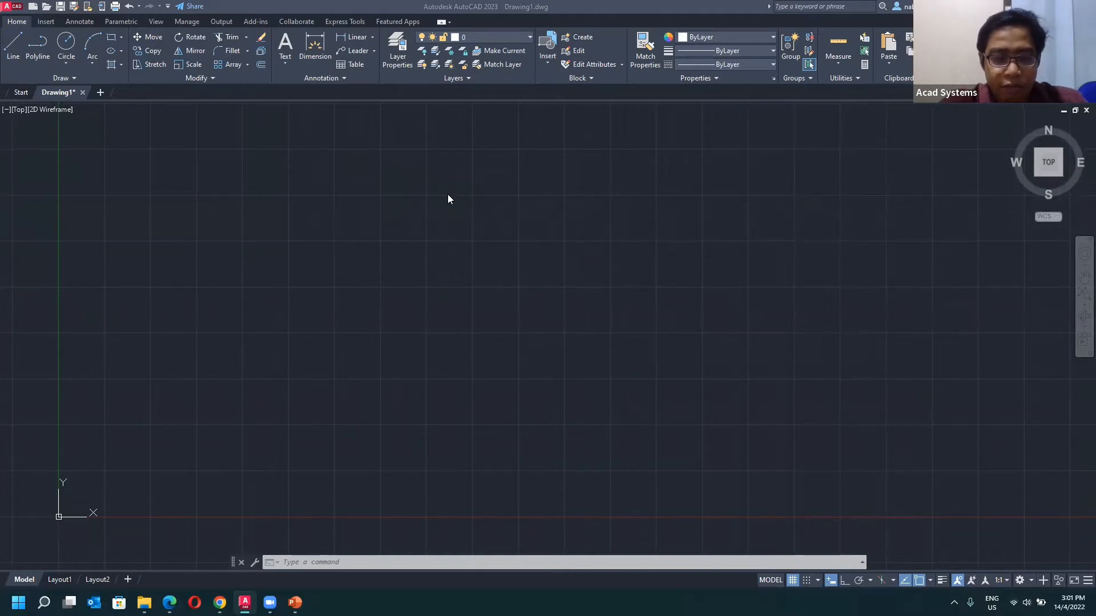
- Open the External References palette with the XREF command, float it over the drawing area, and close it
click(290, 294)
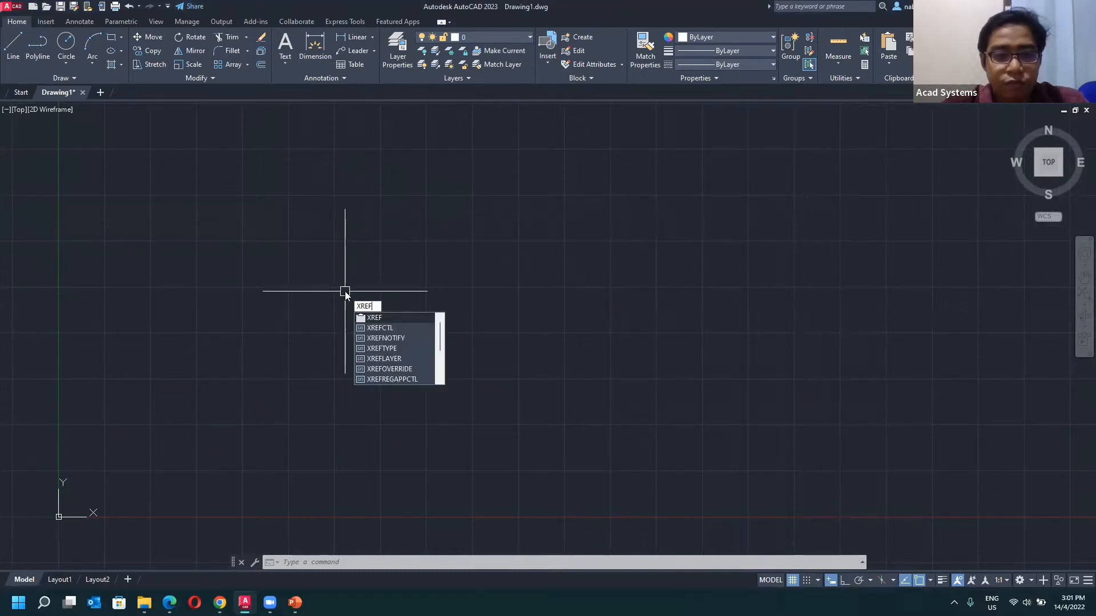
key(Return)
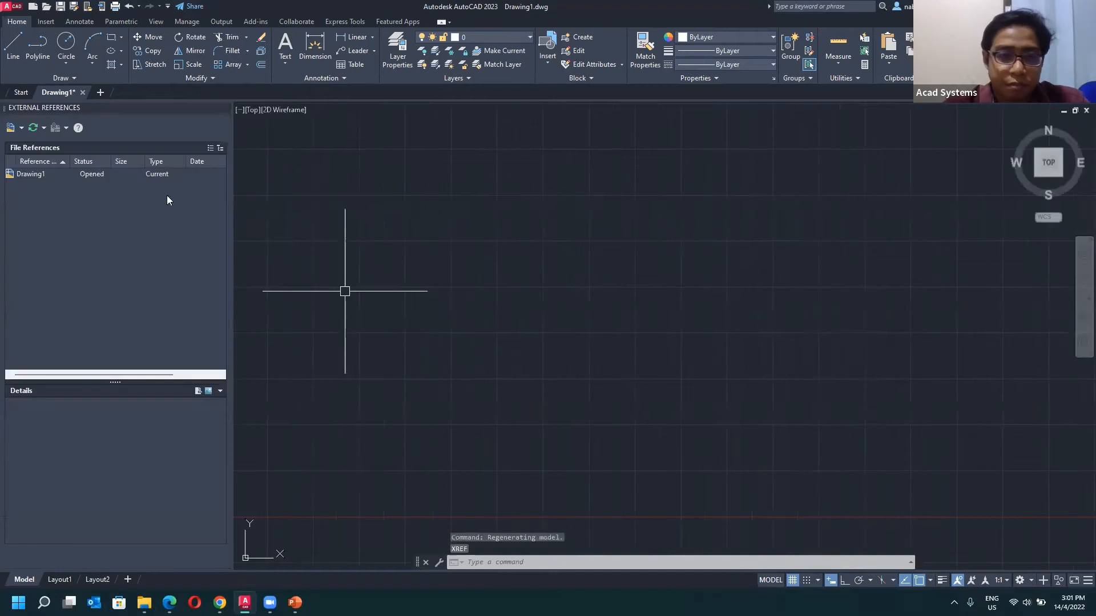
drag(53, 110, 459, 222)
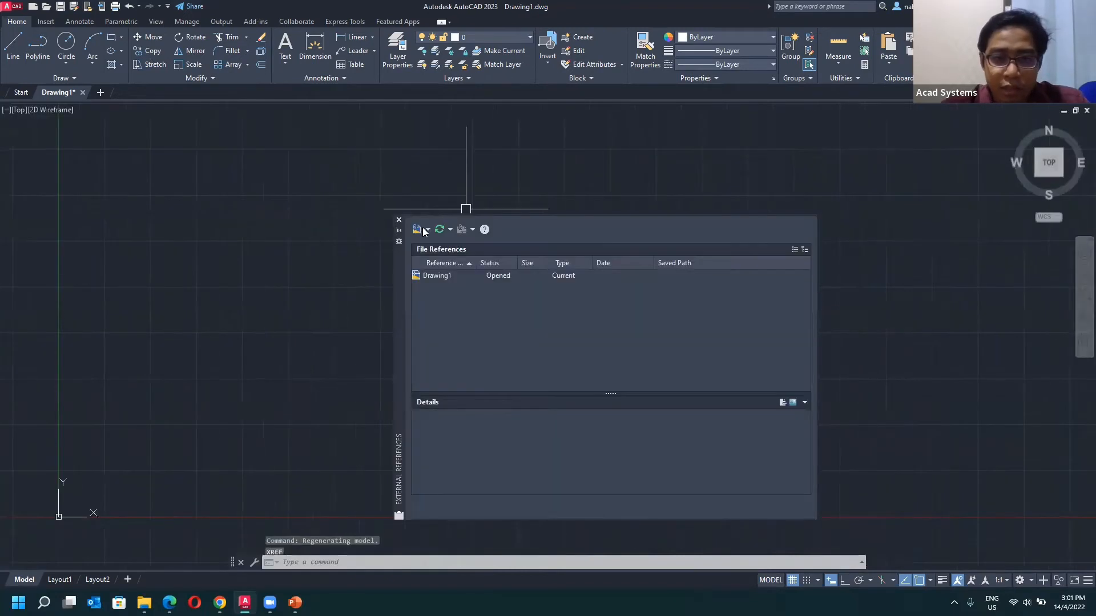
drag(401, 260, 314, 216)
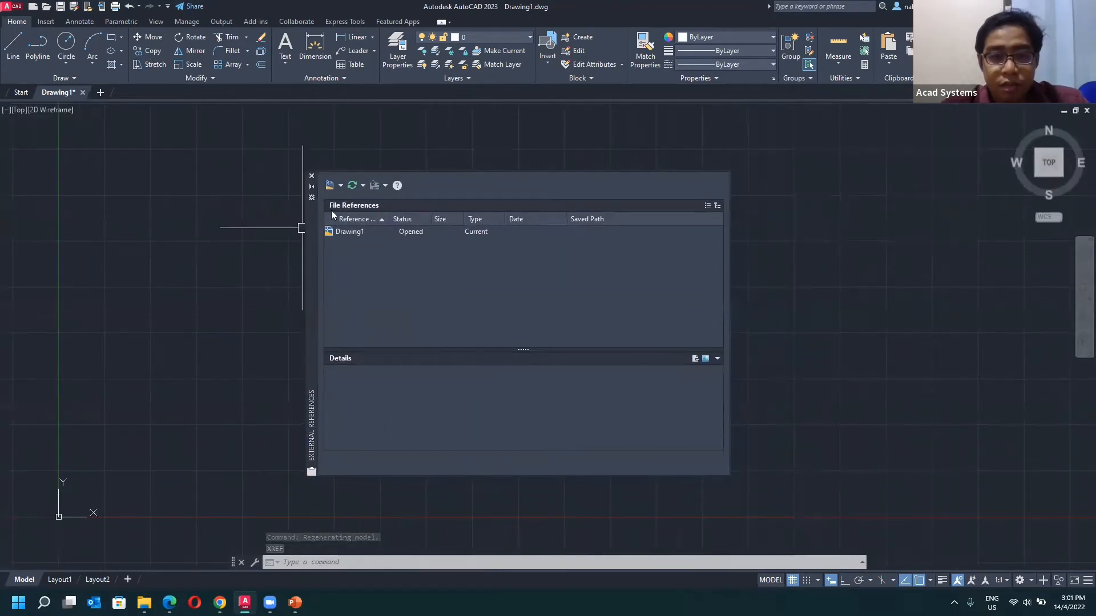
click(311, 175)
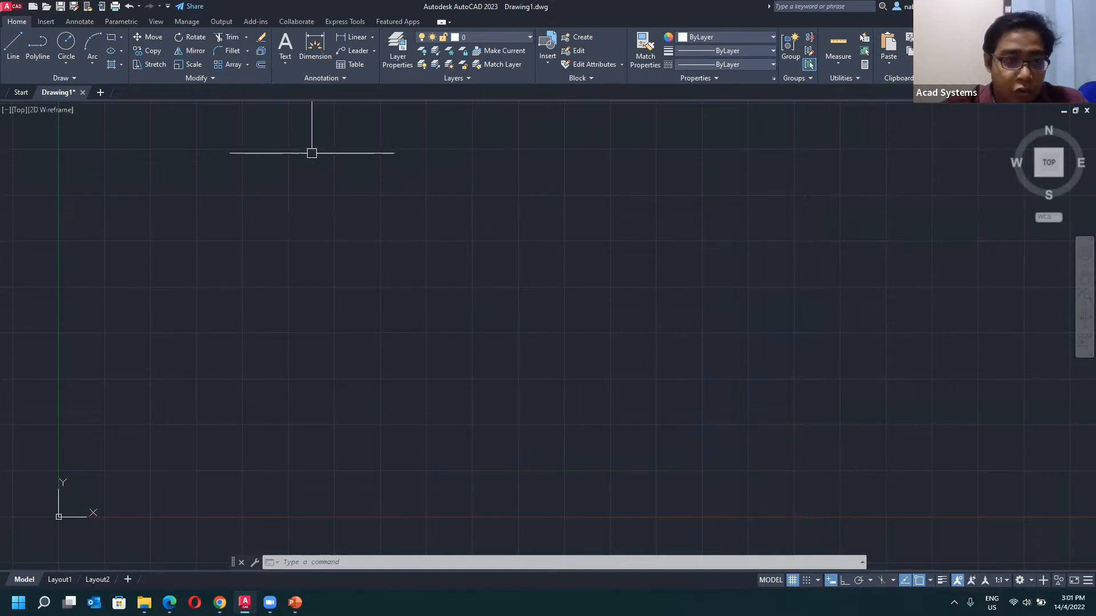
- Reopen the External References palette and dock it along the left side of the drawing area
click(156, 22)
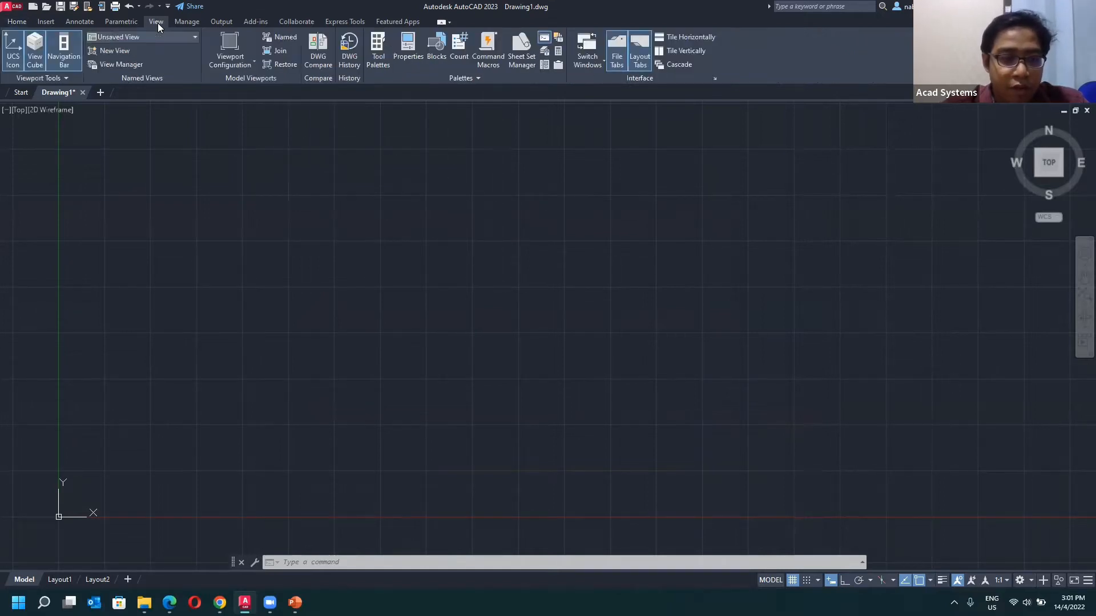
click(560, 67)
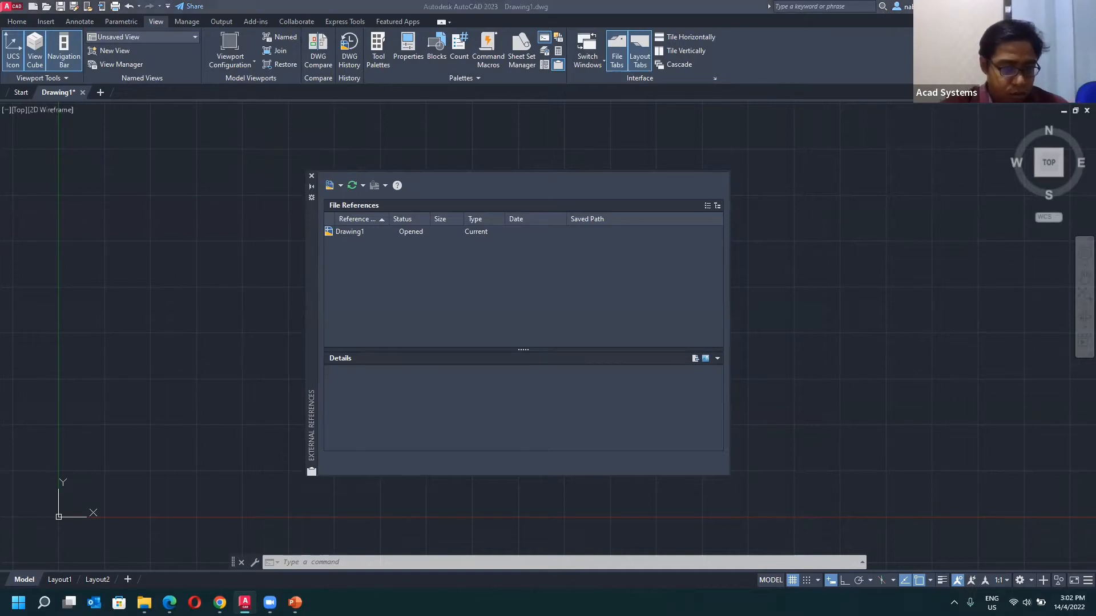
click(311, 175)
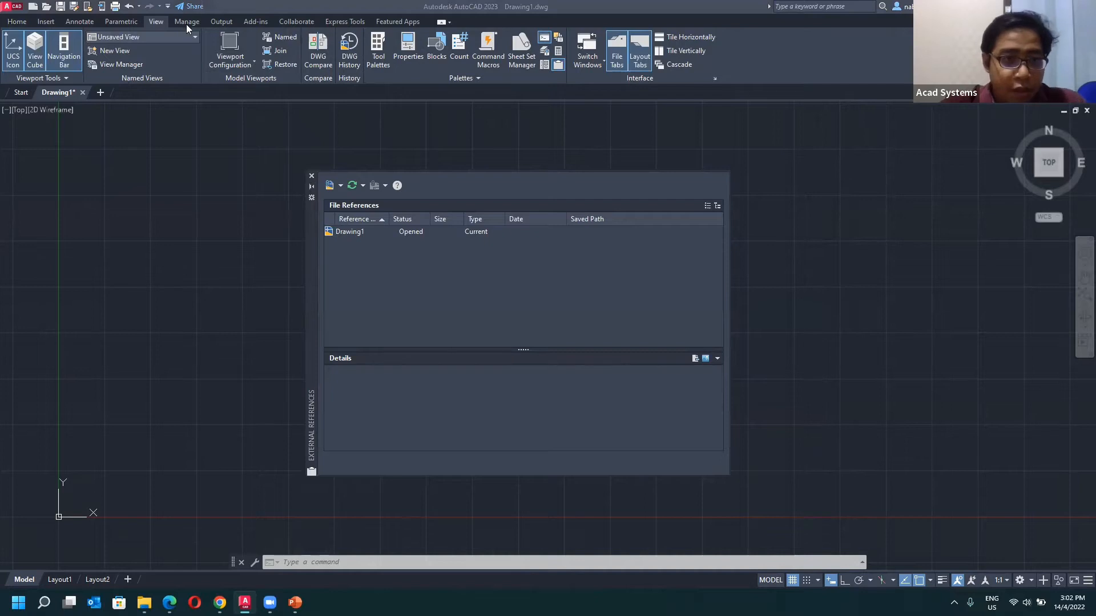
click(558, 66)
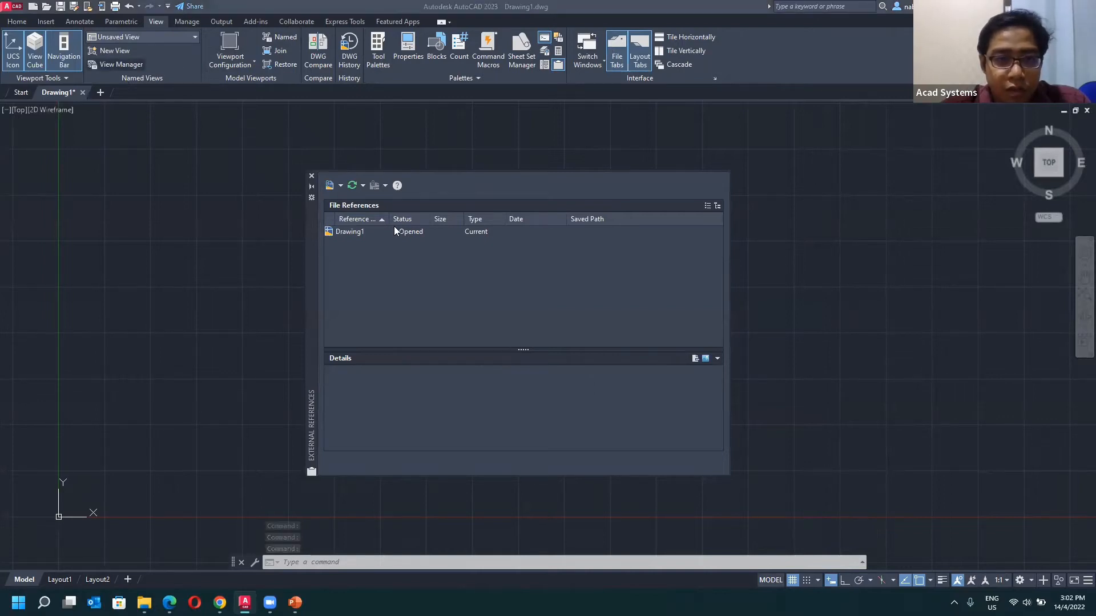
drag(309, 235, 16, 221)
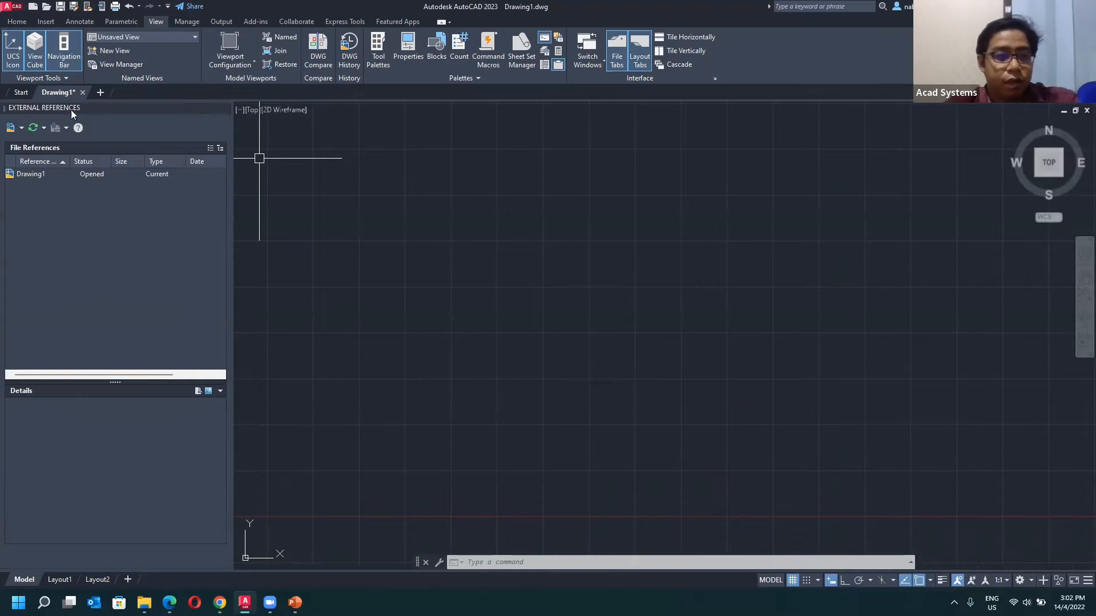
click(17, 21)
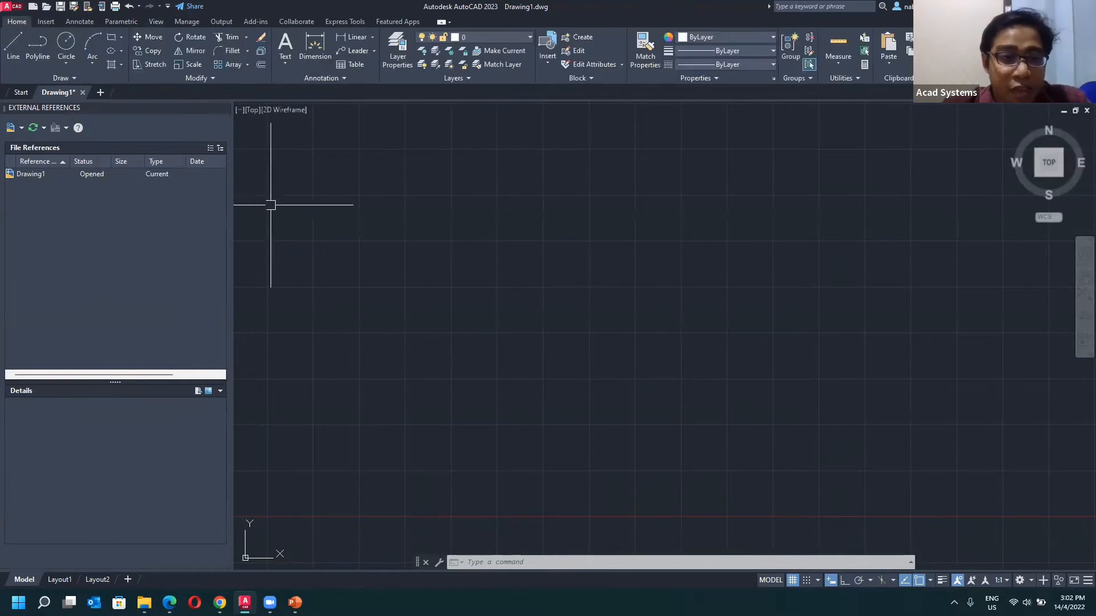
scroll(307, 211, down, 5)
middle_drag(377, 240, 530, 345)
middle_drag(456, 327, 436, 335)
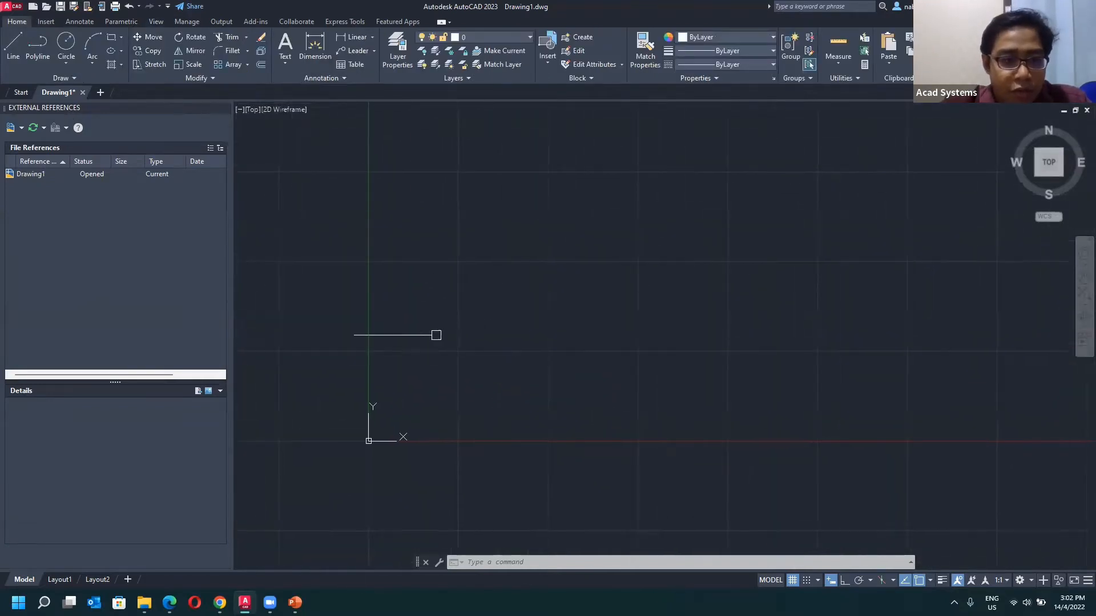
middle_drag(396, 259, 370, 276)
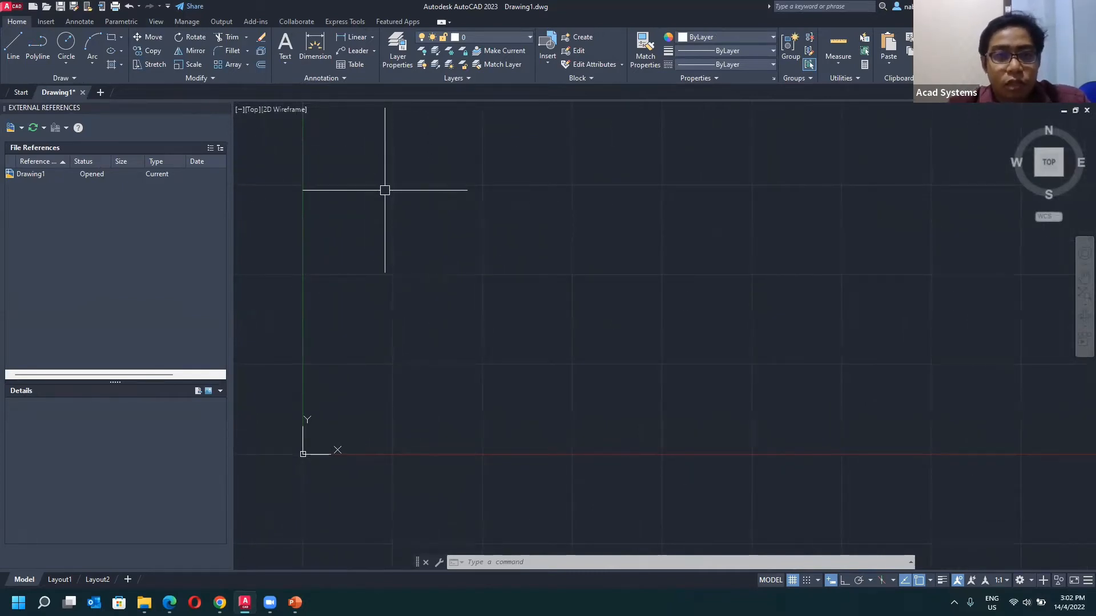
- Start attaching the Parkgeolocation drawing from the FOL autocad external reference folder as a DWG external reference
click(21, 129)
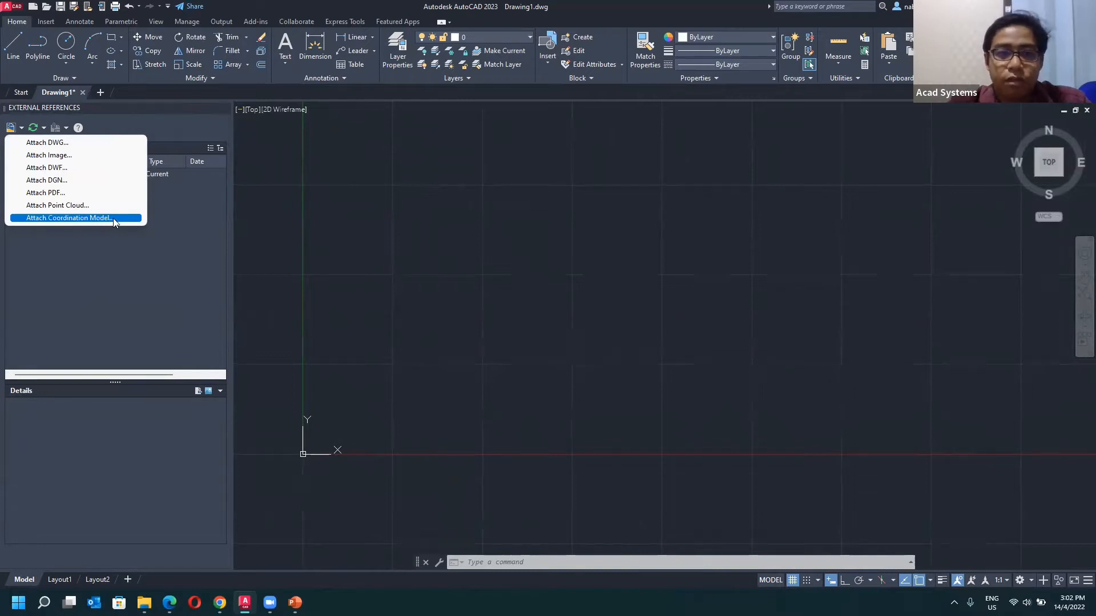
click(33, 134)
click(23, 128)
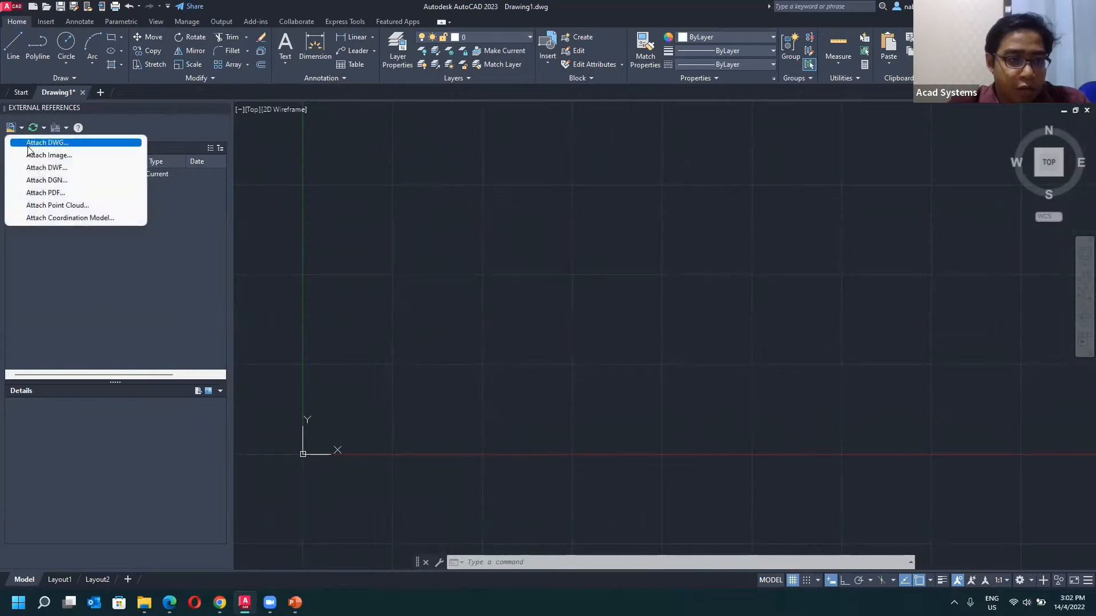
click(63, 145)
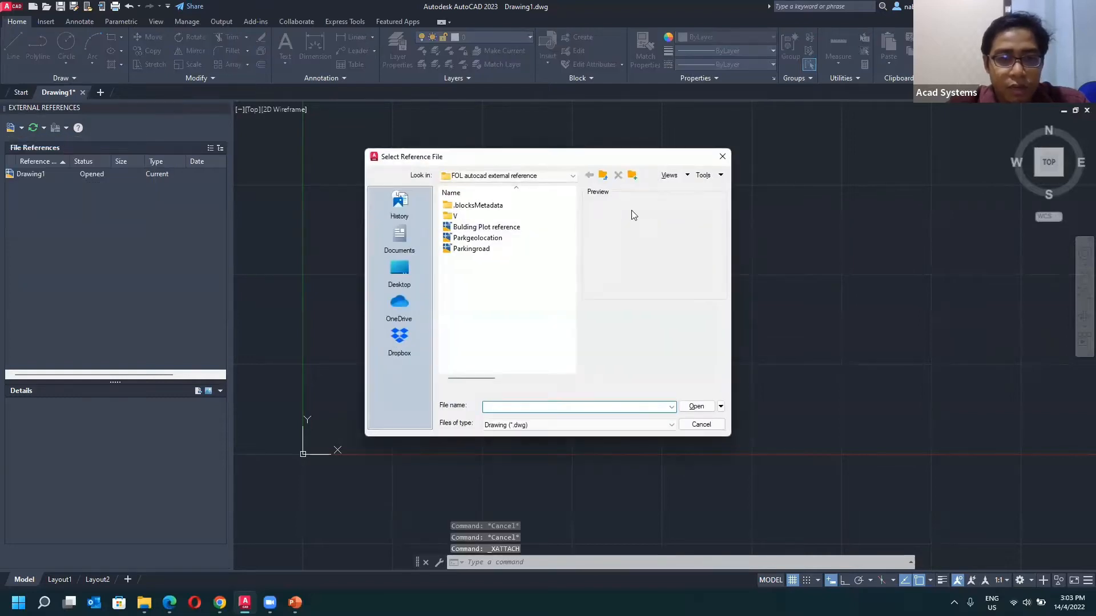
click(490, 239)
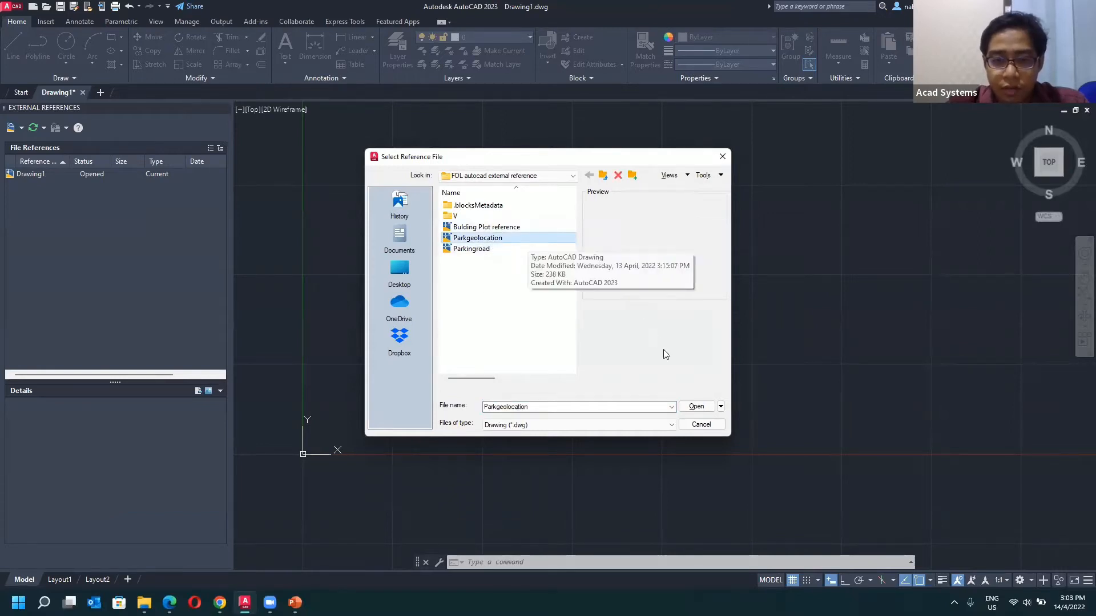
click(700, 406)
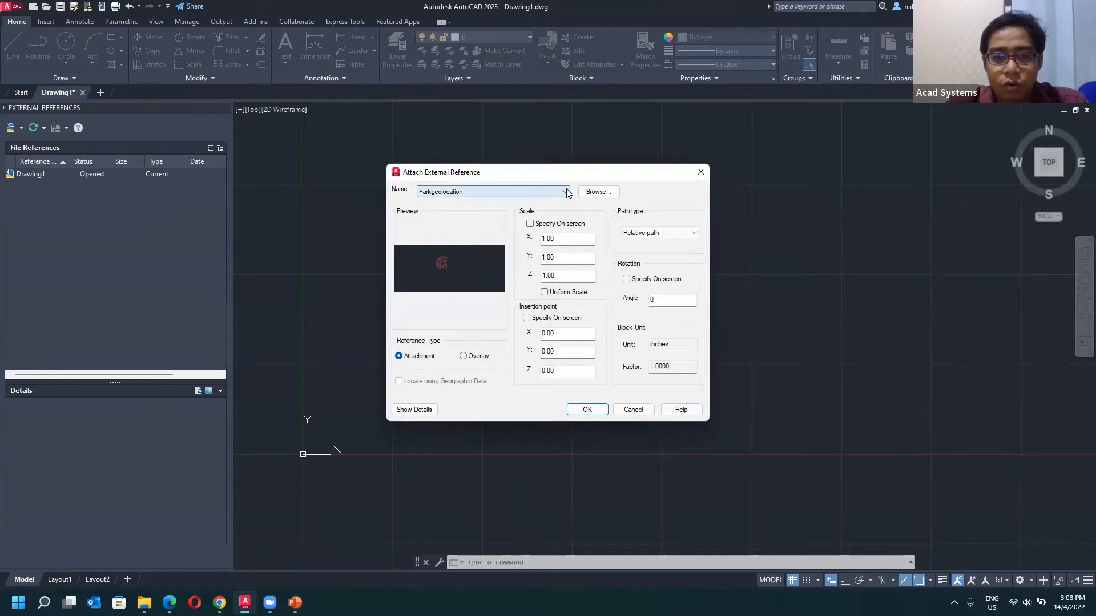
- Browse for the reference file again and reselect the Parkgeolocation drawing
click(596, 192)
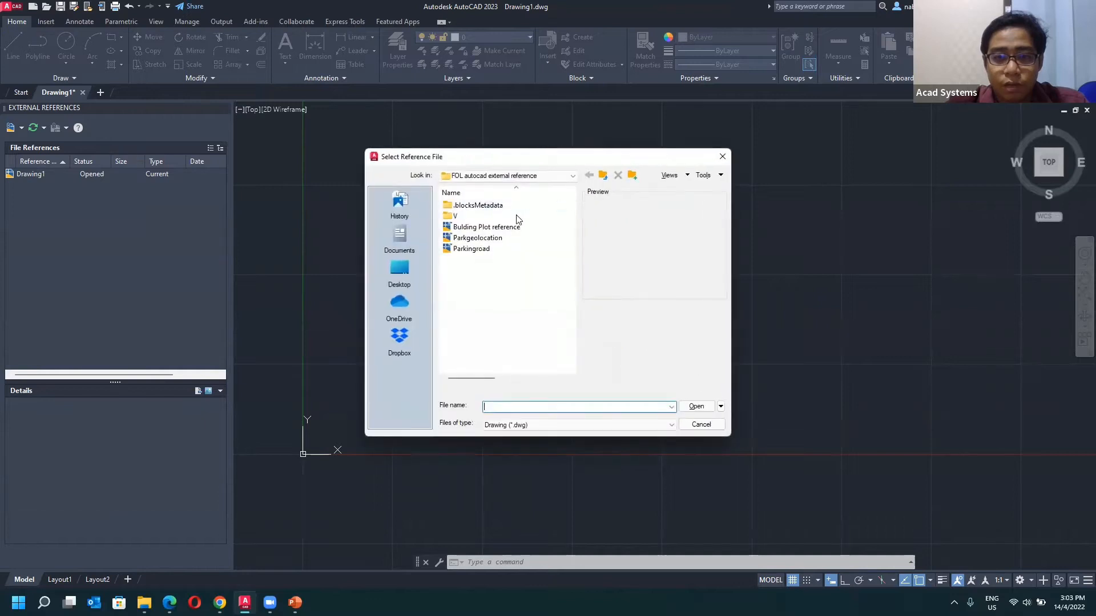
click(503, 238)
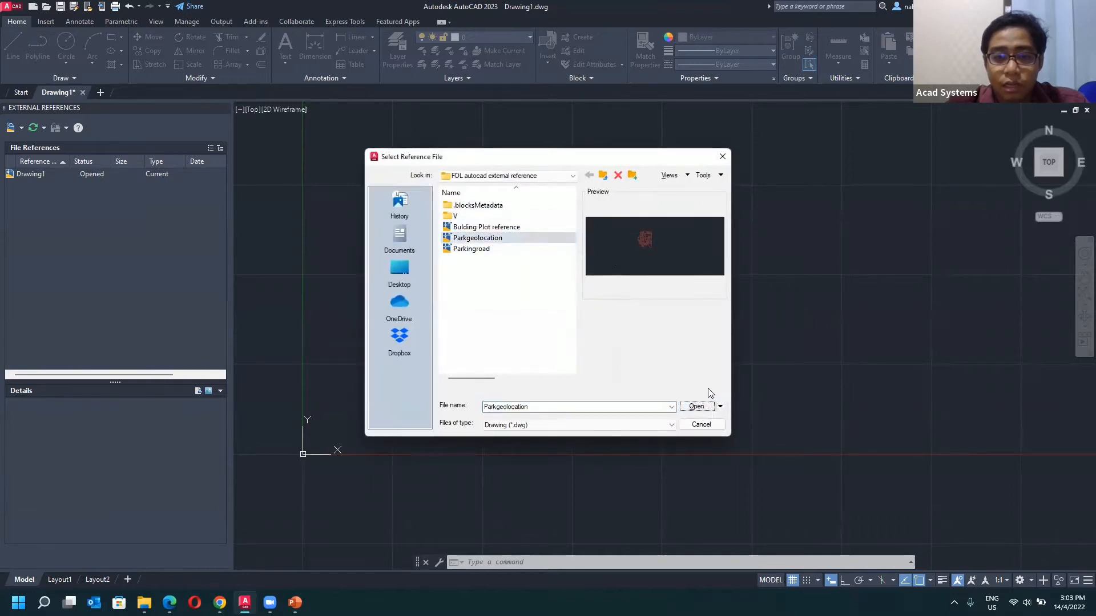
click(698, 406)
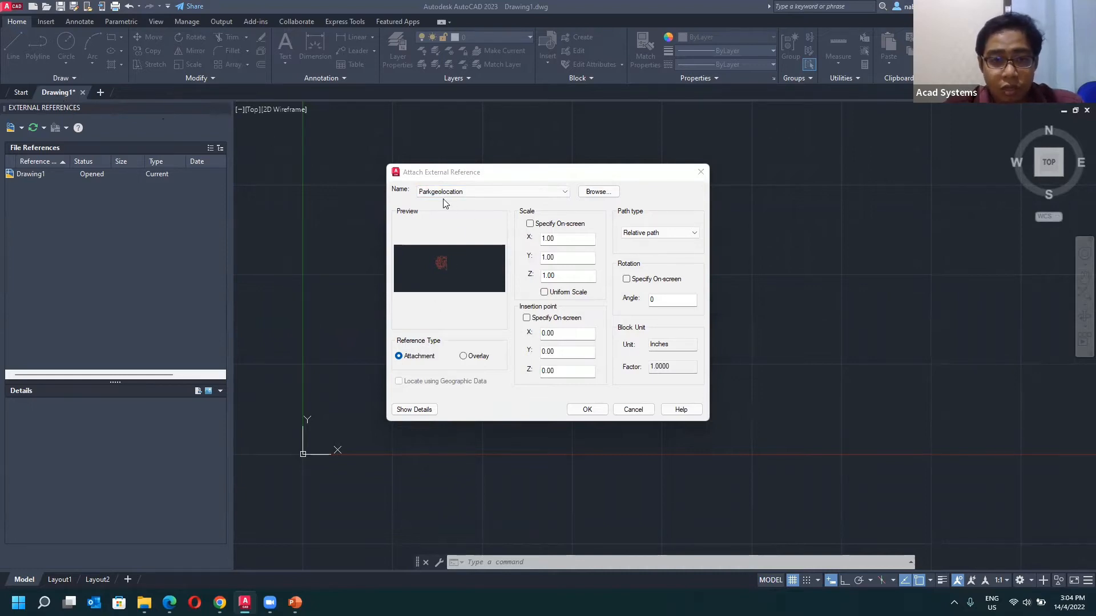
- Examine the Overlay reference type and the available path types for the Parkgeolocation attachment
click(463, 356)
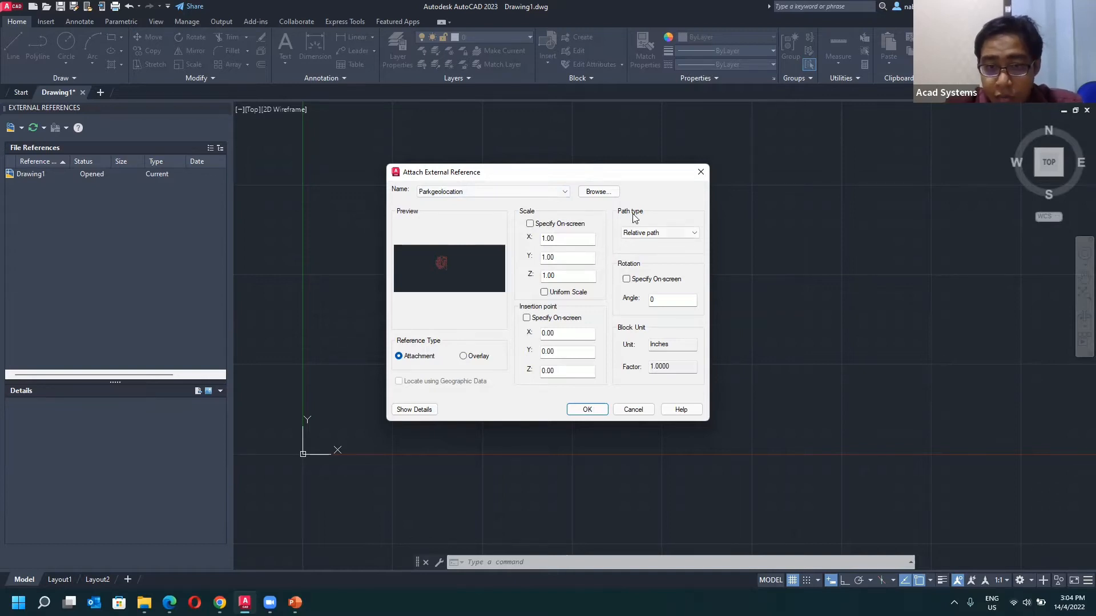
click(662, 233)
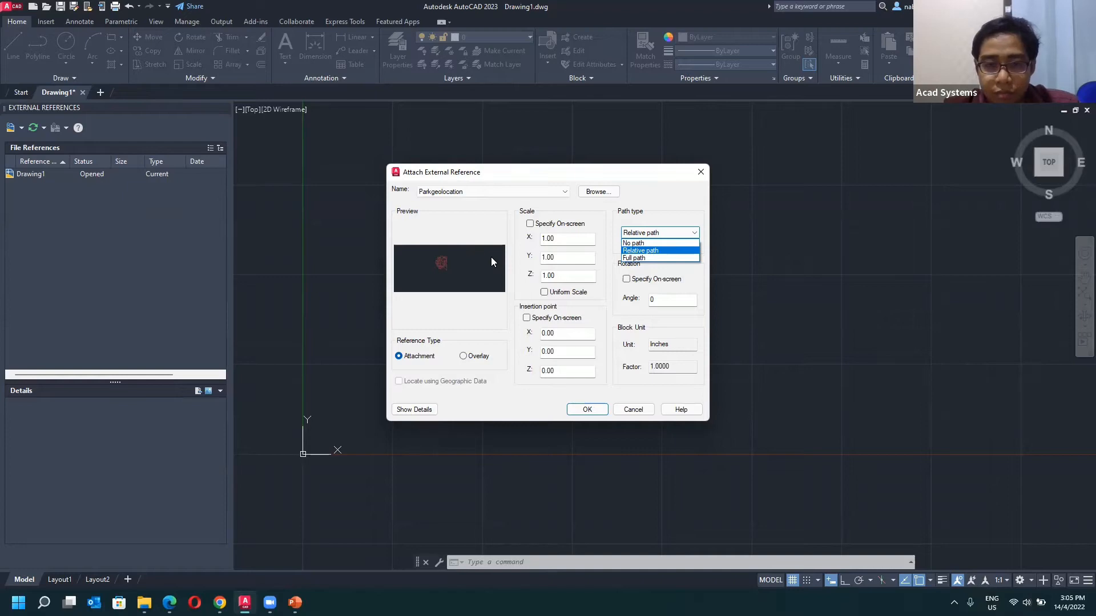
- Switch to File Explorer and go back to the FOL autocad external reference folder on the Desktop
click(144, 603)
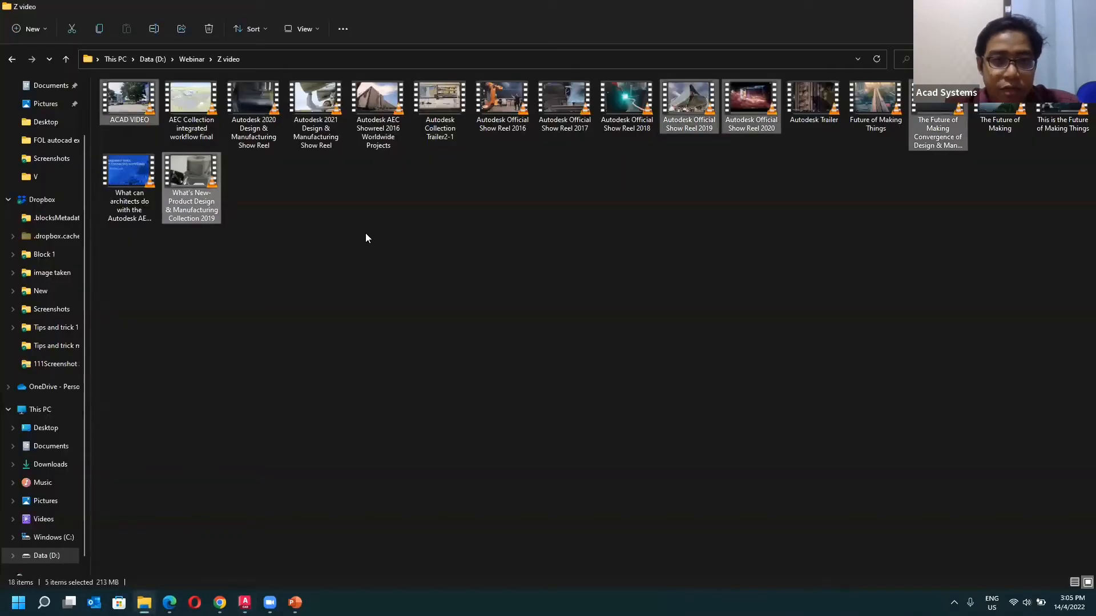
click(10, 60)
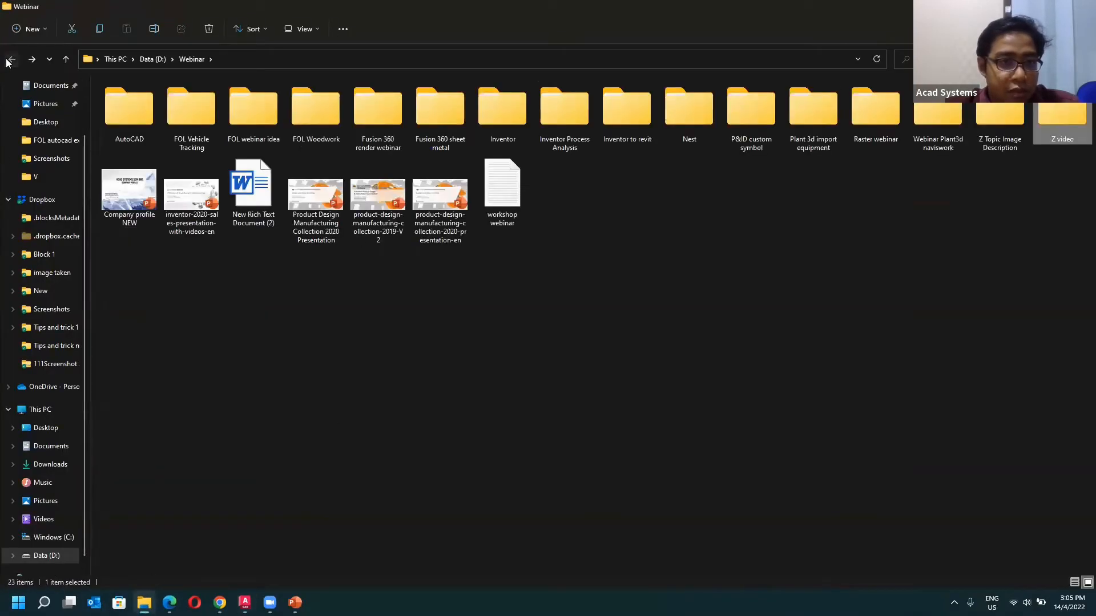
click(9, 59)
click(9, 59)
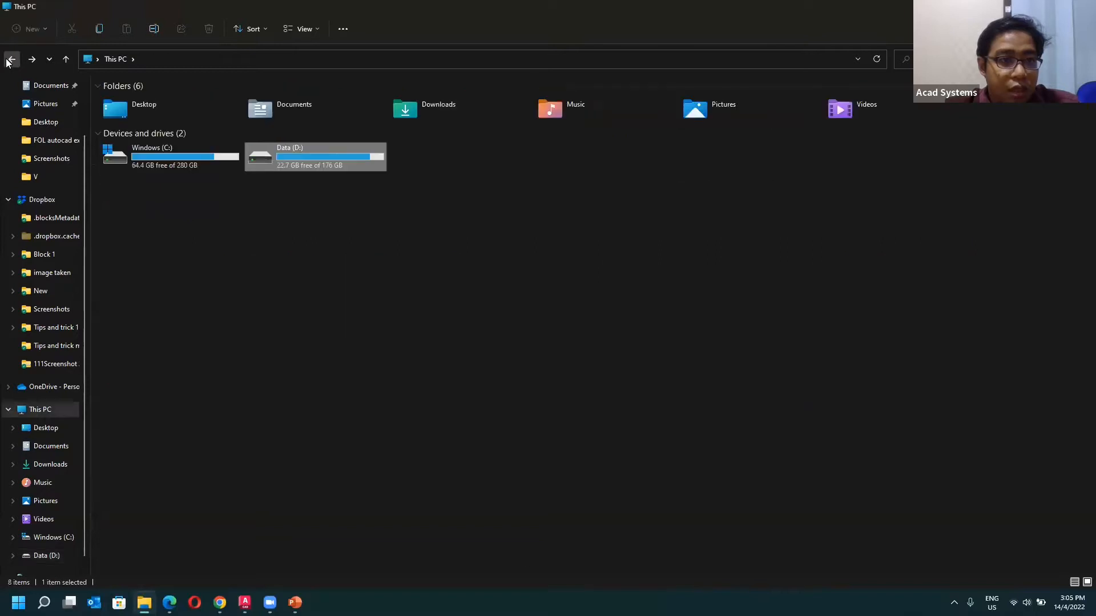
click(10, 59)
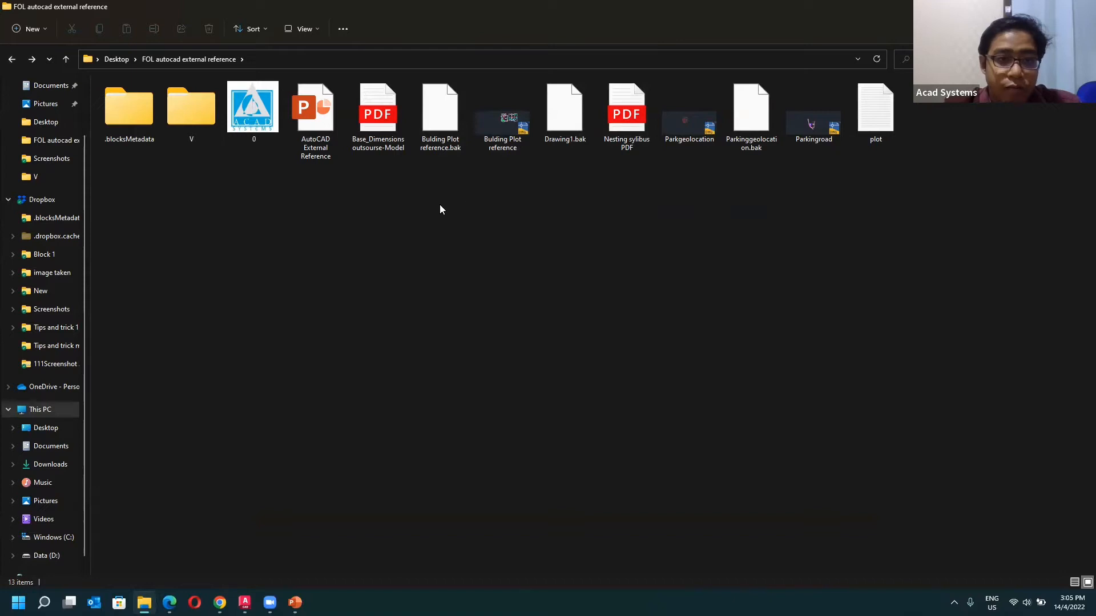
- Display the folder's full path and highlight the FOL autocad external reference part of it
click(245, 60)
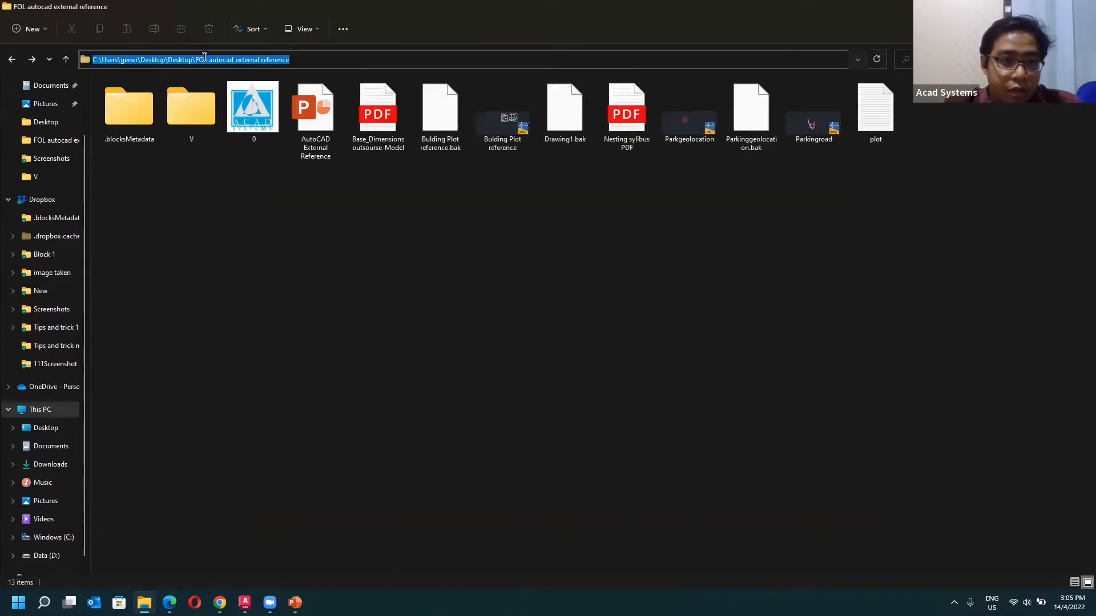
drag(200, 59, 276, 67)
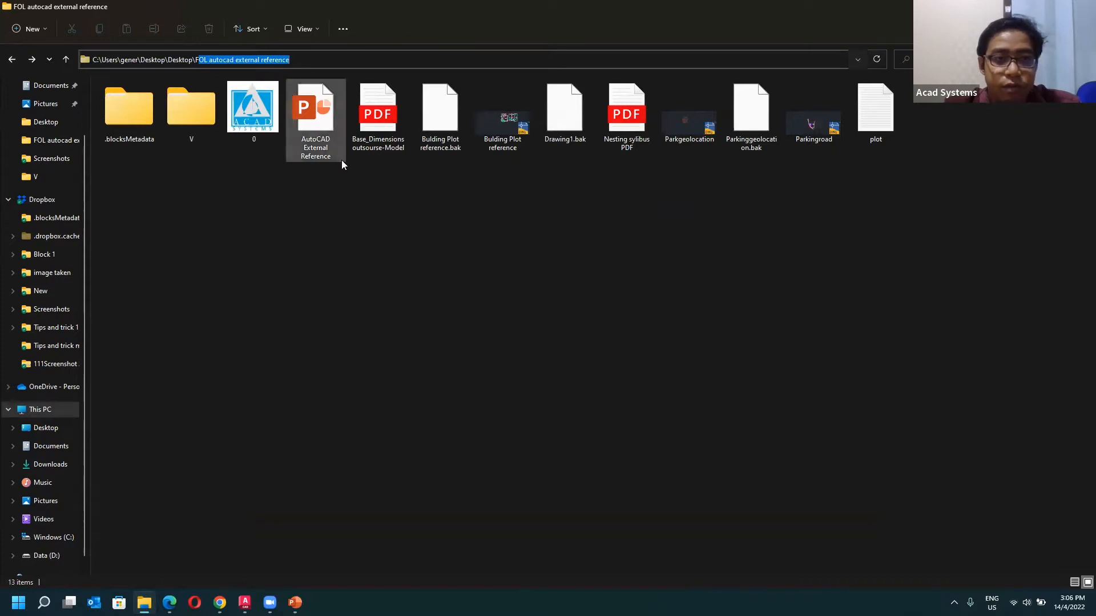
drag(195, 59, 240, 72)
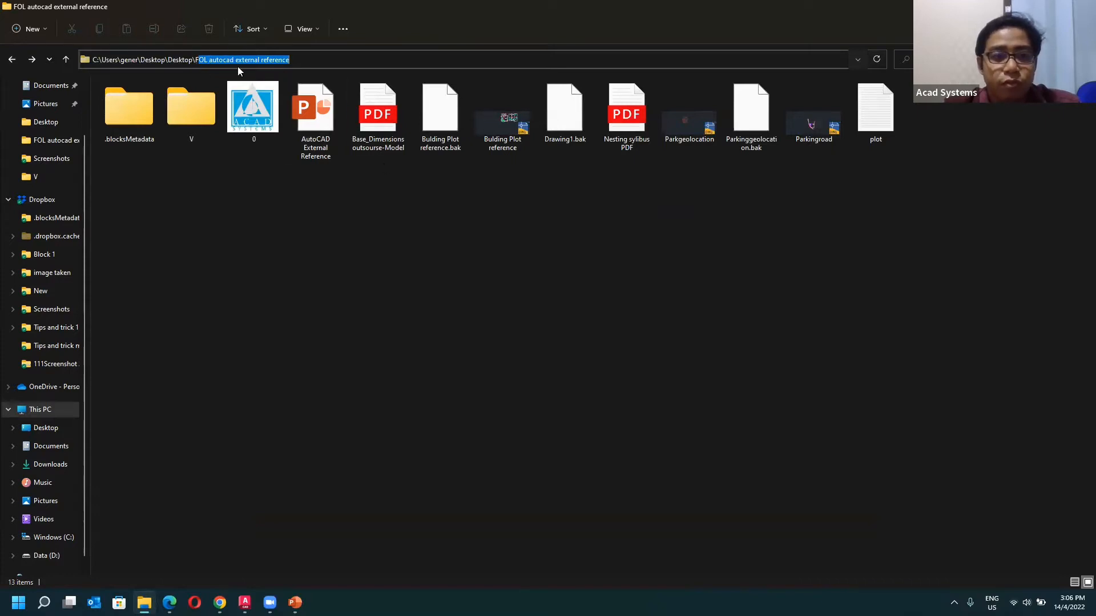
click(805, 186)
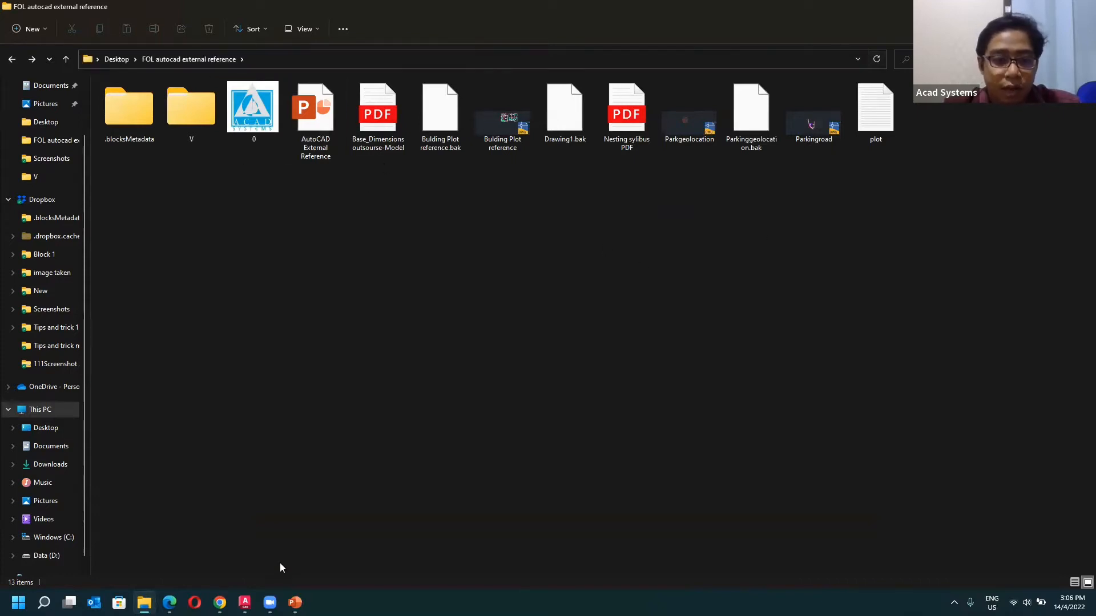
- Review the path type choices in AutoCAD and compare them with the reference folder's full path in File Explorer
click(245, 603)
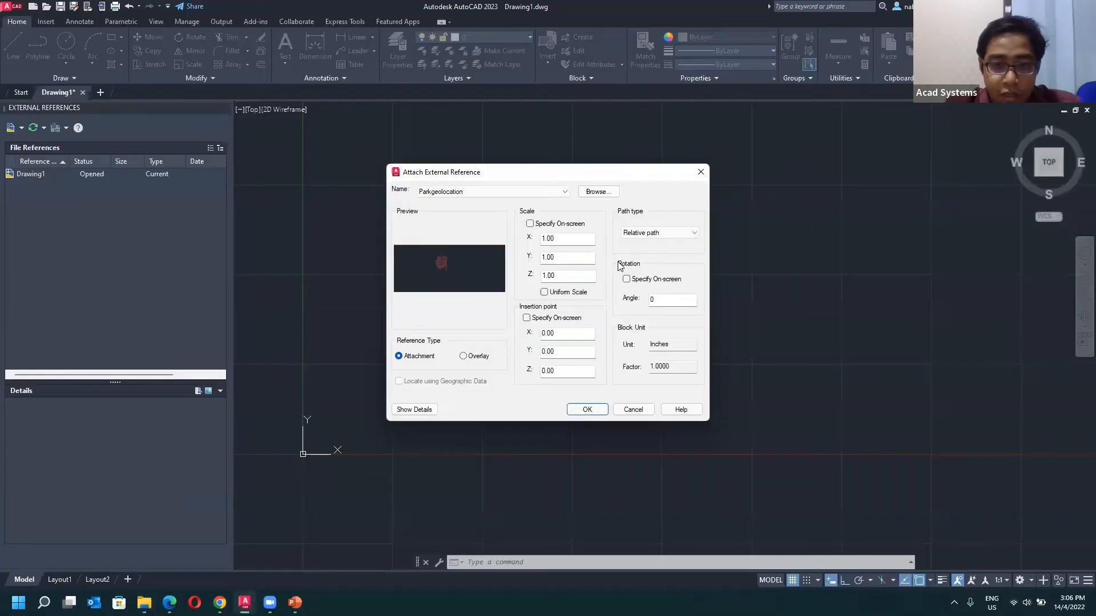
click(637, 232)
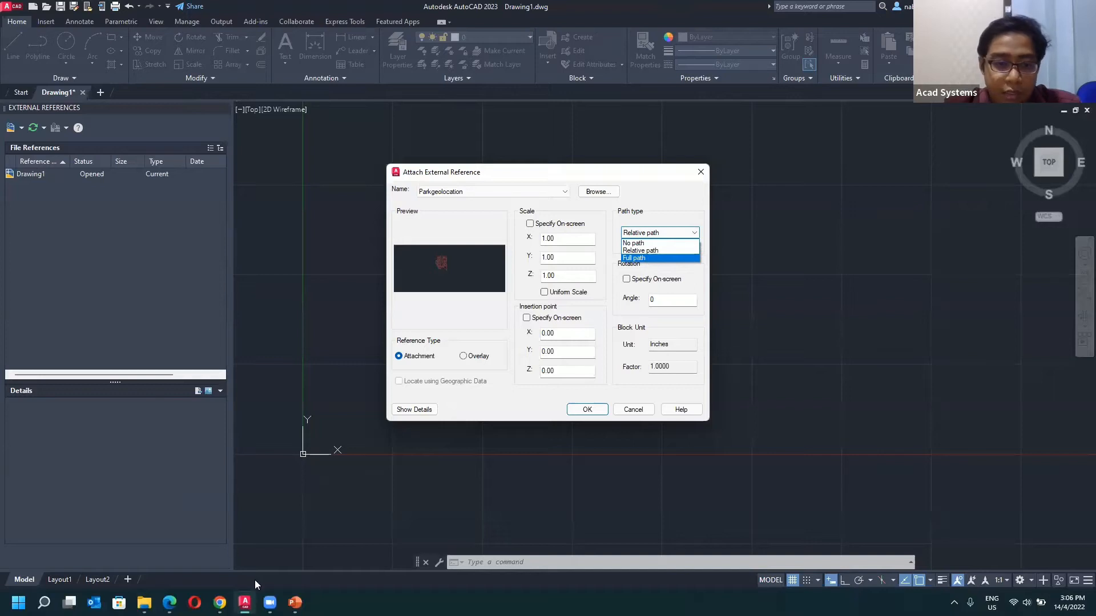
click(143, 603)
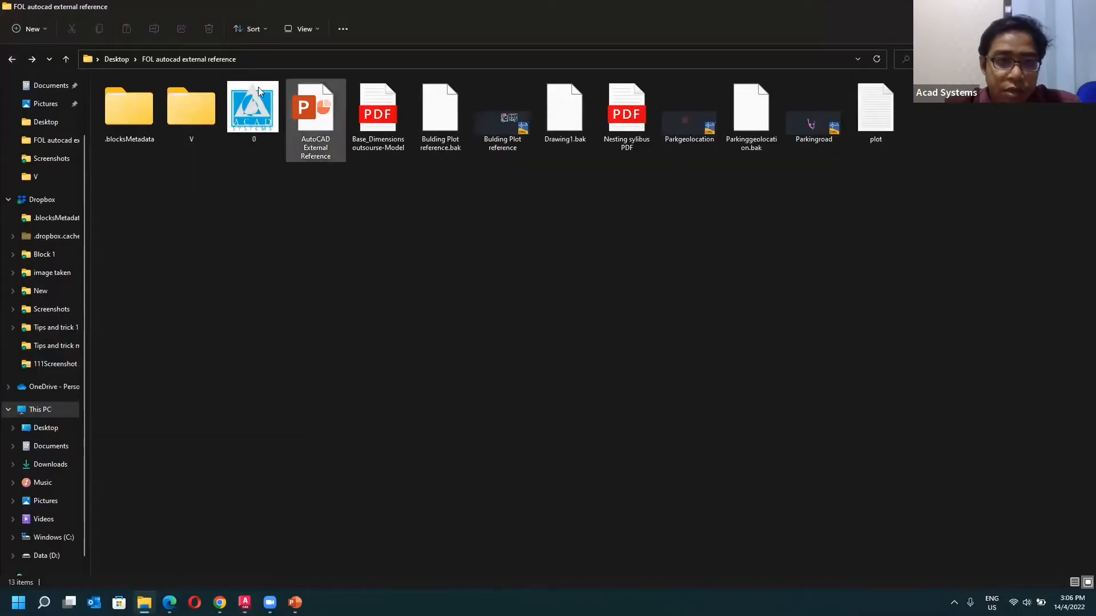
click(259, 60)
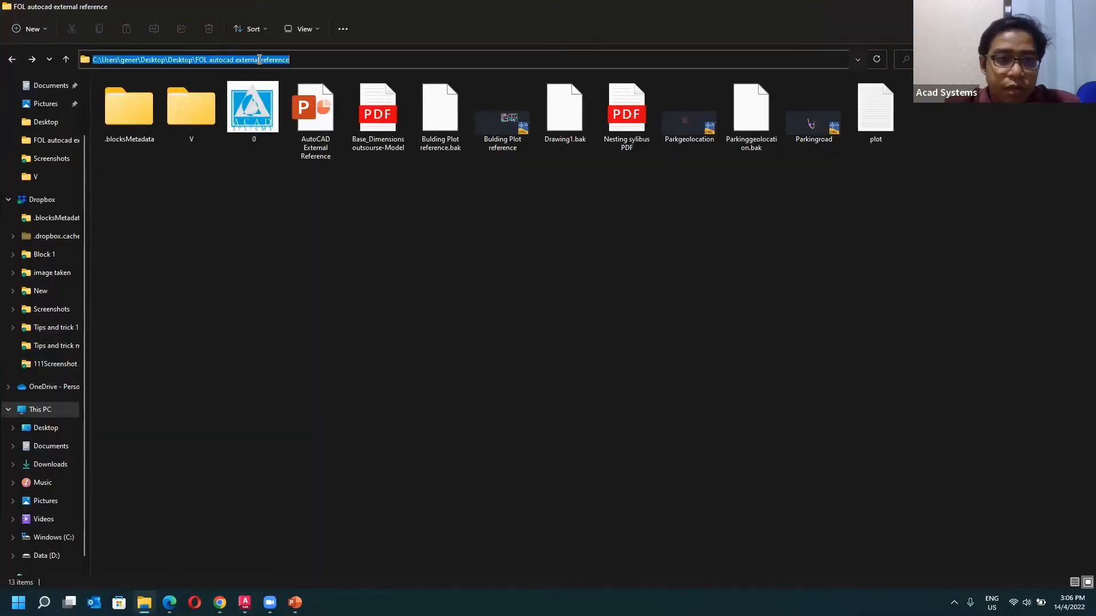
- Switch back to AutoCAD and attach Parkgeolocation as an Attachment reference using the Relative path type
click(309, 60)
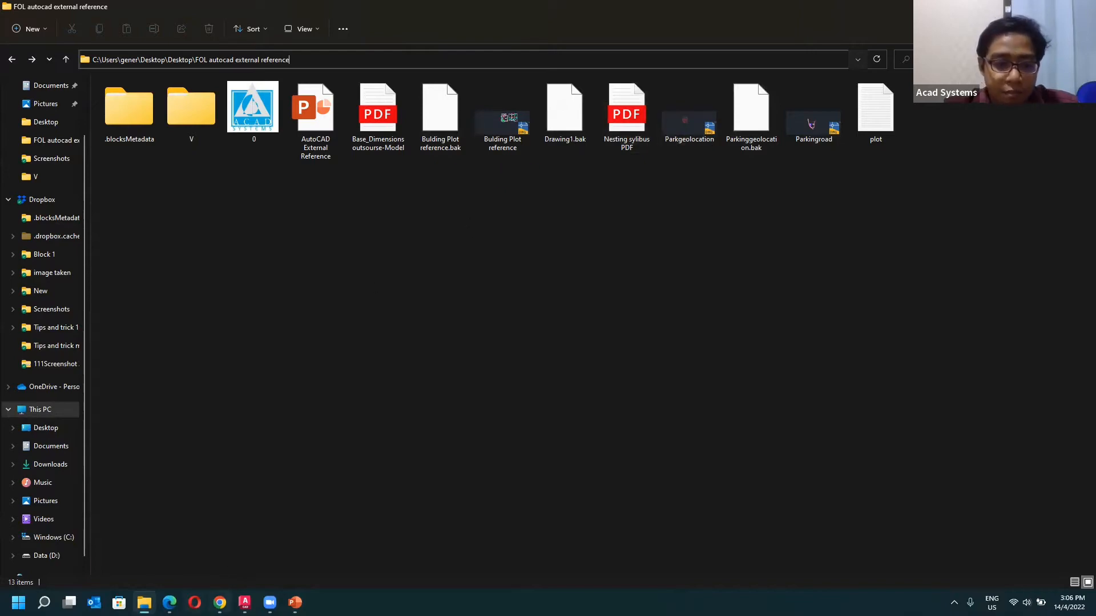
click(219, 603)
click(220, 603)
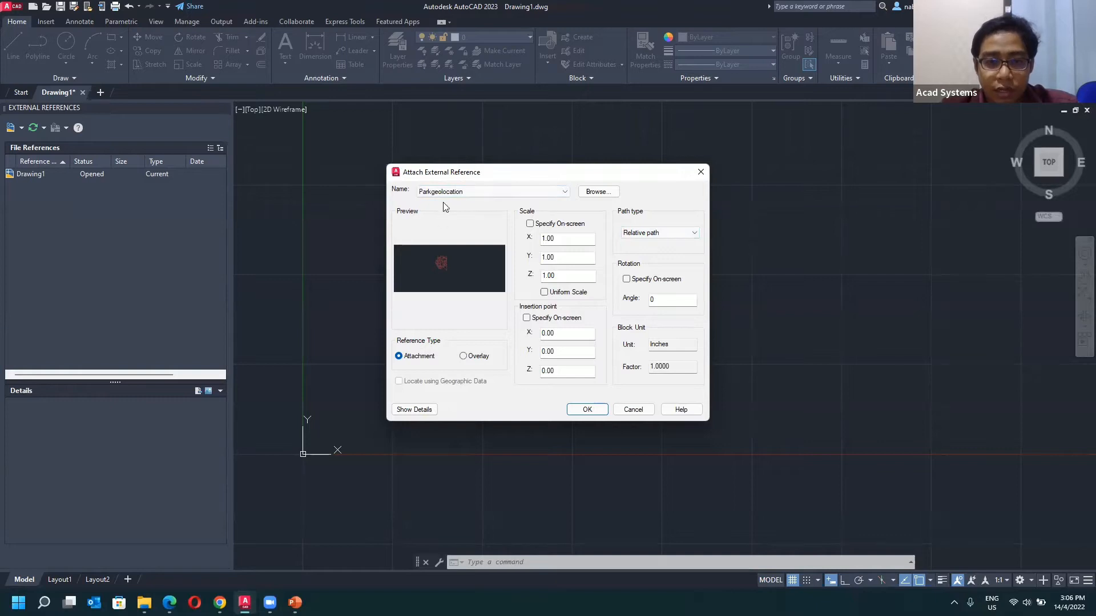
click(691, 234)
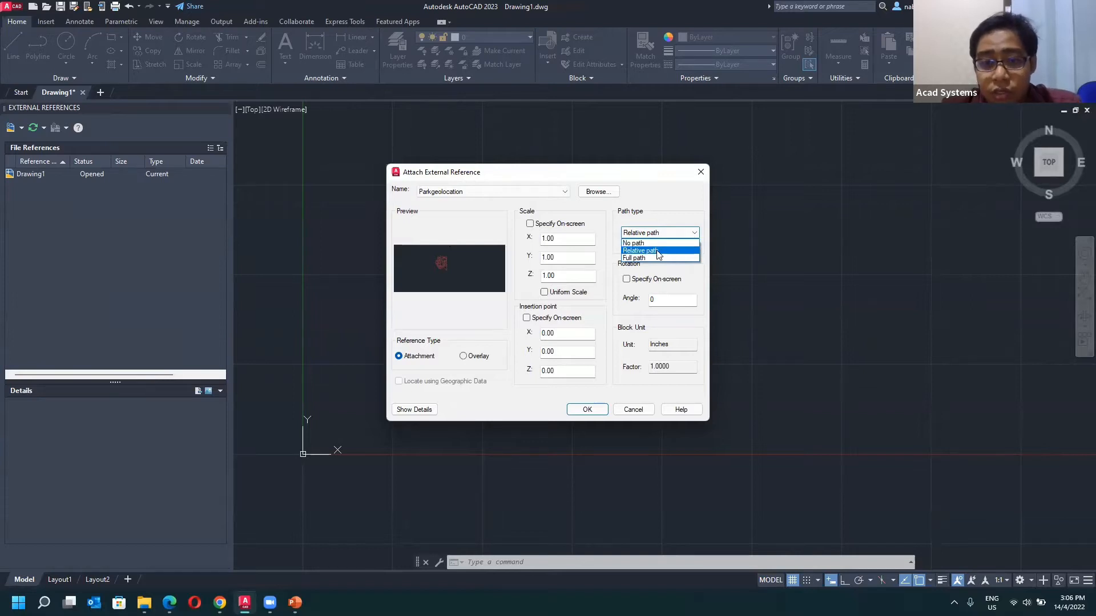
click(686, 251)
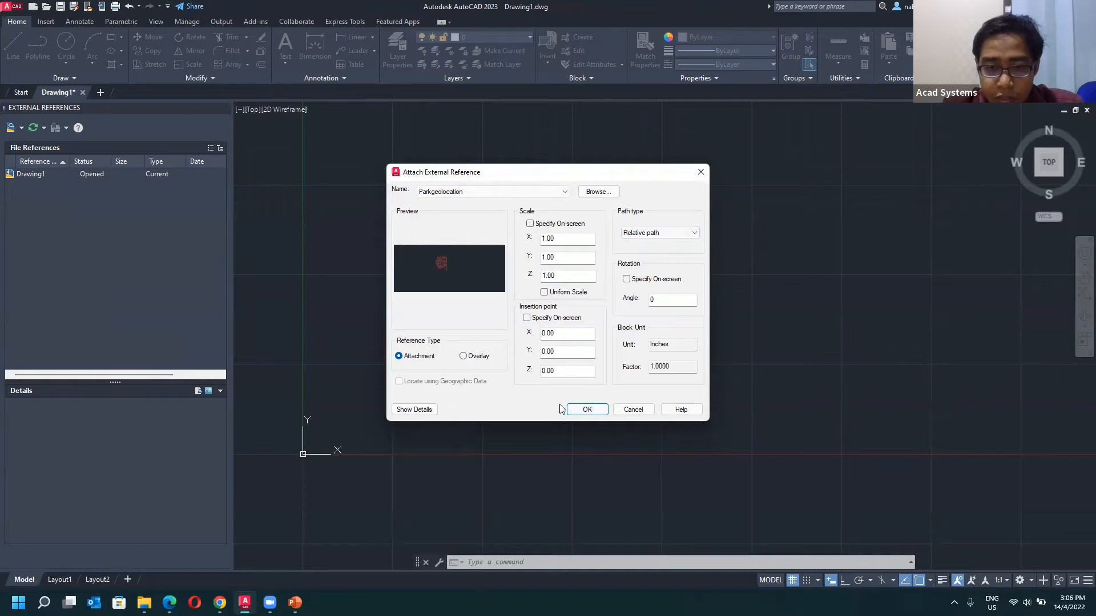
click(587, 410)
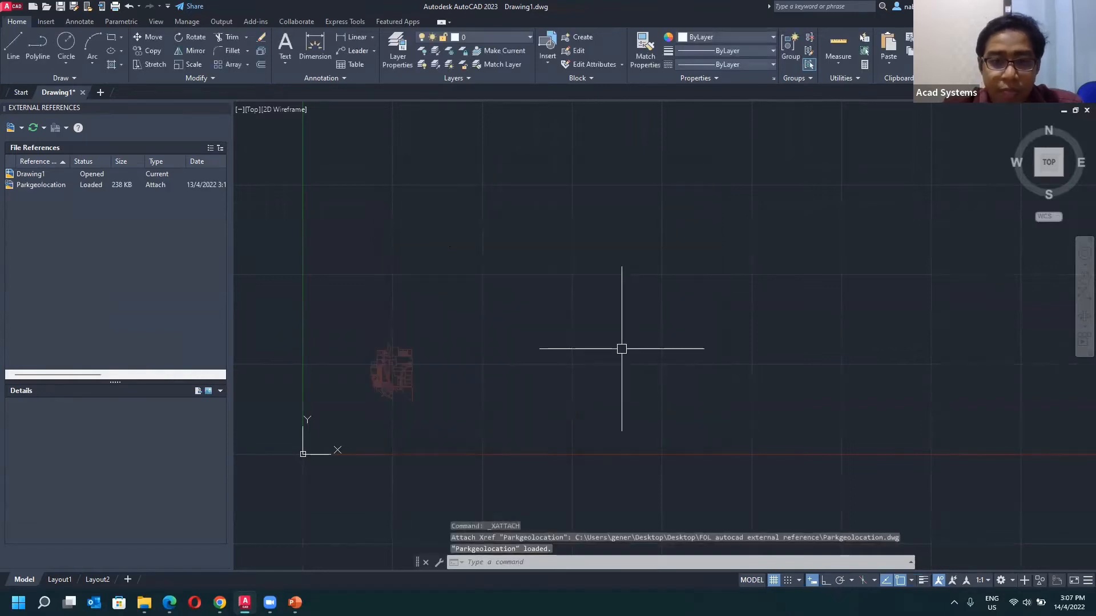
- Inspect the attached Parkgeolocation map, clear any selection and turn off the drawing grid
scroll(401, 372, up, 6)
scroll(401, 372, up, 2)
middle_drag(428, 361, 541, 316)
middle_drag(375, 345, 547, 304)
scroll(562, 251, down, 2)
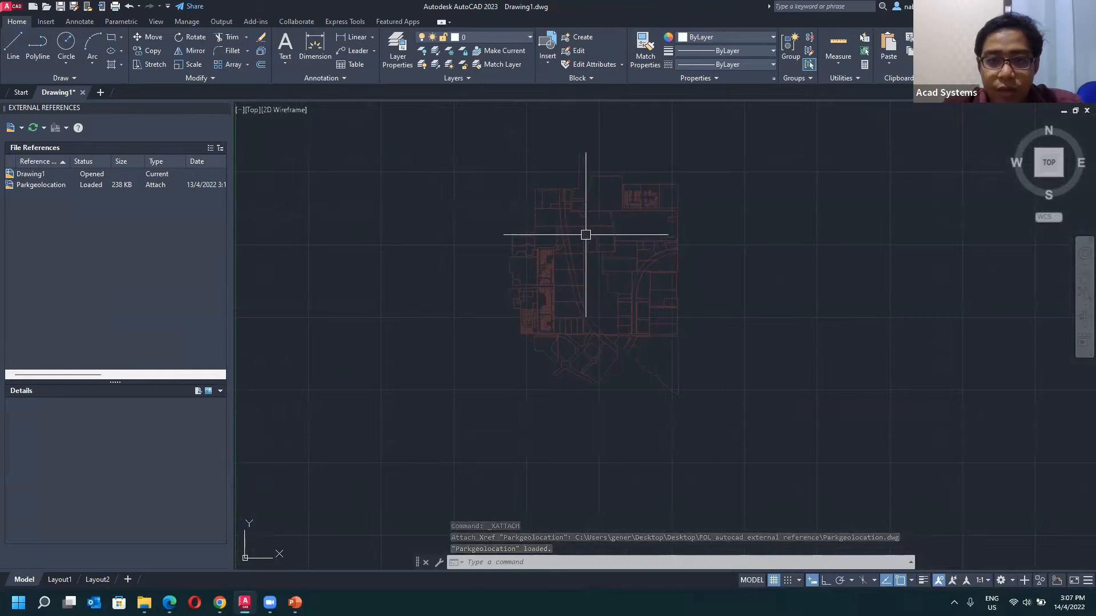
click(587, 235)
click(454, 172)
key(Escape)
key(Escape)
key(Escape)
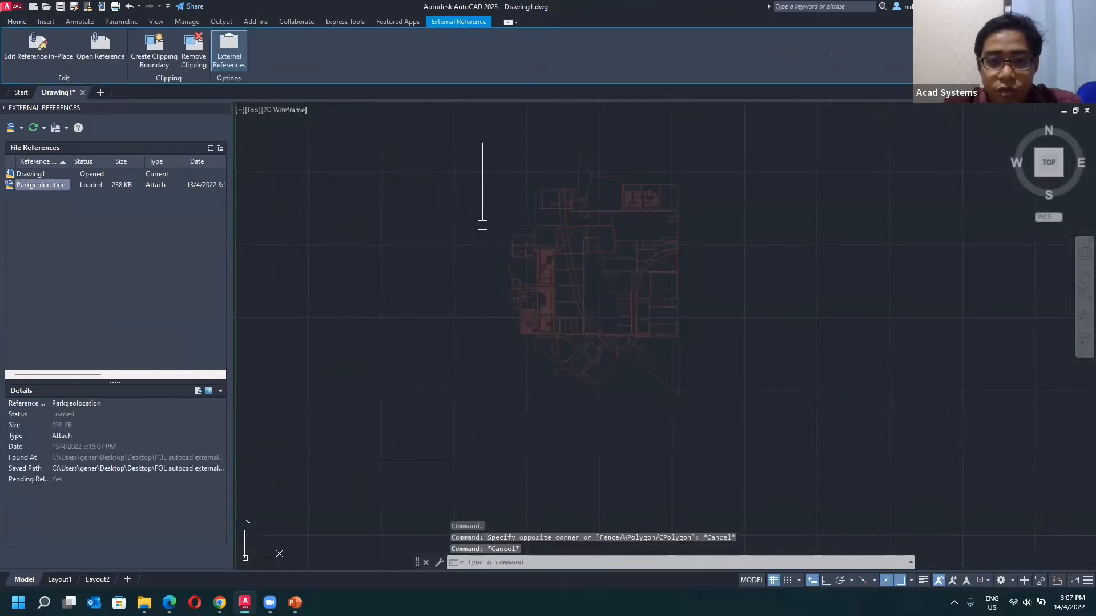
click(775, 581)
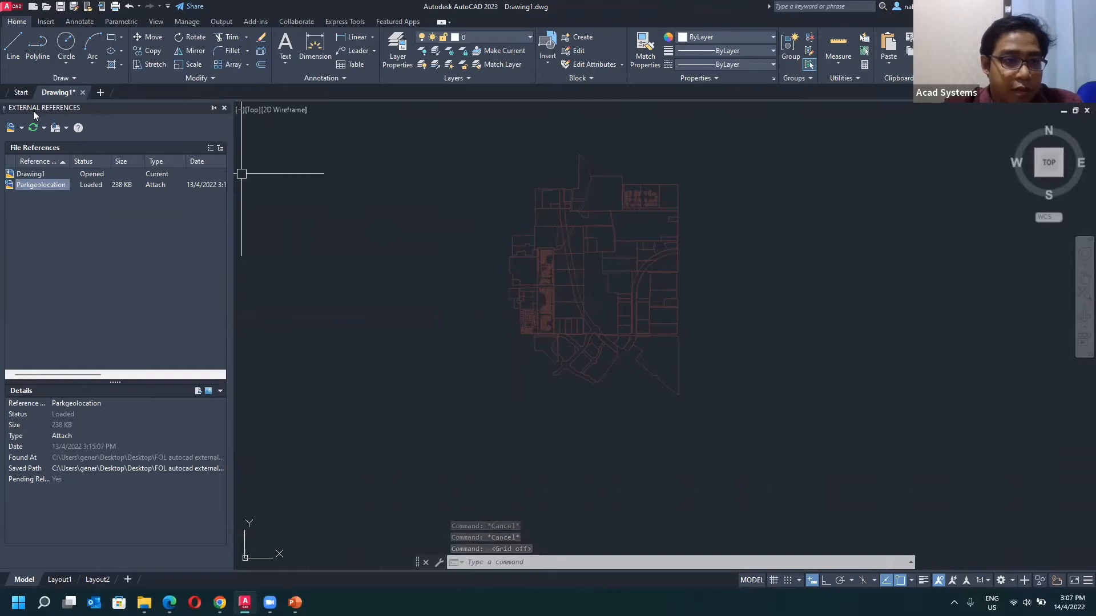
- Examine the status, type and path details of Drawing1 and Parkgeolocation among the file references
click(35, 174)
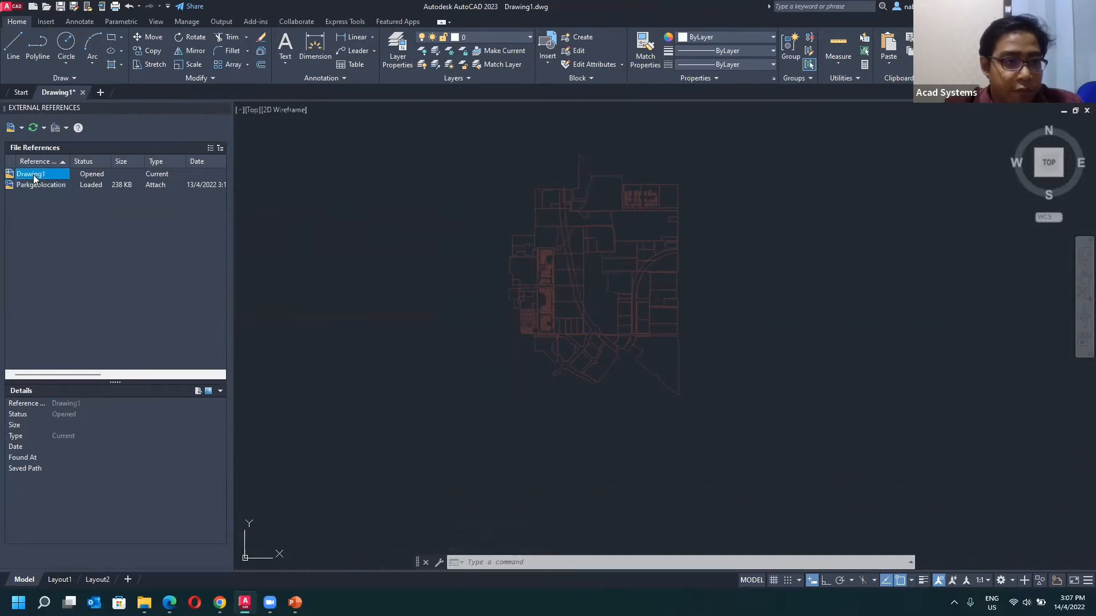
mouse_move(61, 92)
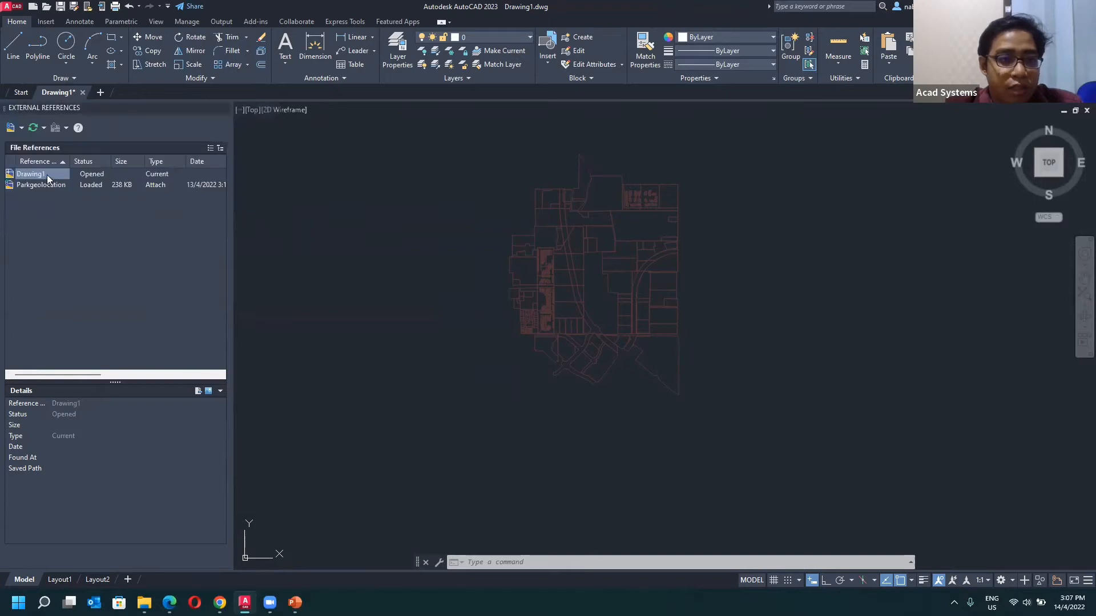
mouse_move(47, 174)
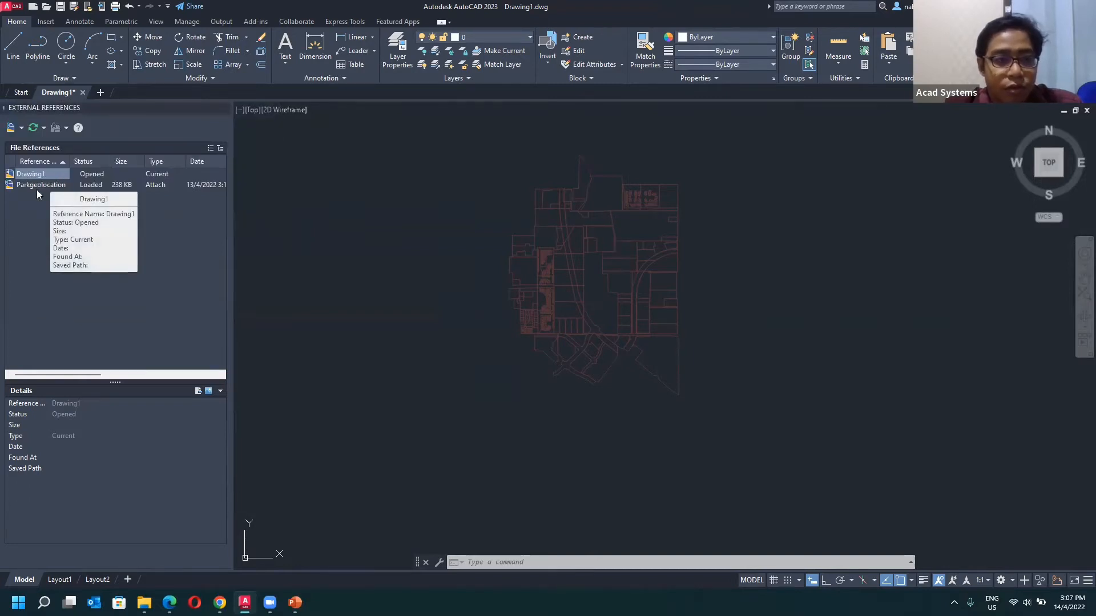
click(40, 186)
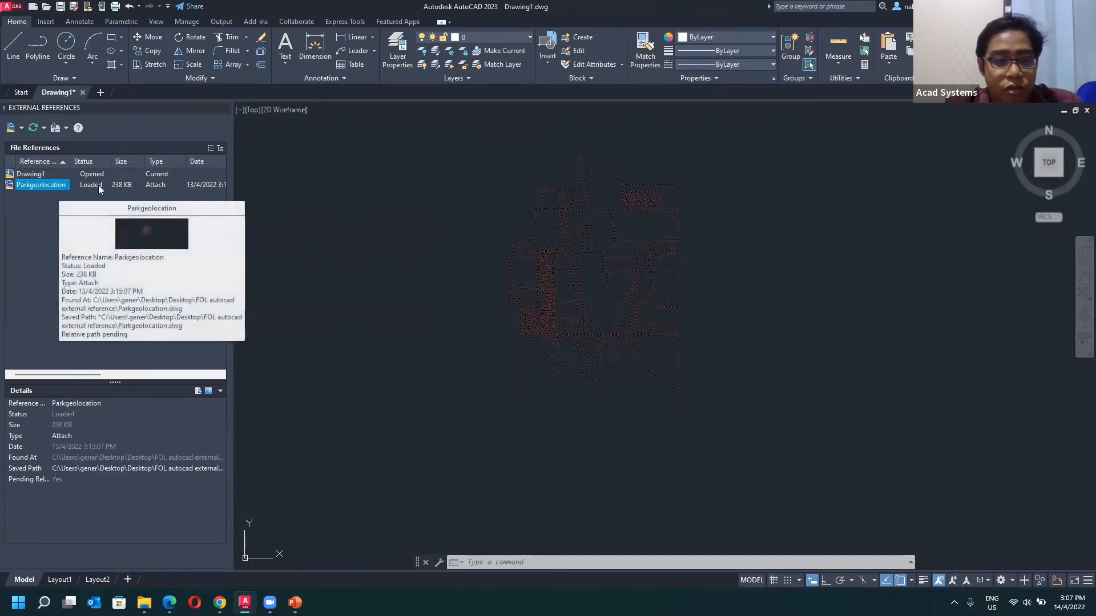
key(Escape)
click(357, 198)
key(Escape)
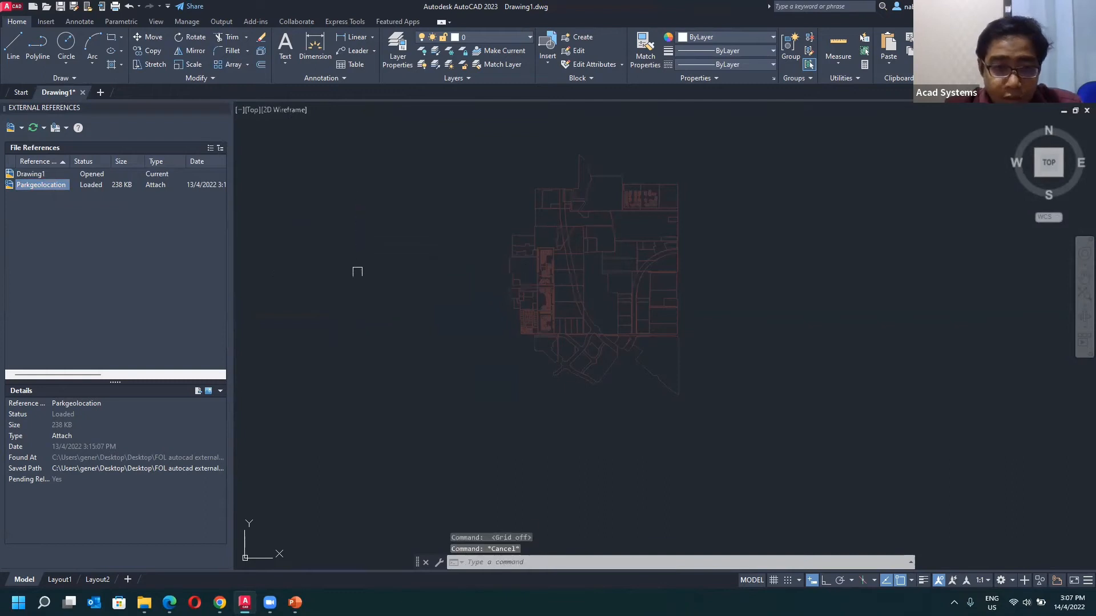
click(62, 204)
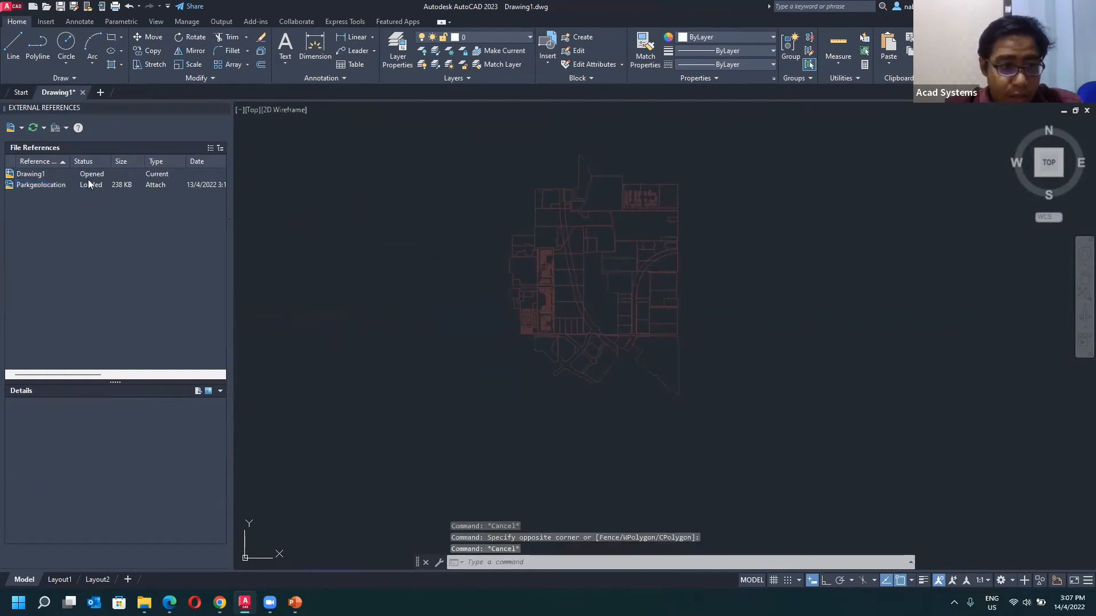
click(32, 185)
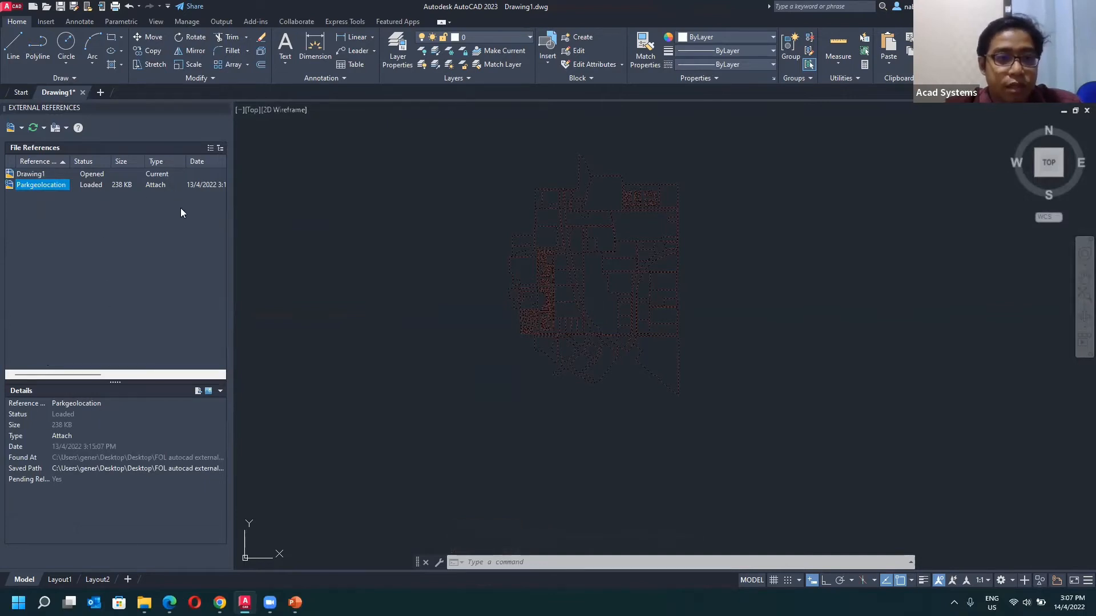
click(439, 229)
key(Escape)
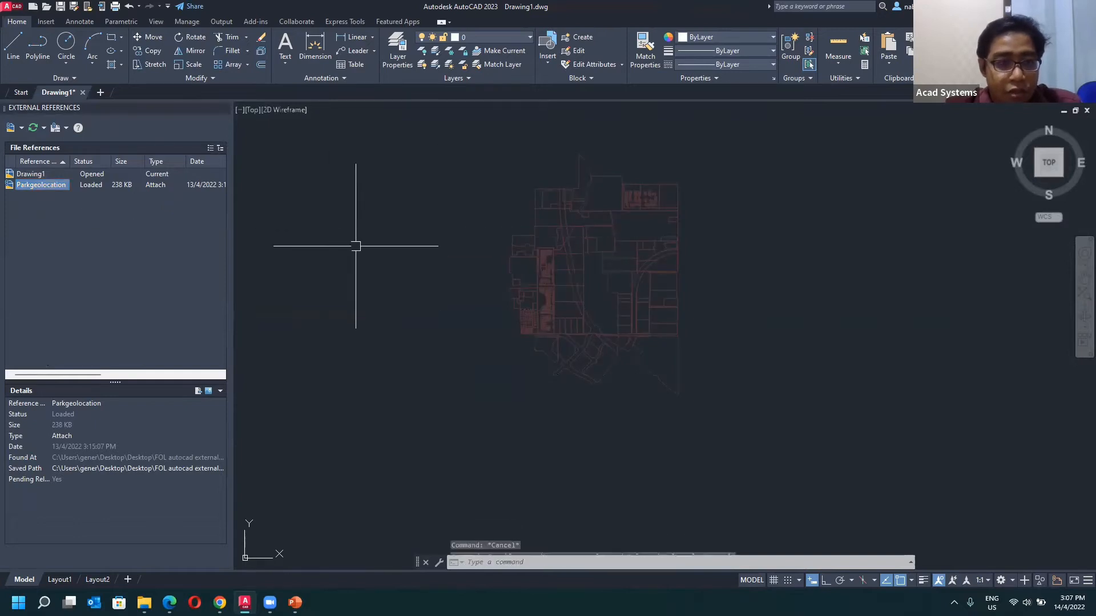
click(398, 266)
scroll(354, 268, up, 2)
key(Escape)
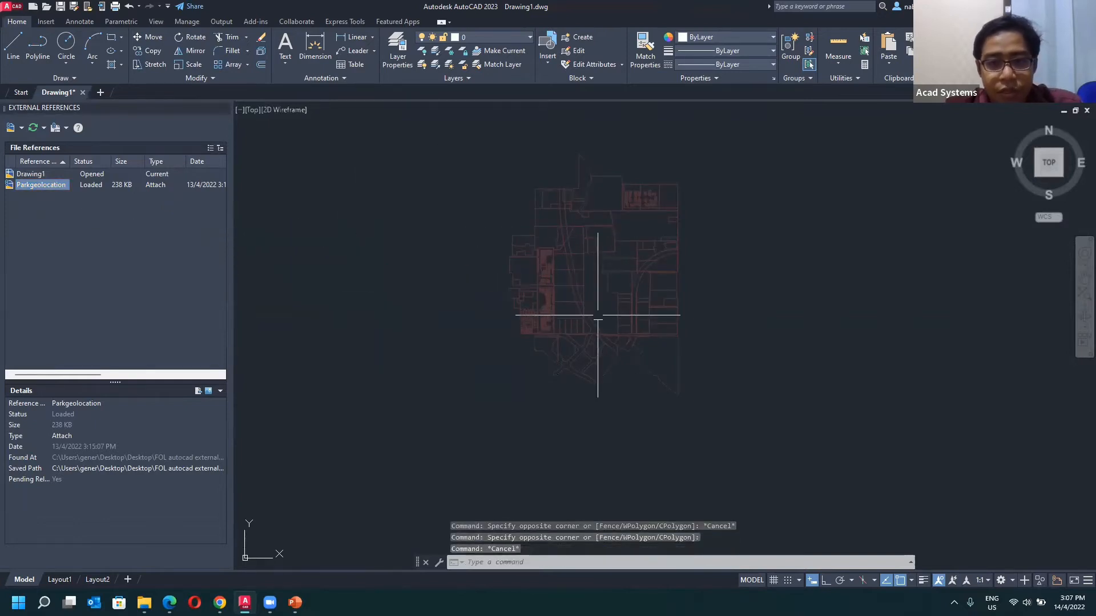
- Unload the Parkgeolocation reference and reload it into the drawing
scroll(551, 302, up, 3)
scroll(530, 302, down, 3)
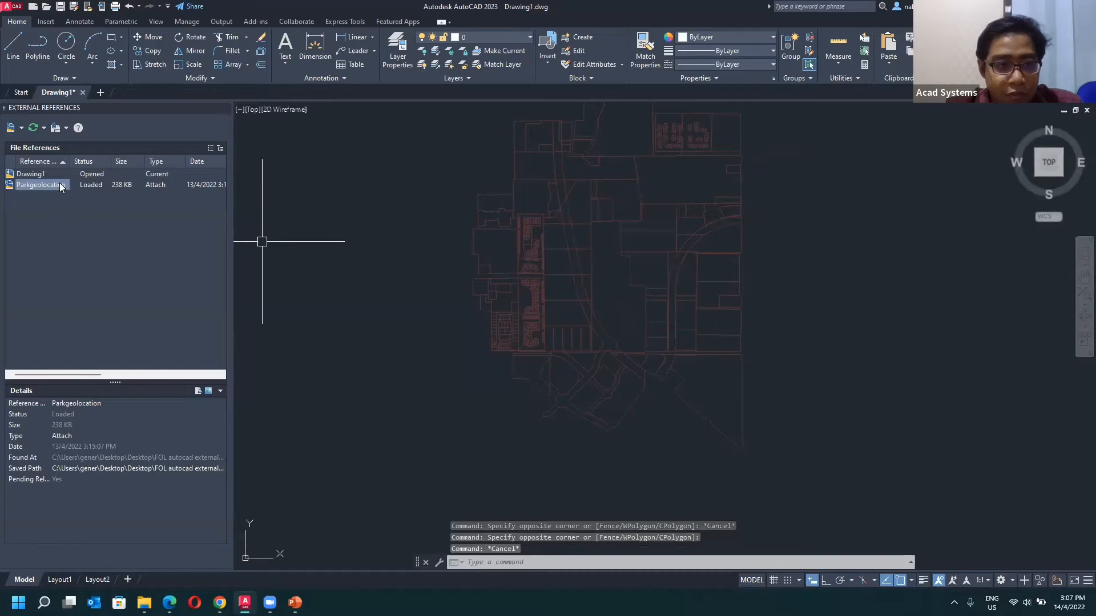
right_click(65, 189)
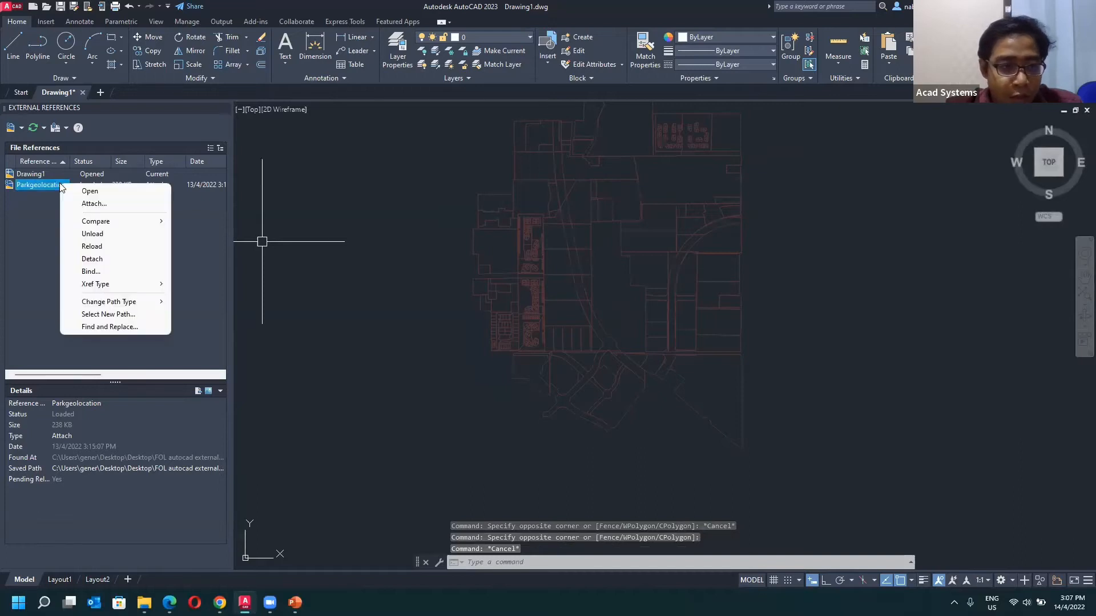
click(106, 234)
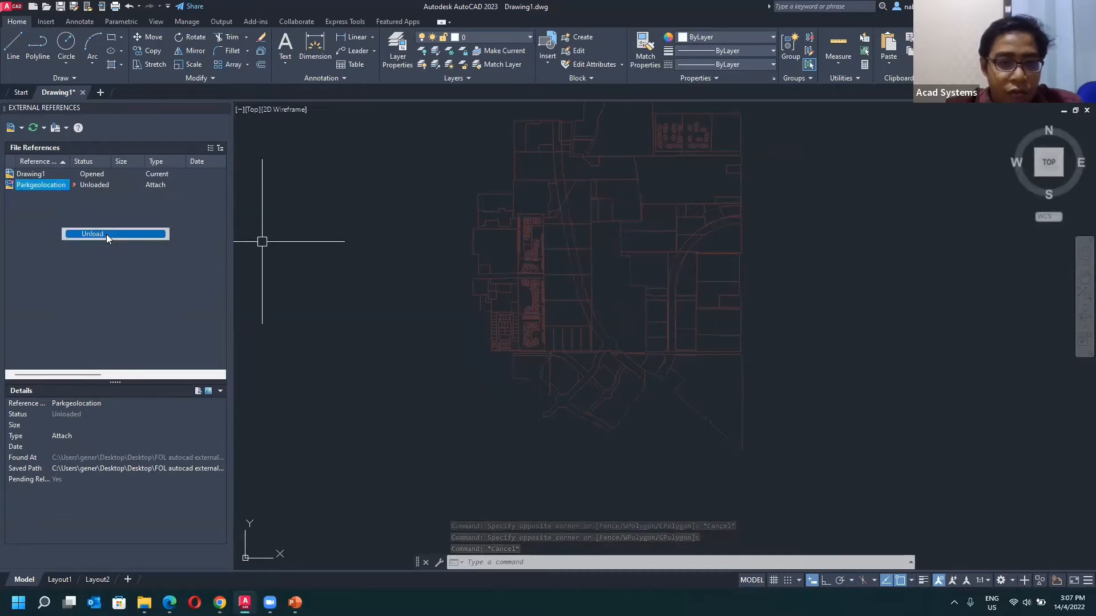
right_click(50, 186)
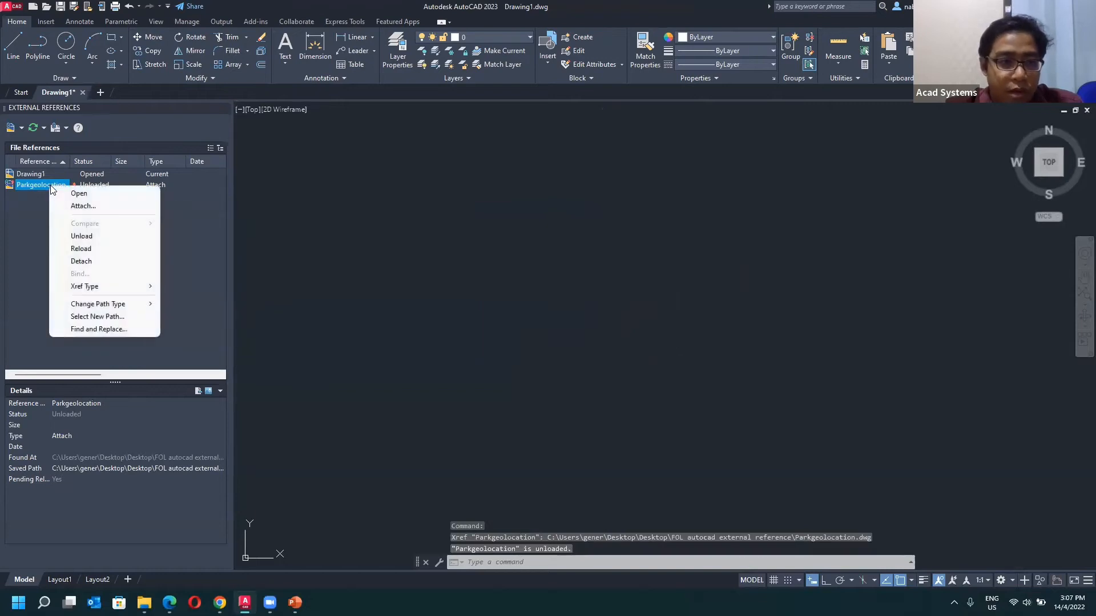
click(117, 251)
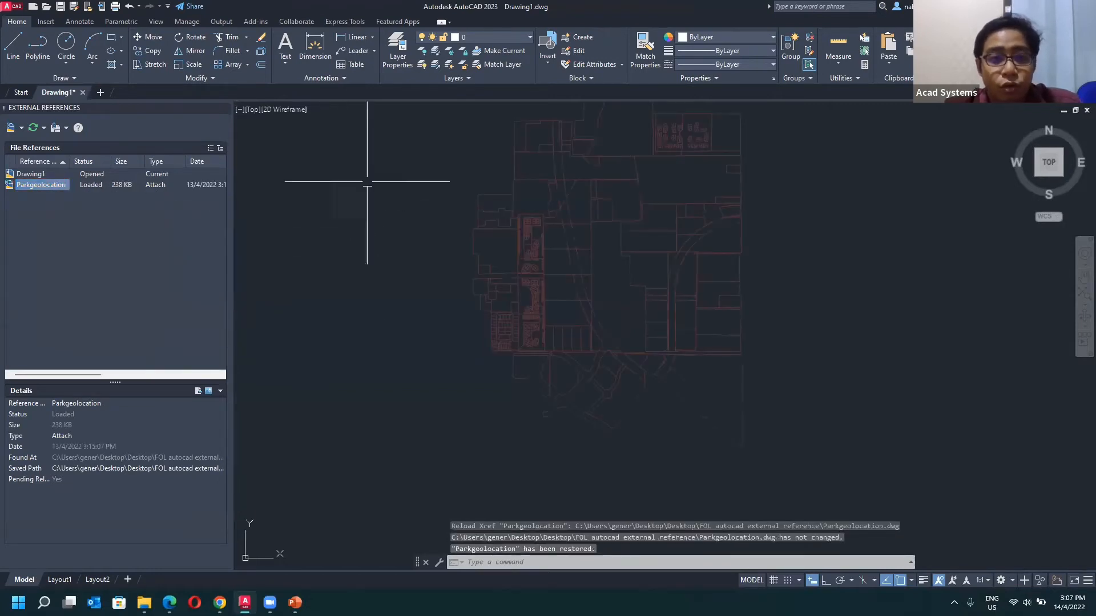
- Draw a small rectangle about 5 by 3 units in the upper-left corner of a plot near the map's centre
scroll(520, 264, up, 2)
middle_drag(598, 253, 518, 272)
scroll(492, 249, down, 2)
scroll(593, 285, up, 4)
middle_drag(438, 196, 399, 240)
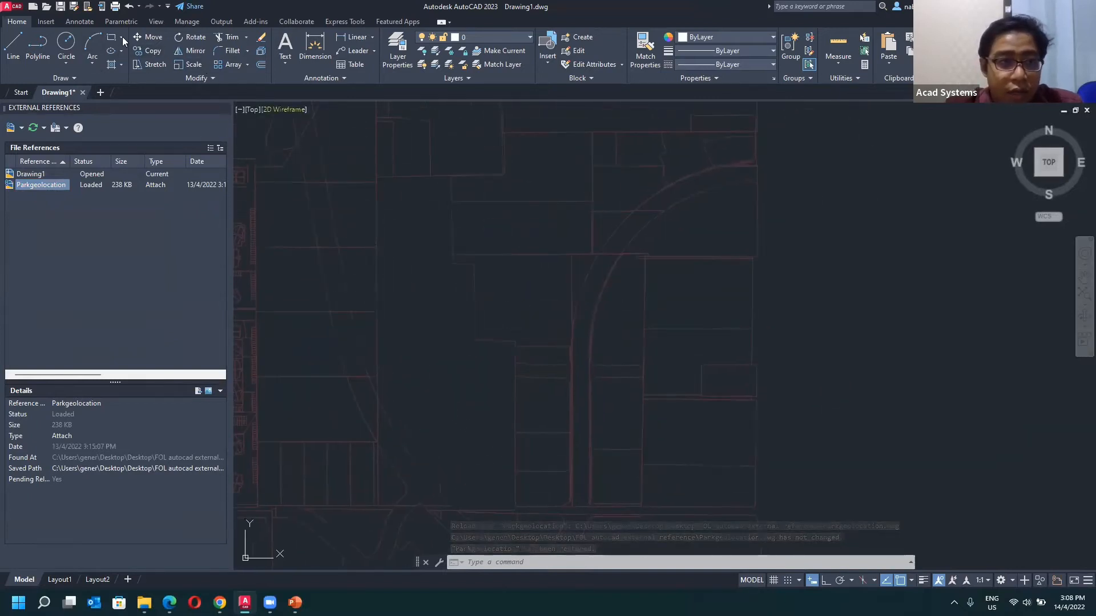
click(113, 38)
scroll(474, 241, up, 2)
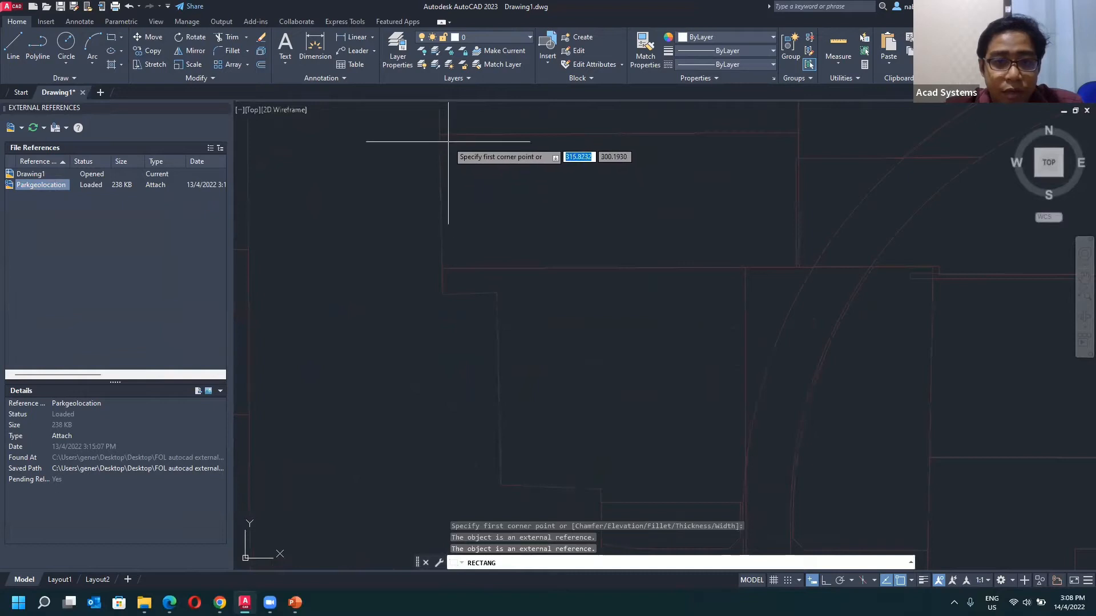
click(448, 210)
middle_drag(496, 185, 477, 221)
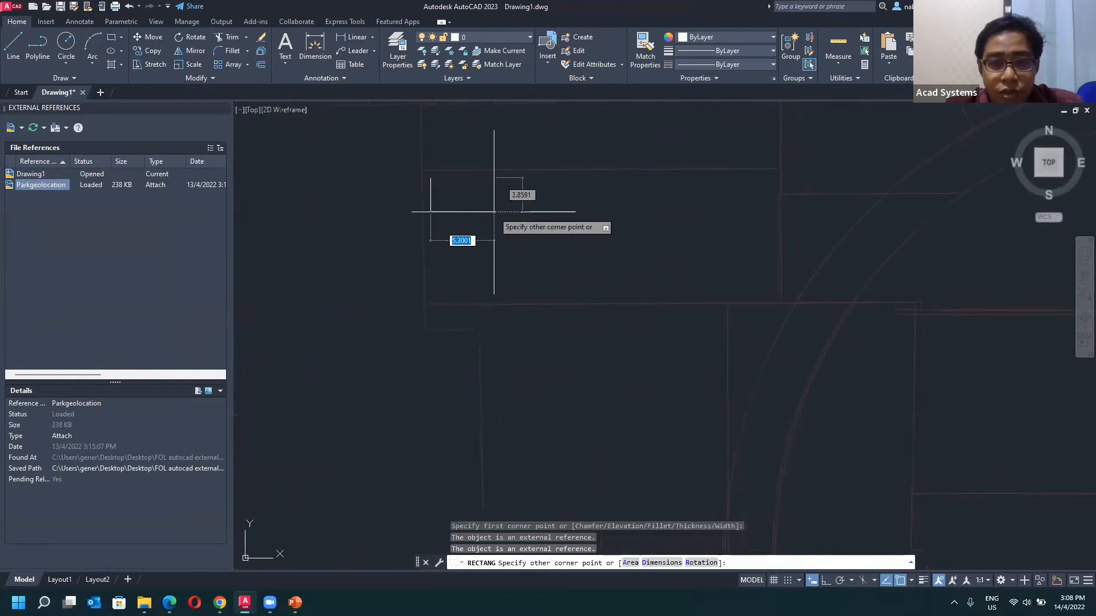
click(498, 216)
scroll(509, 189, down, 5)
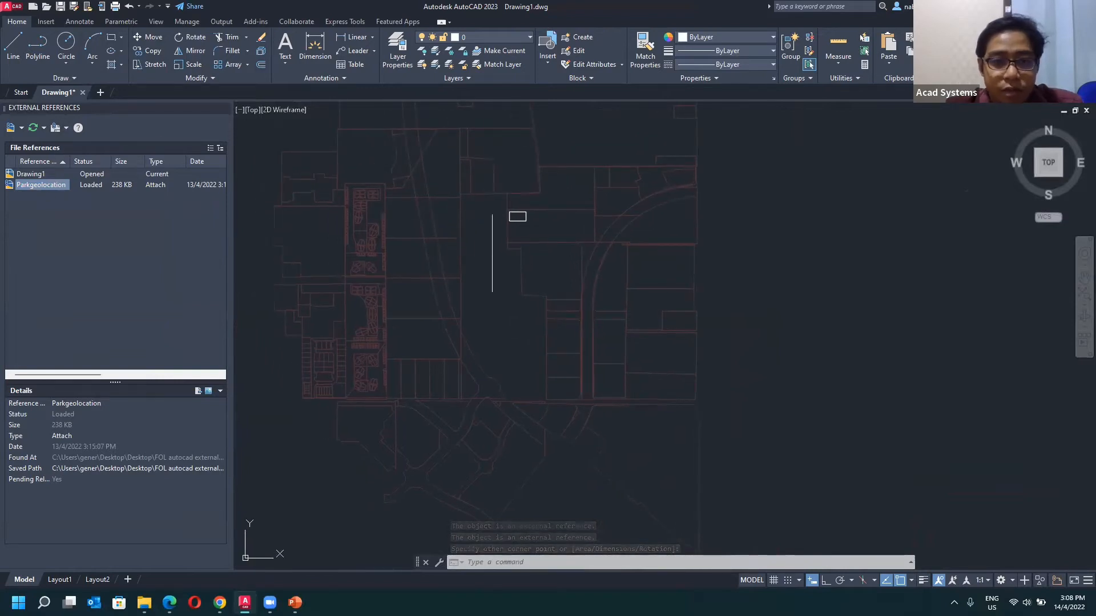
- Draw a second rectangle of similar size just right of the first one inside the same plot
scroll(528, 208, up, 4)
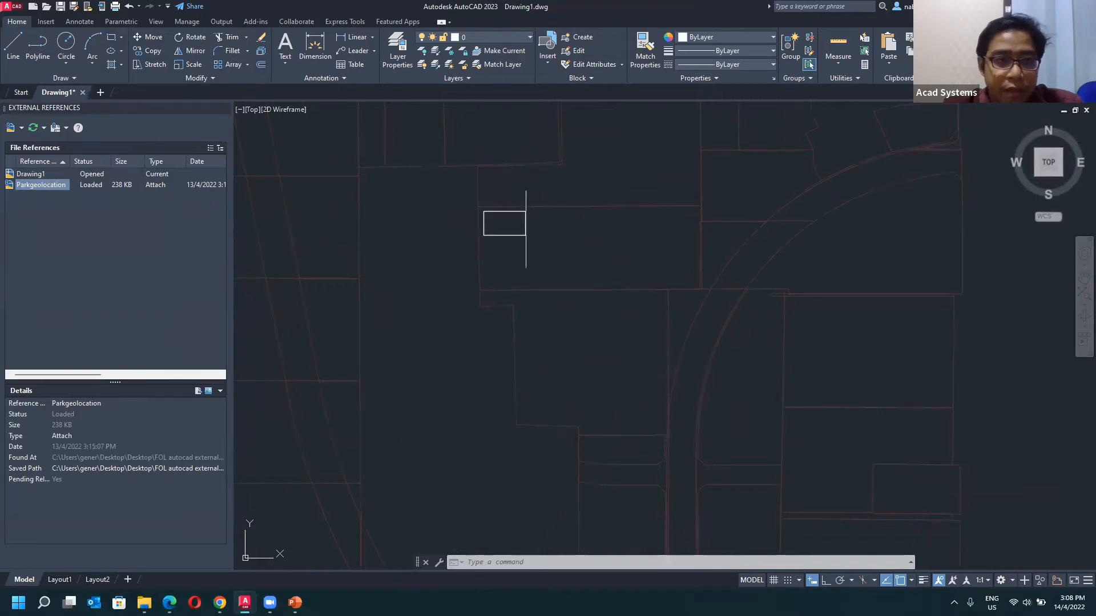
click(112, 37)
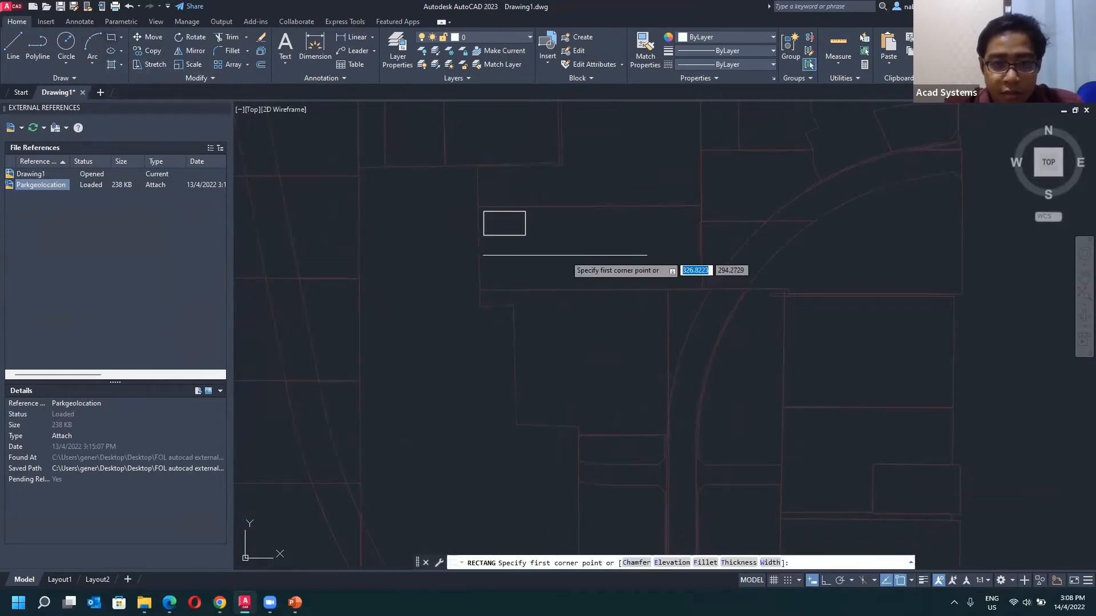
click(534, 235)
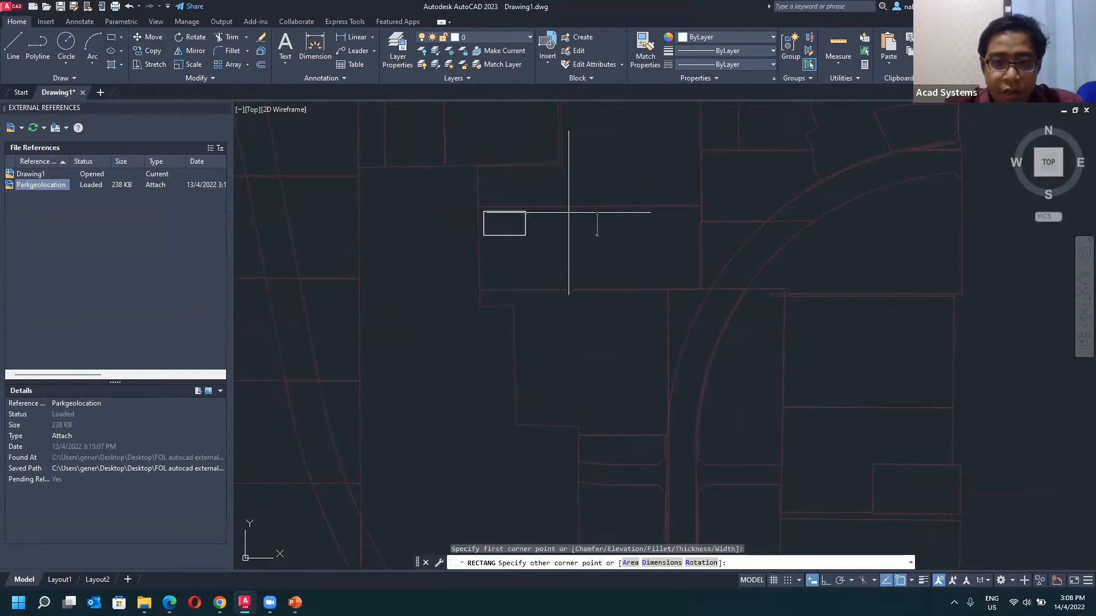
click(569, 212)
scroll(351, 226, down, 2)
- Detach the Parkgeolocation reference from the drawing, leaving the two rectangles in place
click(50, 185)
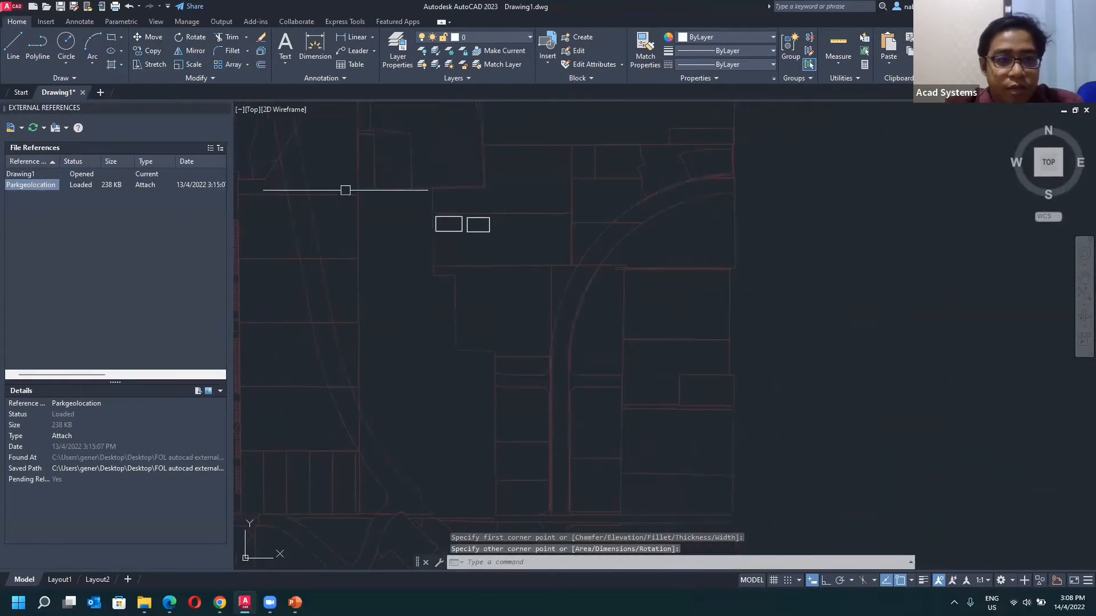
scroll(346, 190, up, 2)
scroll(49, 205, up, 1)
scroll(406, 203, down, 2)
middle_drag(484, 219, 588, 217)
right_click(34, 185)
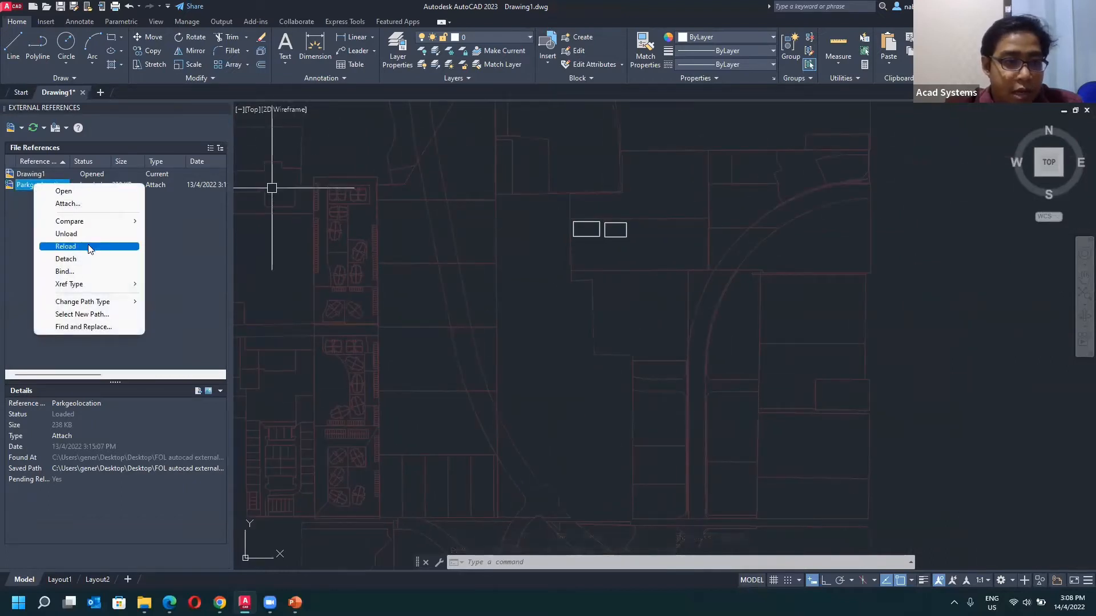
click(66, 259)
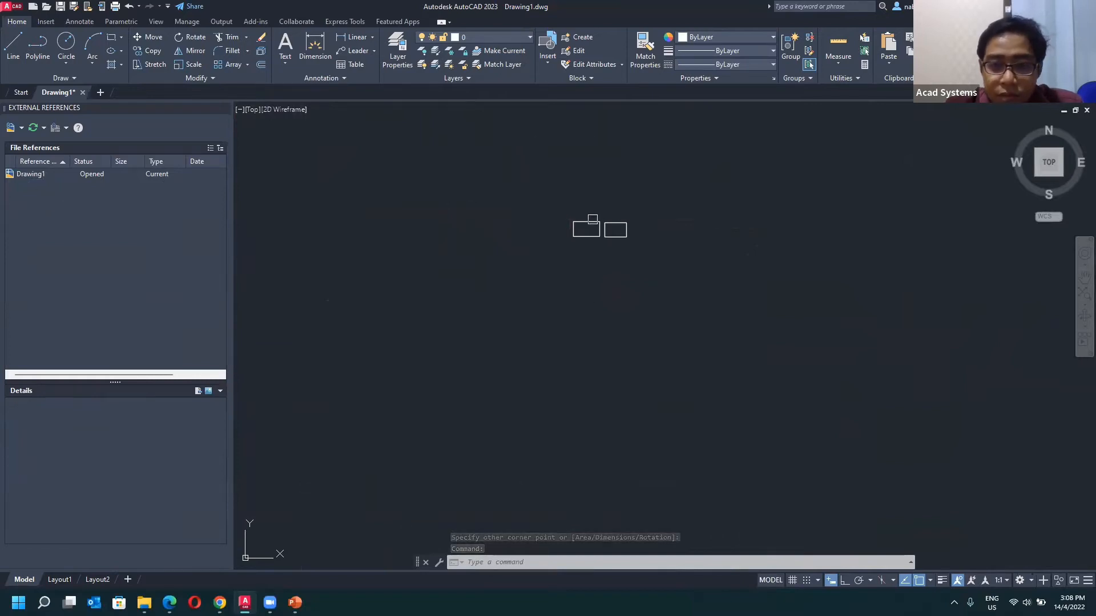
- Attach Parkgeolocation to Drawing1 again as an Attachment reference with a relative path, scale 1 and insertion point 0,0,0
scroll(592, 222, down, 5)
scroll(537, 231, up, 3)
middle_drag(573, 242, 444, 248)
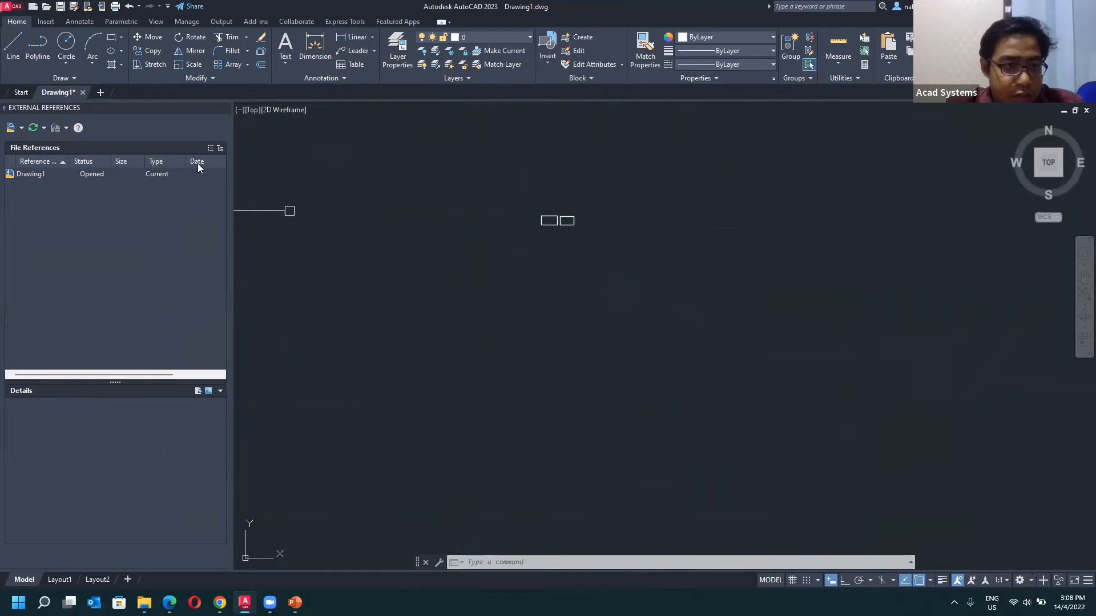
click(21, 128)
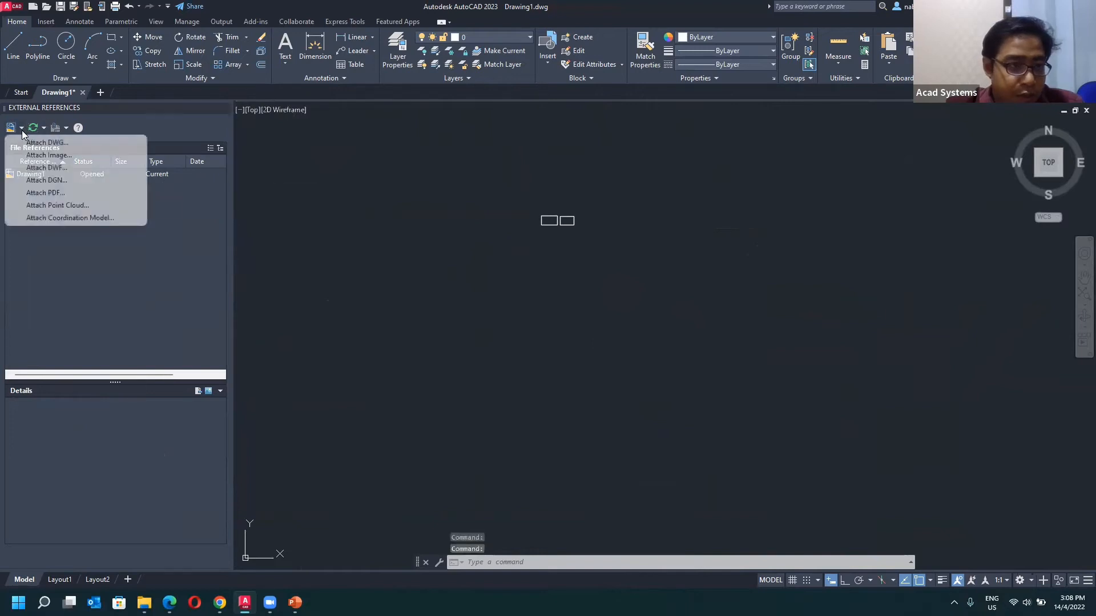
click(67, 149)
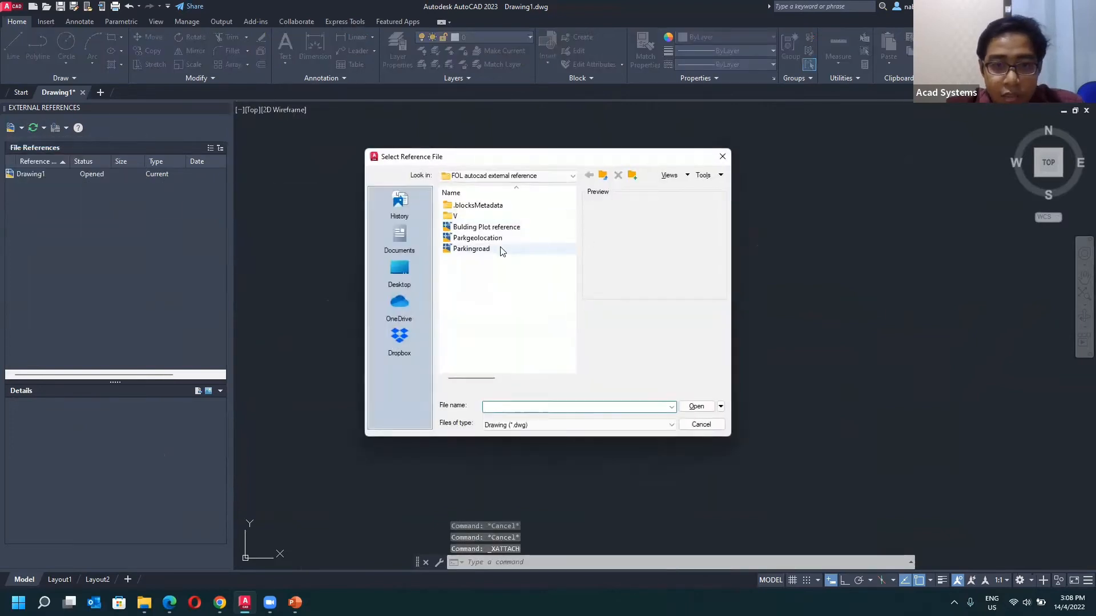
click(502, 238)
click(695, 407)
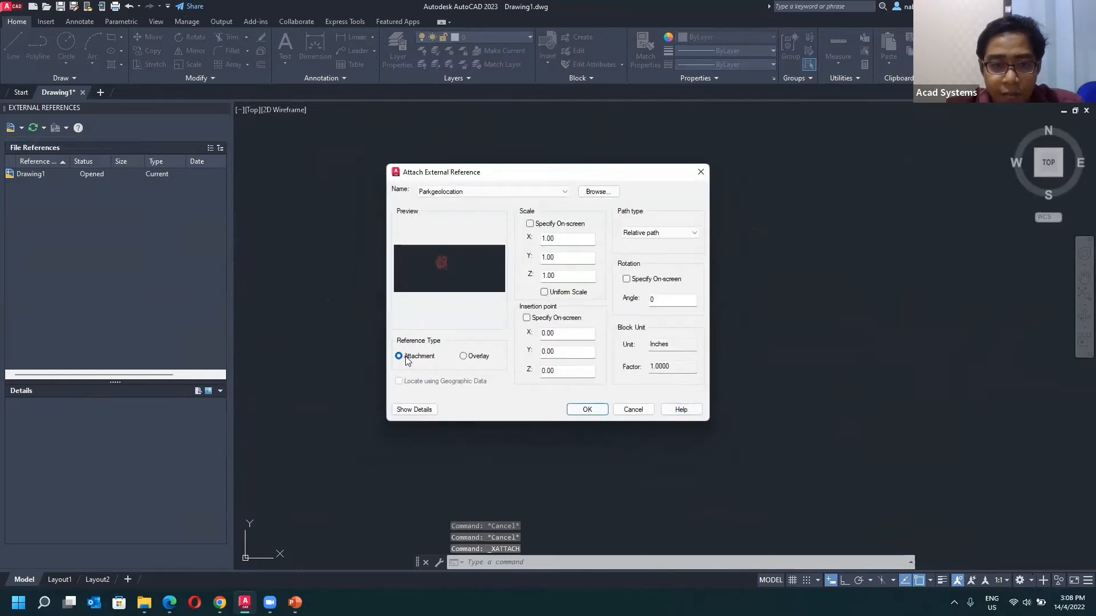
click(607, 411)
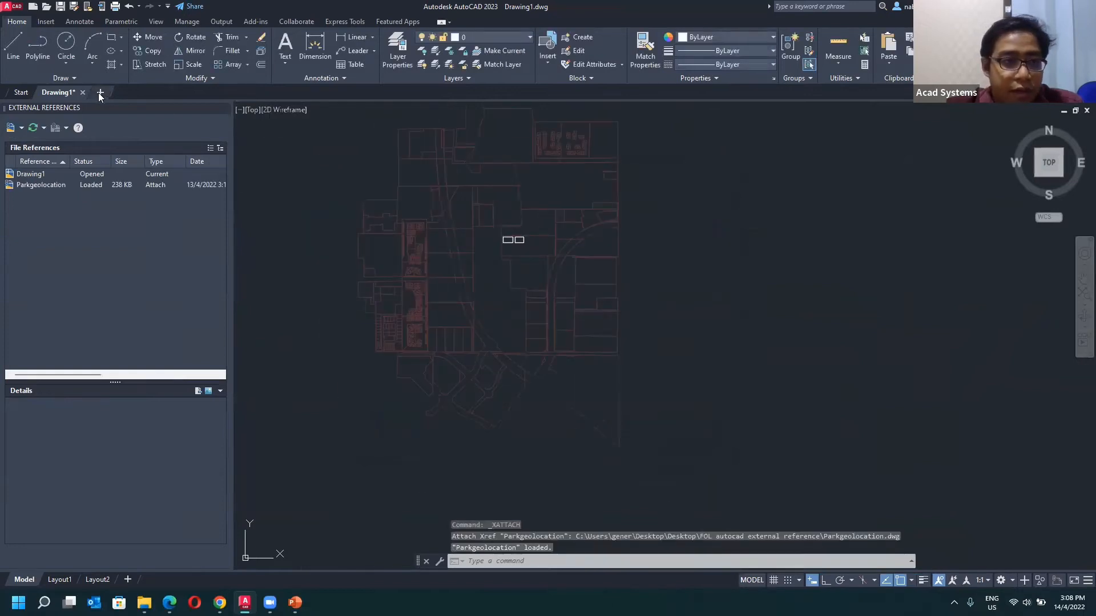
- Create a new blank drawing, and save Drawing1 as Drawing1.dwg in the FOL autocad external reference folder
click(100, 93)
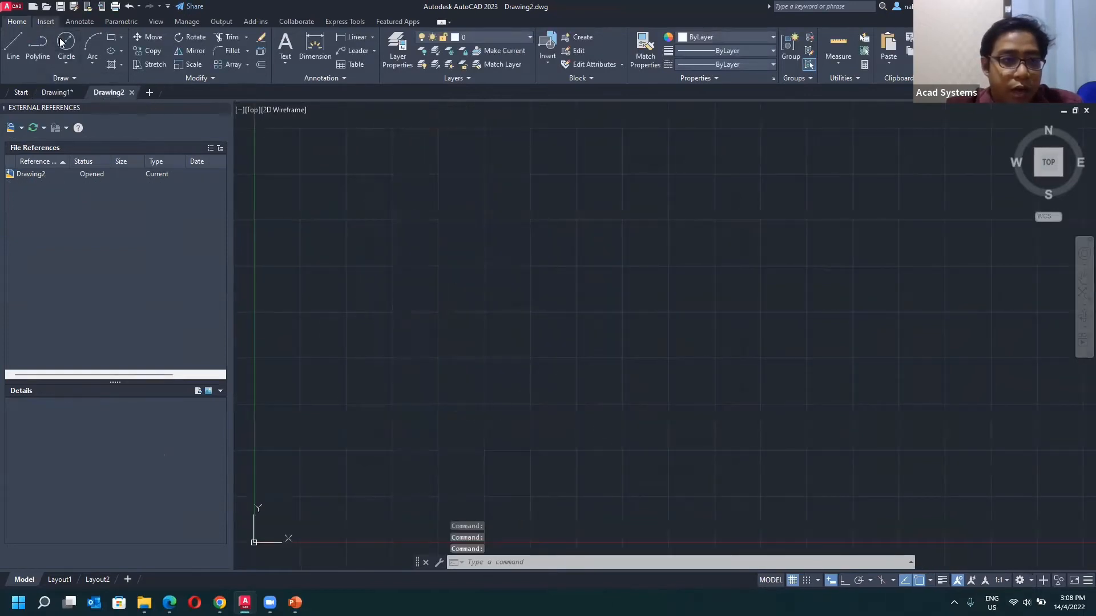
mouse_move(113, 95)
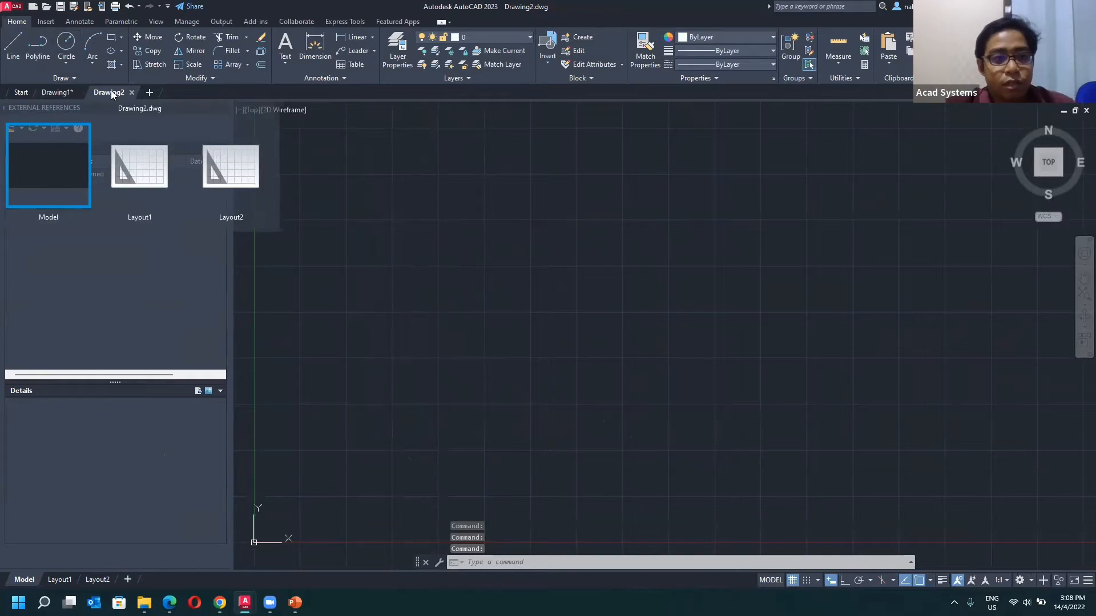
click(57, 92)
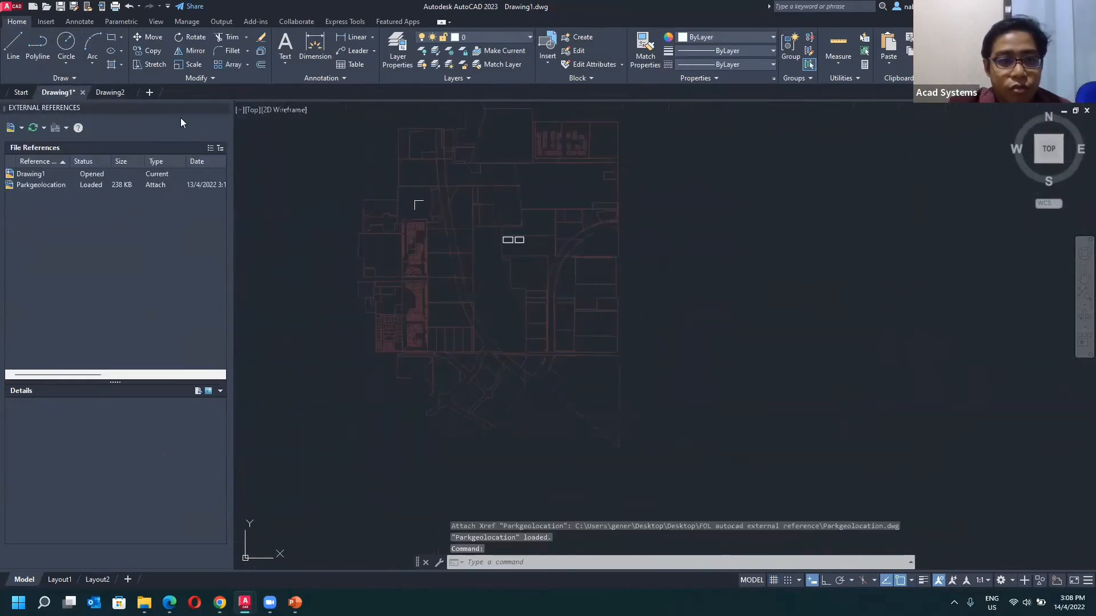
key(ctrl+s)
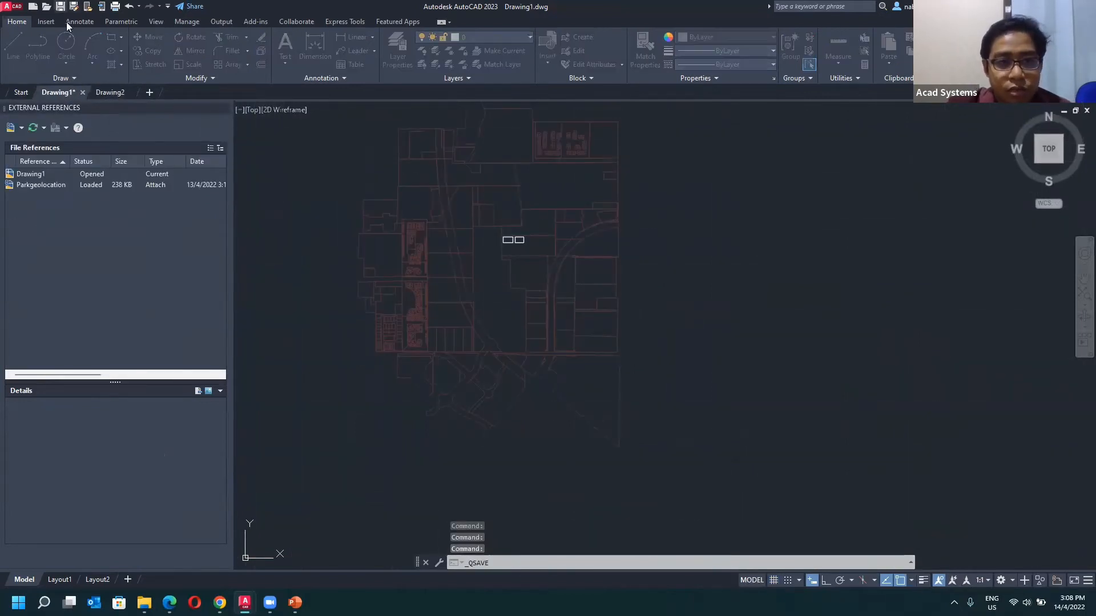
click(409, 266)
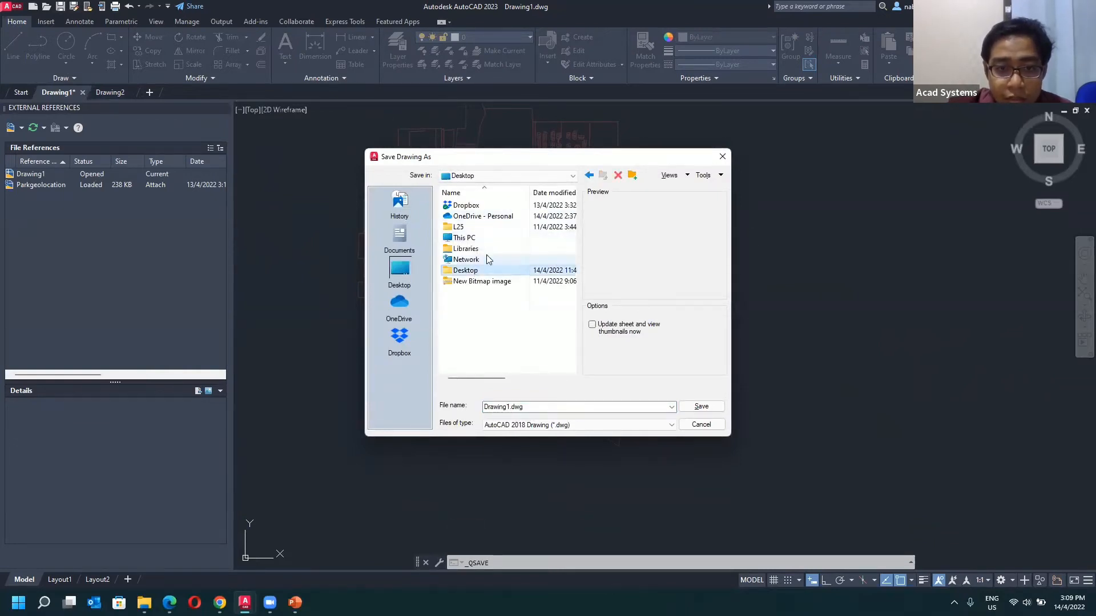
double_click(476, 270)
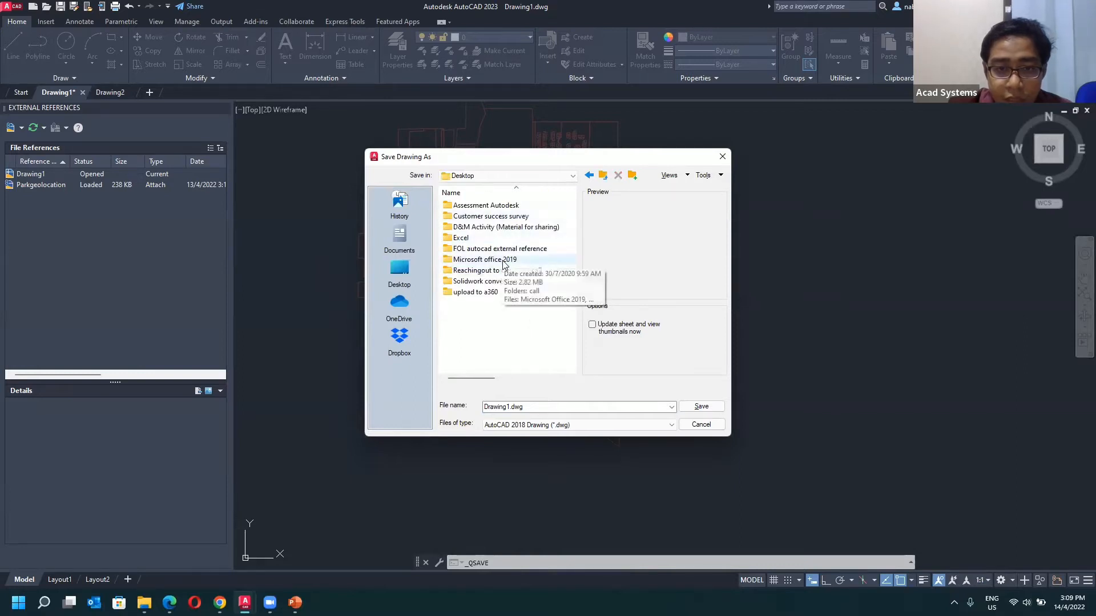
click(702, 406)
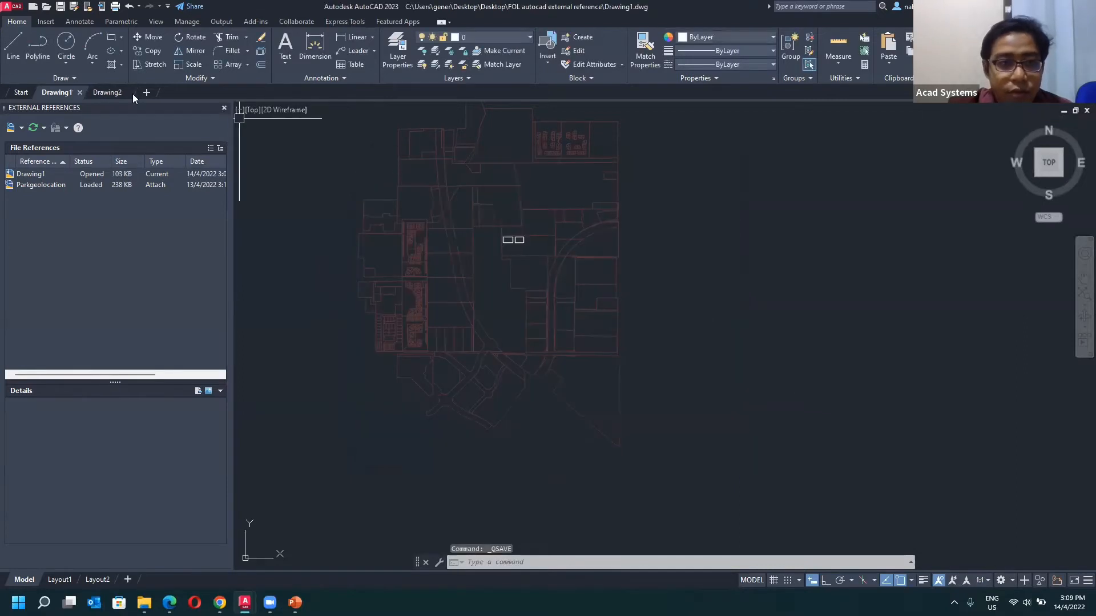
- Attach Drawing1 to Drawing2 as an Attachment reference with a relative path, scale 1 and insertion point 0,0,0
click(105, 92)
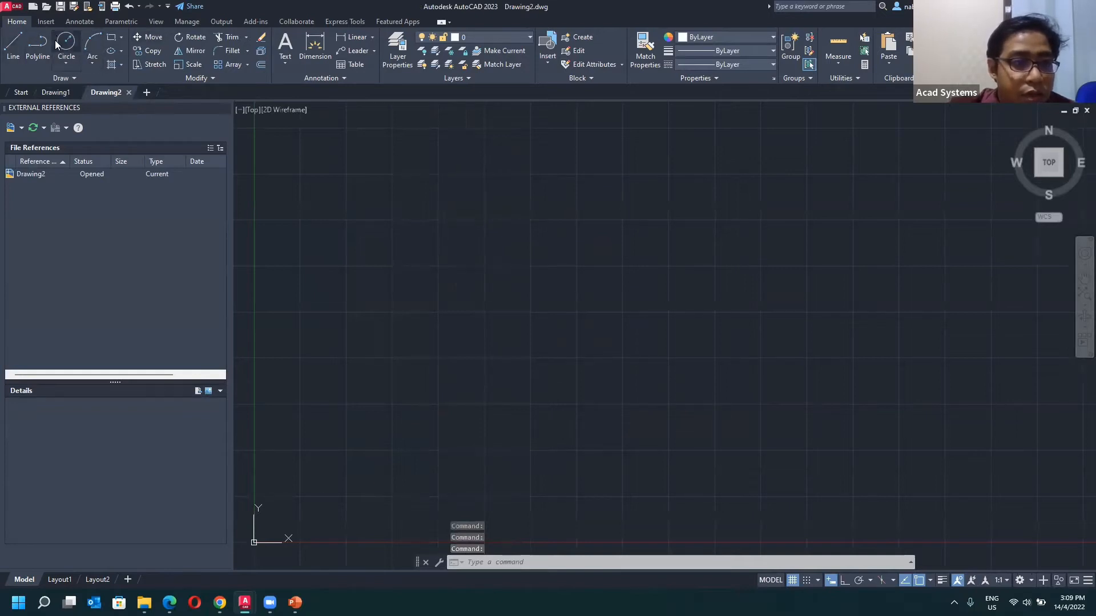
click(21, 127)
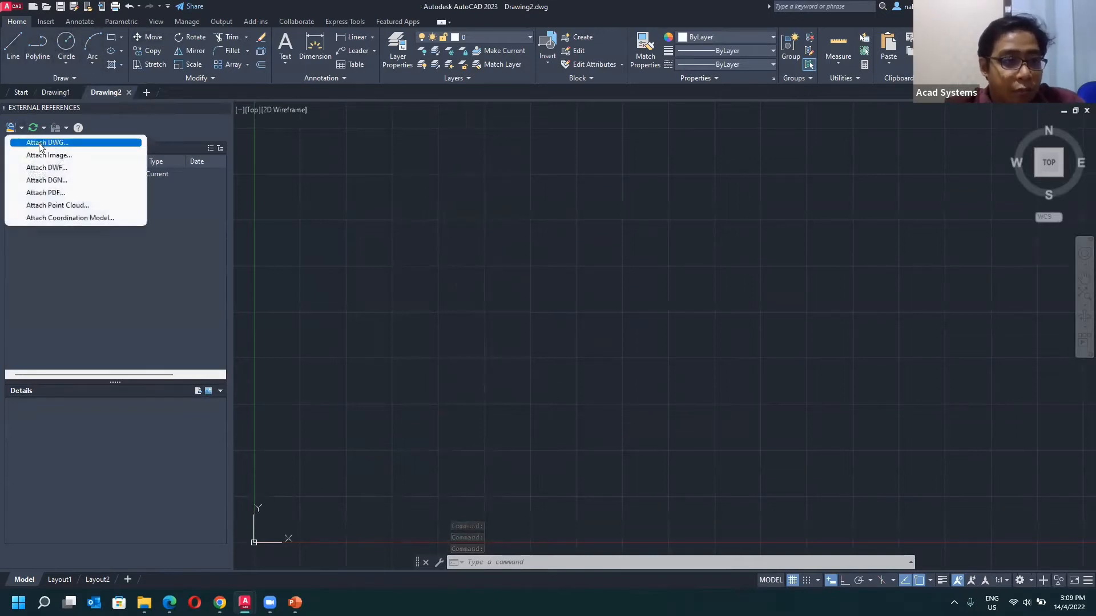
click(39, 142)
click(467, 237)
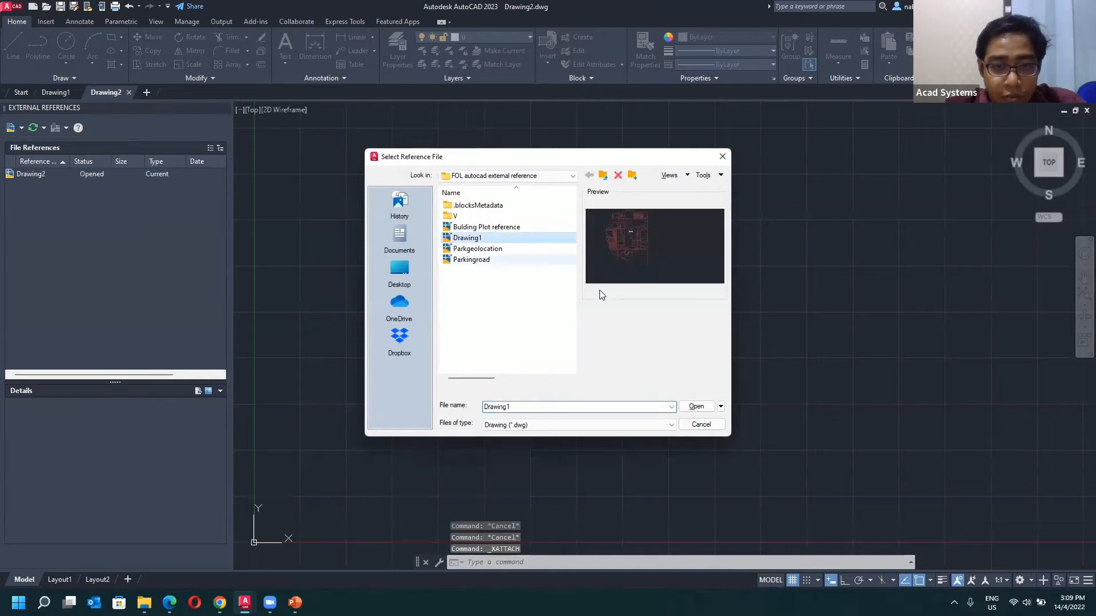
click(695, 407)
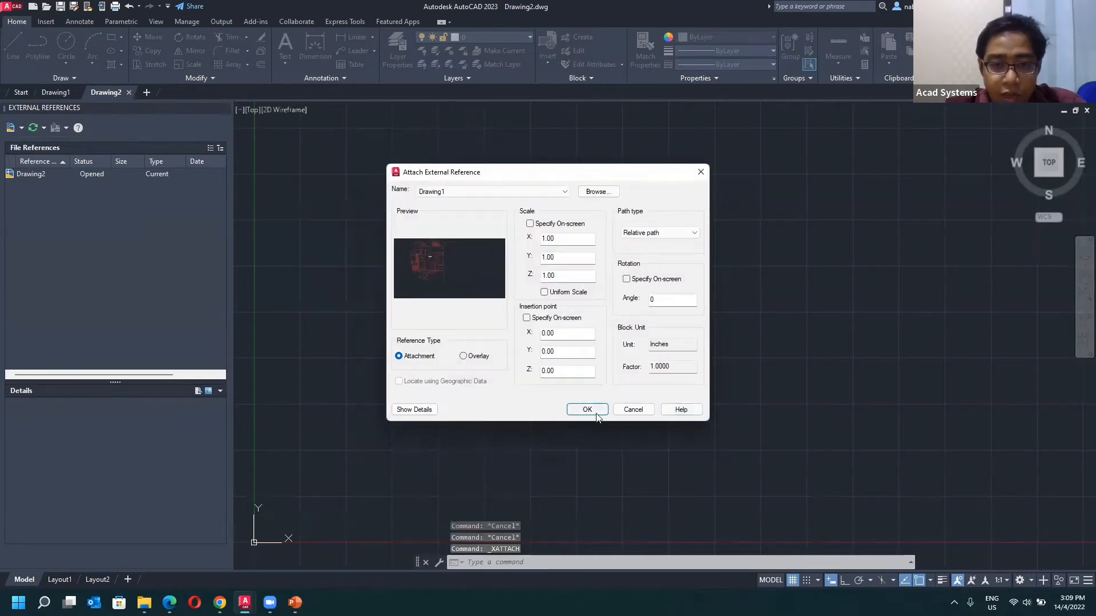
click(596, 416)
scroll(532, 377, down, 15)
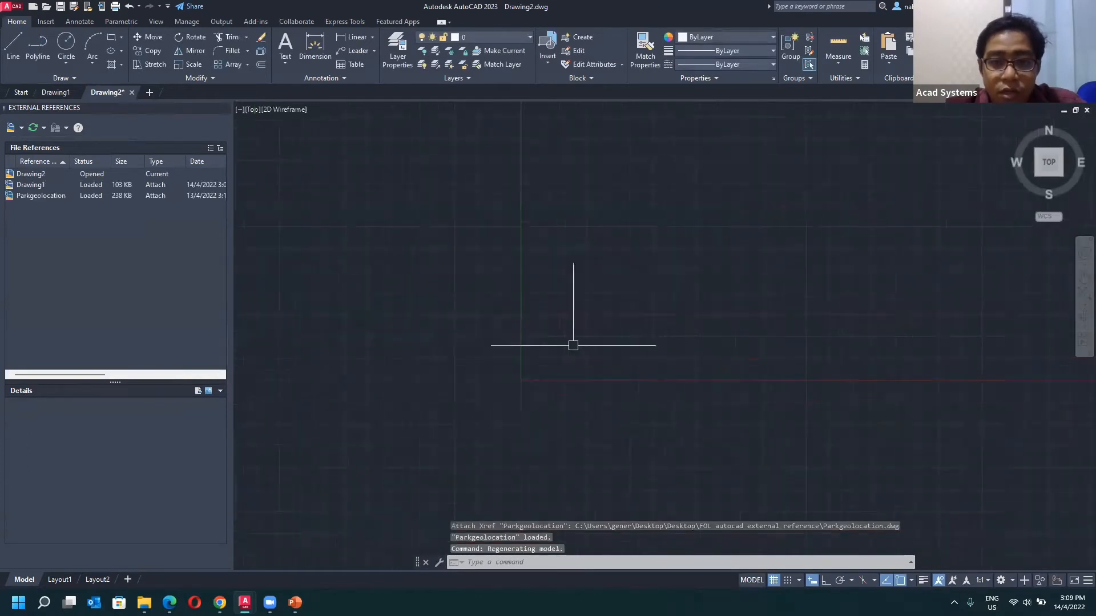
middle_drag(736, 231, 539, 335)
scroll(558, 325, up, 8)
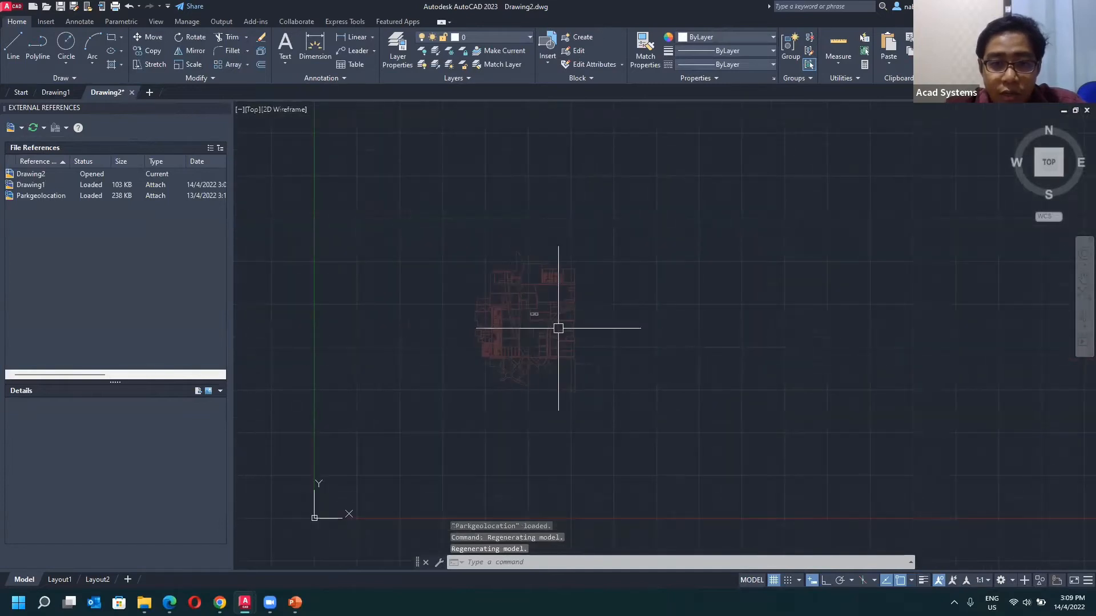
- Change the Parkgeolocation reference type to Overlay in Drawing1 and save the drawing
click(64, 92)
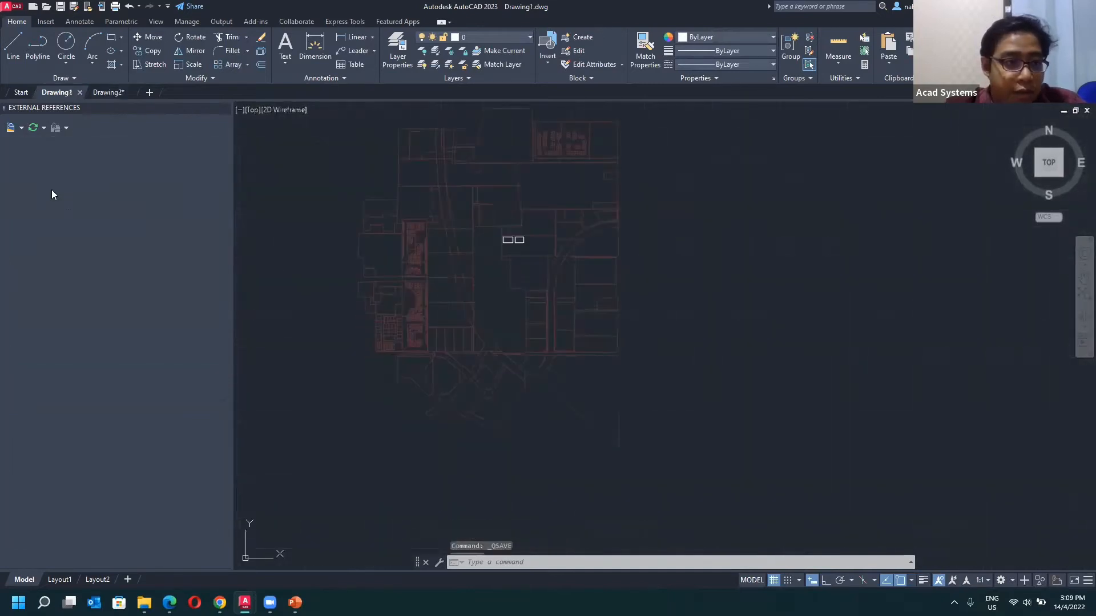
right_click(40, 186)
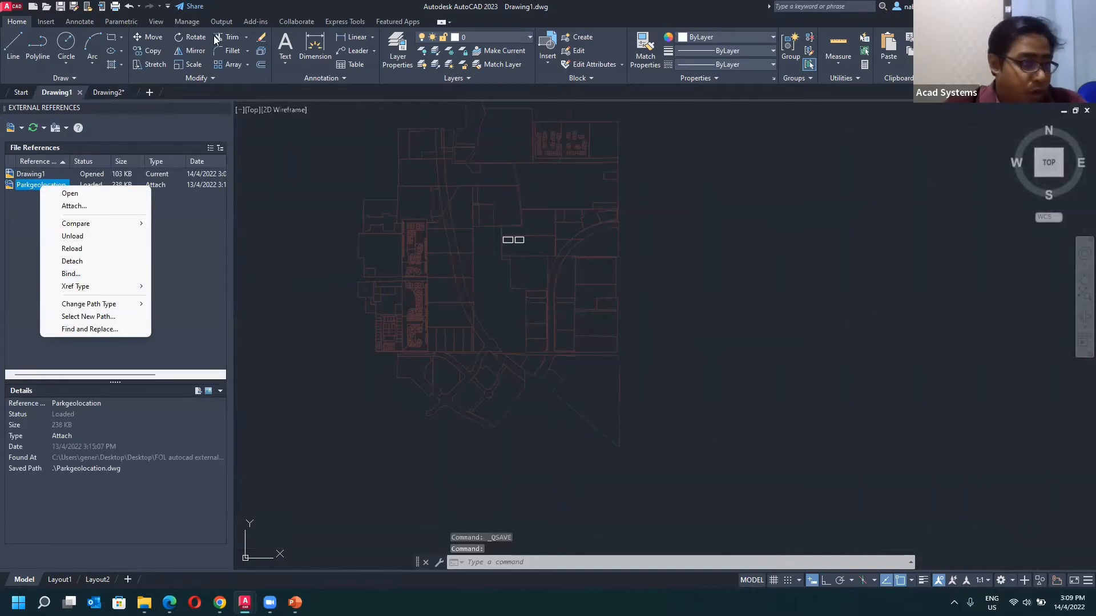
click(41, 187)
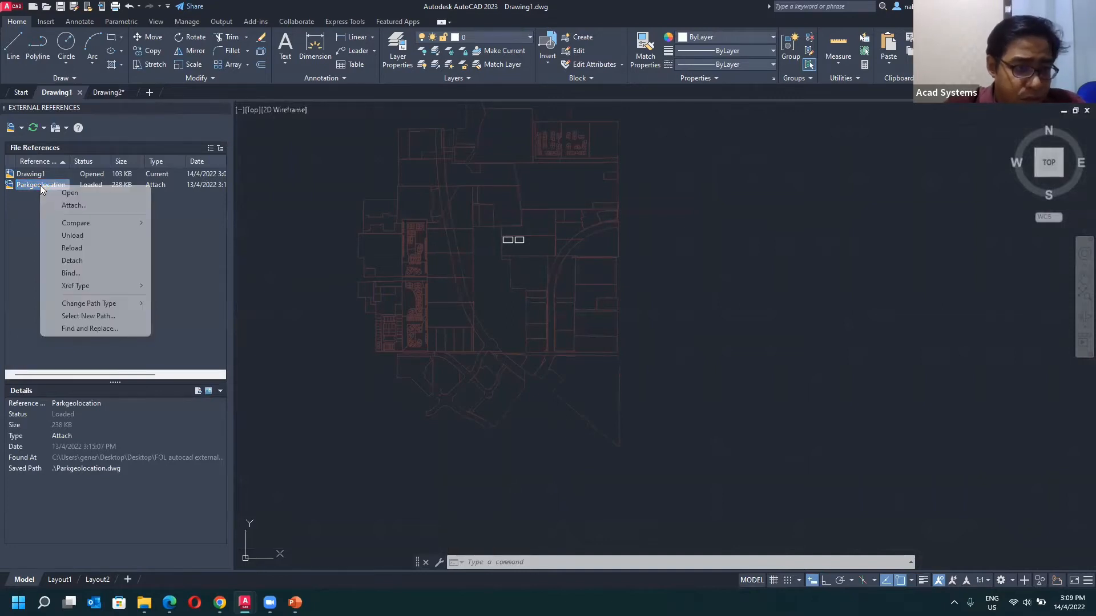
mouse_move(103, 286)
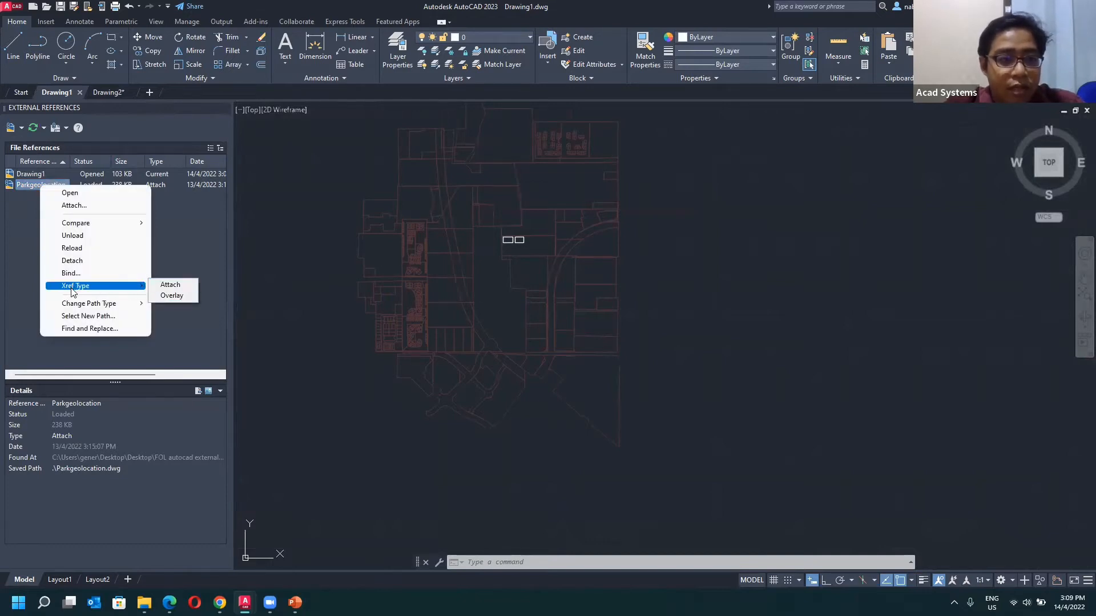
click(173, 295)
click(110, 92)
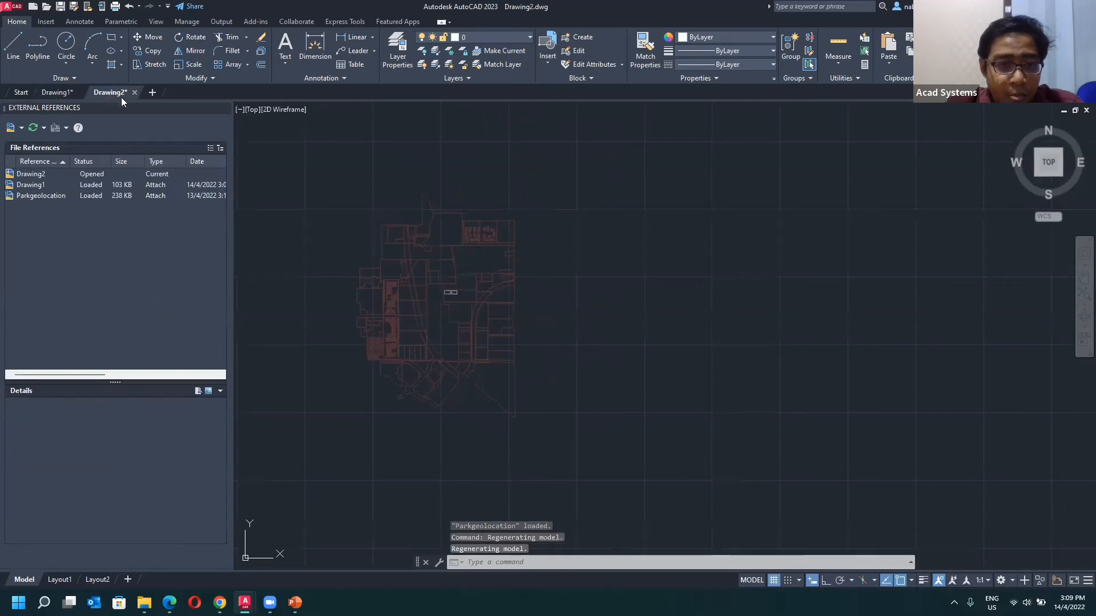
click(52, 91)
key(ctrl+s)
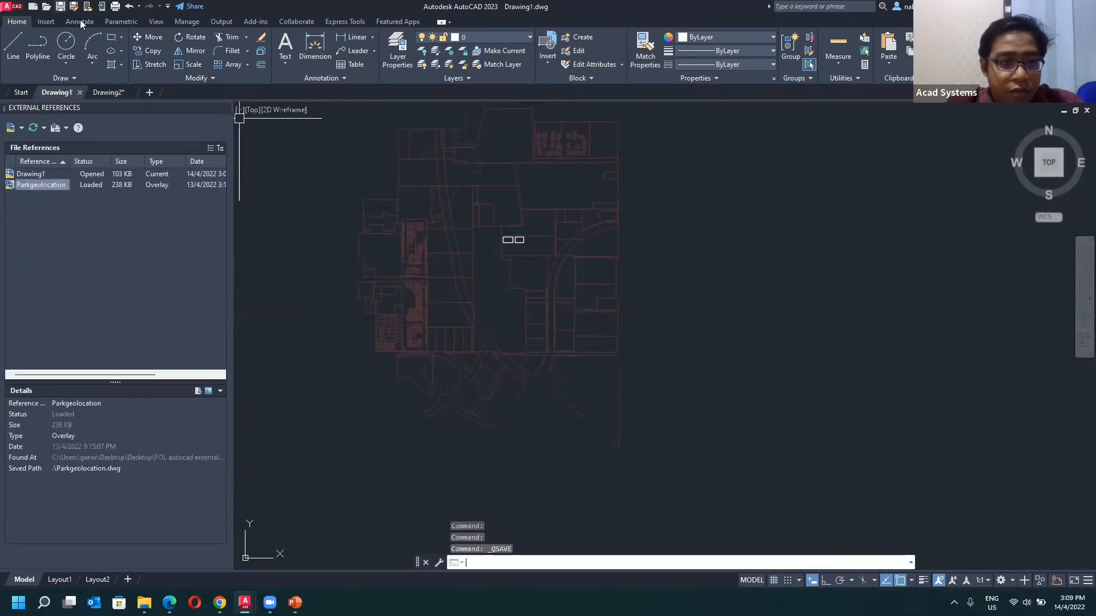
- Reload the modified Drawing1 reference in Drawing2 with its changes compared, and close the comparison
click(108, 92)
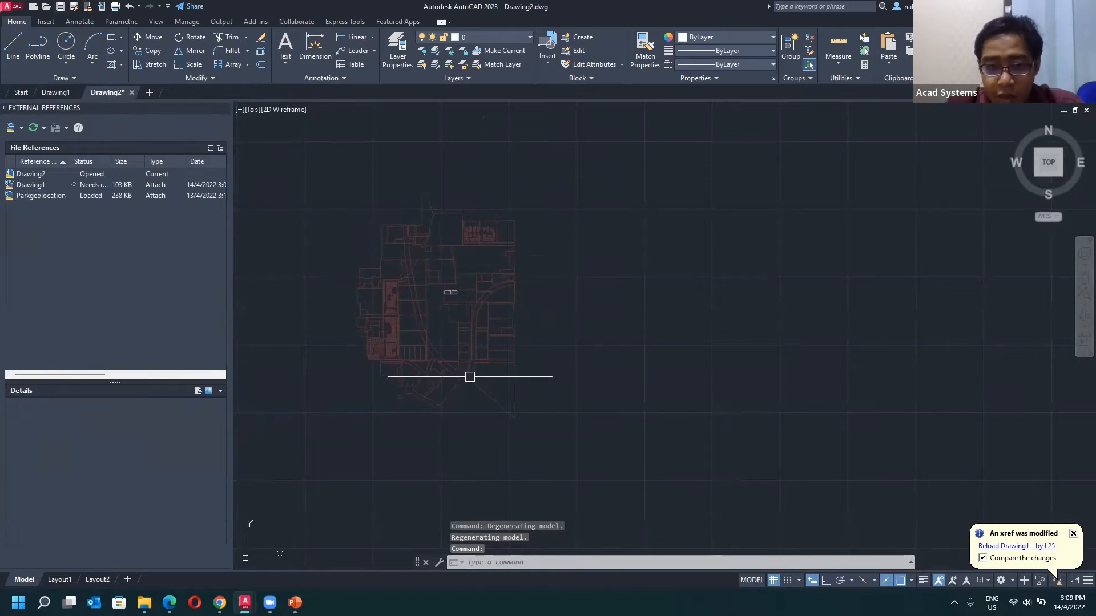
scroll(509, 381, down, 2)
middle_drag(530, 388, 614, 378)
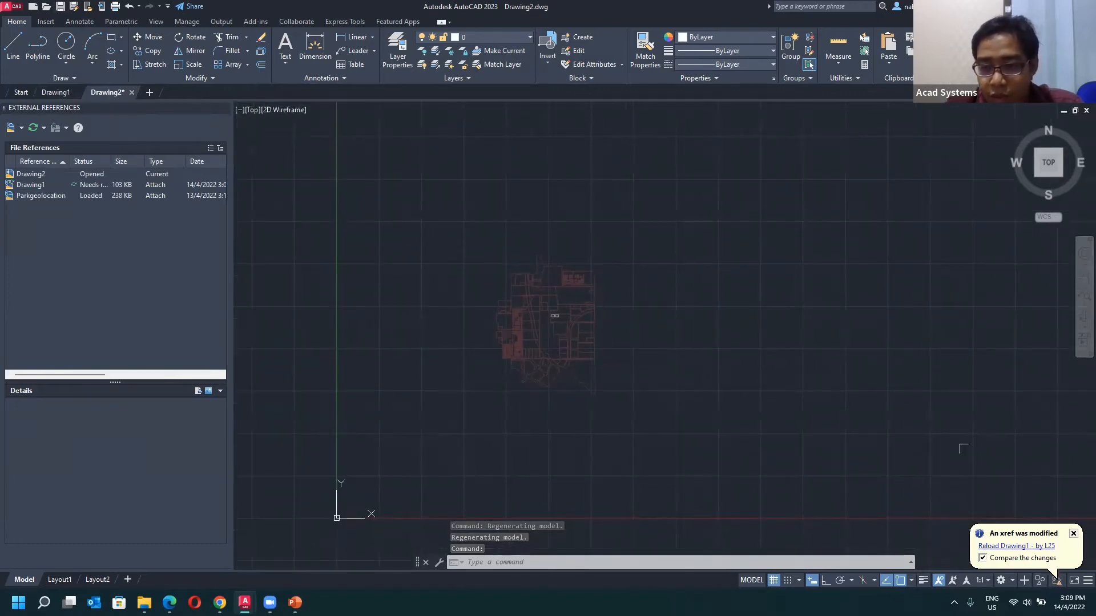
click(1009, 547)
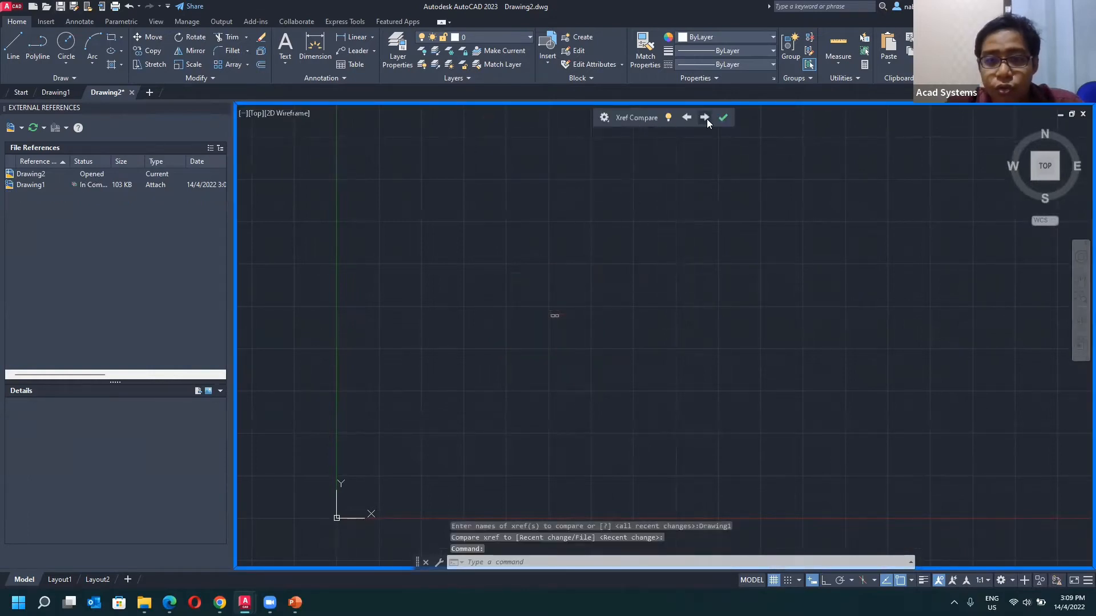
click(722, 118)
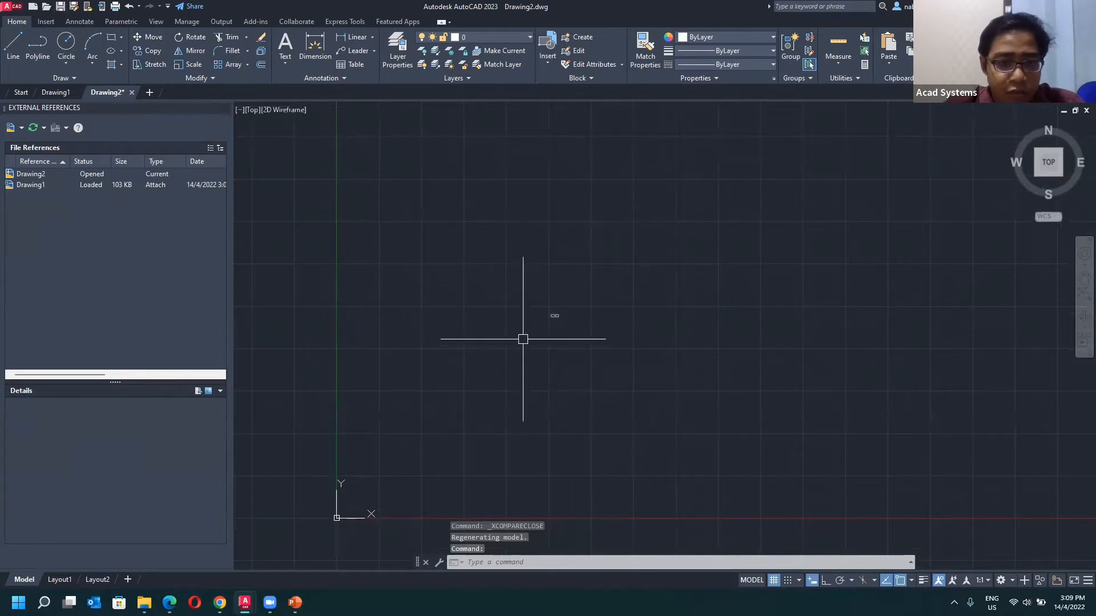
click(562, 395)
click(441, 355)
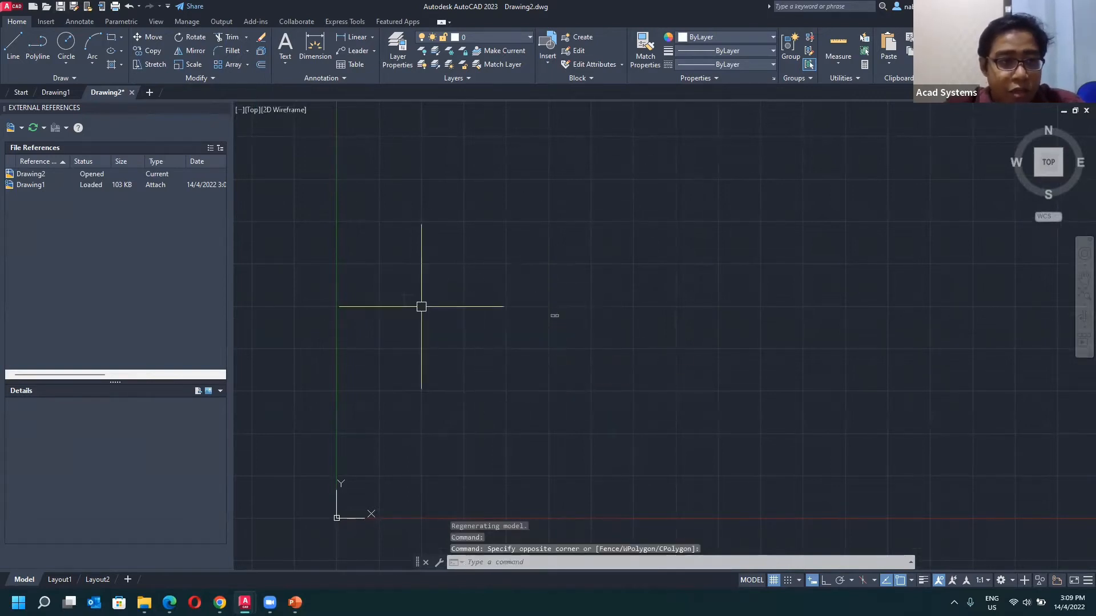
- Set the Parkgeolocation reference type back to Attach in Drawing1 and save the drawing
click(45, 92)
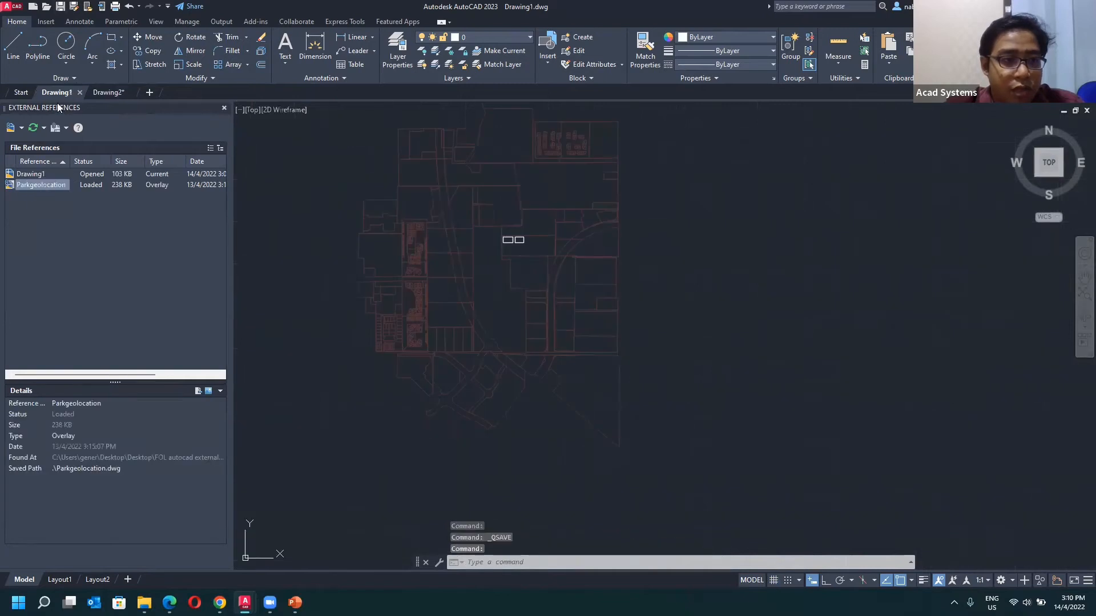
click(97, 92)
click(68, 93)
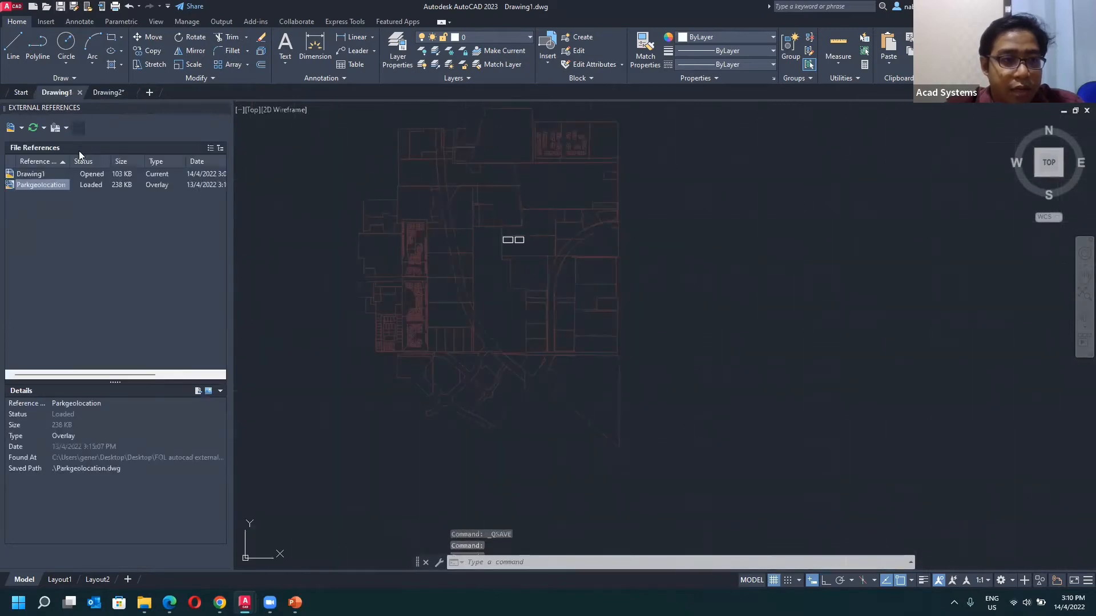
right_click(44, 186)
mouse_move(139, 290)
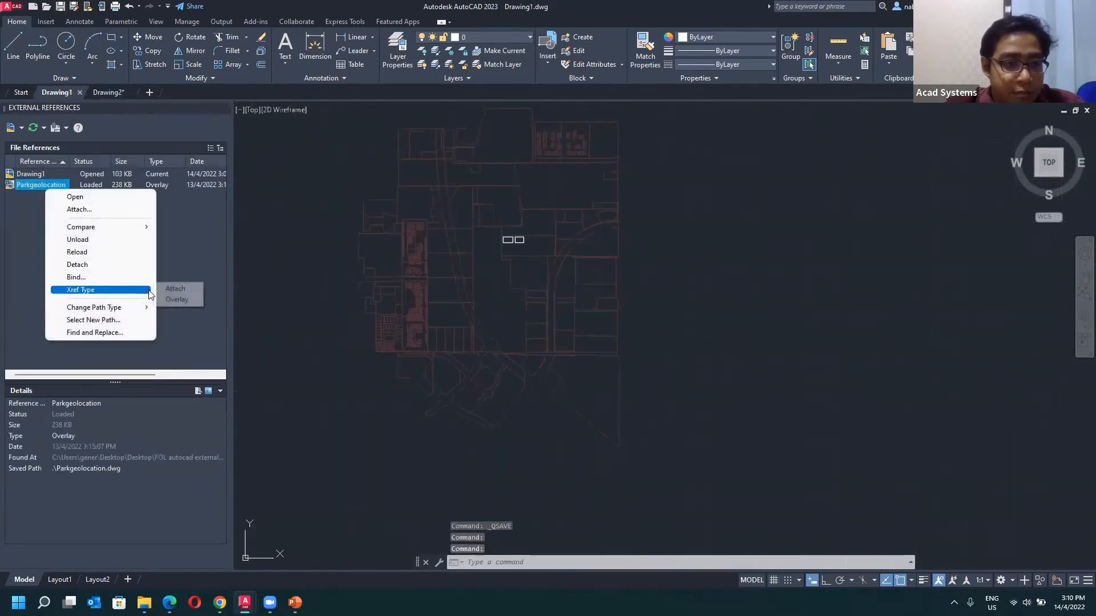
click(178, 290)
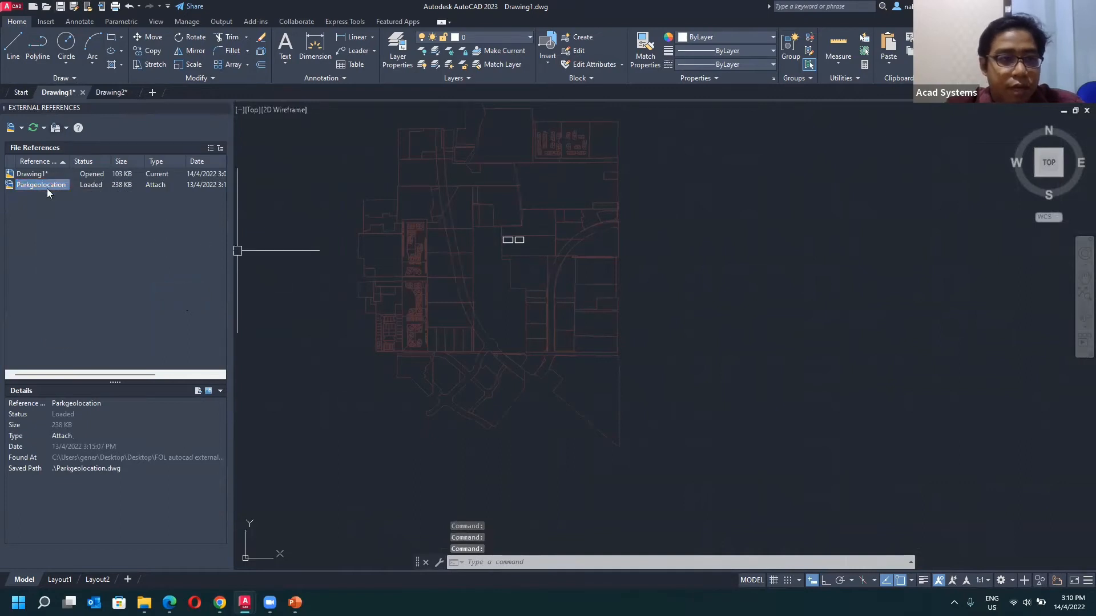
- Return to Drawing2, reload the updated Drawing1 reference from the change notification, and end the Xref Compare session
click(104, 93)
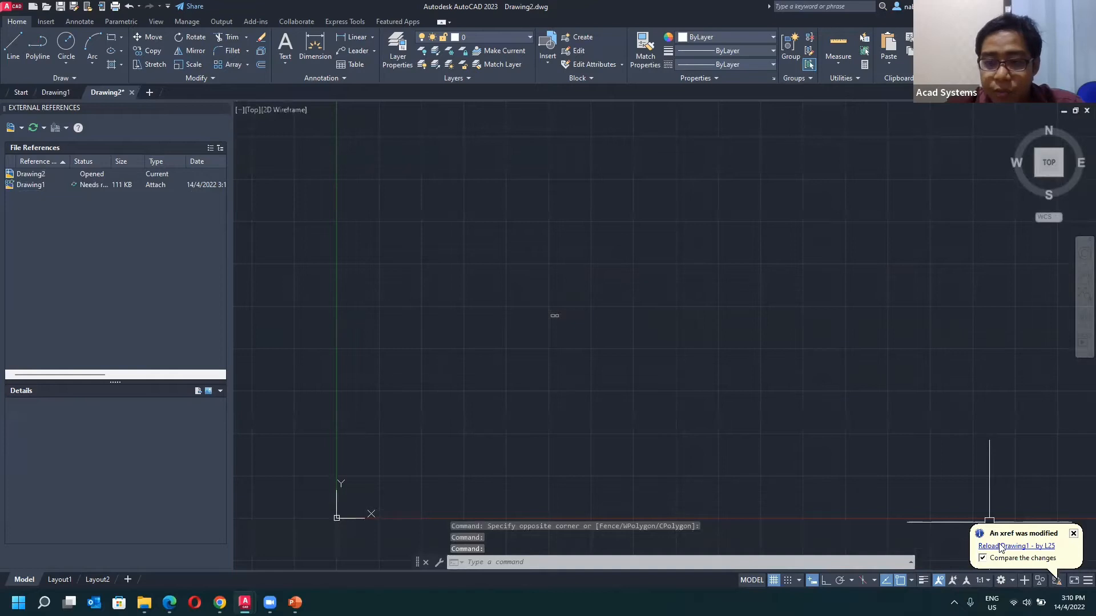
click(1000, 547)
click(724, 117)
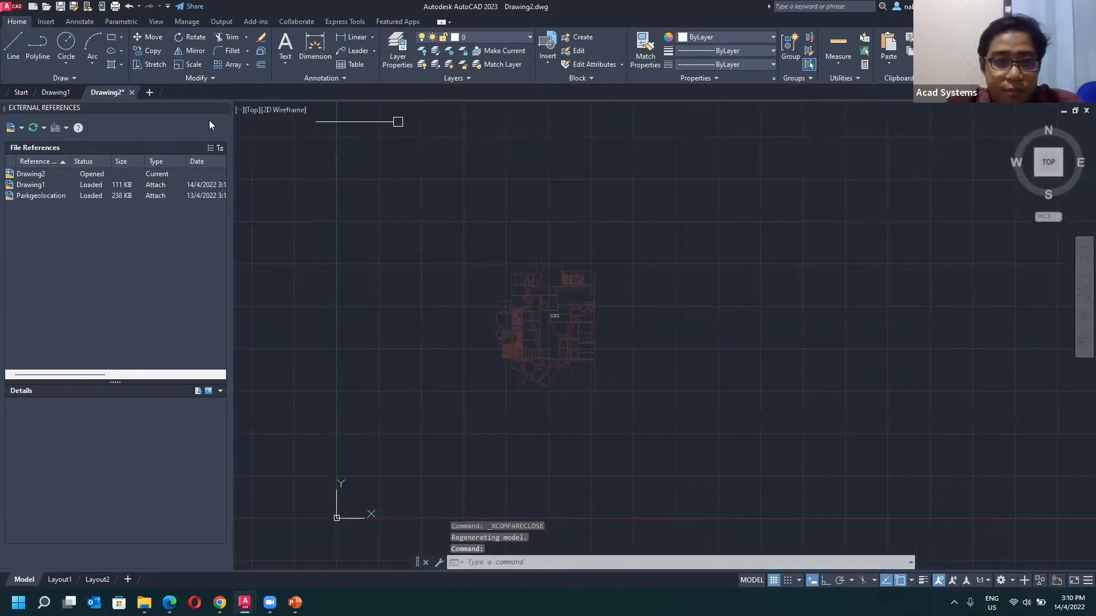
- Close Drawing2 with its changes saved and return to Drawing1
click(131, 93)
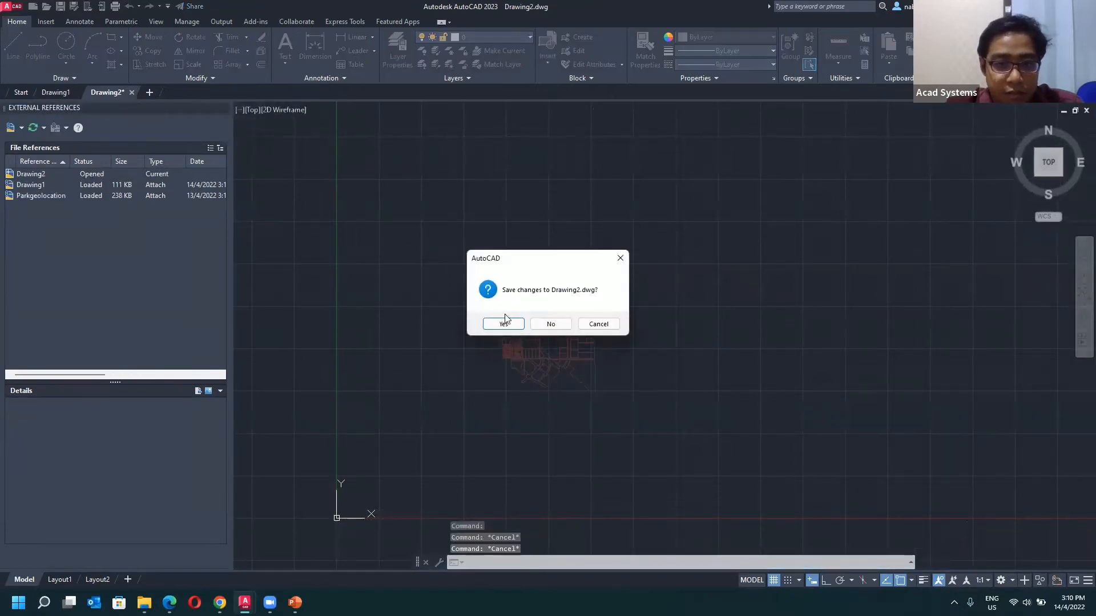
key(Return)
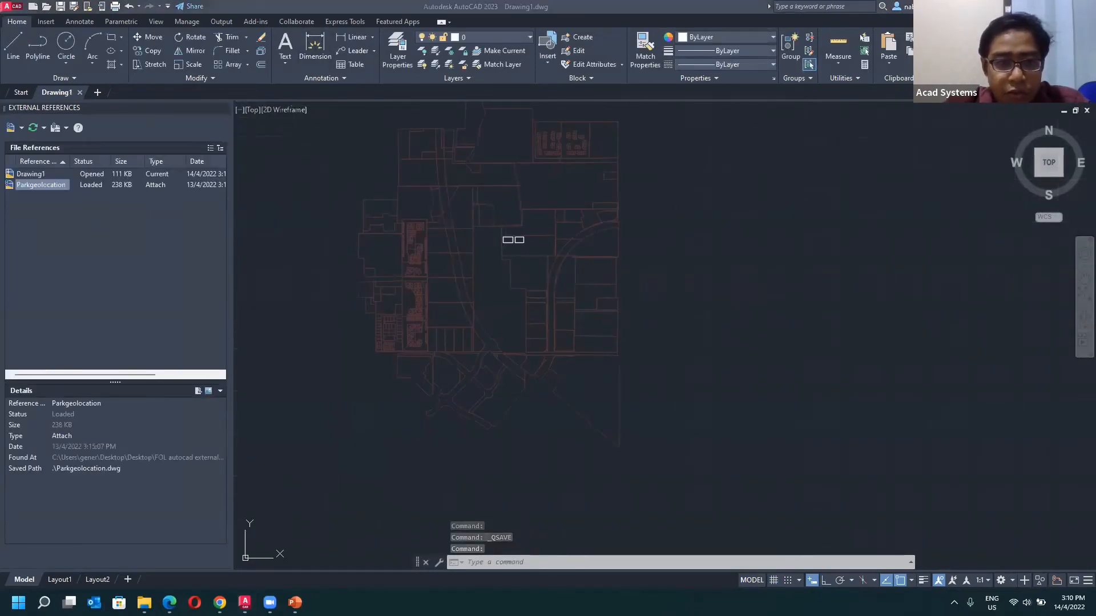
middle_drag(476, 265, 519, 281)
- Attach the Parkingroad drawing to Drawing1 as an external reference and dismiss the proxy information notice
click(21, 129)
click(36, 142)
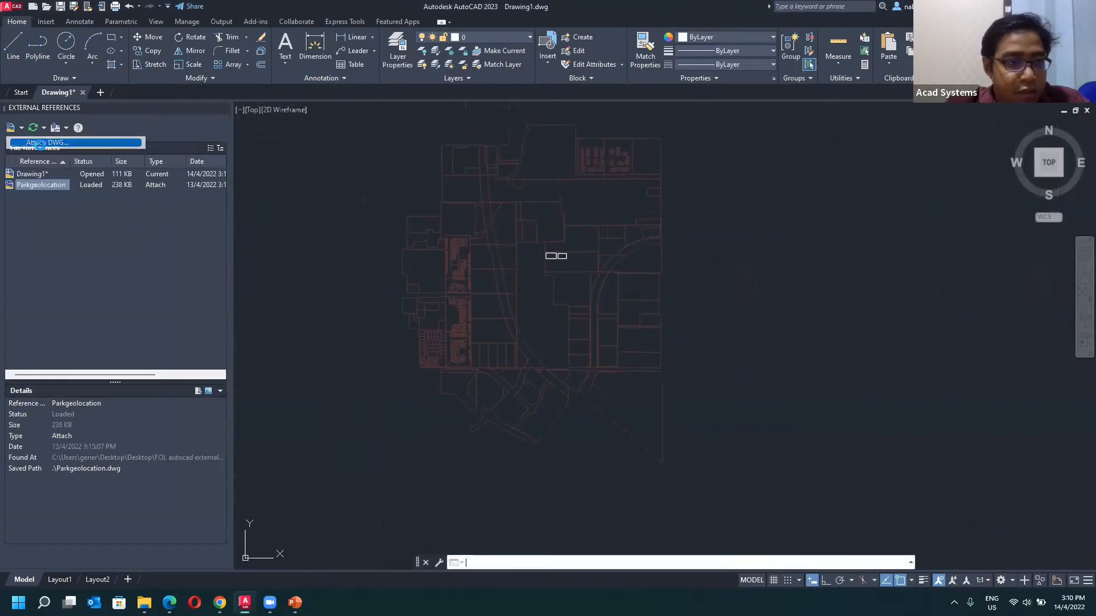
click(479, 249)
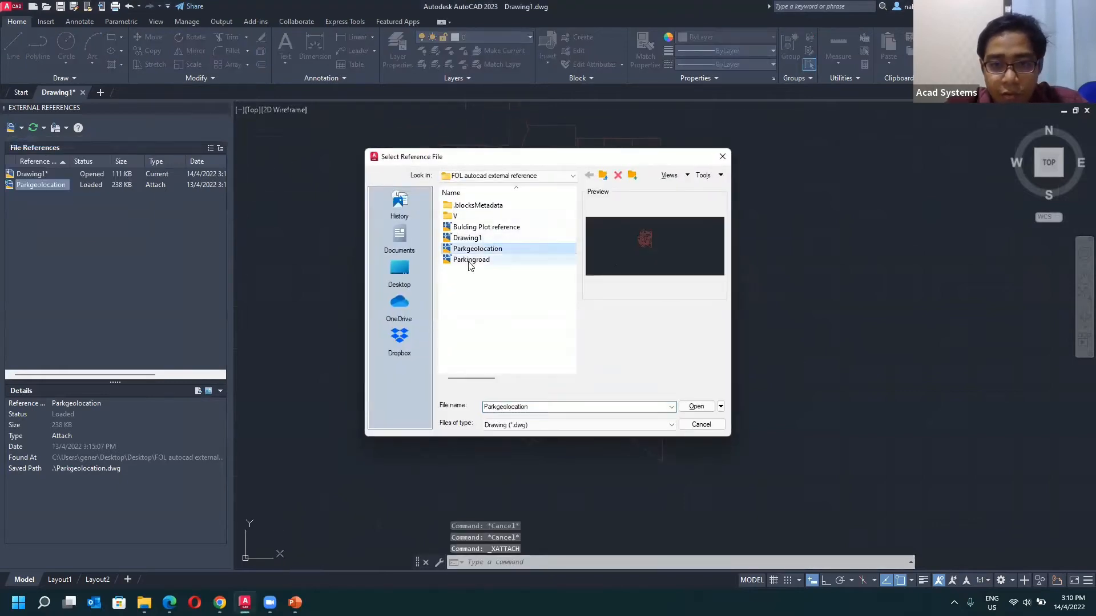
click(471, 261)
click(710, 408)
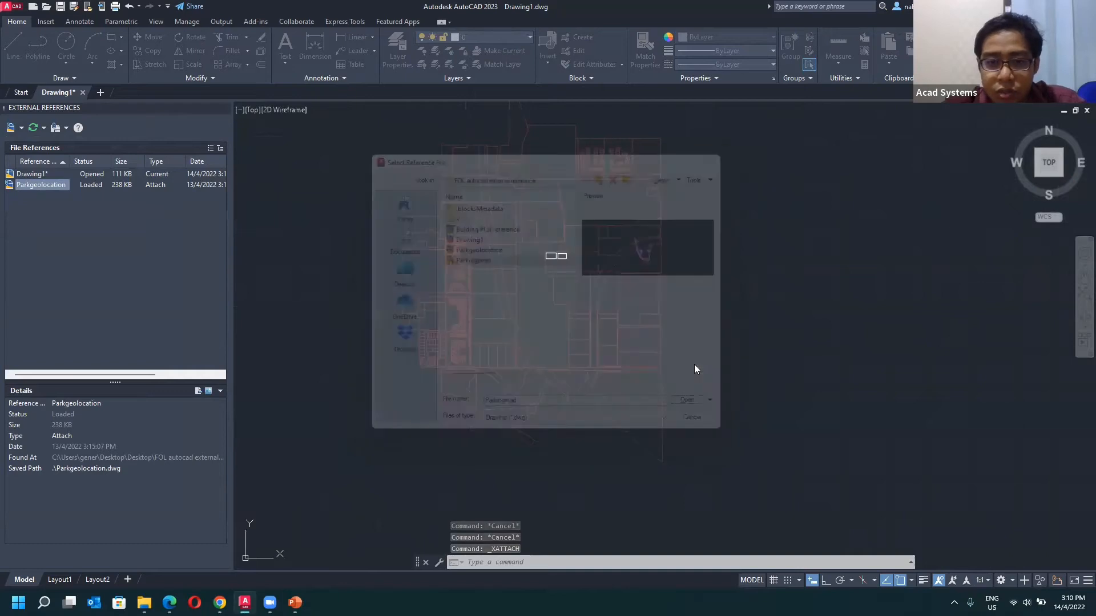
key(Return)
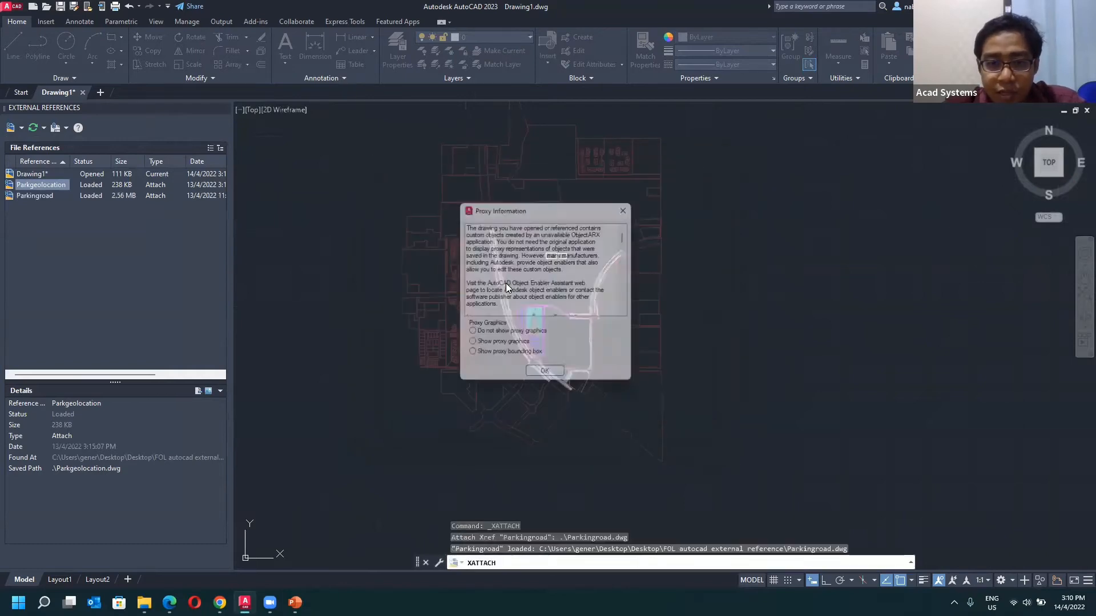
click(550, 379)
- Examine the Parkingroad road layout against the Parkgeolocation plots in Drawing1
scroll(461, 277, up, 4)
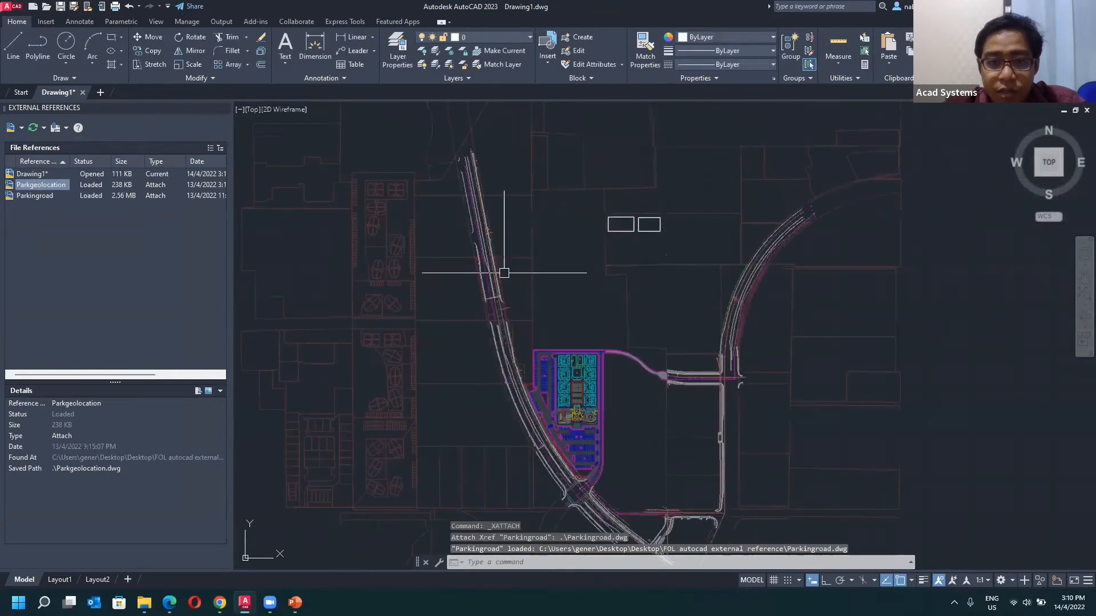
scroll(499, 276, down, 4)
scroll(604, 335, up, 3)
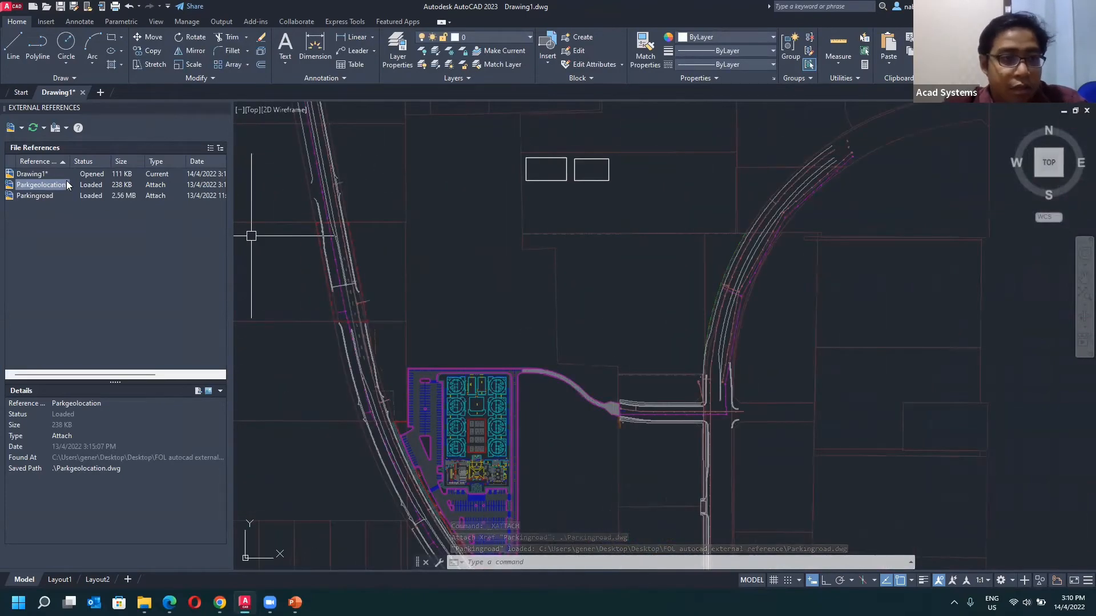
mouse_move(67, 184)
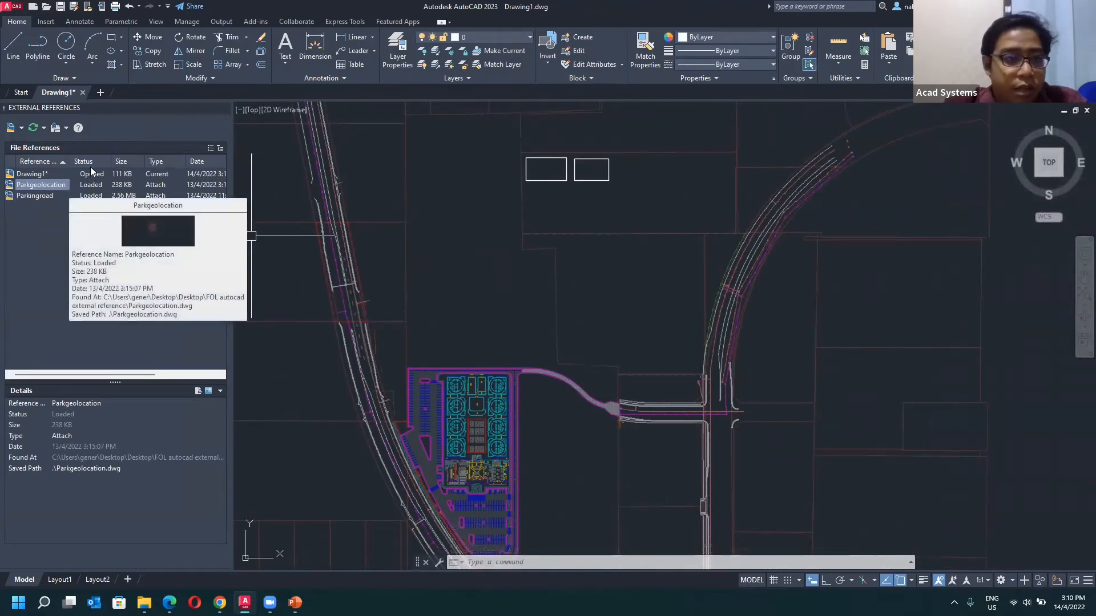
scroll(516, 239, down, 4)
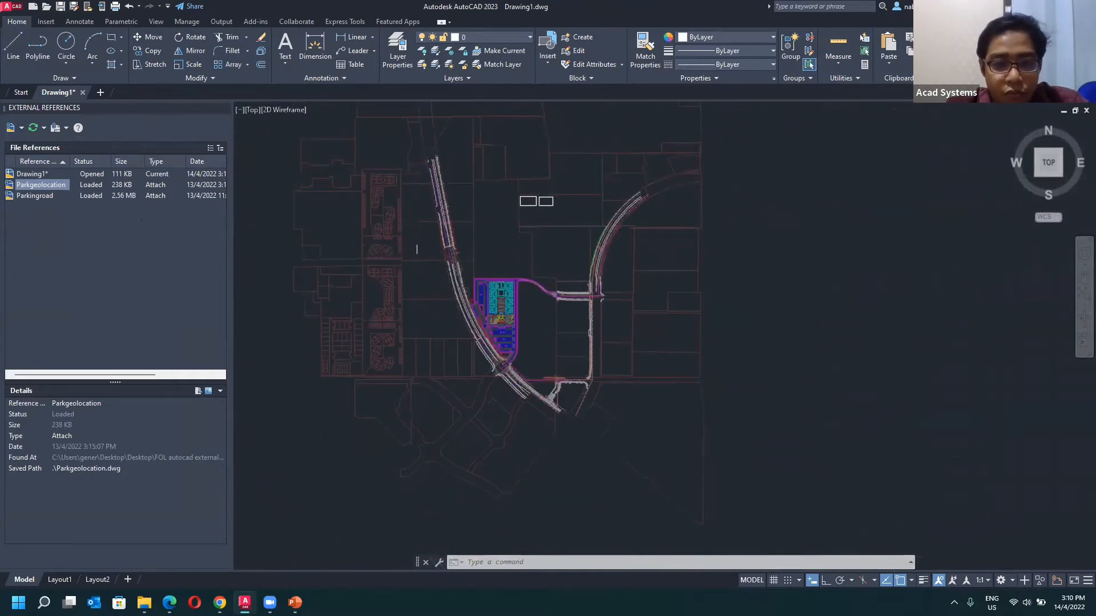
scroll(502, 251, down, 2)
scroll(482, 263, up, 2)
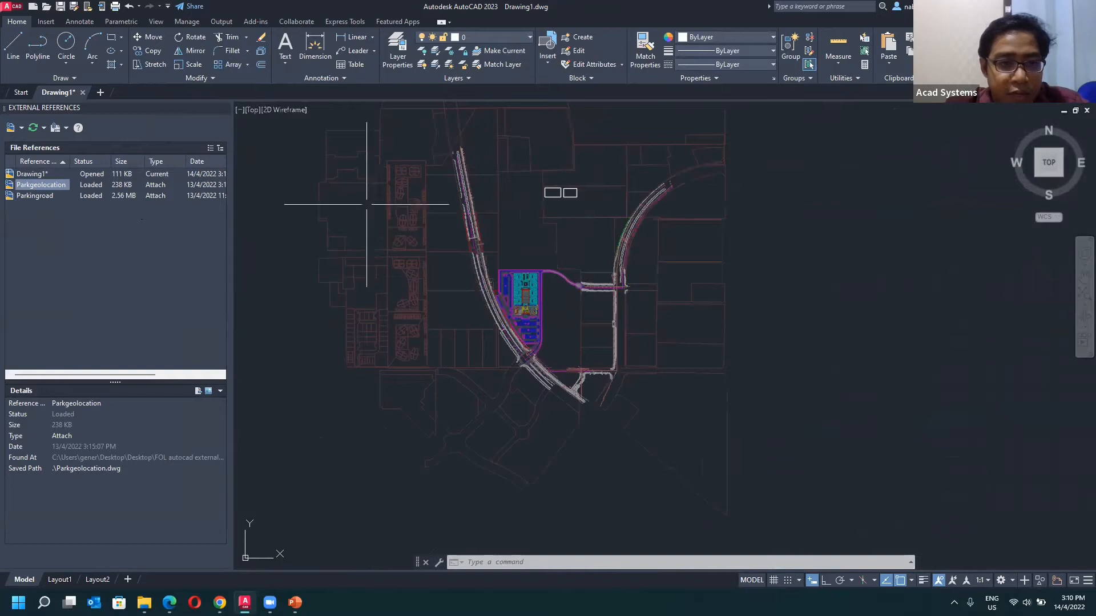
- Open the Parkgeolocation reference for in-place editing with all nested objects selected automatically
click(341, 181)
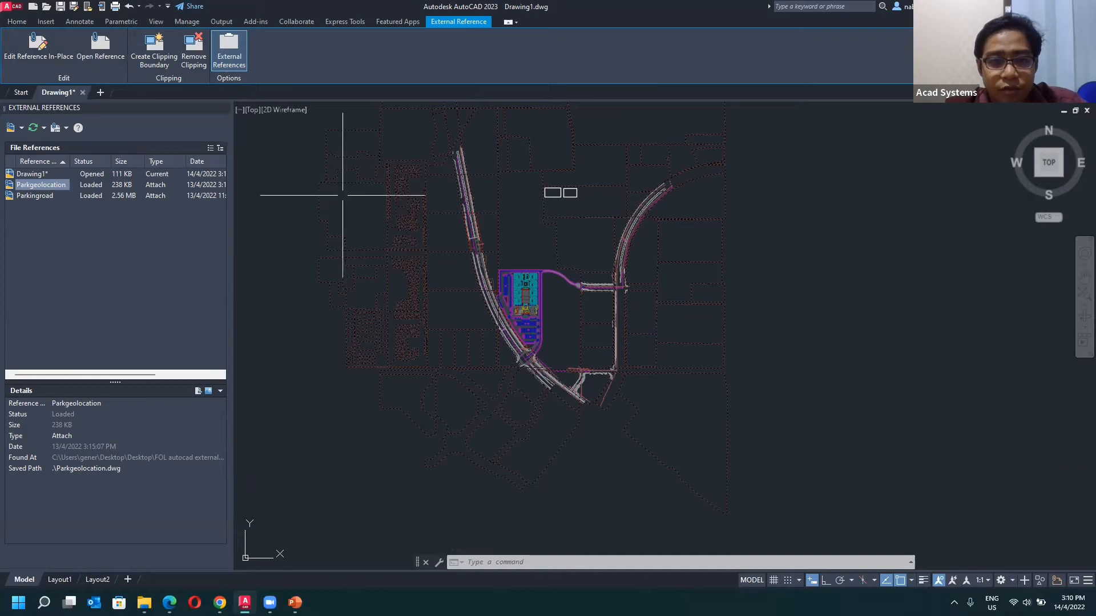
key(Escape)
click(287, 187)
click(338, 222)
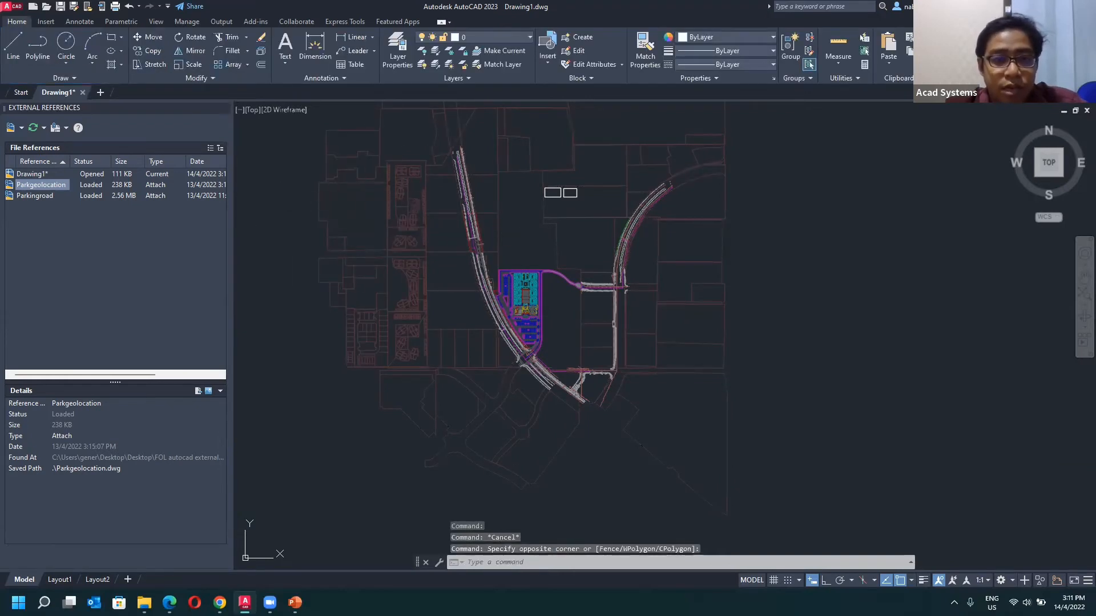
click(397, 186)
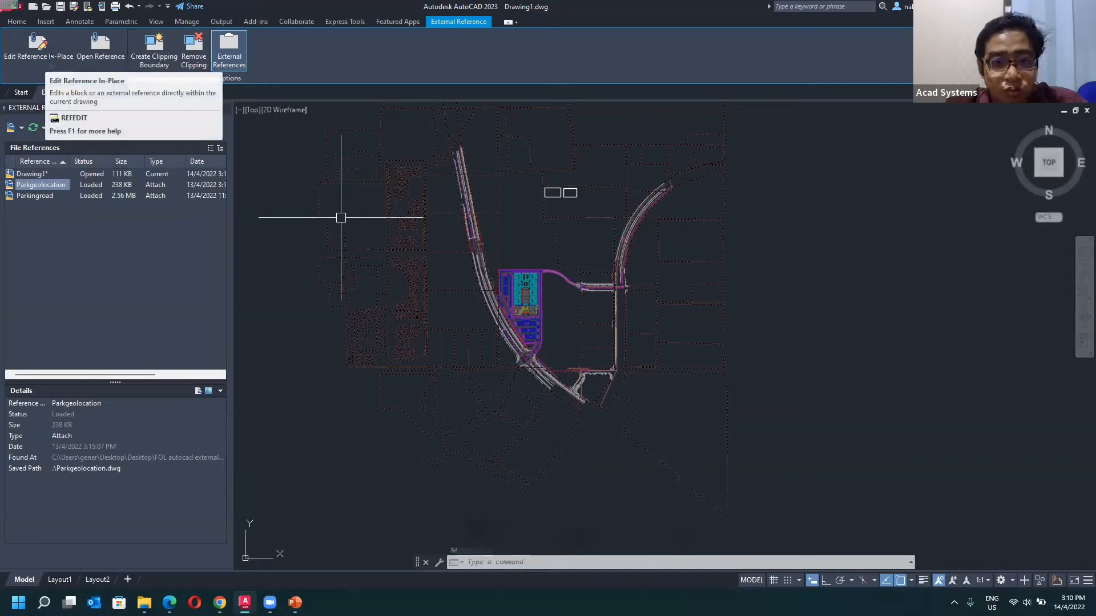
click(50, 56)
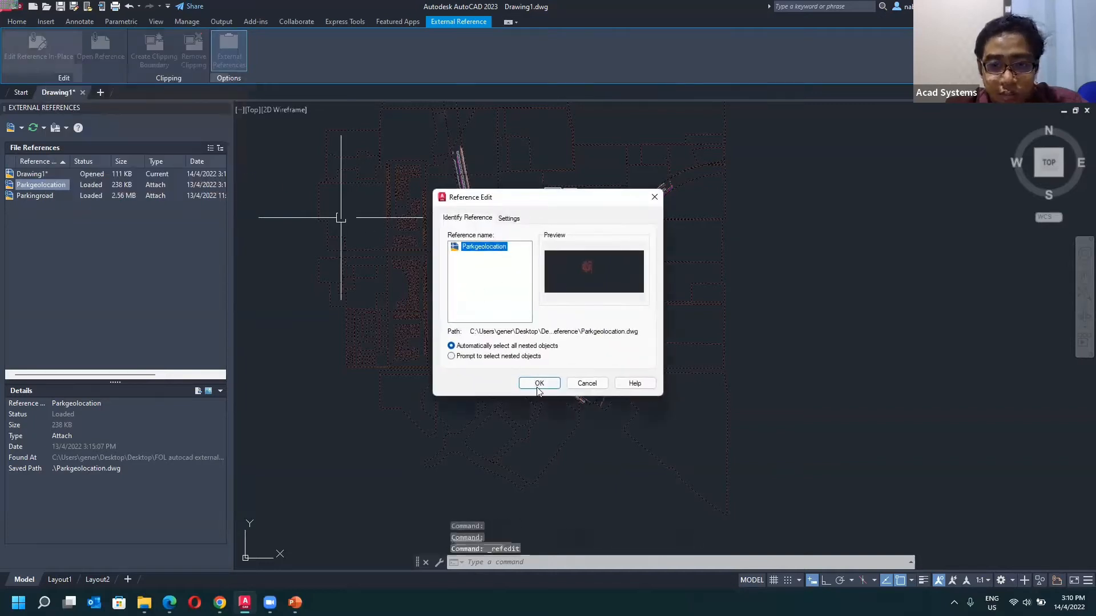
click(539, 383)
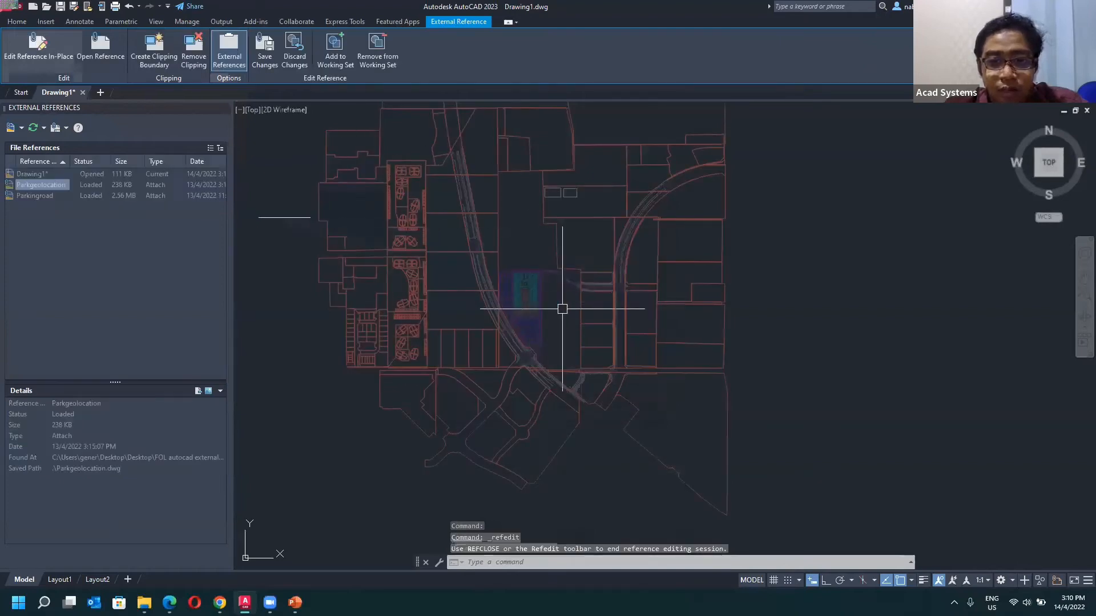
scroll(579, 194, up, 4)
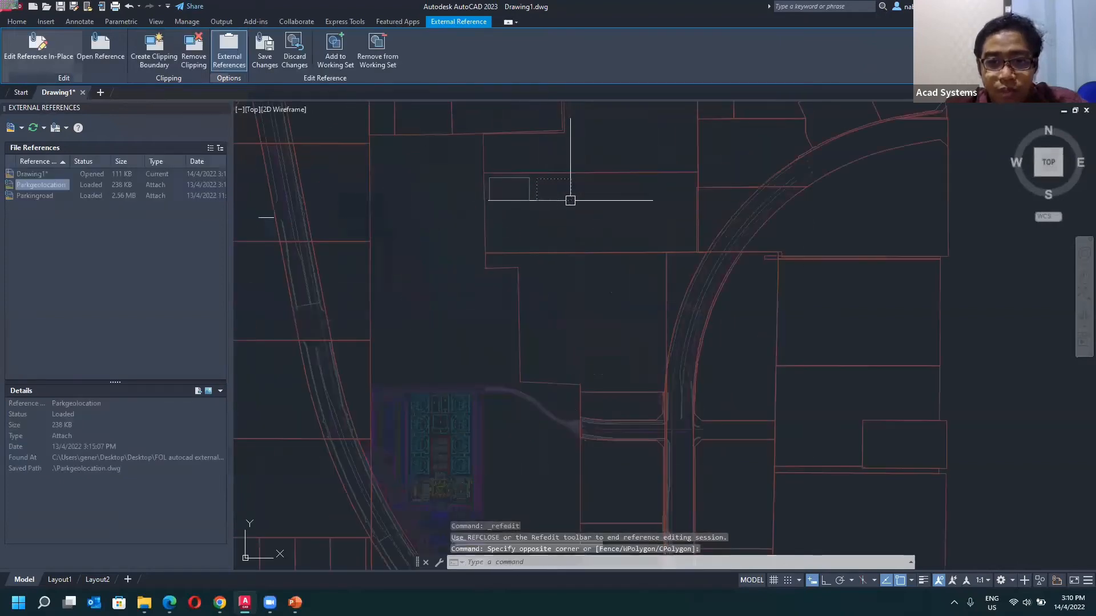
click(537, 232)
key(Escape)
scroll(489, 205, down, 5)
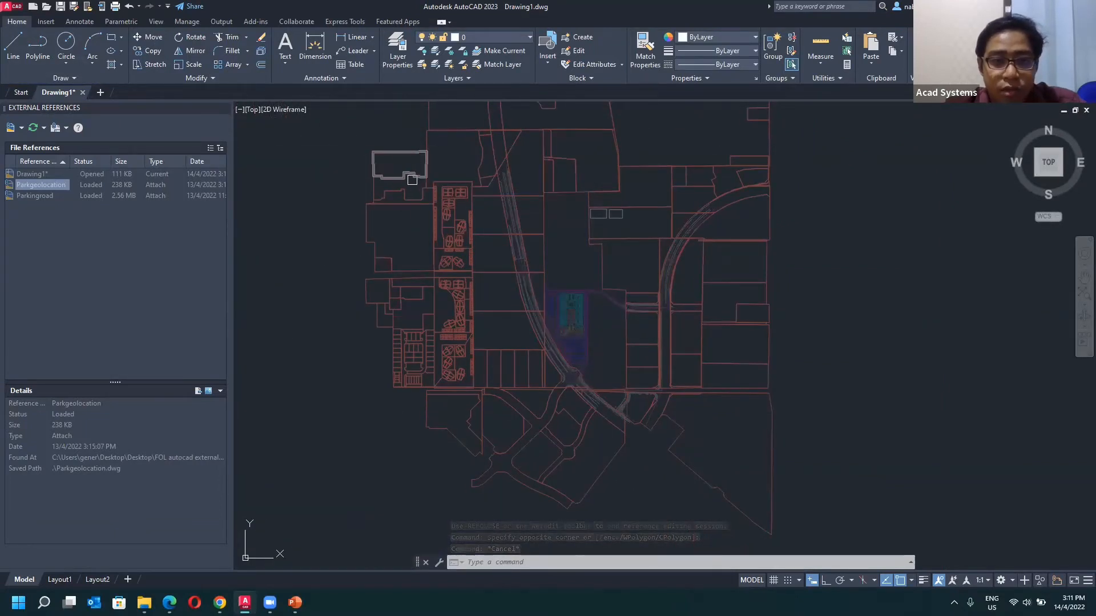
scroll(453, 235, up, 4)
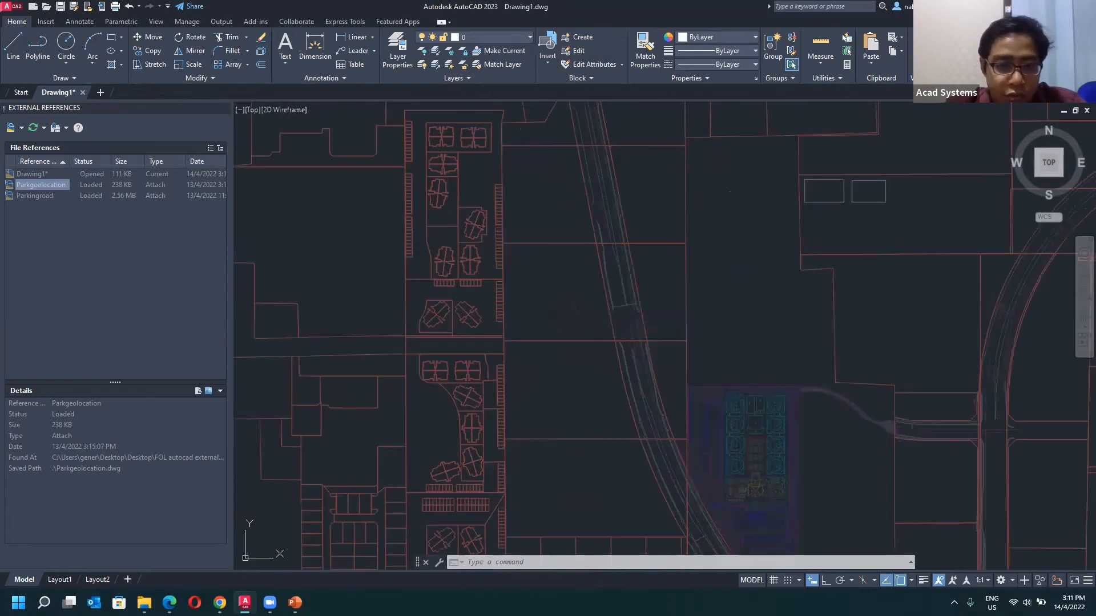
scroll(403, 306, up, 6)
text(rec)
key(Return)
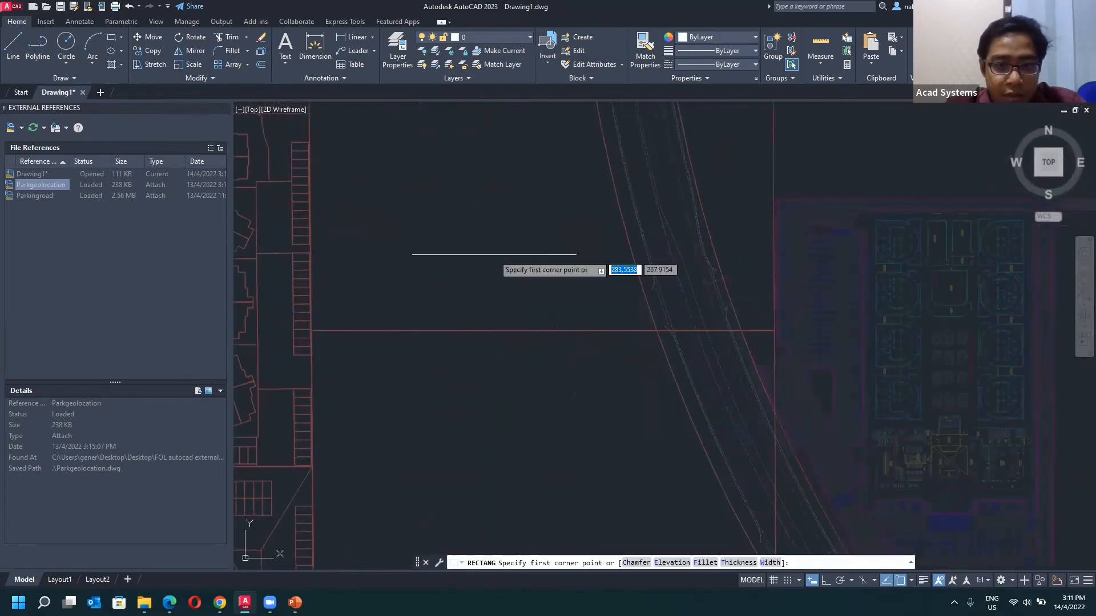
scroll(495, 254, down, 2)
scroll(494, 254, down, 4)
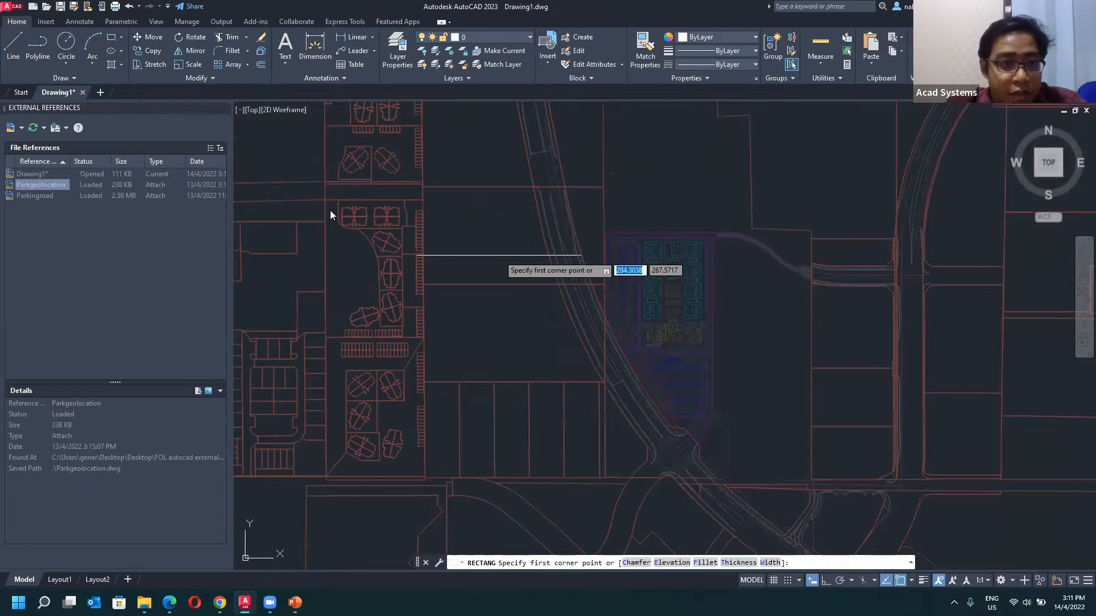
- Draw a small circle in the empty plot west of the apartment blocks within the Parkgeolocation reference
scroll(494, 255, up, 2)
scroll(363, 278, up, 4)
click(66, 46)
click(333, 272)
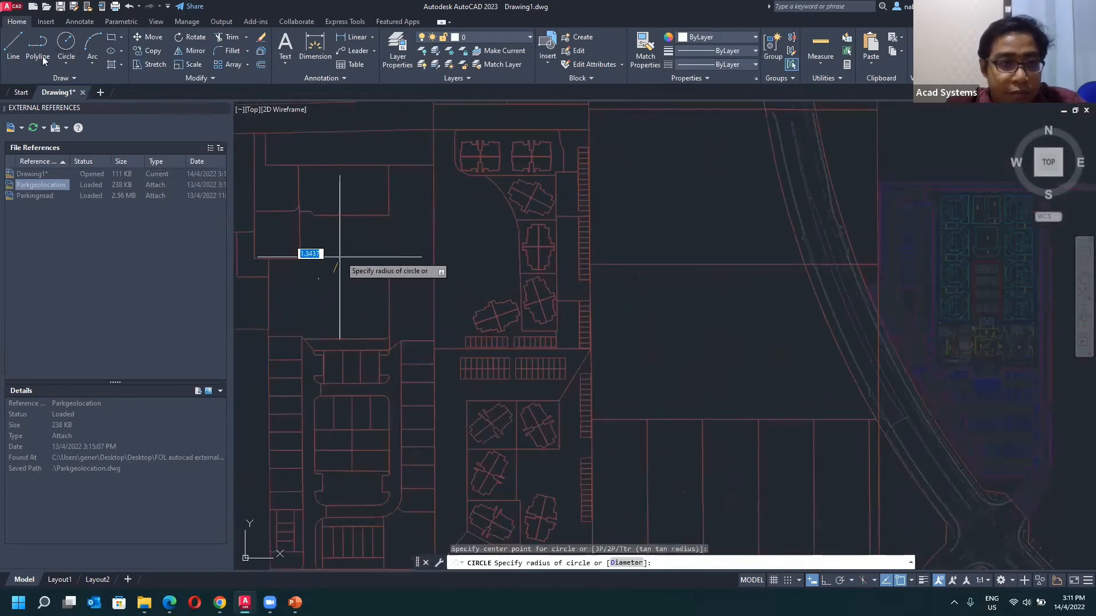
click(339, 247)
- Draw a diagonal line through the new circle, running from its lower-left to beyond its upper-right edge
click(13, 45)
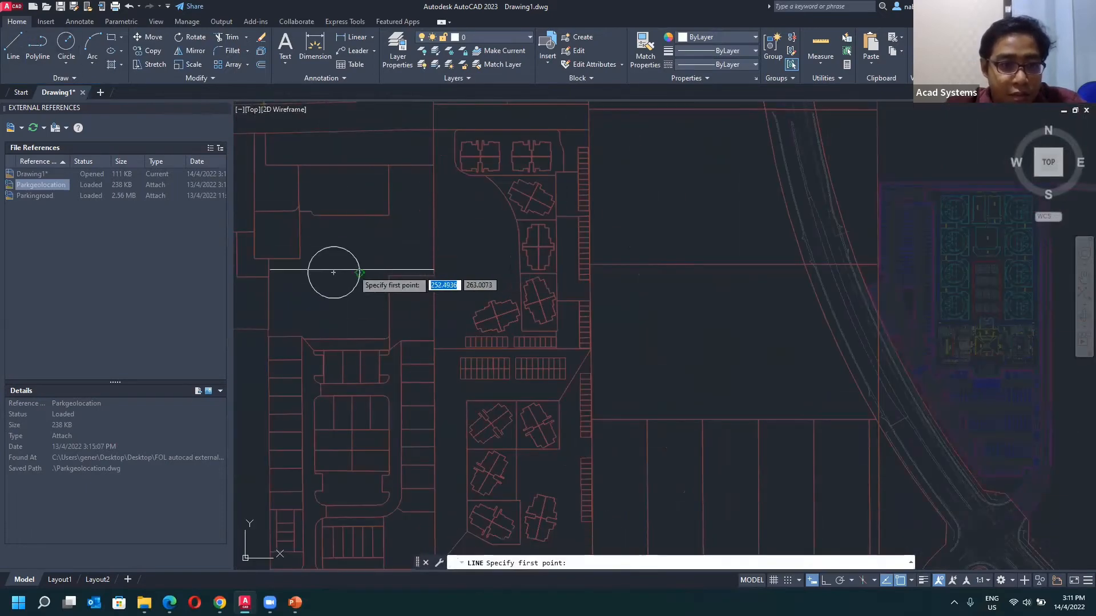
click(307, 299)
click(369, 243)
key(Escape)
- Set the colour of the new circle and diagonal line to Green
click(369, 289)
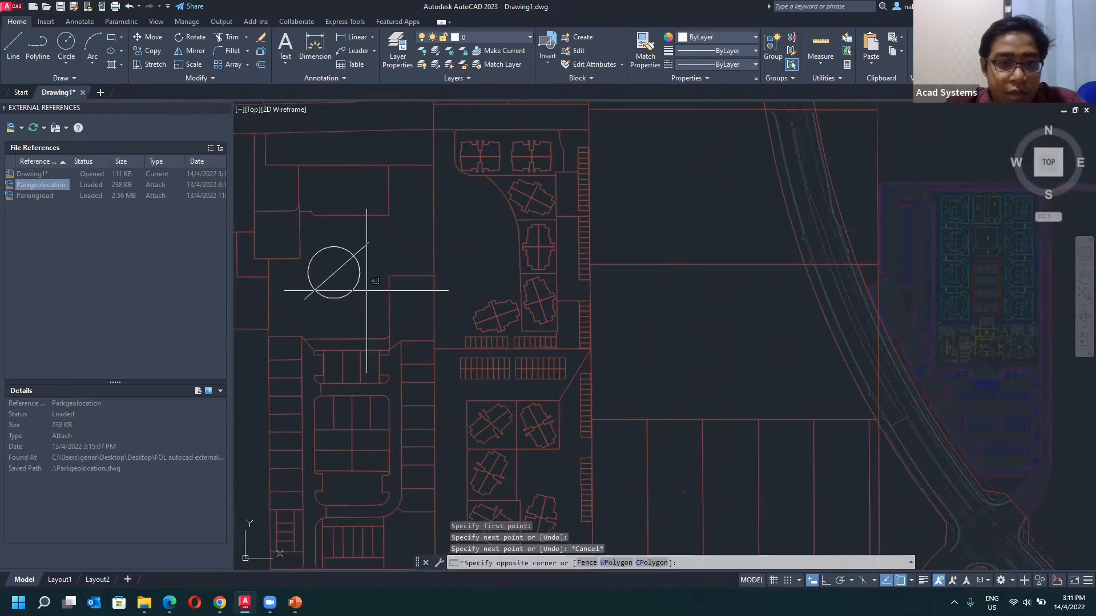
click(327, 235)
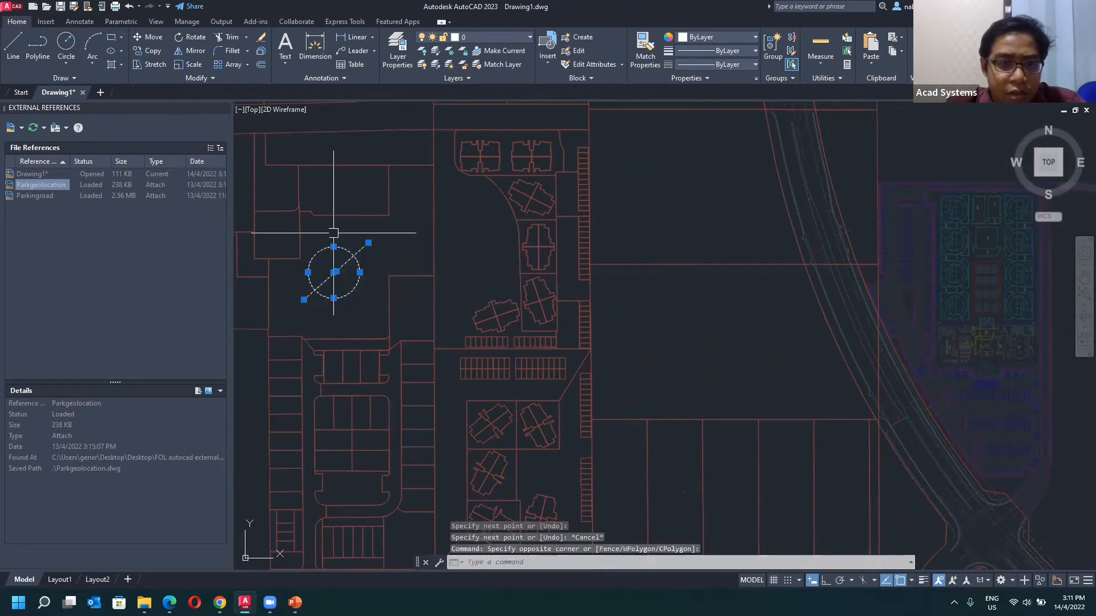
click(506, 37)
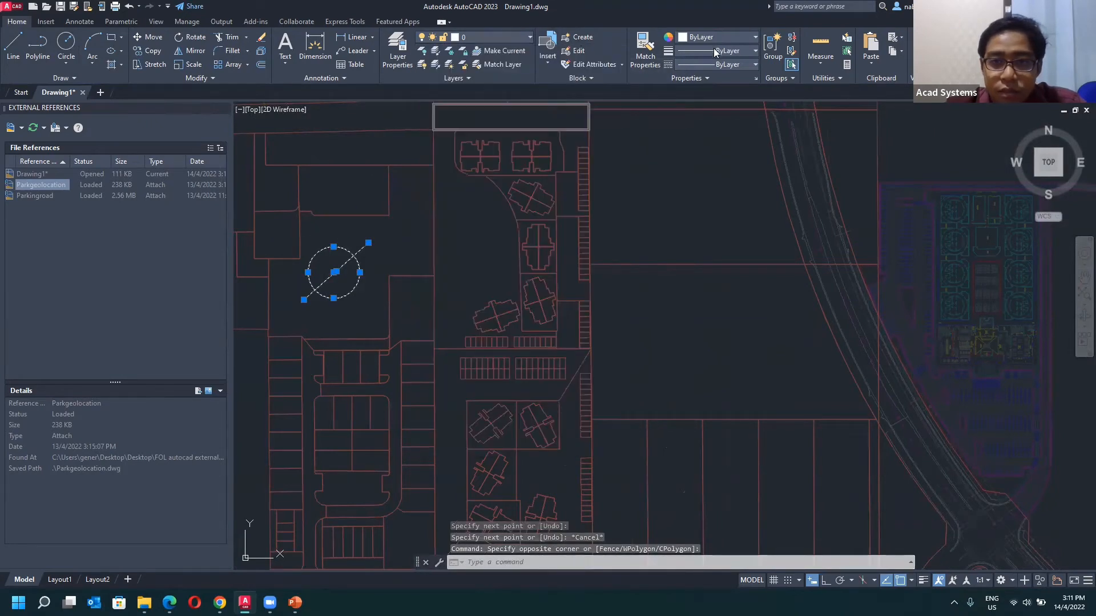
click(730, 37)
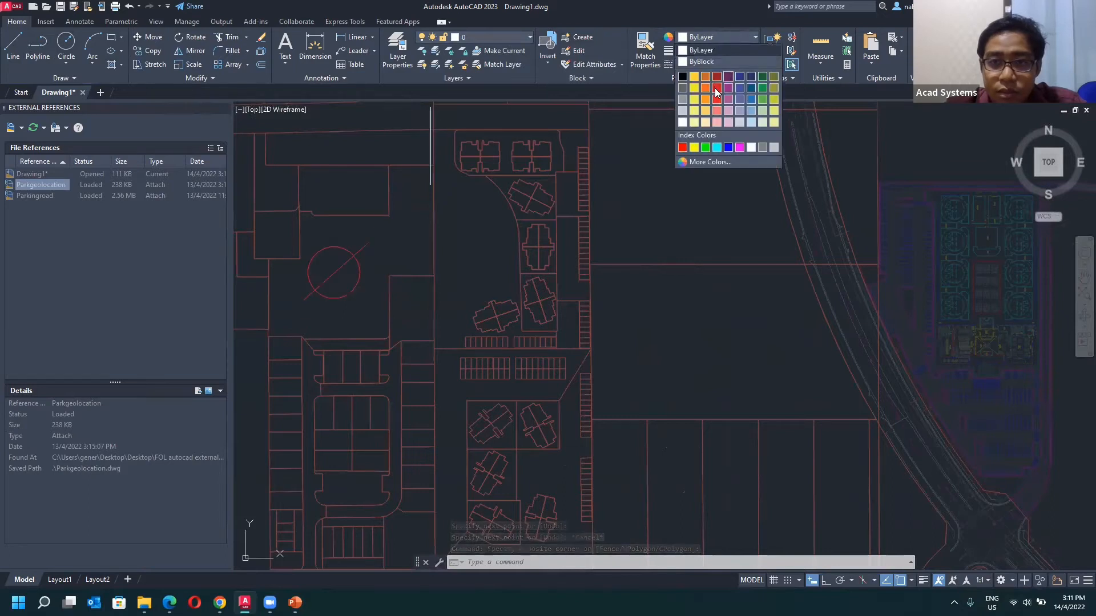
click(715, 89)
click(728, 36)
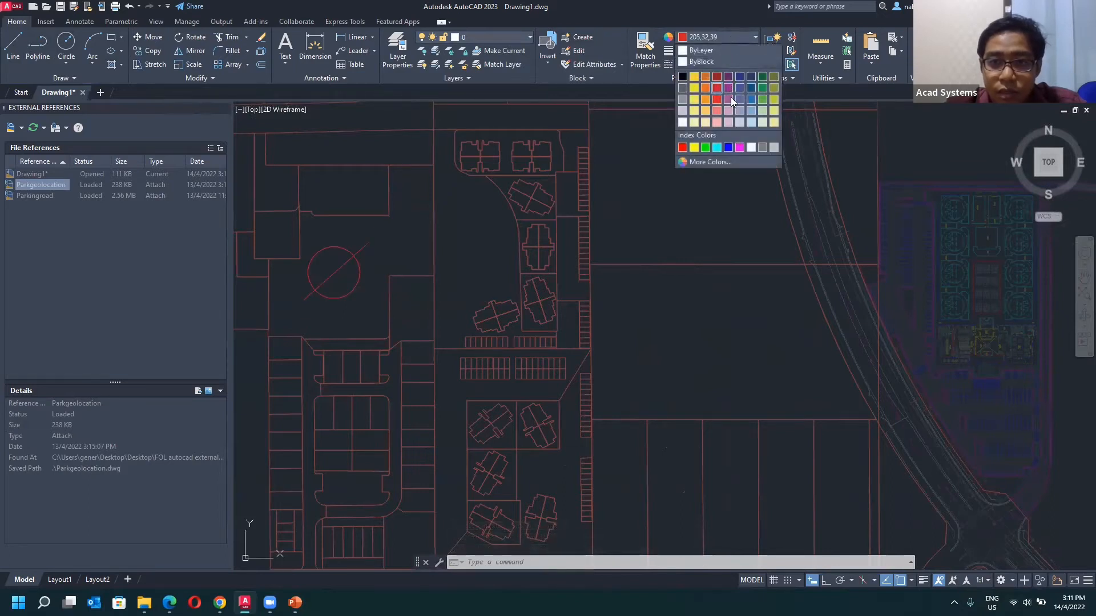
click(706, 148)
click(674, 189)
key(Escape)
key(Escape)
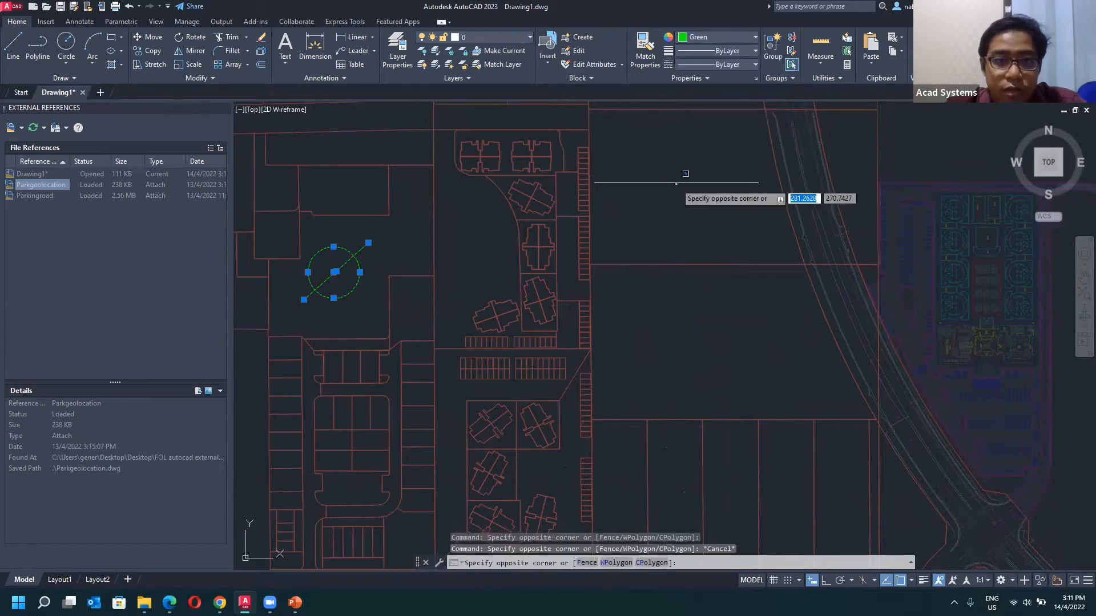
click(657, 176)
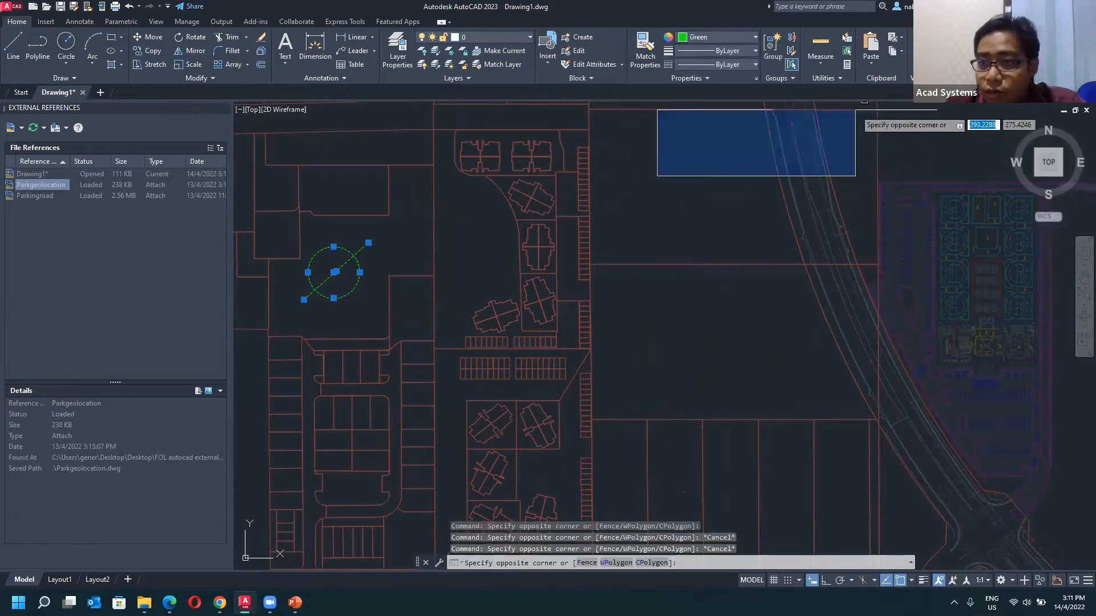
click(813, 110)
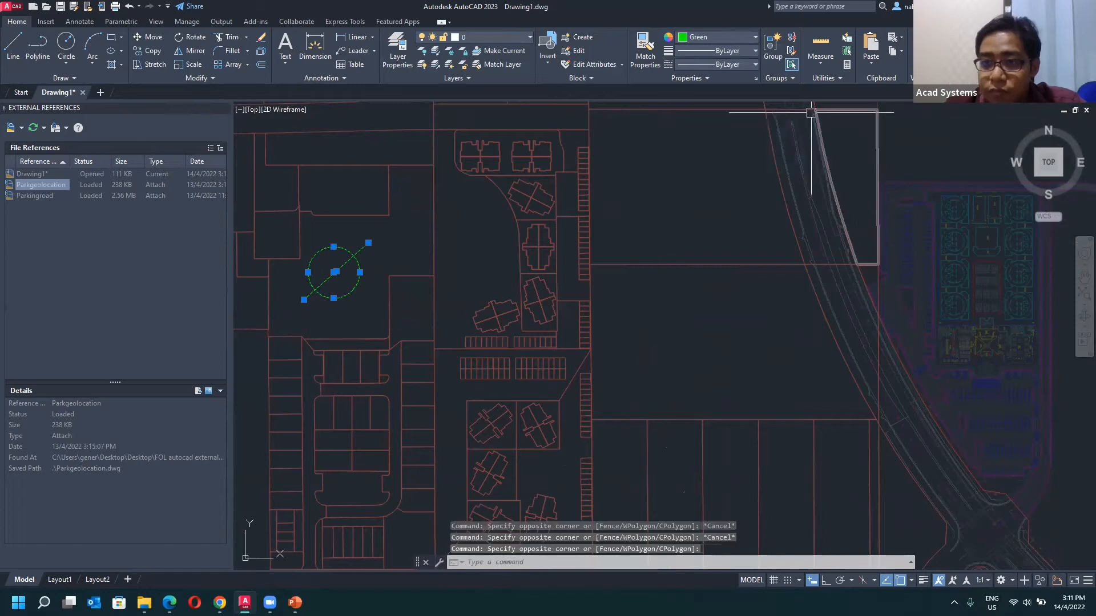
- Save the in-place edits back to the Parkgeolocation reference and end the reference editing session
click(948, 50)
click(557, 331)
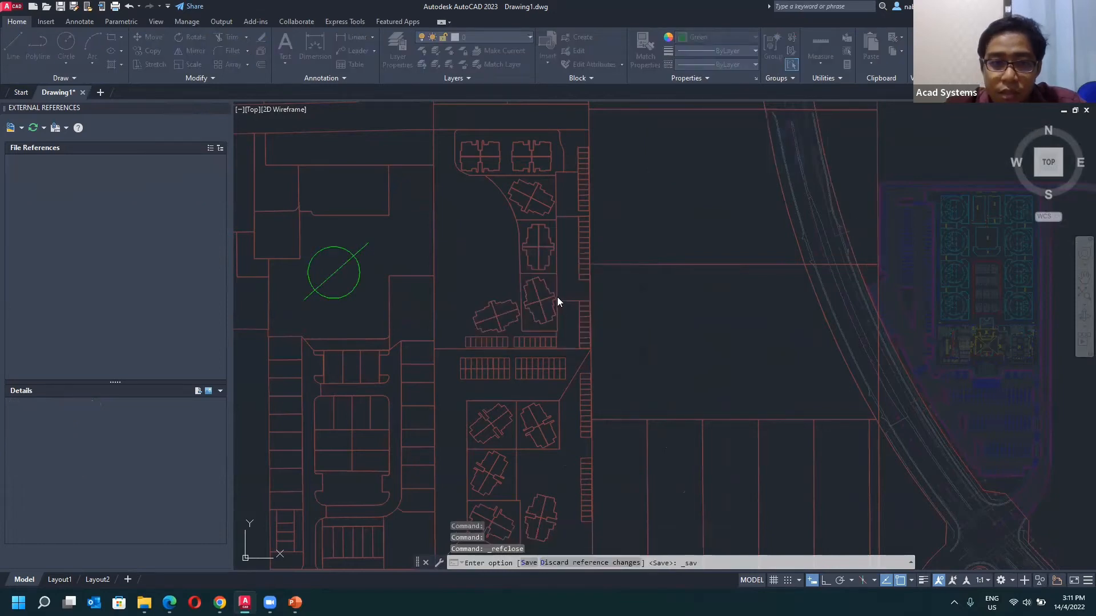
- Open the attached Parkgeolocation reference as a separate drawing, inspect the green circle and line, and close it without saving changes
scroll(685, 205, down, 5)
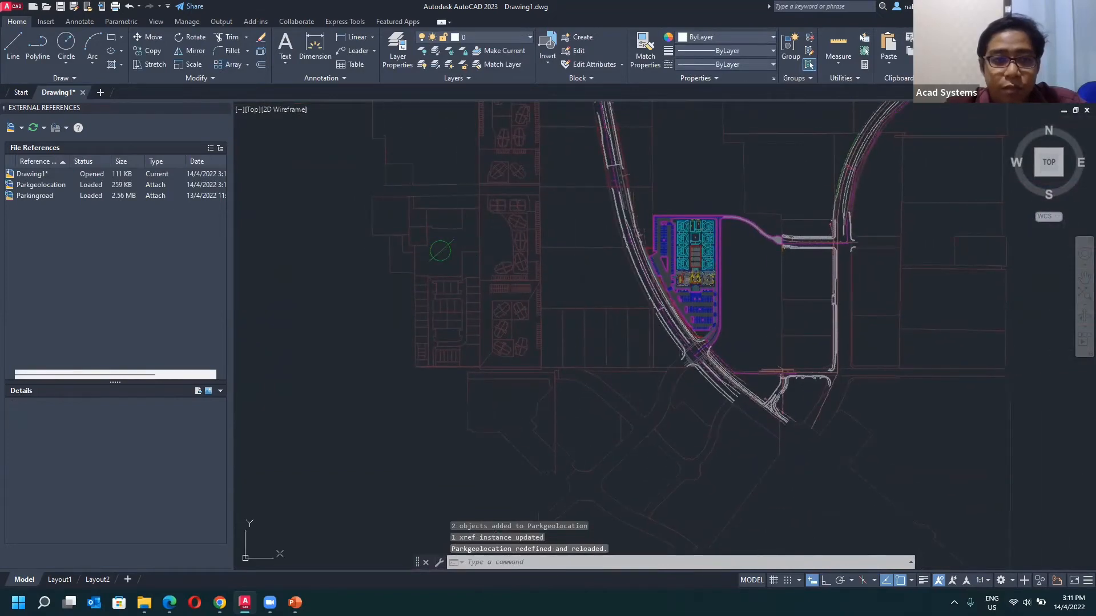
scroll(587, 245, down, 2)
scroll(433, 265, down, 2)
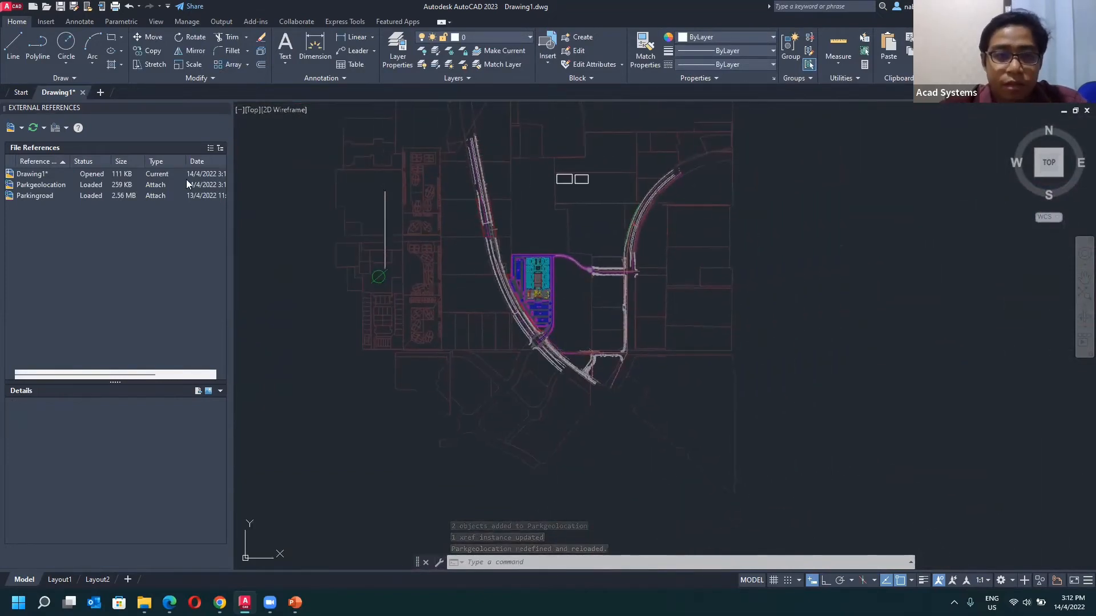
click(366, 247)
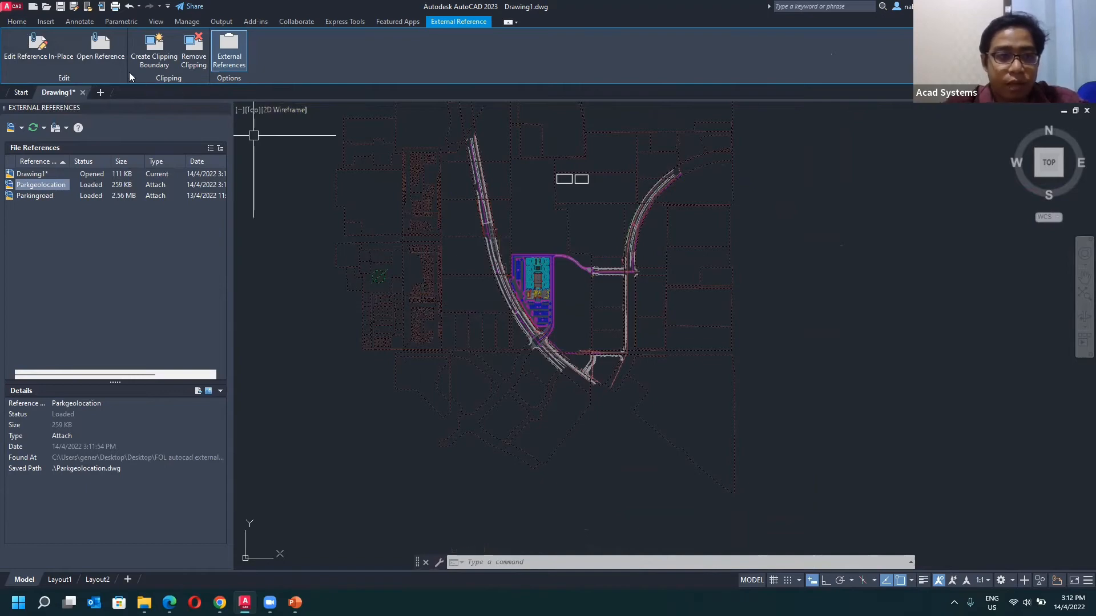
click(108, 62)
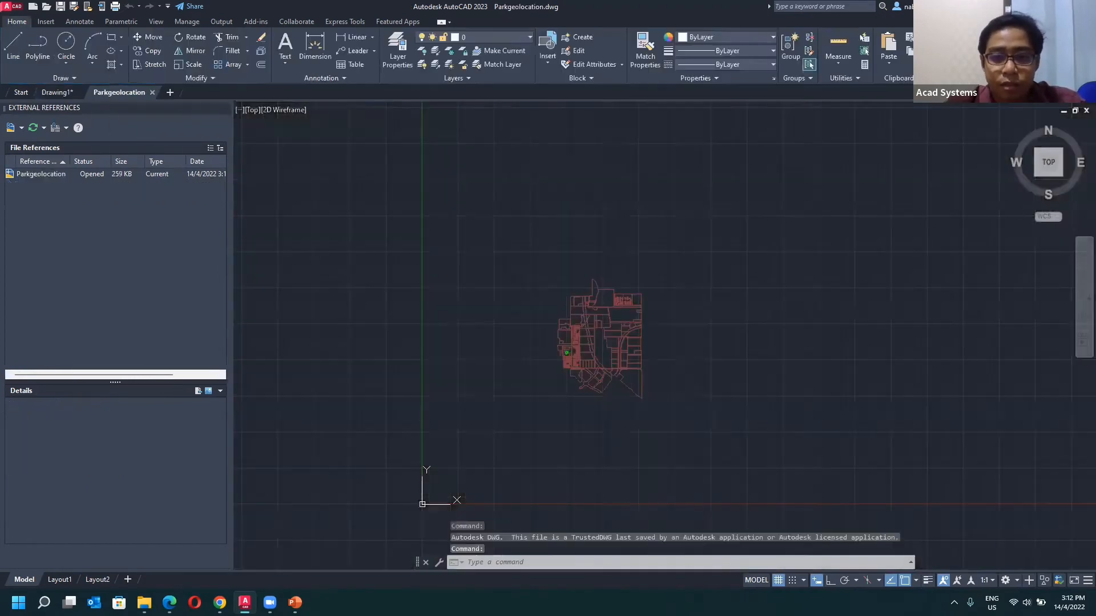
scroll(585, 348, up, 6)
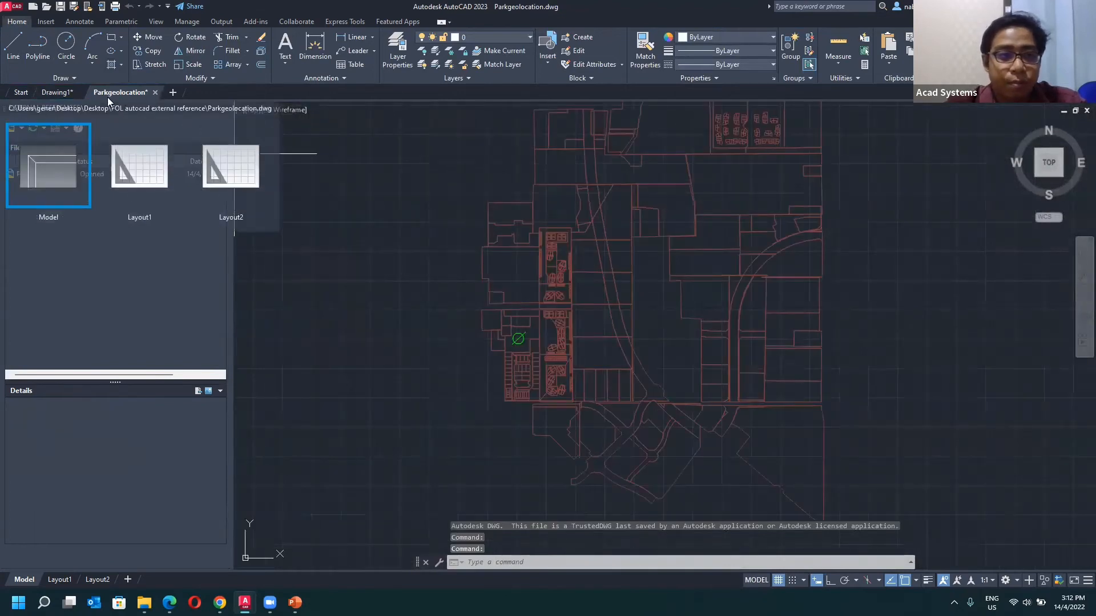
click(155, 92)
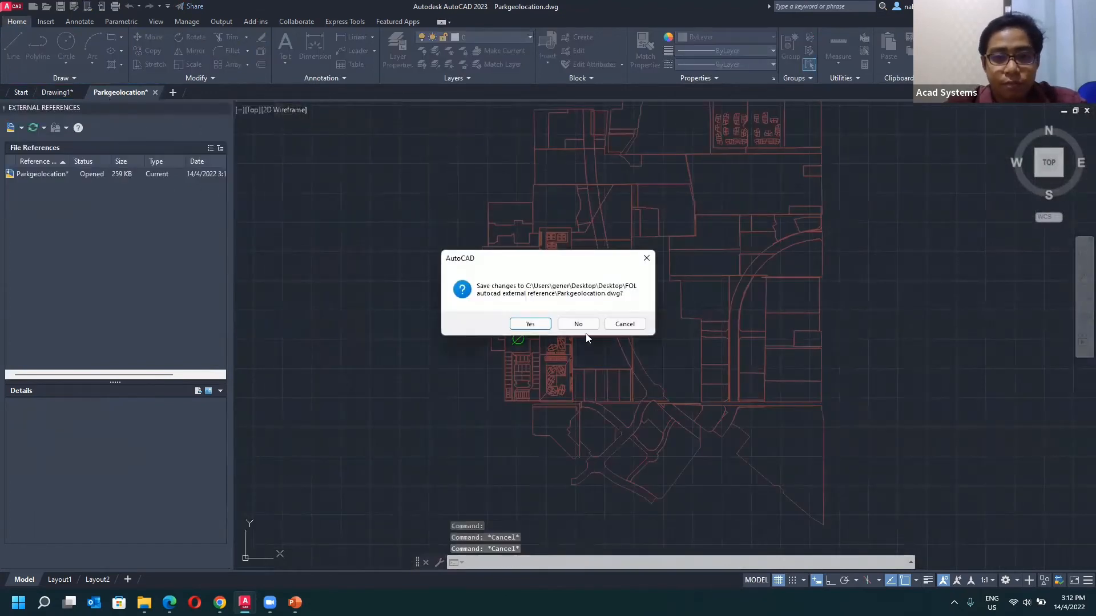
click(578, 323)
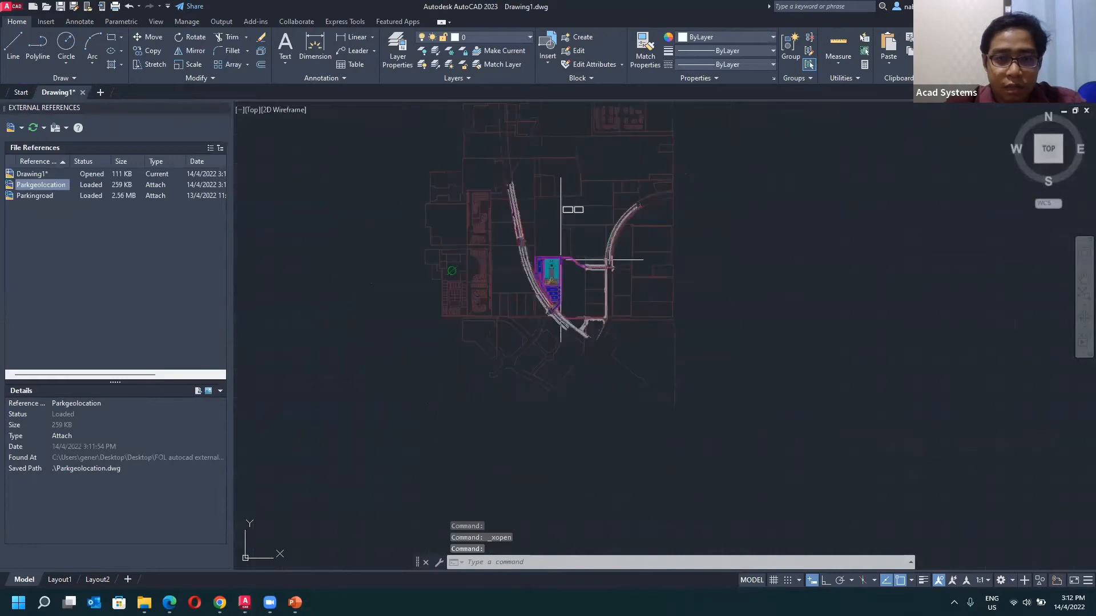
- Examine the extent of the Parkingroad reference, including its building, surrounding parking area and connecting roads
click(550, 266)
scroll(563, 273, up, 5)
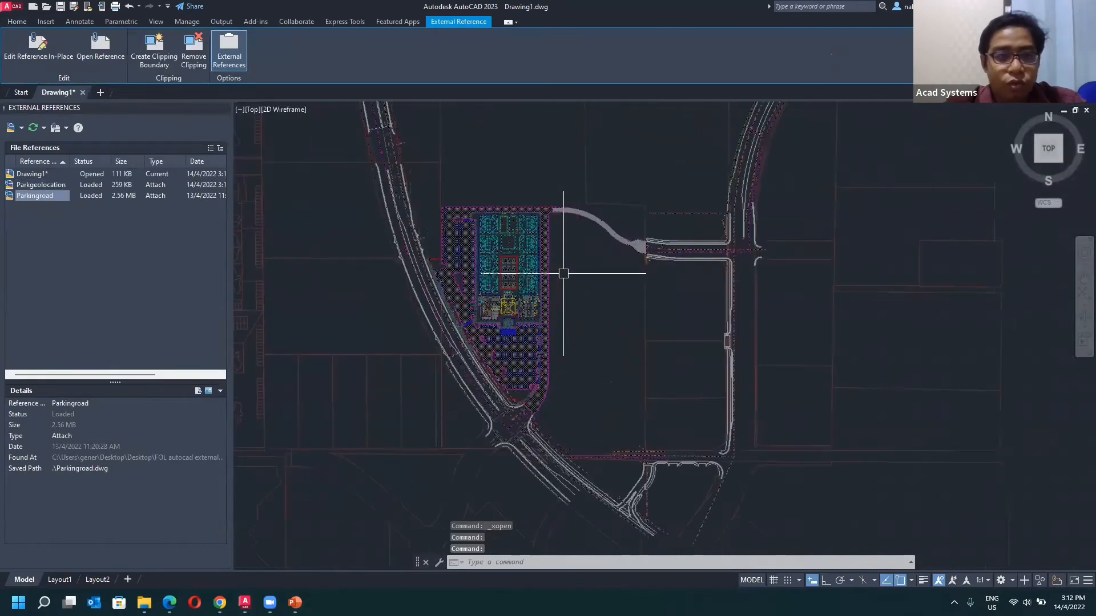
scroll(563, 273, up, 2)
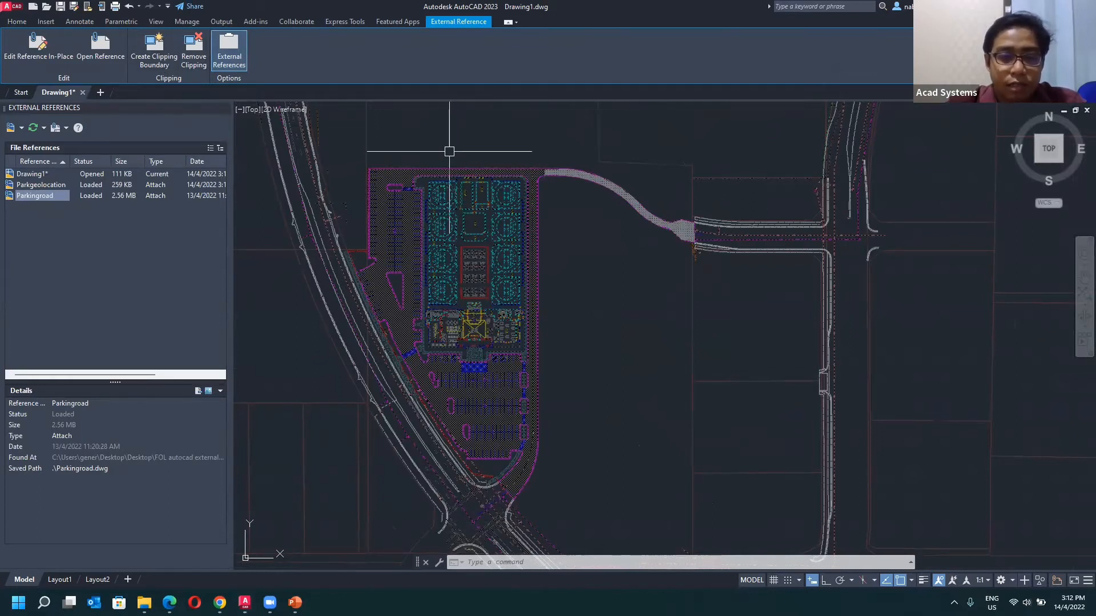
scroll(507, 177, down, 2)
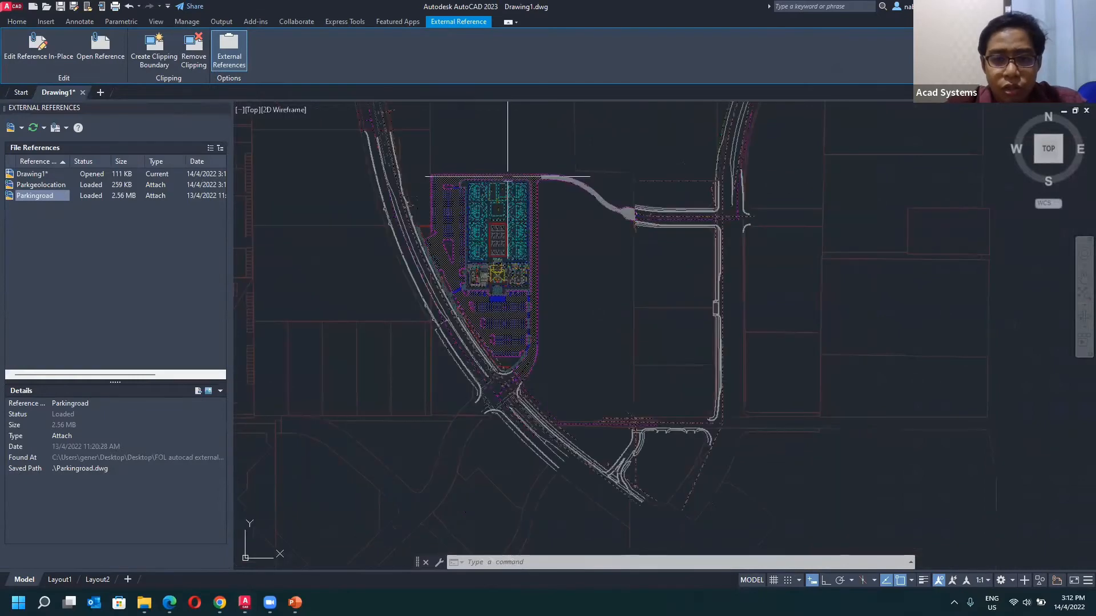
middle_drag(442, 177, 479, 181)
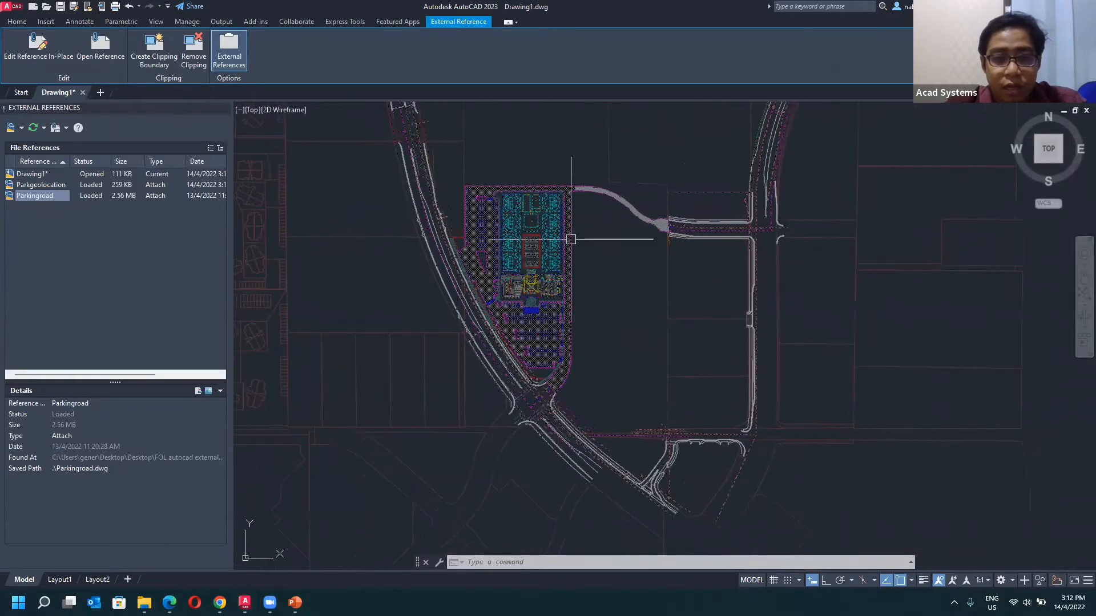
key(Escape)
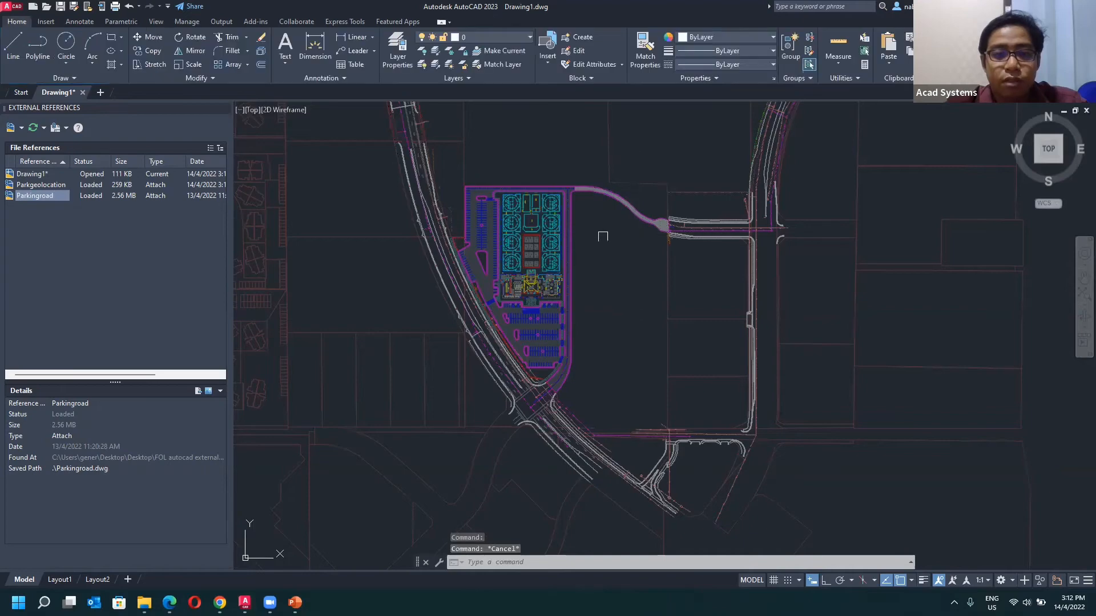
scroll(587, 232, down, 2)
scroll(588, 232, down, 2)
drag(560, 259, 556, 299)
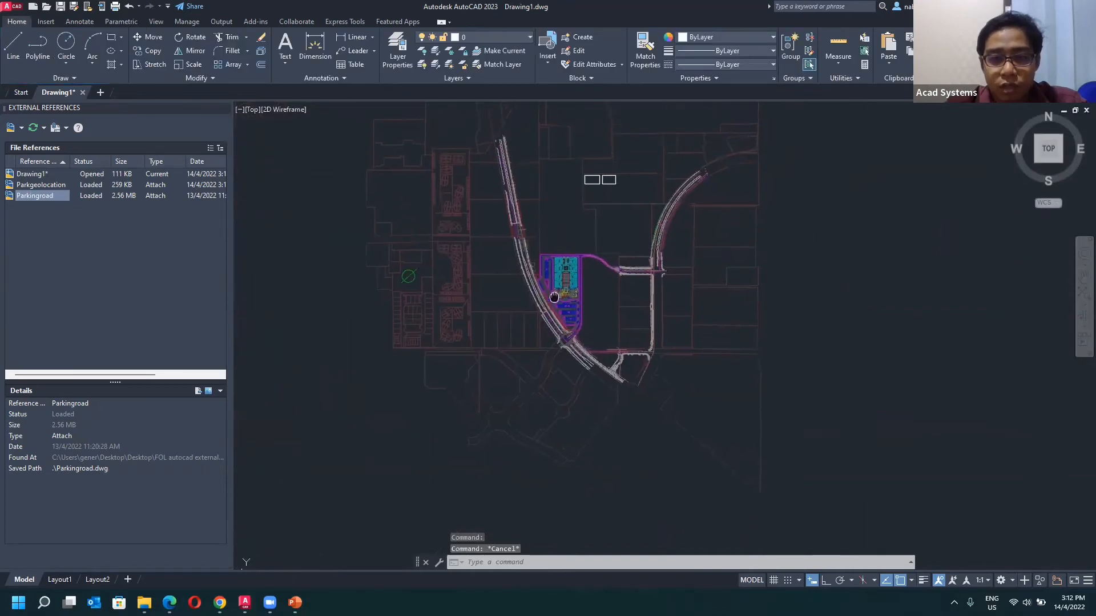
middle_drag(556, 299, 556, 302)
scroll(556, 308, up, 2)
scroll(556, 307, up, 4)
middle_drag(501, 136, 504, 184)
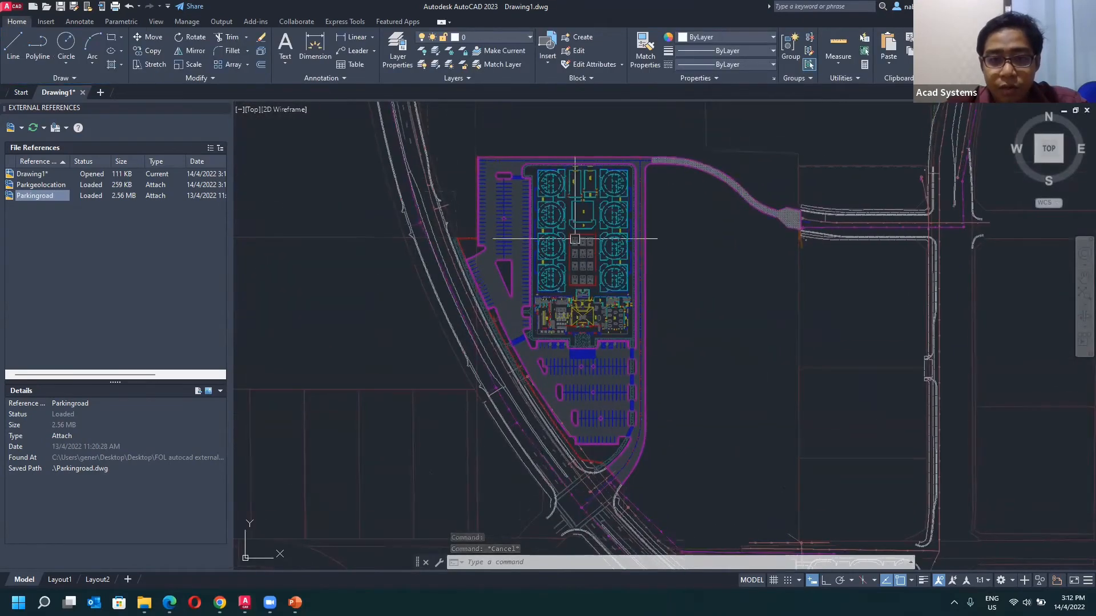
scroll(614, 184, up, 2)
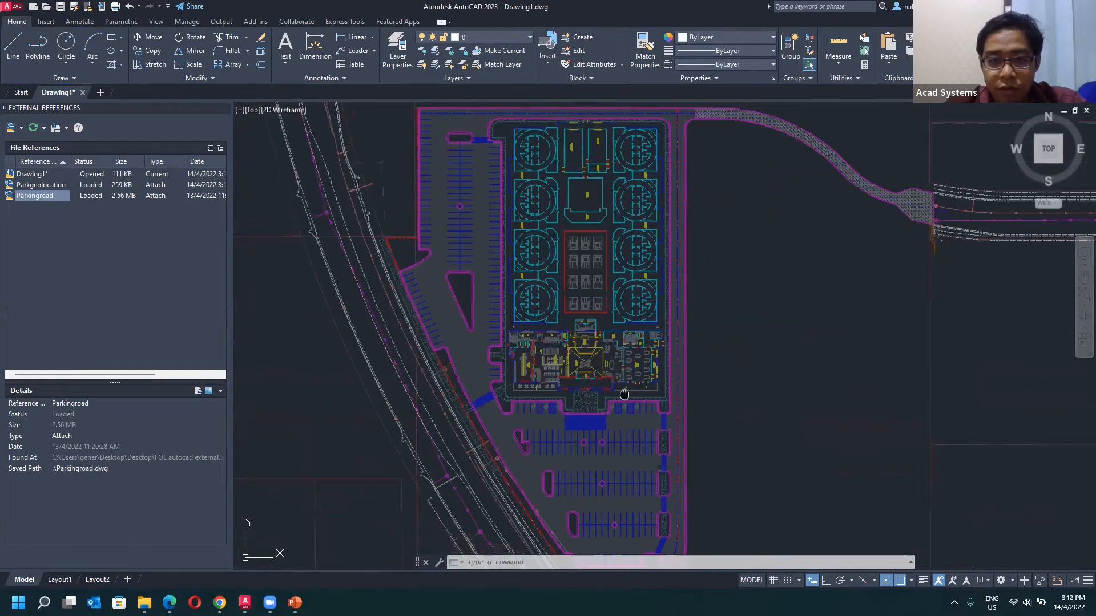
middle_drag(624, 395, 550, 427)
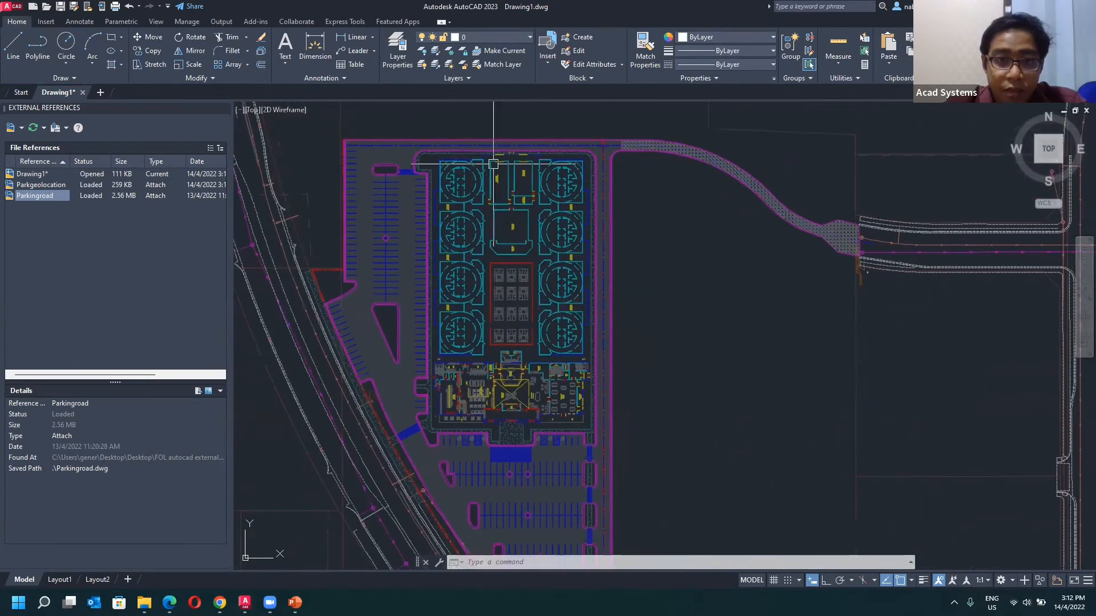
- Clip the Parkingroad reference with a rectangular boundary drawn around the main building, excluding the parking area and roads
click(487, 143)
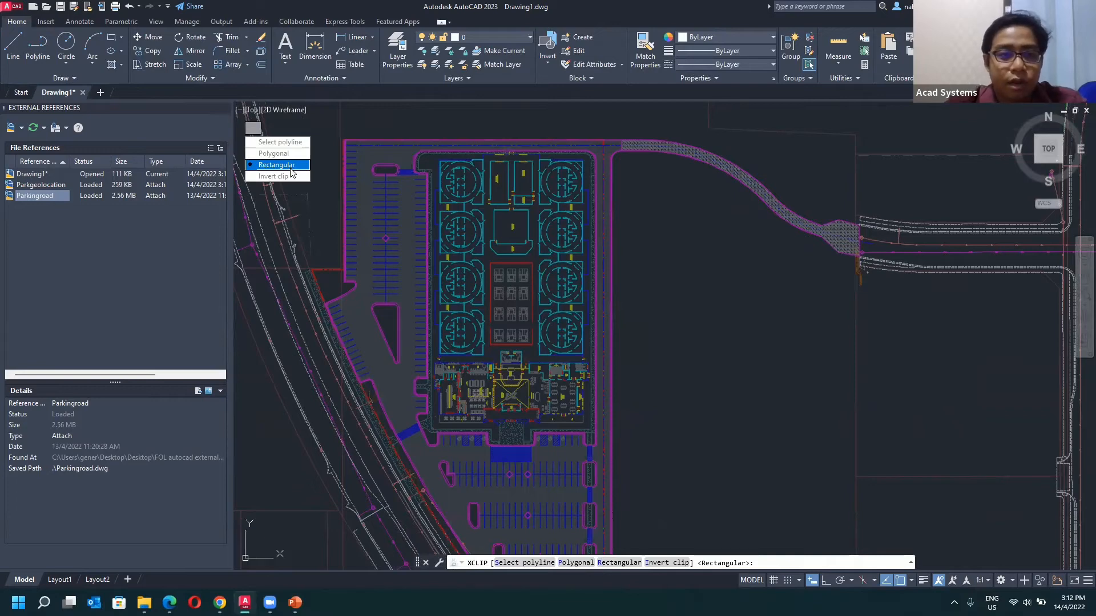
click(285, 165)
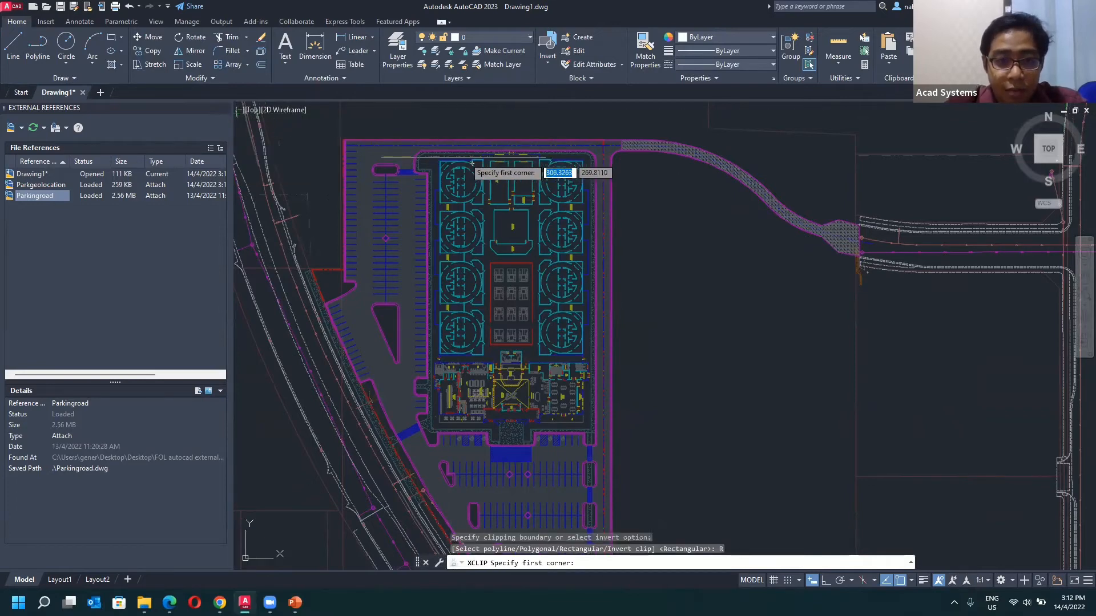
scroll(463, 158, up, 2)
middle_drag(432, 143, 366, 93)
scroll(372, 140, down, 2)
middle_drag(371, 140, 369, 142)
scroll(357, 121, up, 4)
click(357, 121)
scroll(547, 281, down, 2)
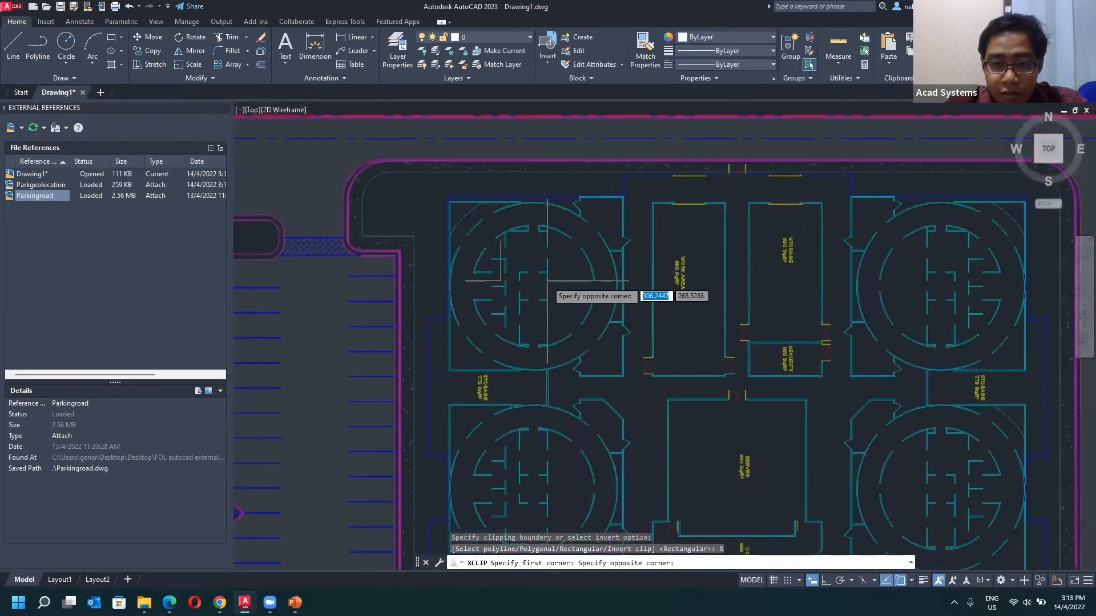
scroll(547, 281, down, 4)
scroll(546, 282, down, 2)
middle_drag(531, 258, 506, 150)
scroll(621, 428, up, 4)
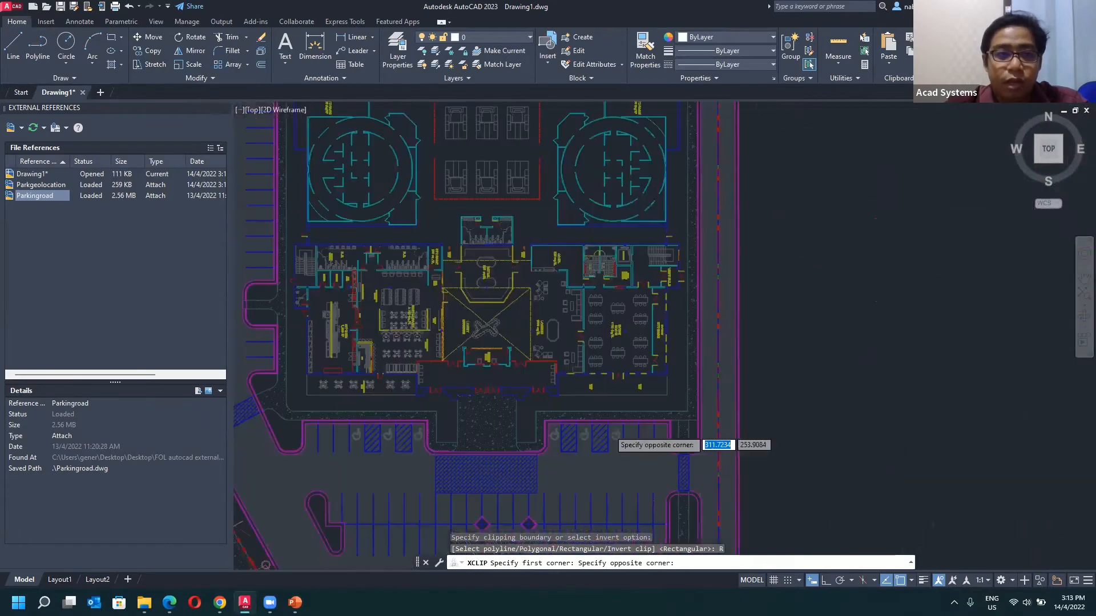
scroll(609, 432, up, 4)
click(807, 394)
scroll(813, 362, down, 6)
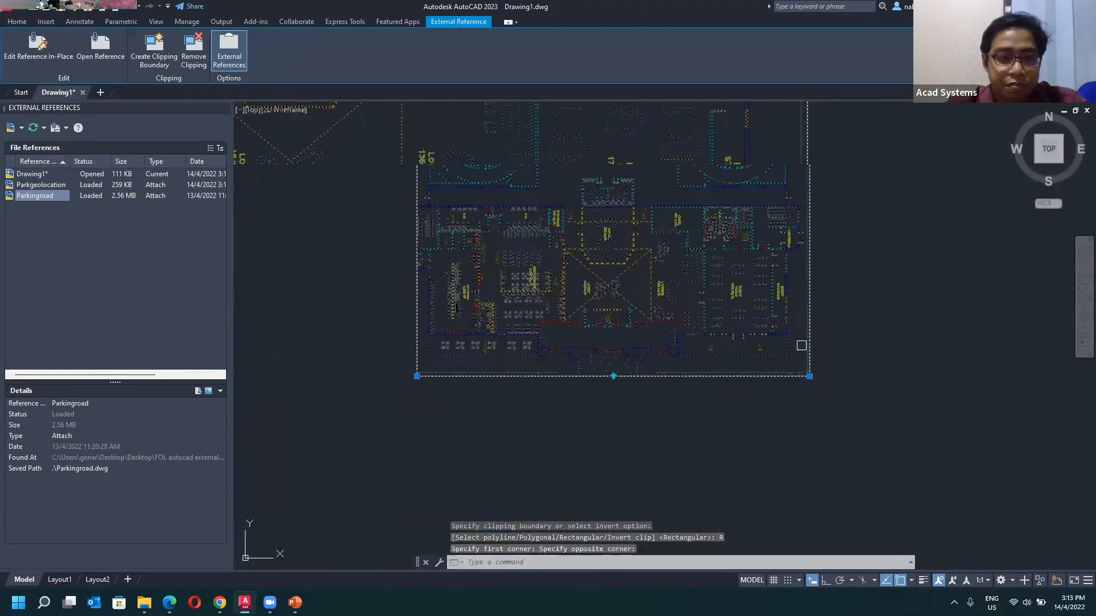
scroll(685, 286, down, 5)
middle_drag(601, 306, 476, 315)
click(519, 286)
key(Escape)
key(Escape)
middle_drag(519, 286, 500, 236)
click(567, 224)
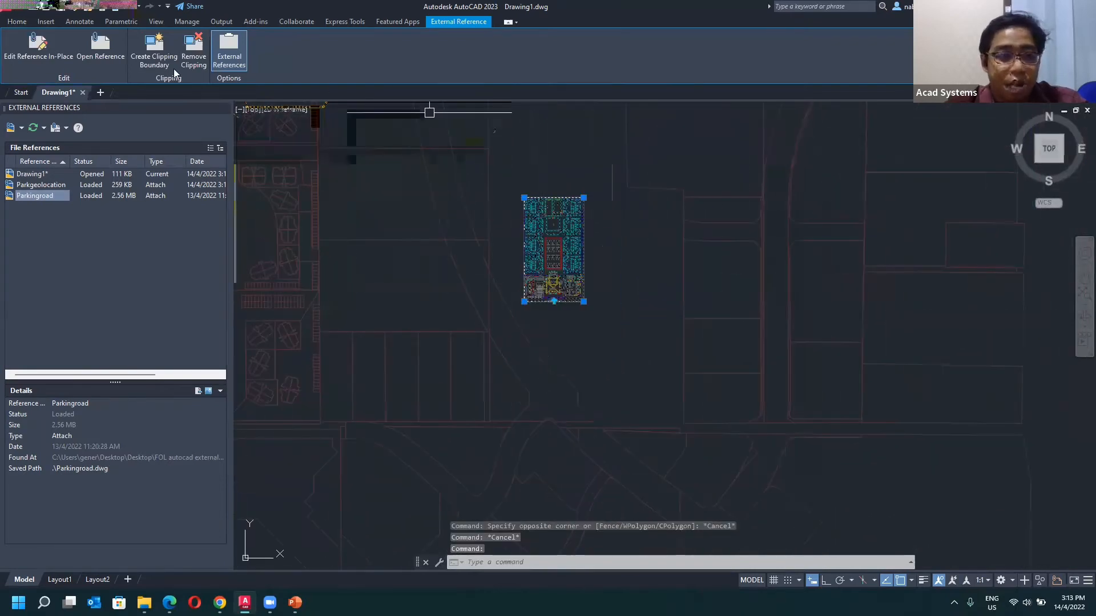
click(153, 57)
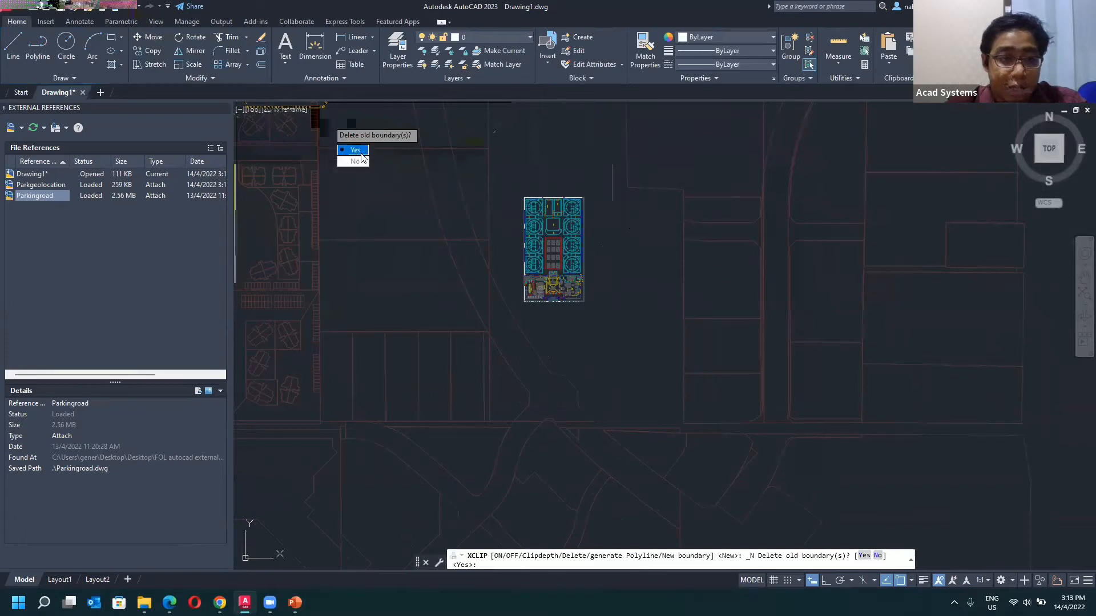
key(Escape)
key(Escape)
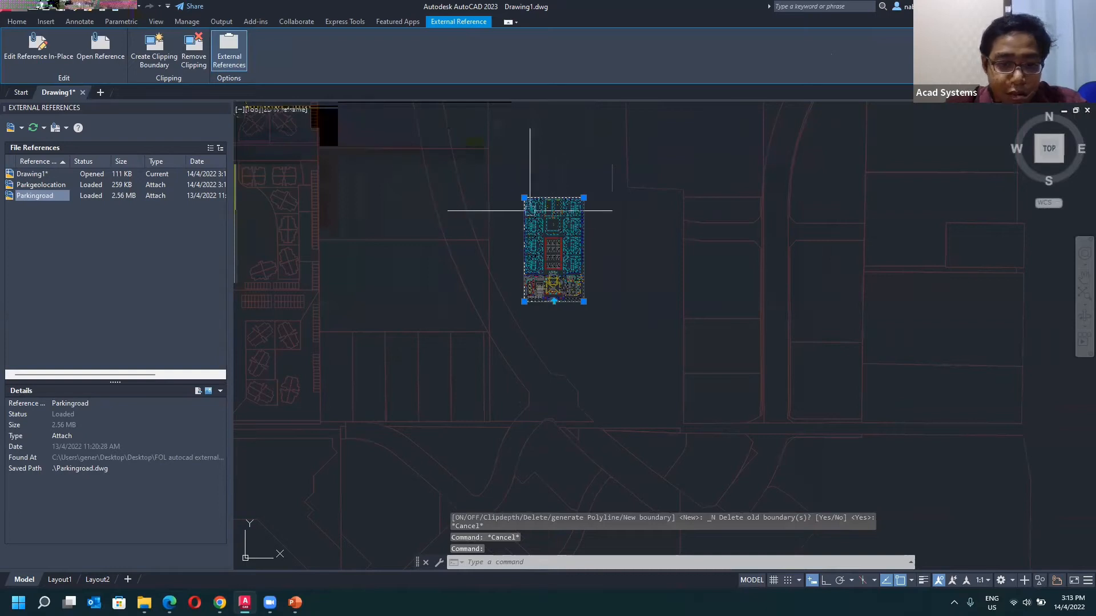
right_click(523, 196)
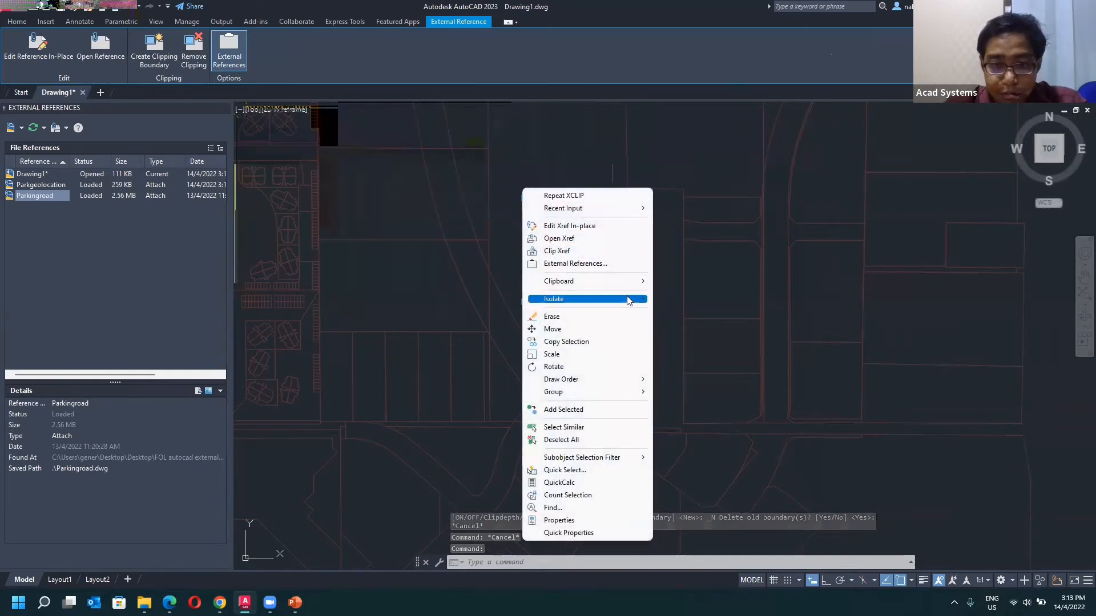
click(586, 227)
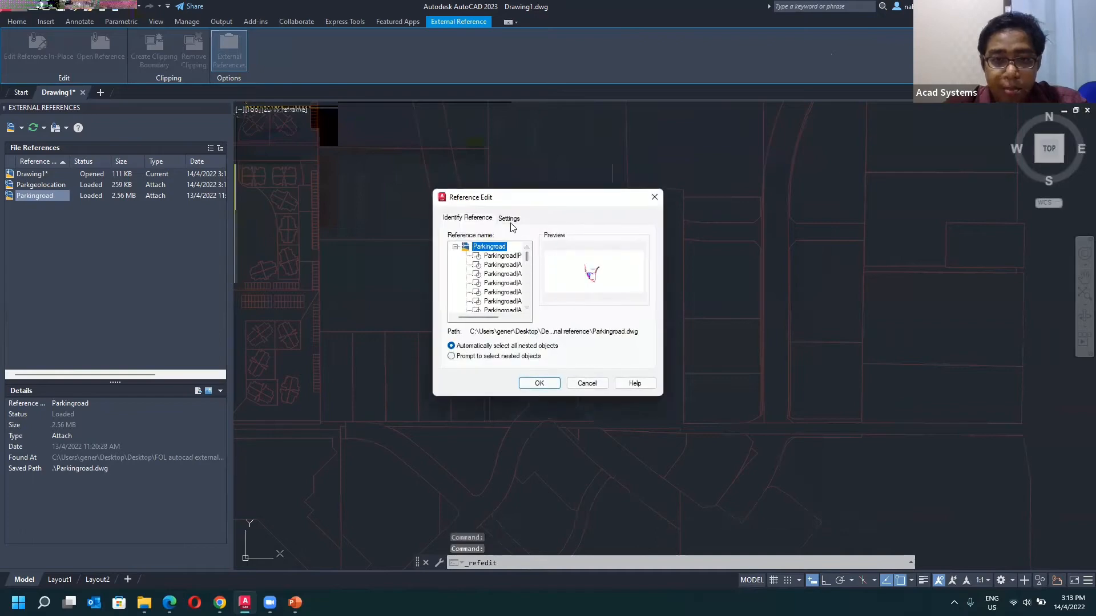
click(654, 197)
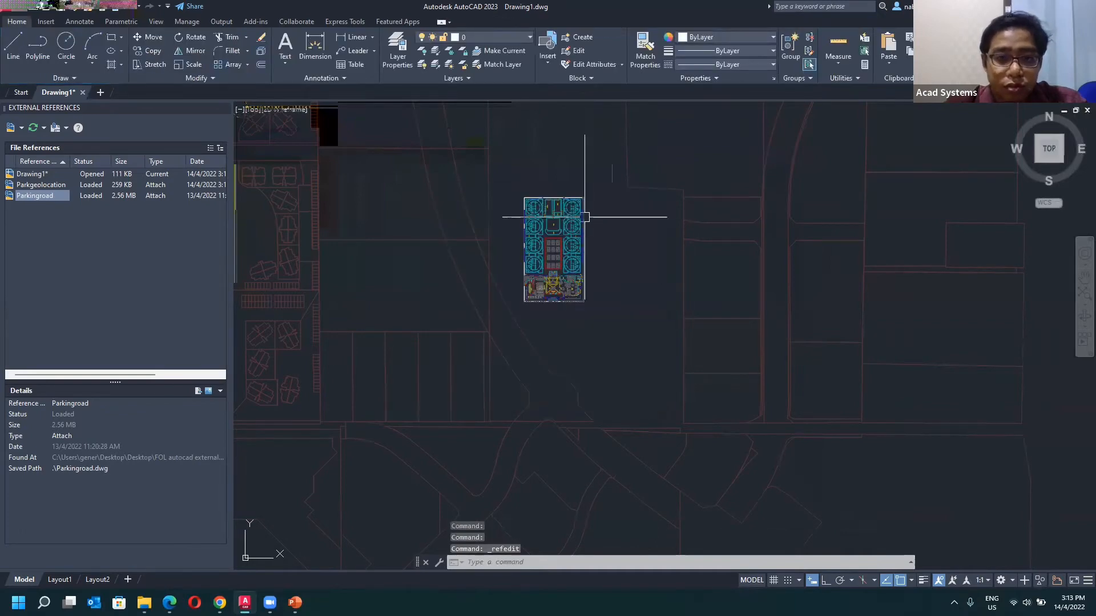
key(Escape)
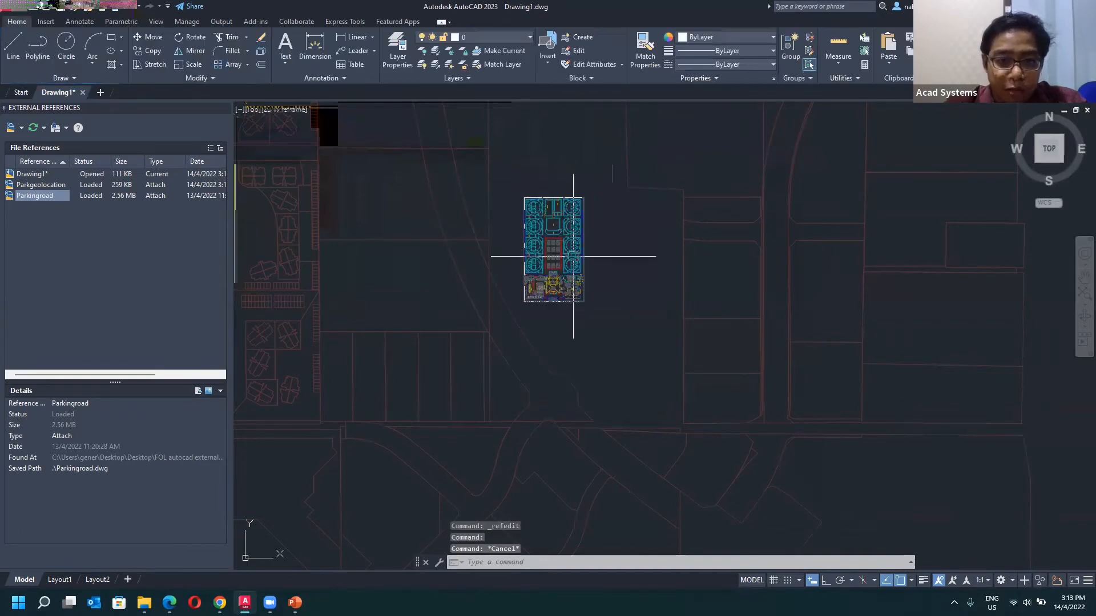
- Invert the Parkingroad clip to hide the building inside the boundary and display the parking area and roads outside it
click(582, 295)
scroll(563, 311, up, 5)
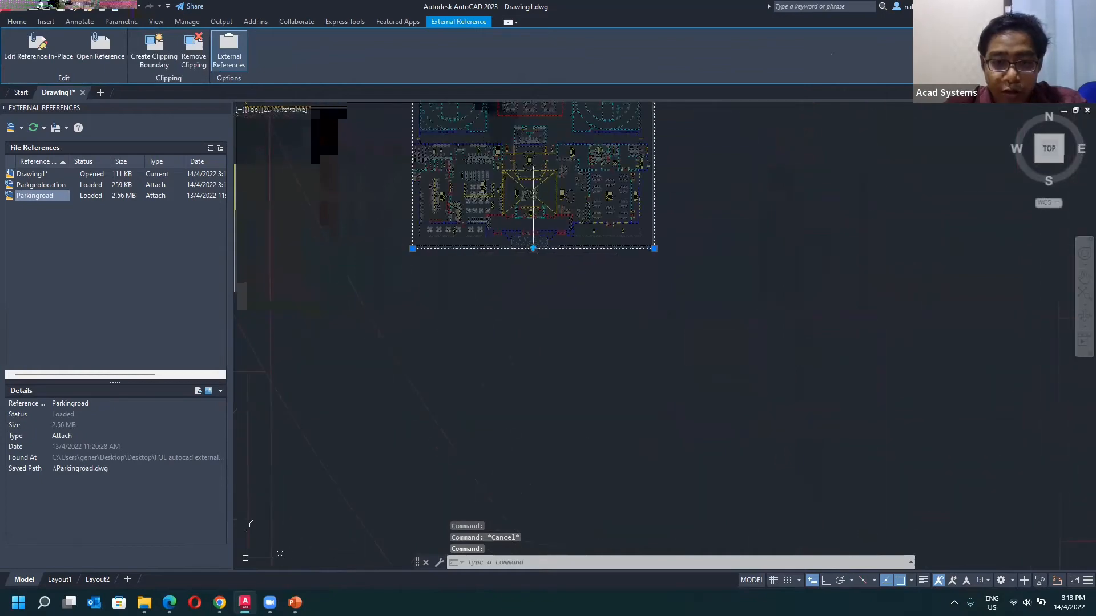
scroll(533, 248, down, 8)
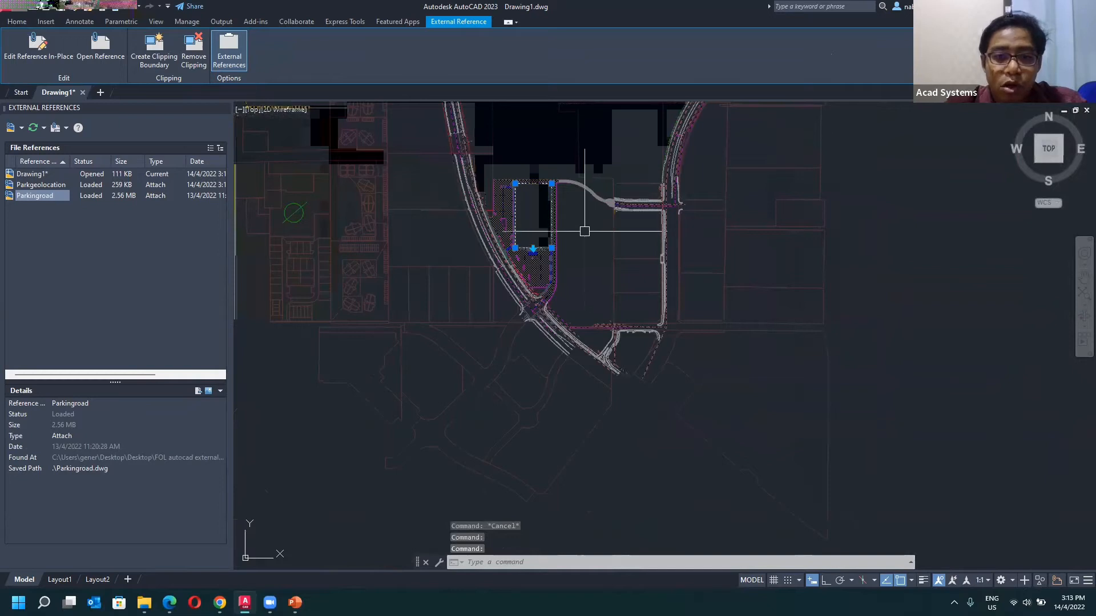
key(Escape)
mouse_move(582, 237)
middle_down()
mouse_move(587, 278)
mouse_move(534, 266)
mouse_move(526, 279)
middle_up()
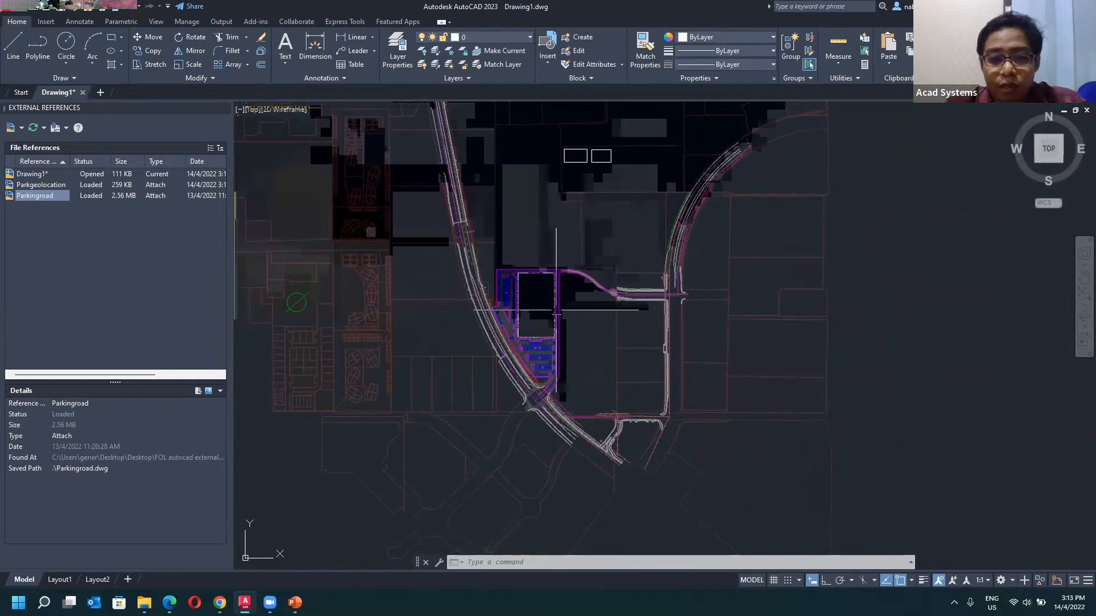
middle_drag(542, 283, 533, 320)
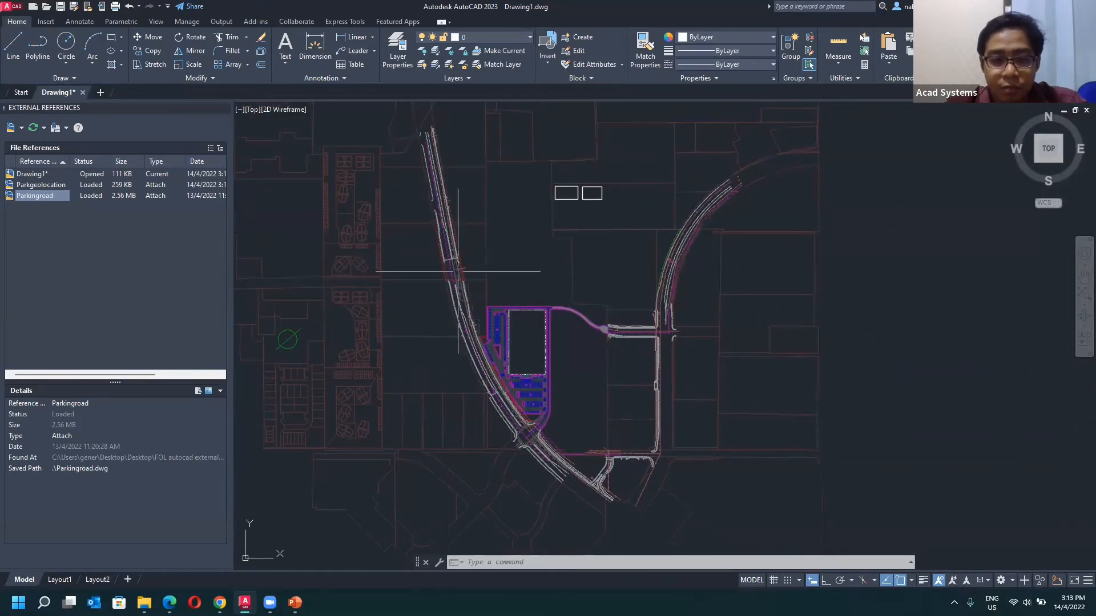
- Flip the Parkingroad clip back to the inside of its boundary and remove the clipping from the reference
click(524, 376)
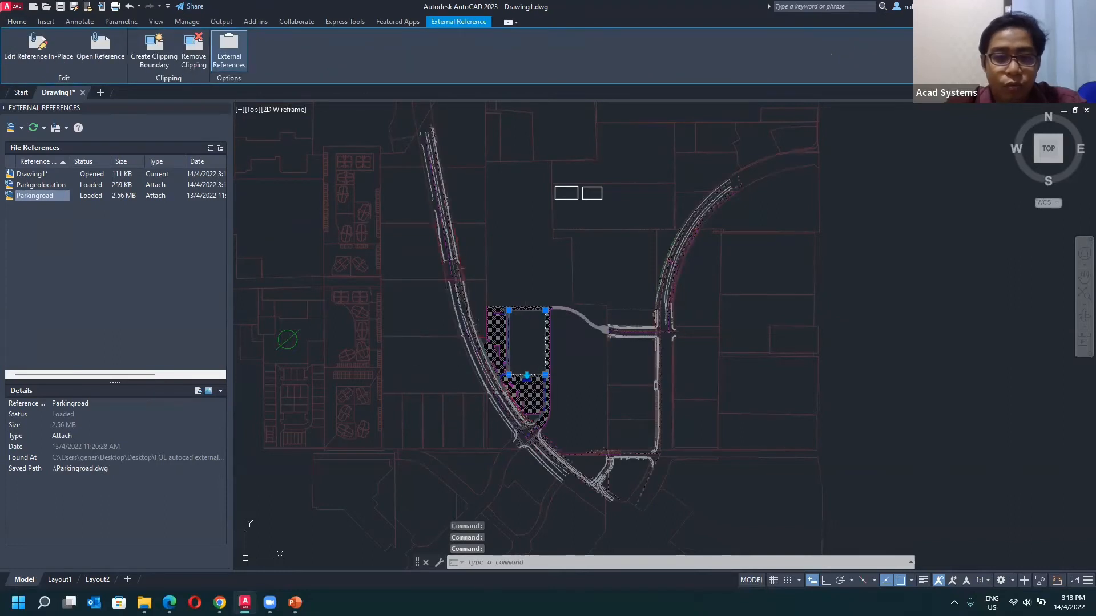
click(526, 376)
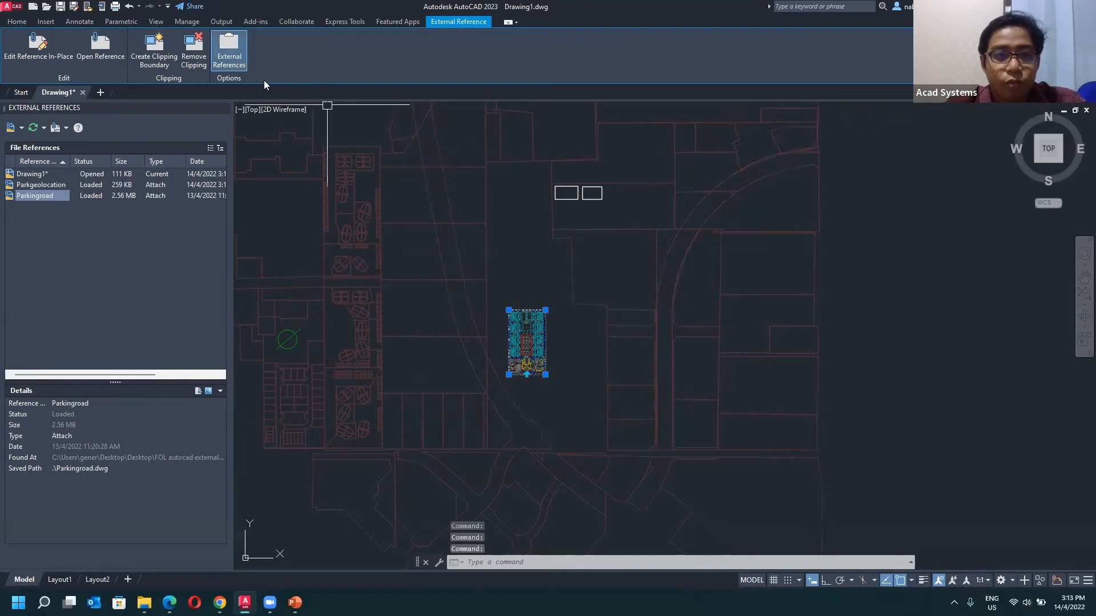
click(199, 64)
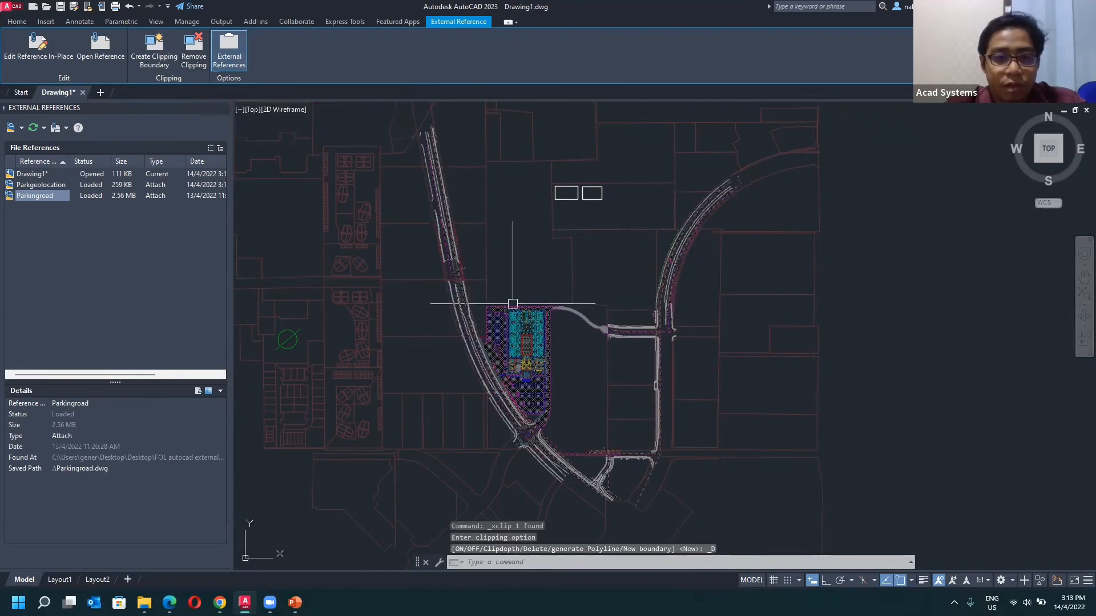
- Examine the unclipped Parkingroad reference, including its building, parking area and connecting roads
key(Escape)
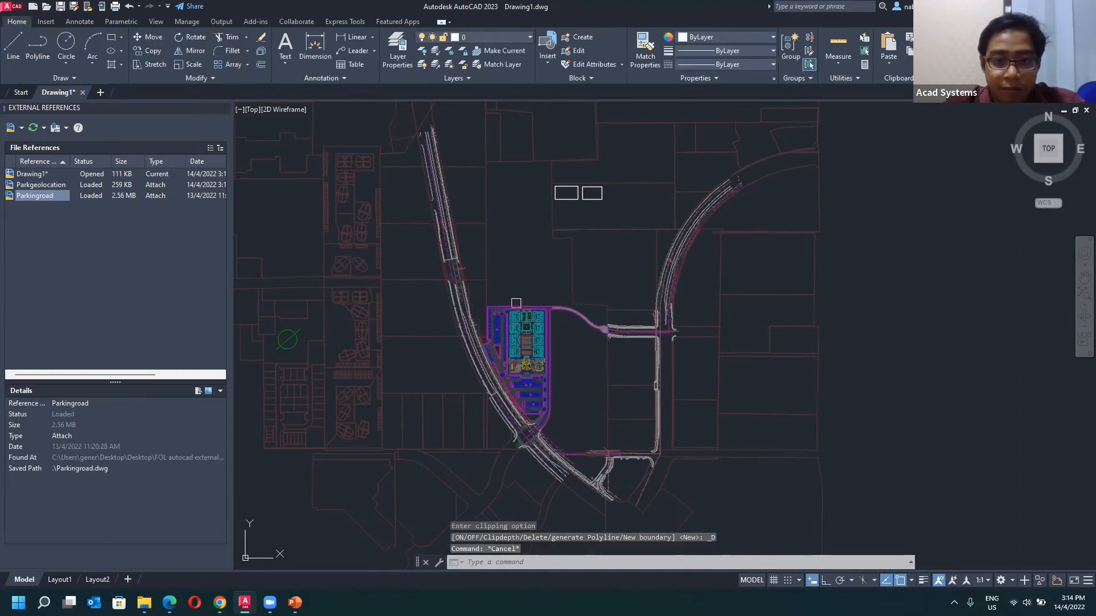
scroll(451, 246, down, 2)
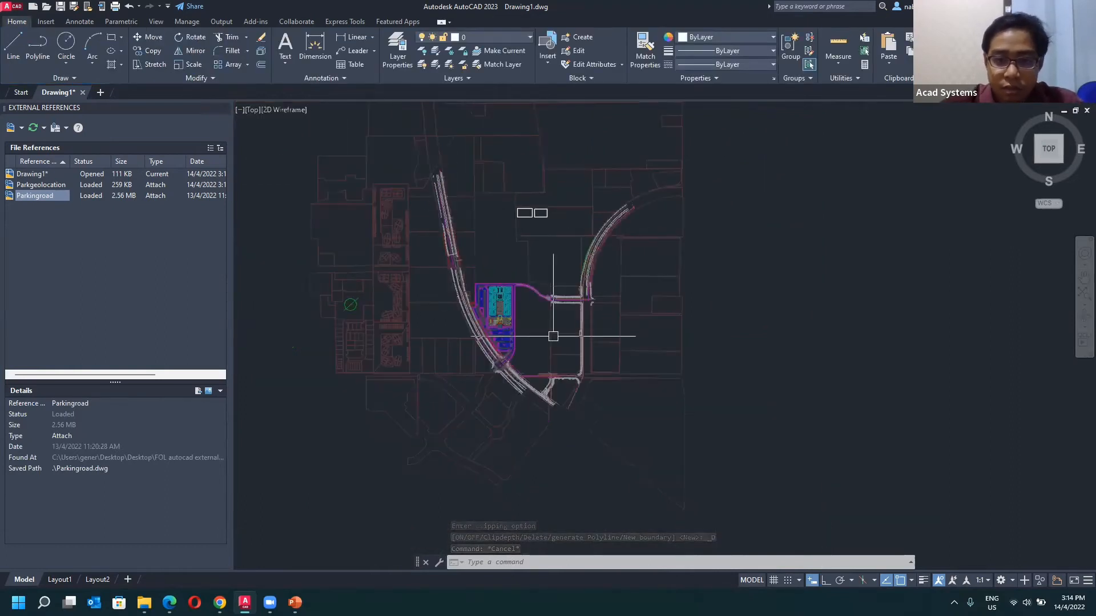
scroll(554, 336, up, 4)
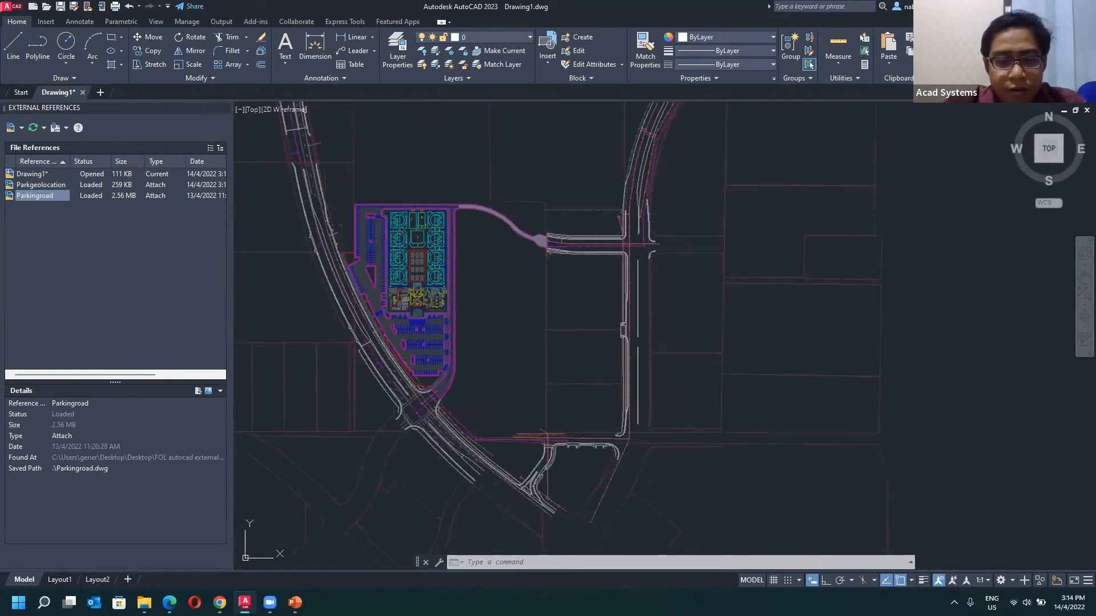
scroll(624, 366, up, 4)
scroll(395, 270, down, 4)
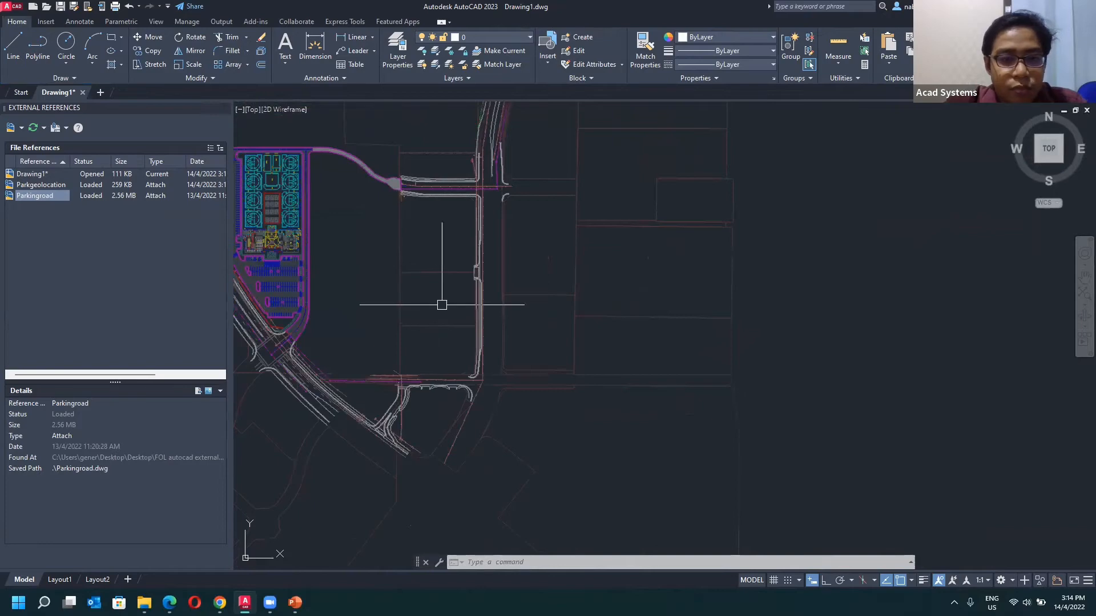
scroll(442, 304, down, 3)
middle_drag(420, 289, 563, 322)
scroll(535, 323, up, 6)
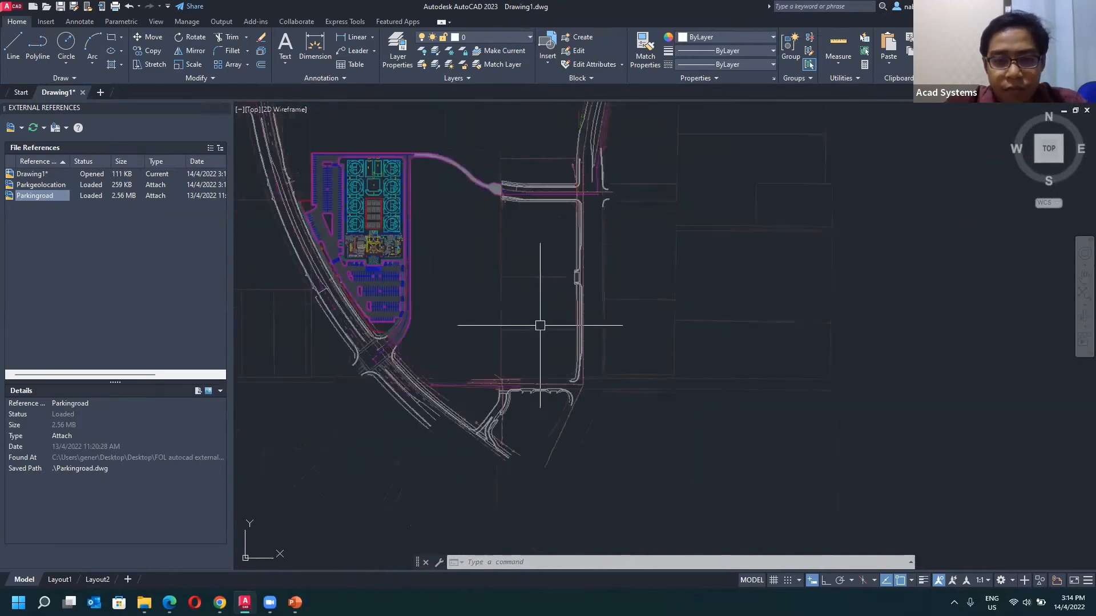
scroll(588, 304, down, 8)
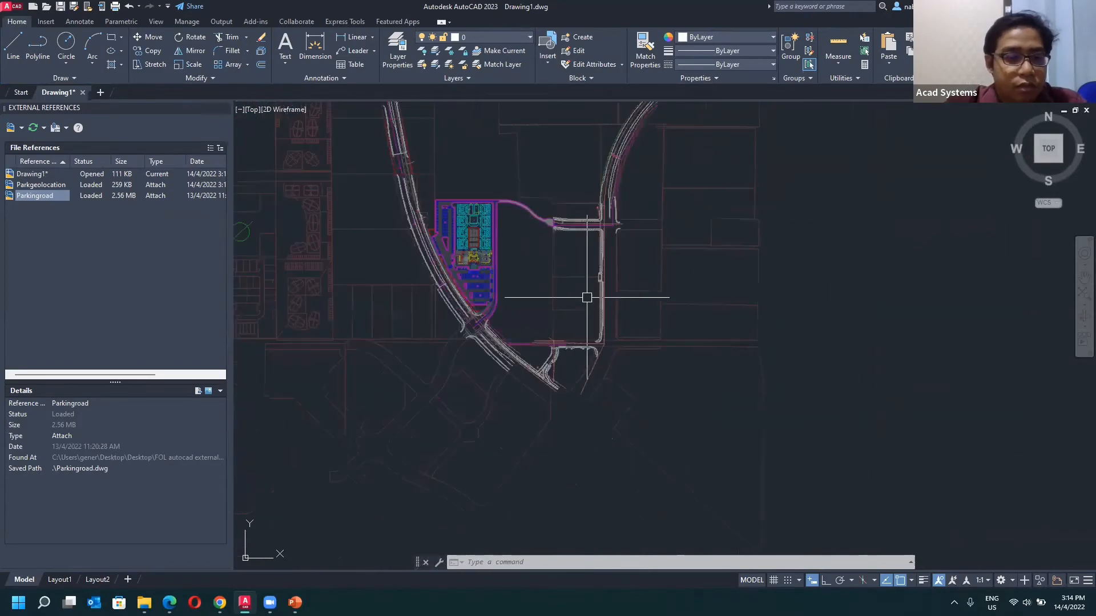
- Attach the Bulding Plot reference drawing with a relative path, scale 1.00 and insertion point 0,0,0, and inspect its size against the site
click(24, 129)
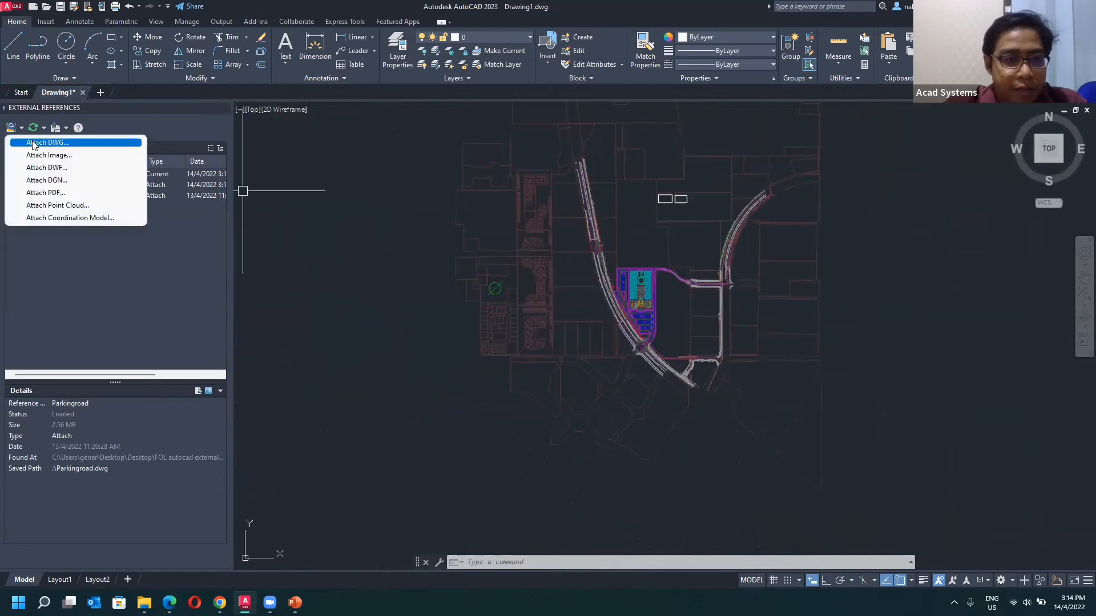
click(36, 143)
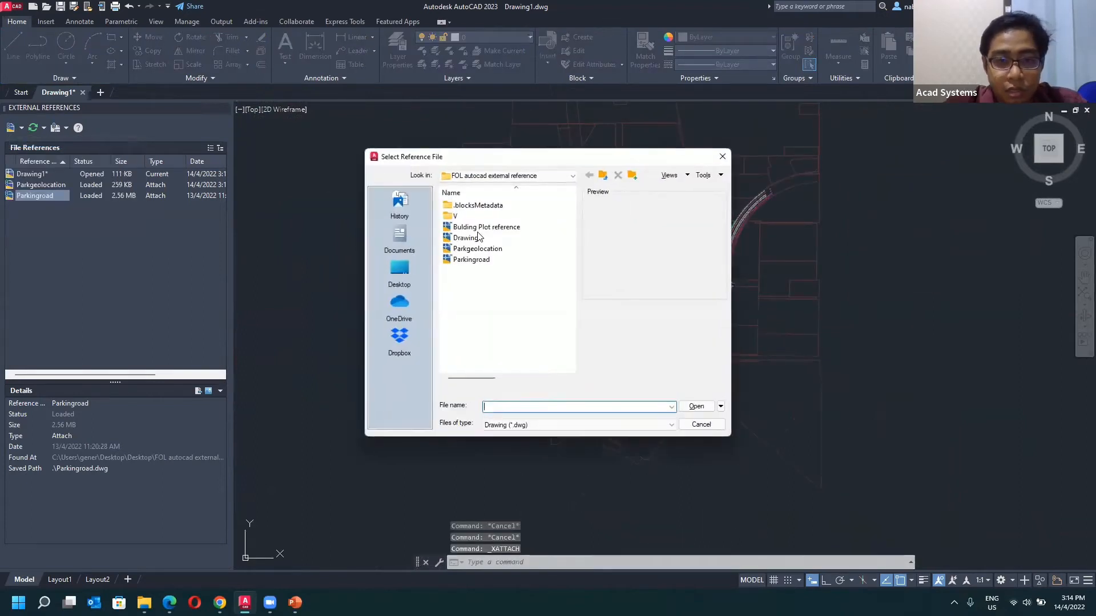
click(482, 228)
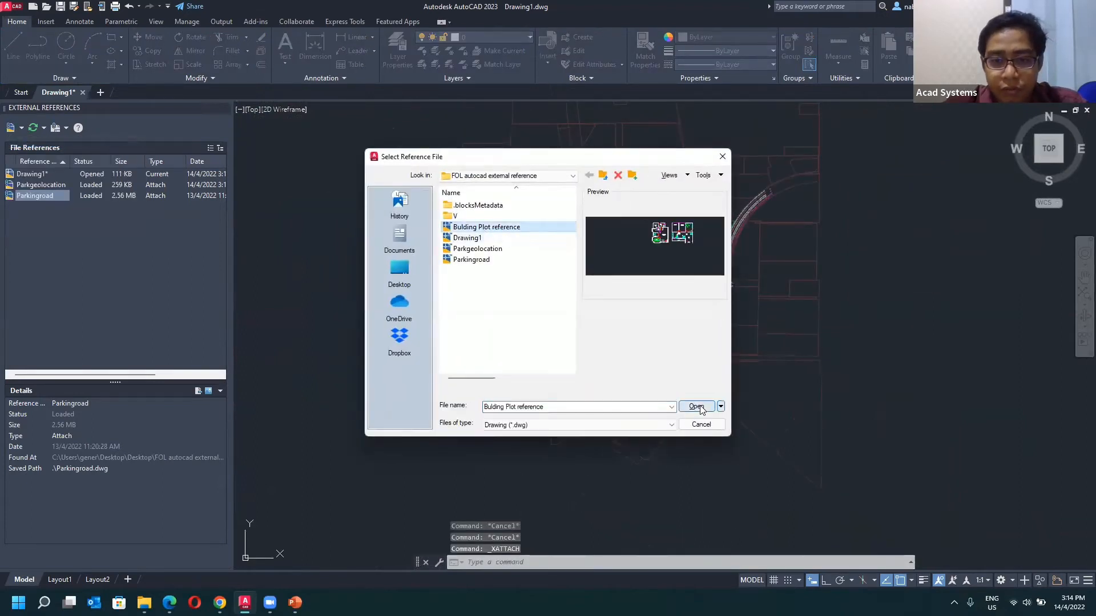
click(697, 407)
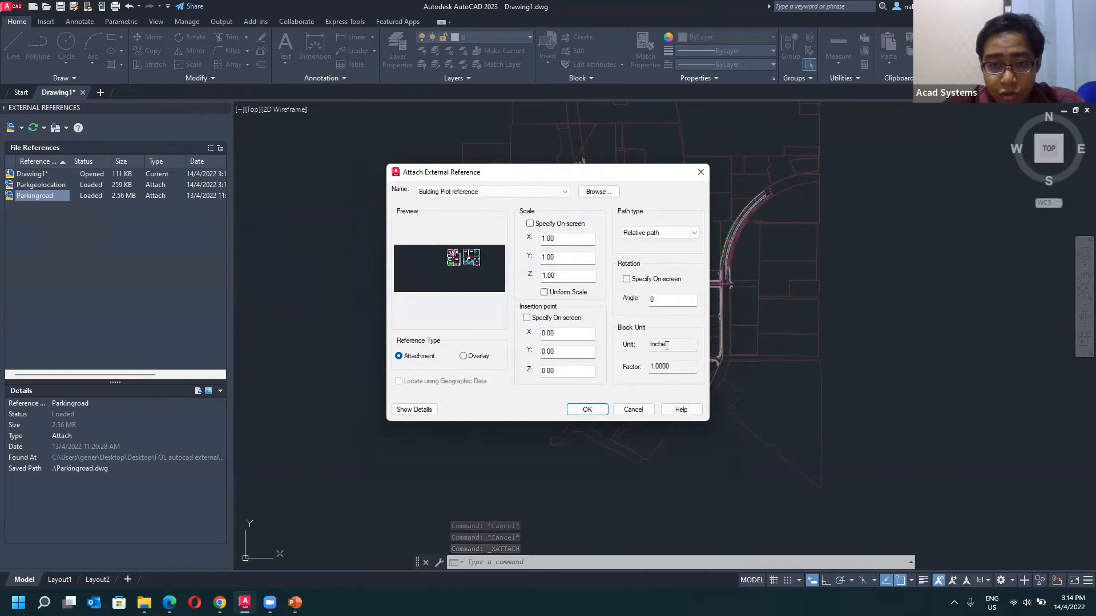
drag(638, 347, 636, 347)
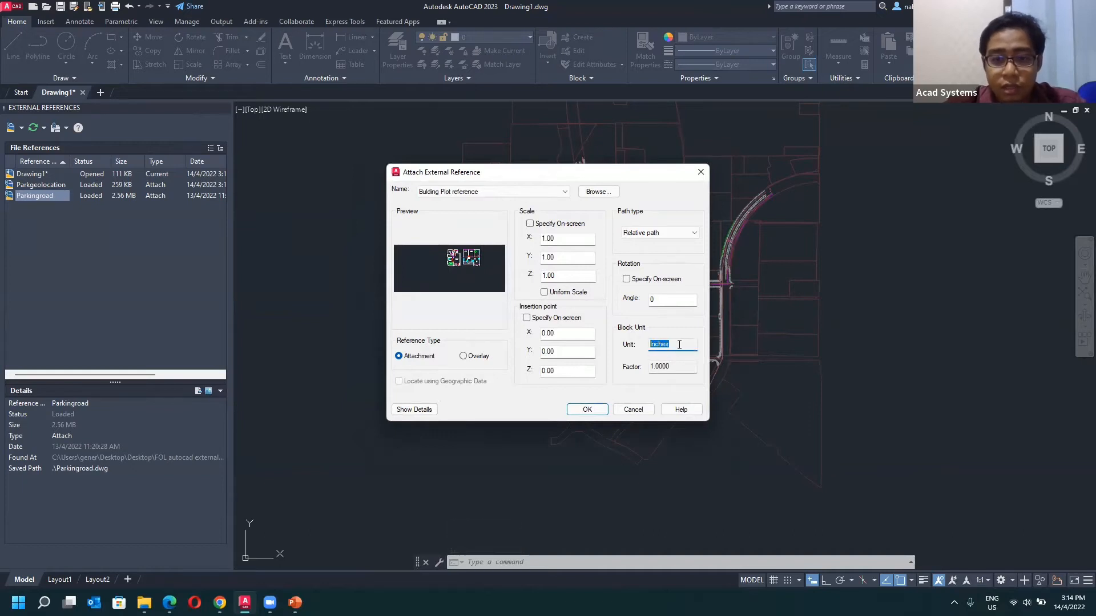
click(587, 410)
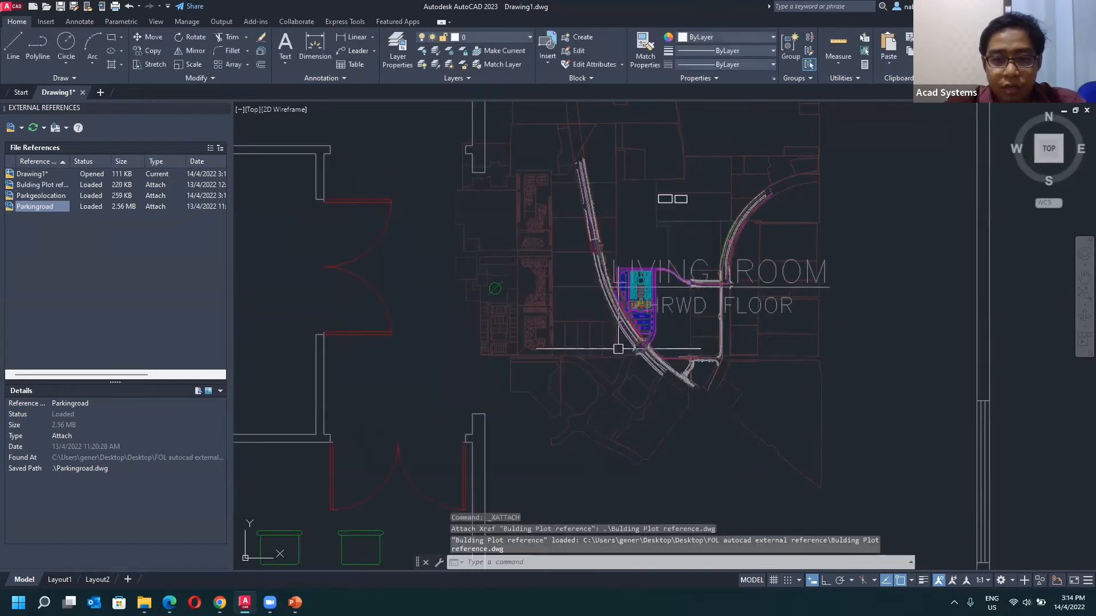
scroll(671, 338, down, 4)
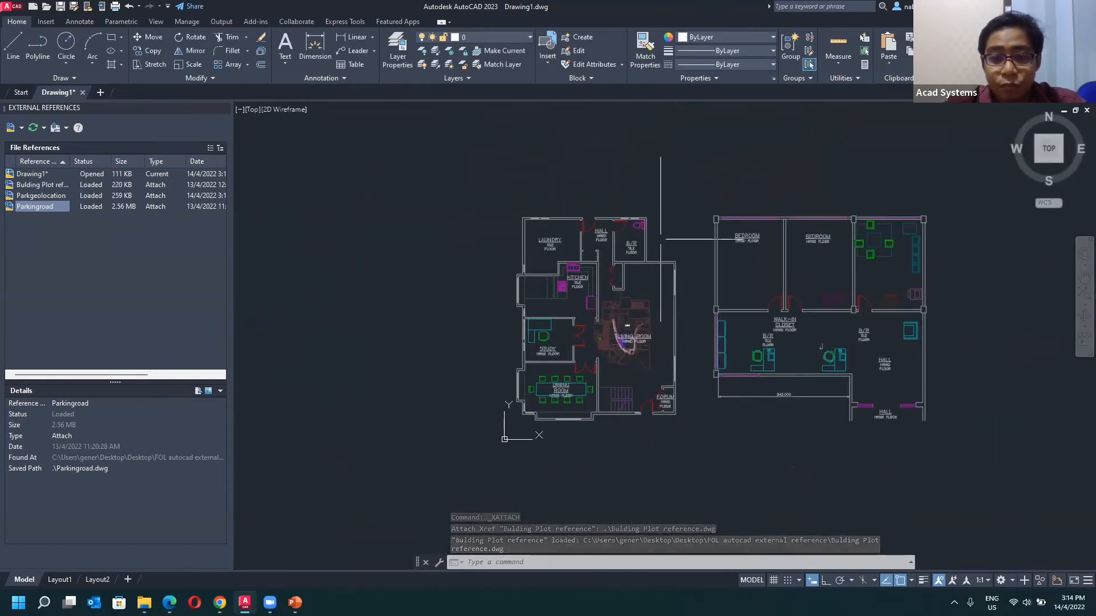
middle_drag(693, 274, 607, 277)
scroll(569, 319, up, 2)
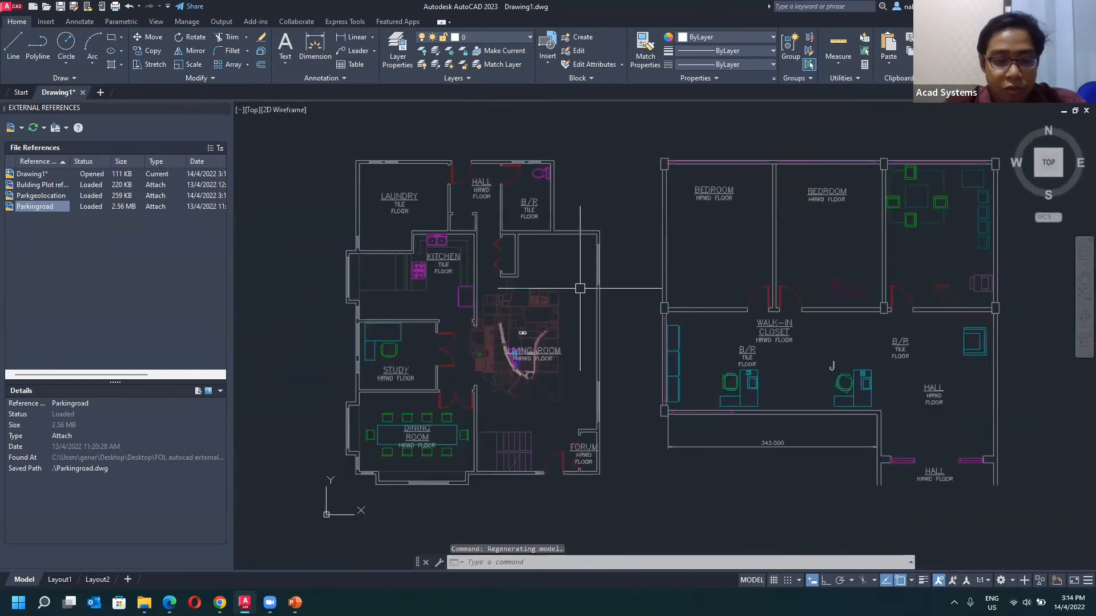
- Undo the Bulding Plot reference attachment and check the file's block unit in the attachment settings without attaching it
key(ctrl+z)
key(ctrl+z)
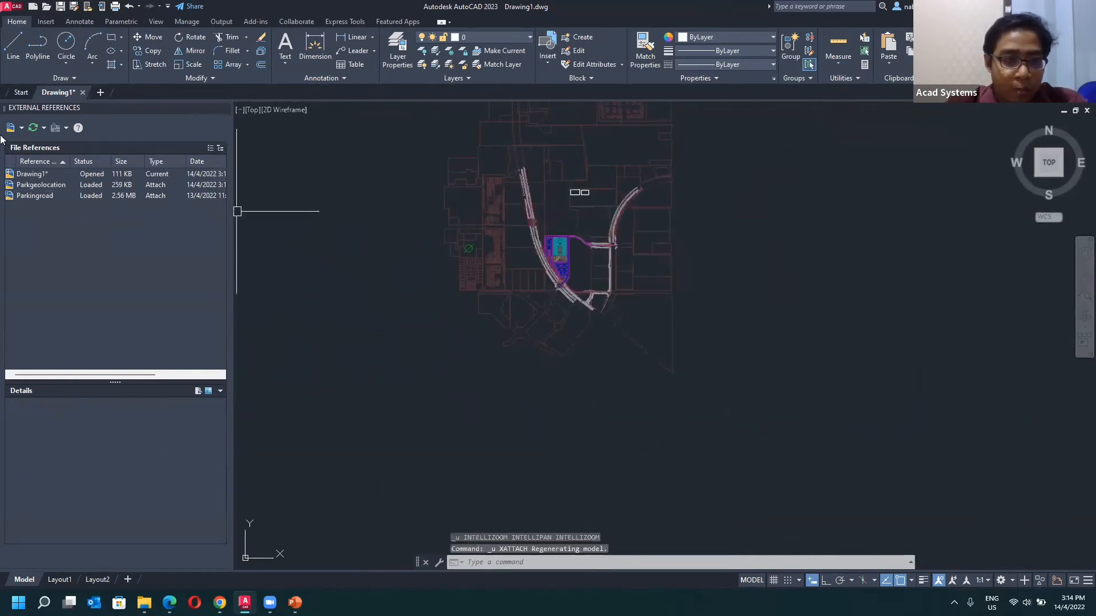
click(22, 128)
click(34, 143)
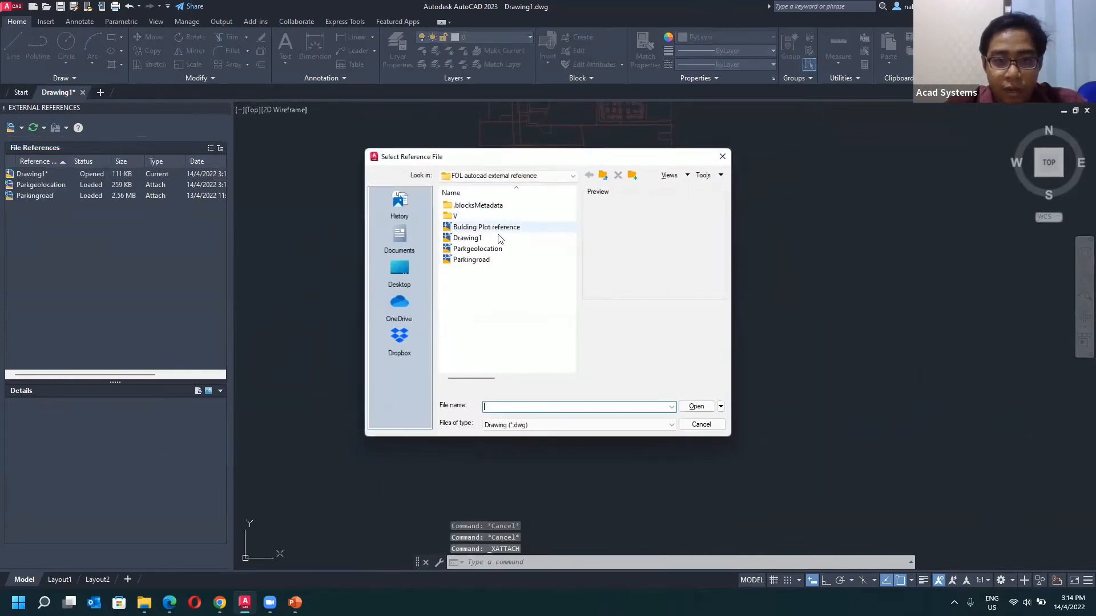
click(486, 227)
click(693, 404)
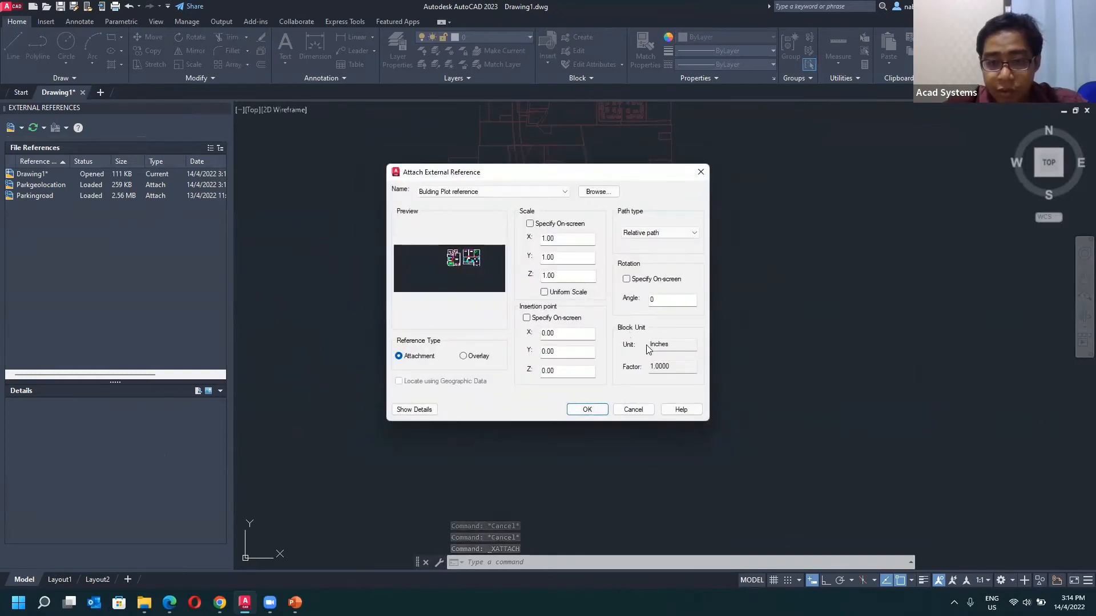
click(701, 174)
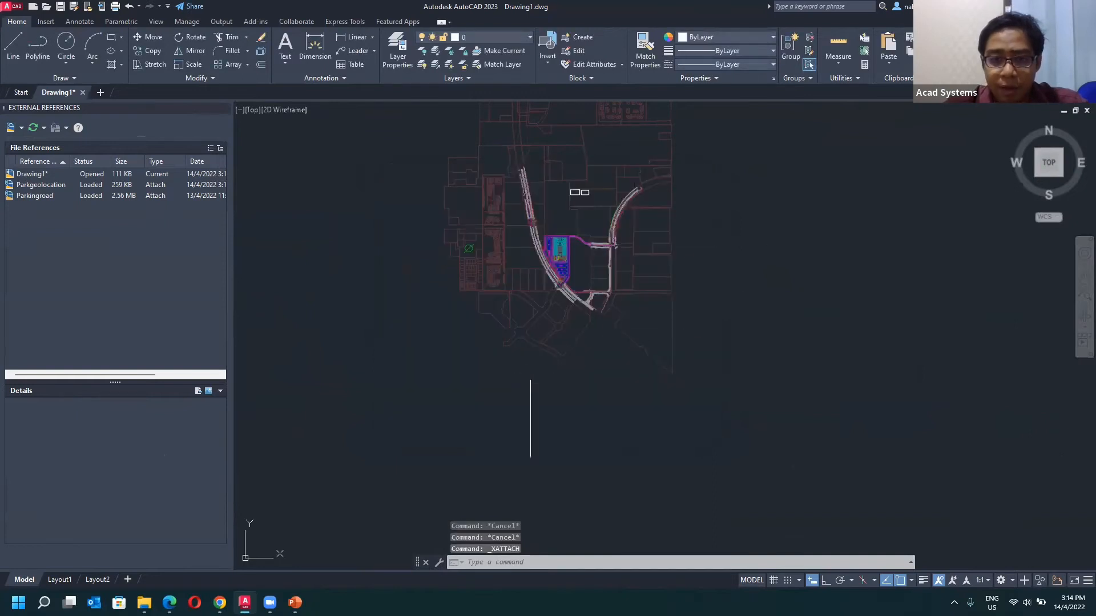
- Set the drawing's insertion scale units to Feet
right_click(447, 364)
click(458, 396)
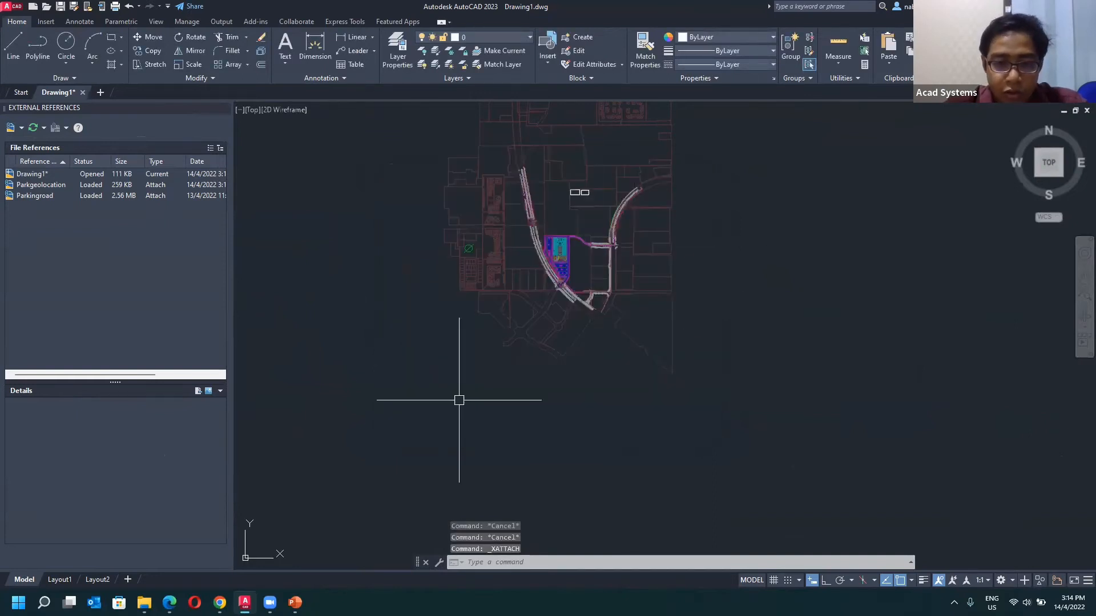
text(units)
key(Return)
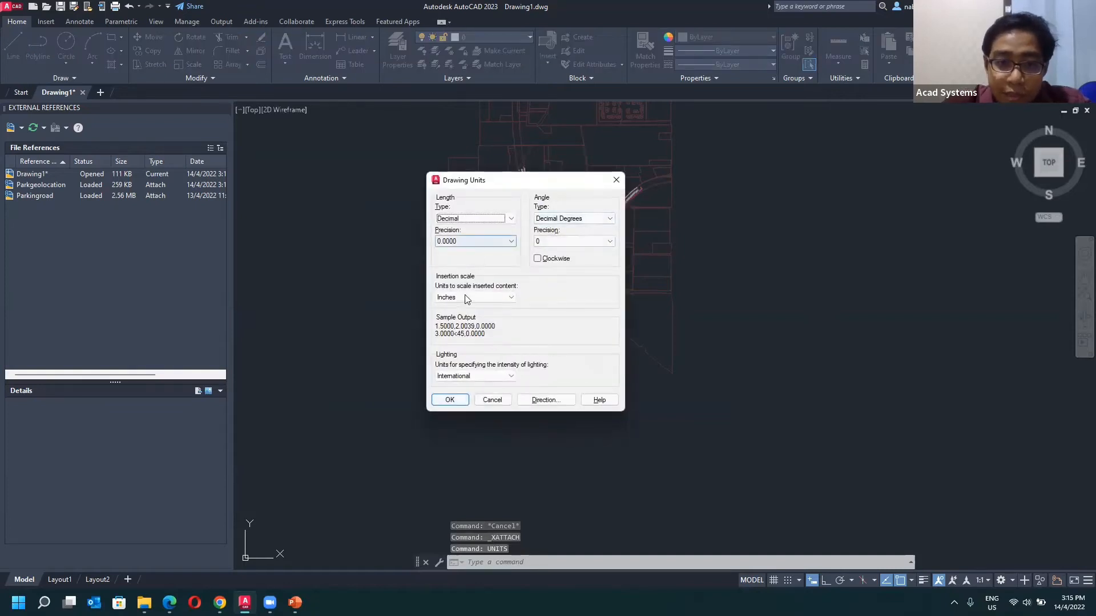
click(472, 297)
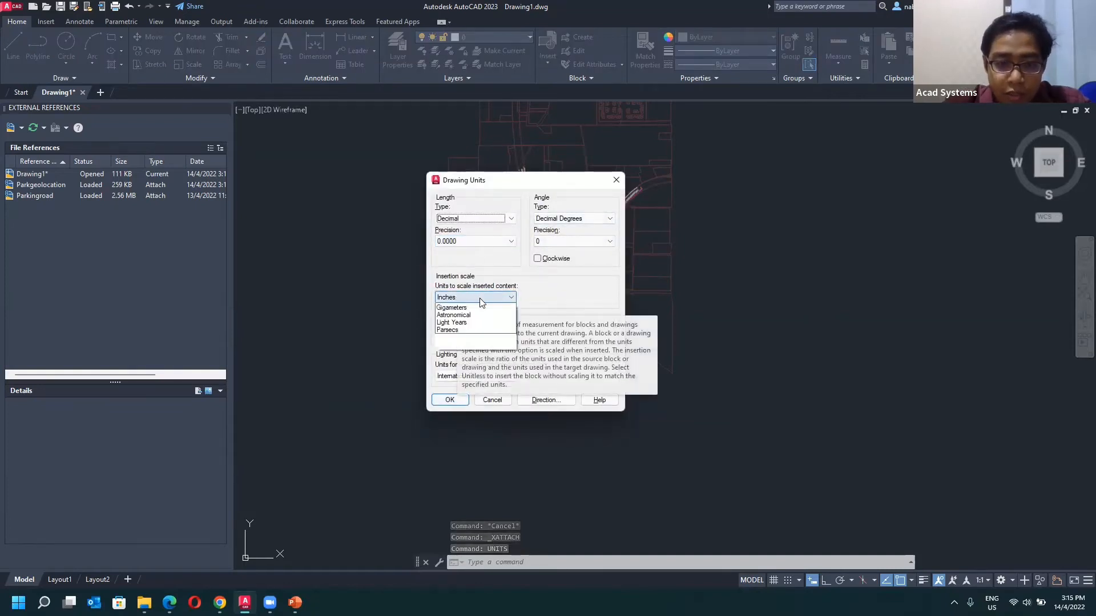
click(502, 324)
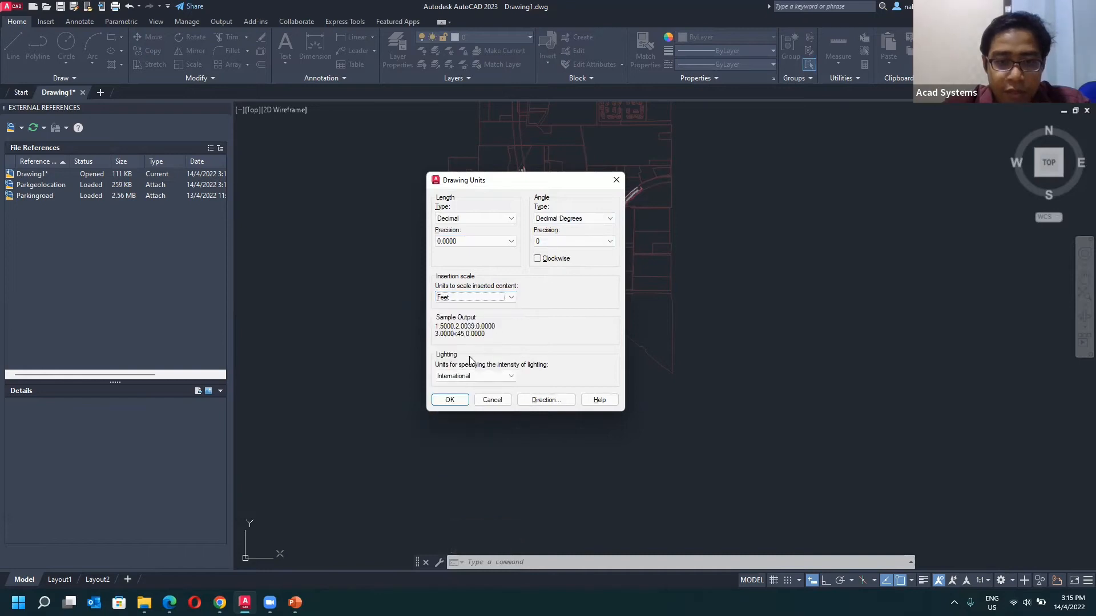
click(450, 400)
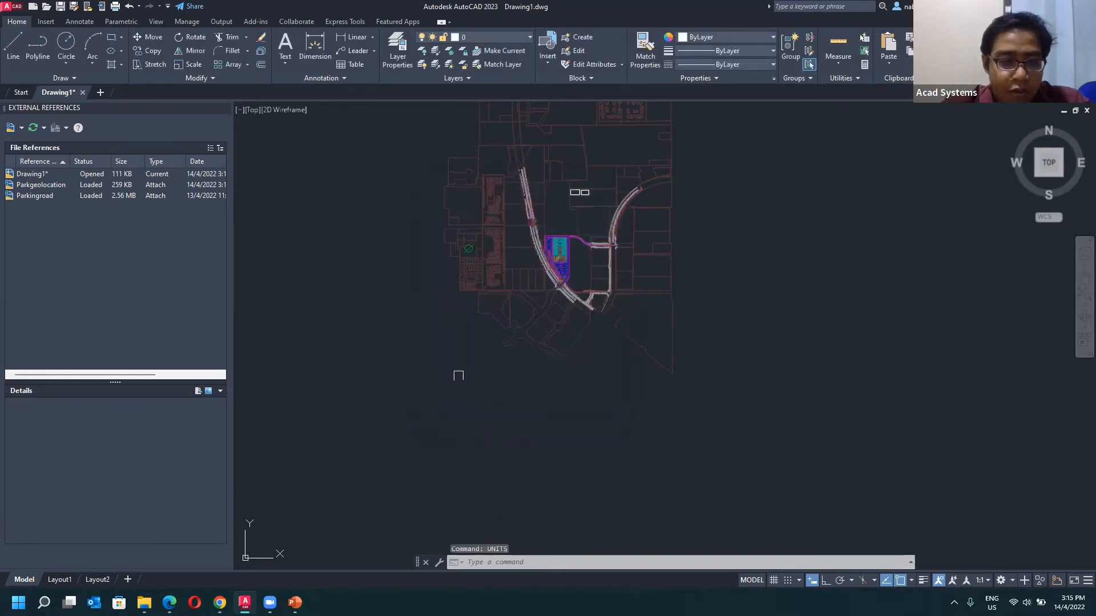
- Attach the Bulding Plot reference drawing again as an attachment with a relative path and insertion point 0,0,0, checking its block unit and factor
click(22, 128)
click(34, 143)
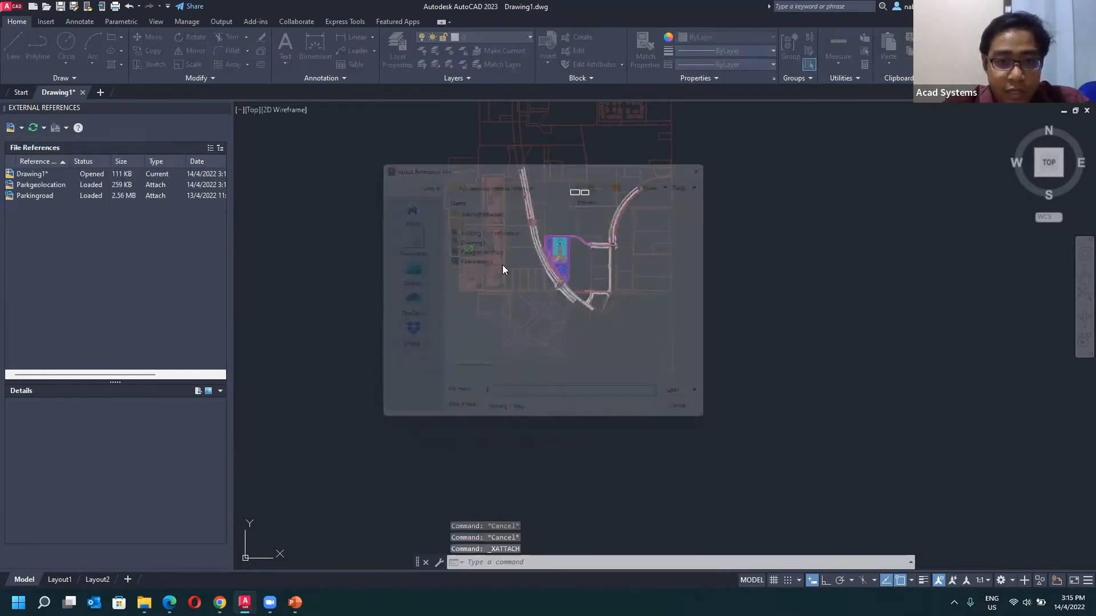
click(482, 238)
click(482, 228)
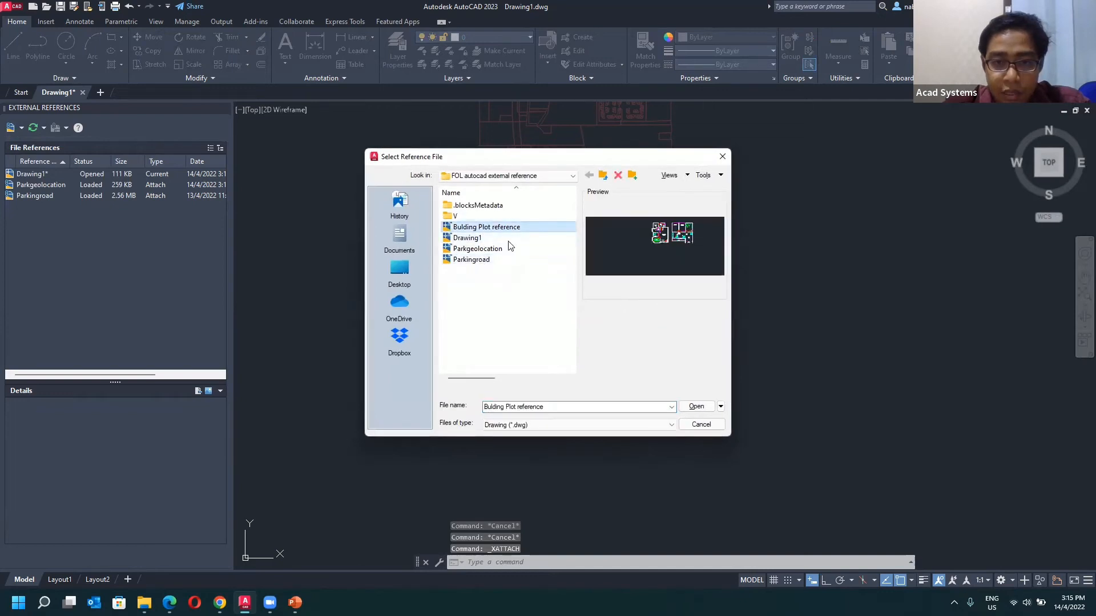
click(688, 404)
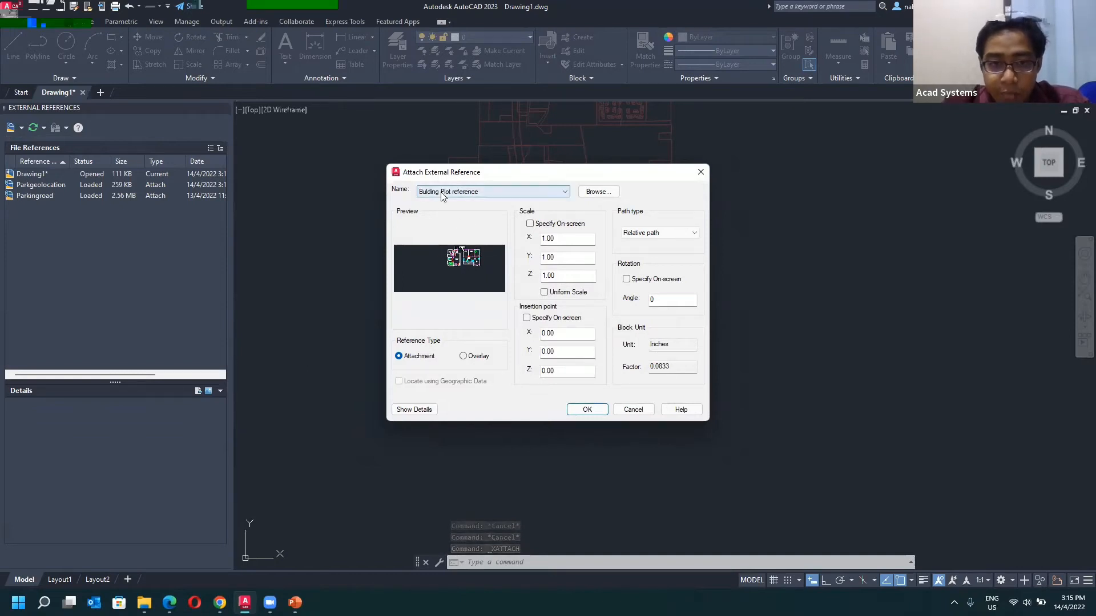
double_click(665, 346)
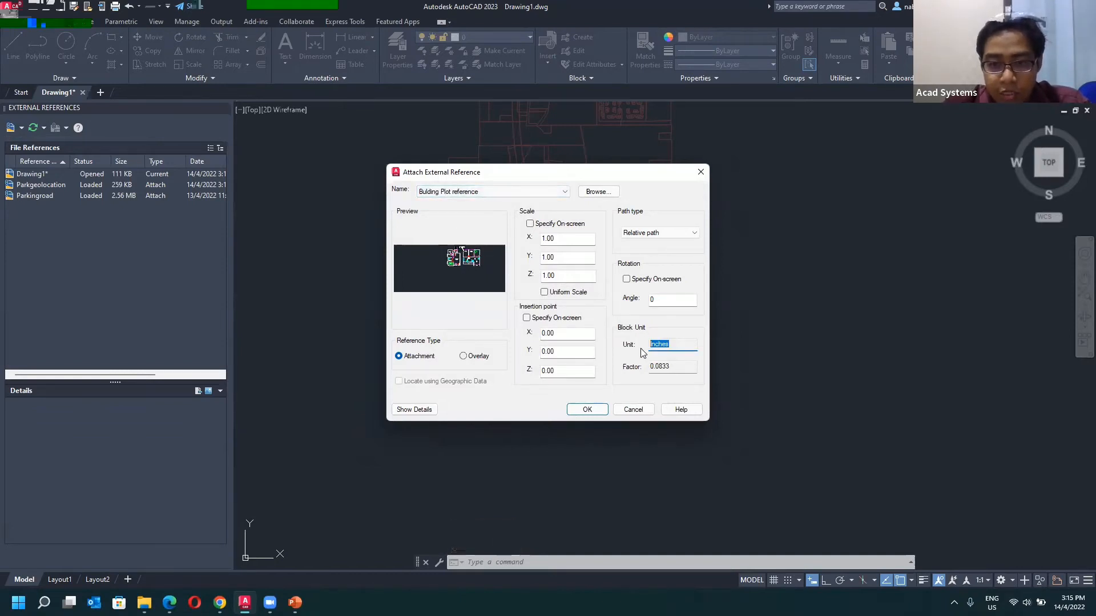
drag(673, 365, 648, 366)
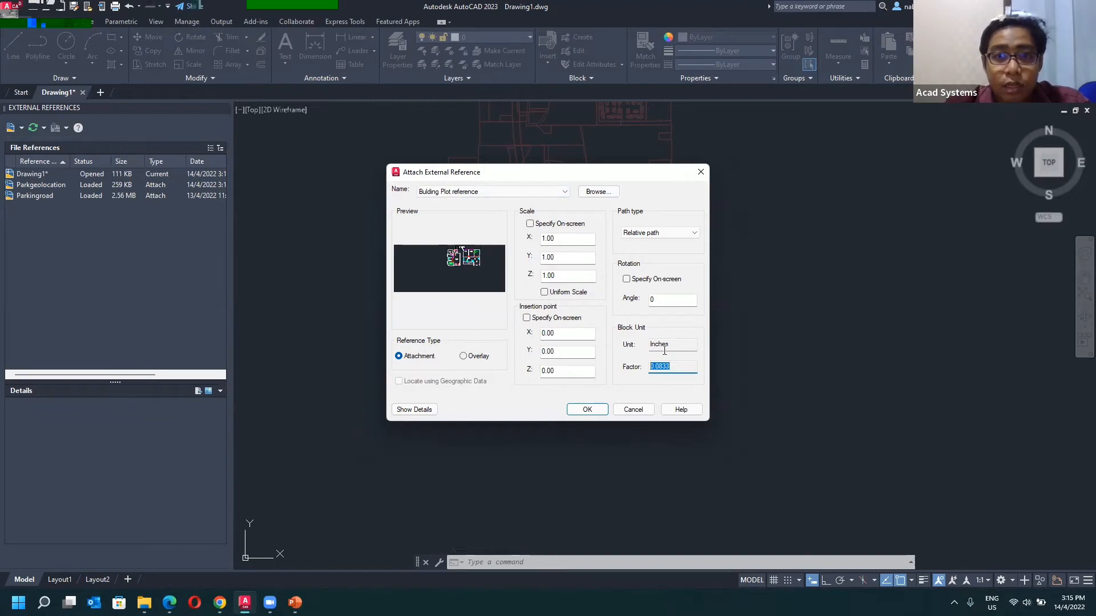
click(587, 410)
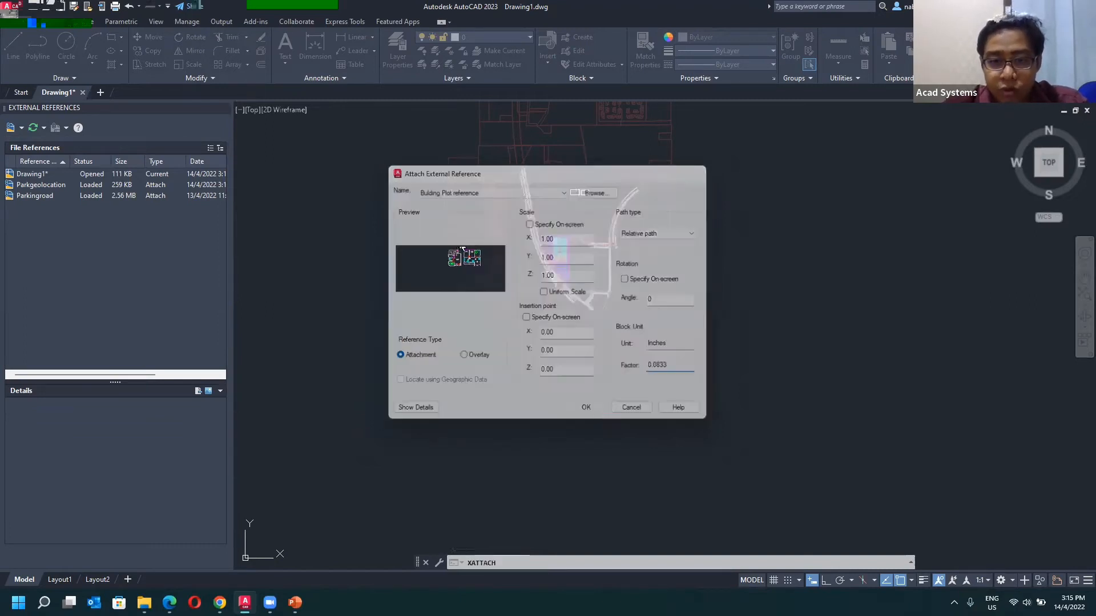
- Compare the size and position of the newly attached building floor plans with the site and road references
scroll(600, 409, down, 3)
scroll(489, 455, up, 10)
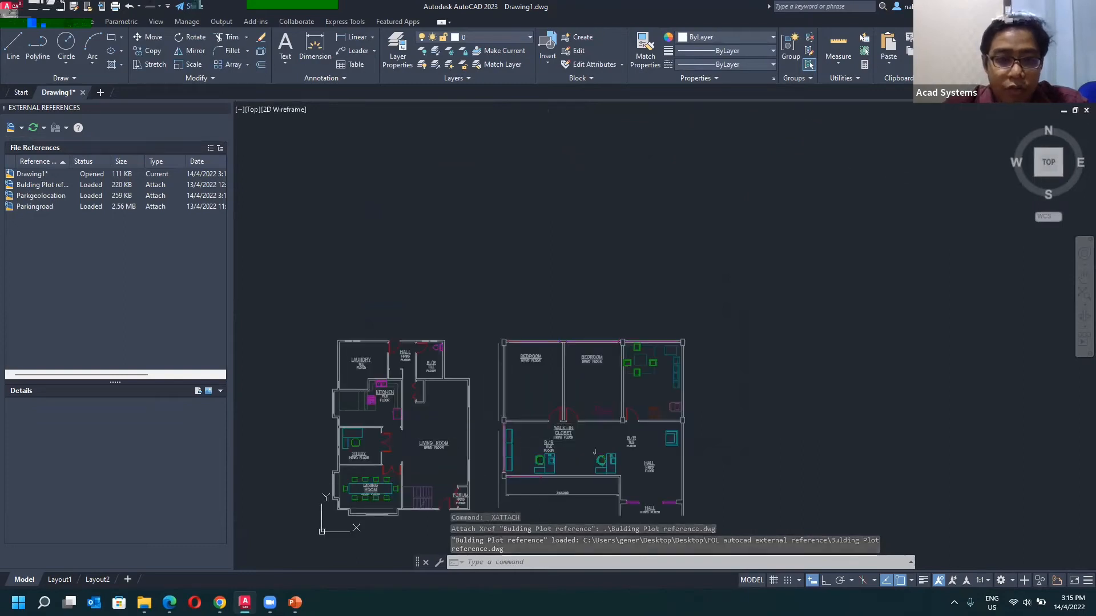
scroll(496, 409, down, 5)
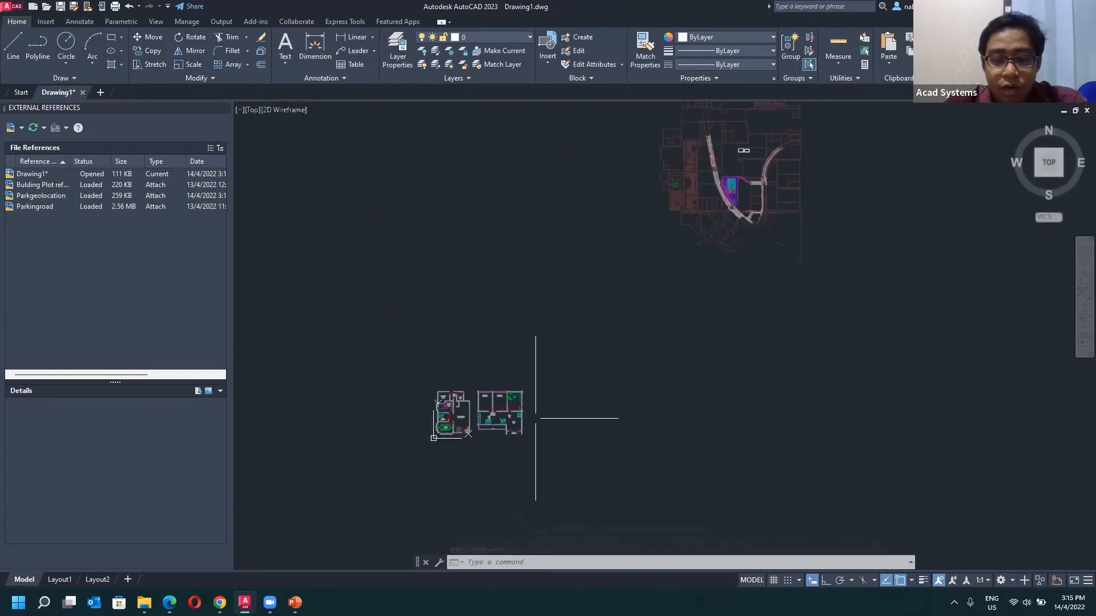
scroll(538, 416, up, 4)
scroll(745, 398, down, 4)
middle_drag(718, 394, 494, 403)
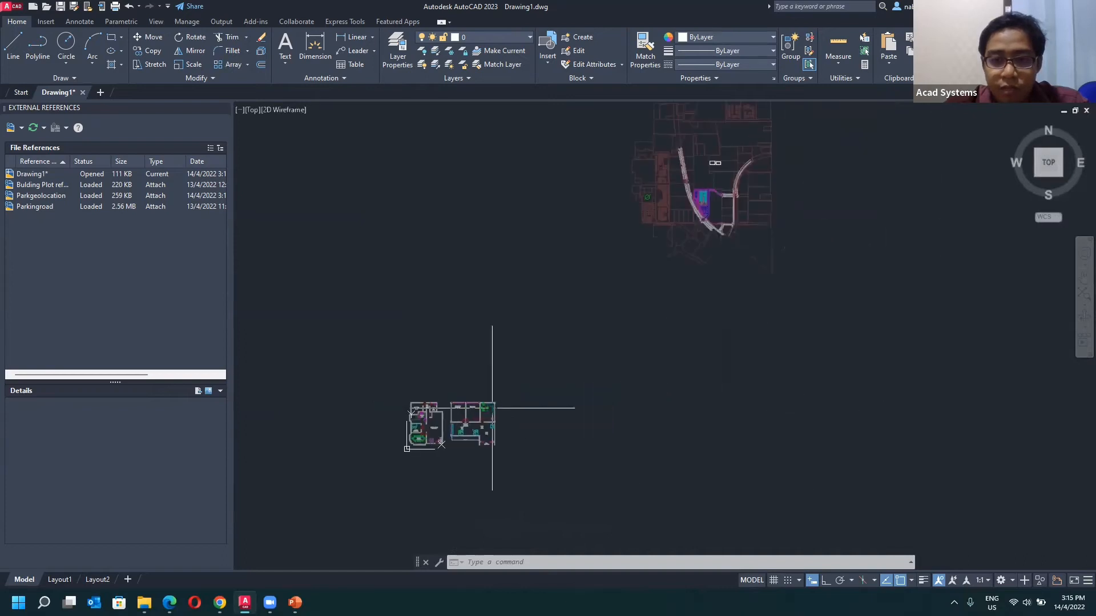
scroll(513, 408, up, 2)
scroll(678, 225, down, 3)
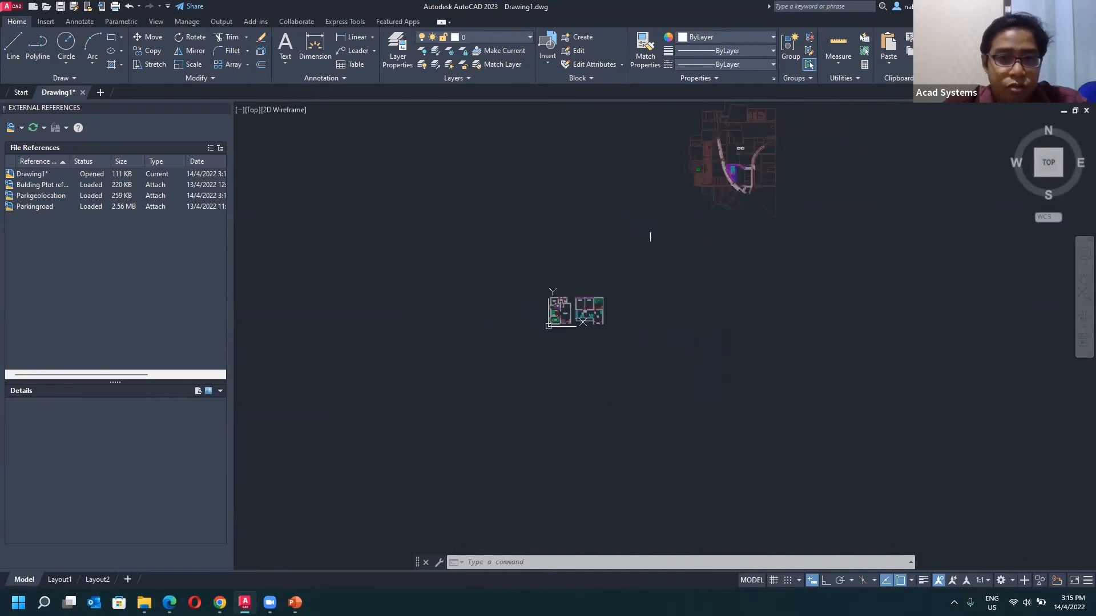
middle_drag(648, 238, 550, 265)
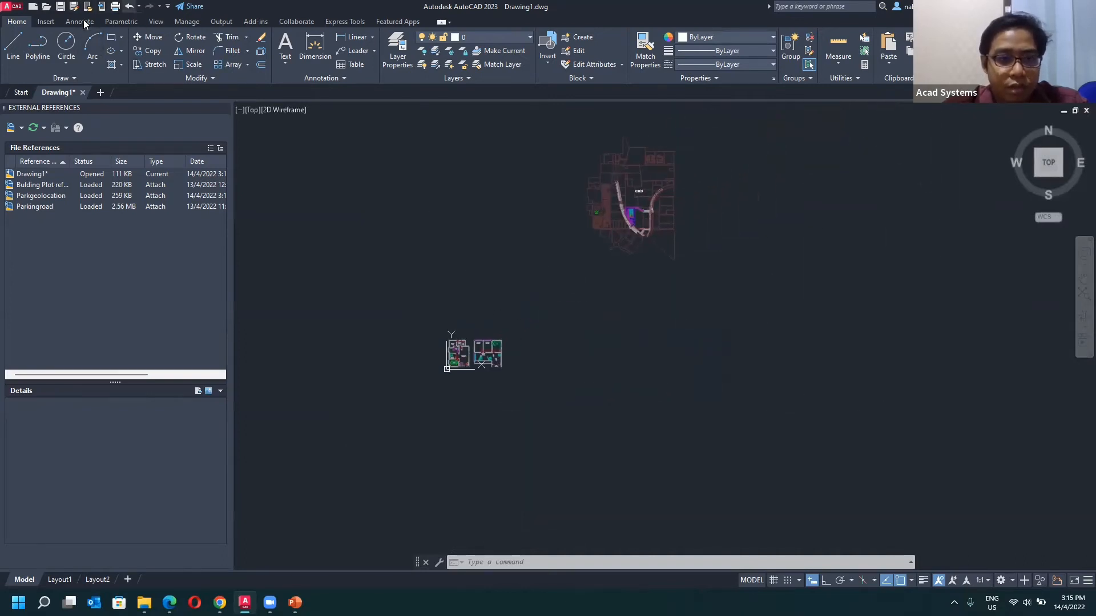
click(129, 7)
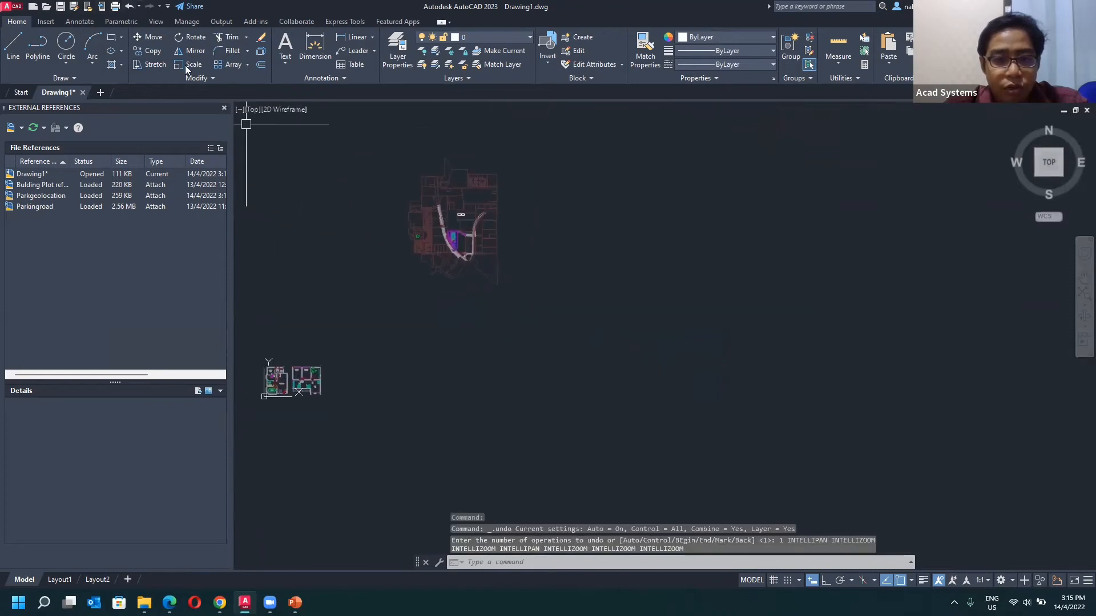
- Detach the Bulding Plot reference drawing from the current drawing
right_click(46, 185)
click(99, 262)
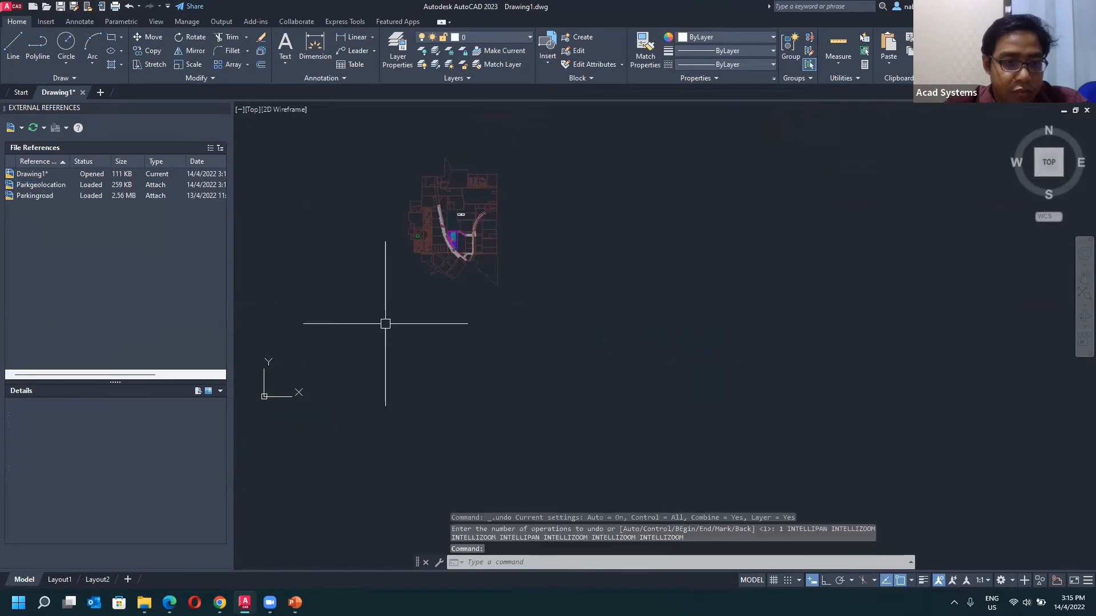
middle_drag(389, 347, 403, 384)
scroll(259, 277, up, 2)
- Start attaching a DWG reference and choose the Bulding Plot reference file
click(21, 127)
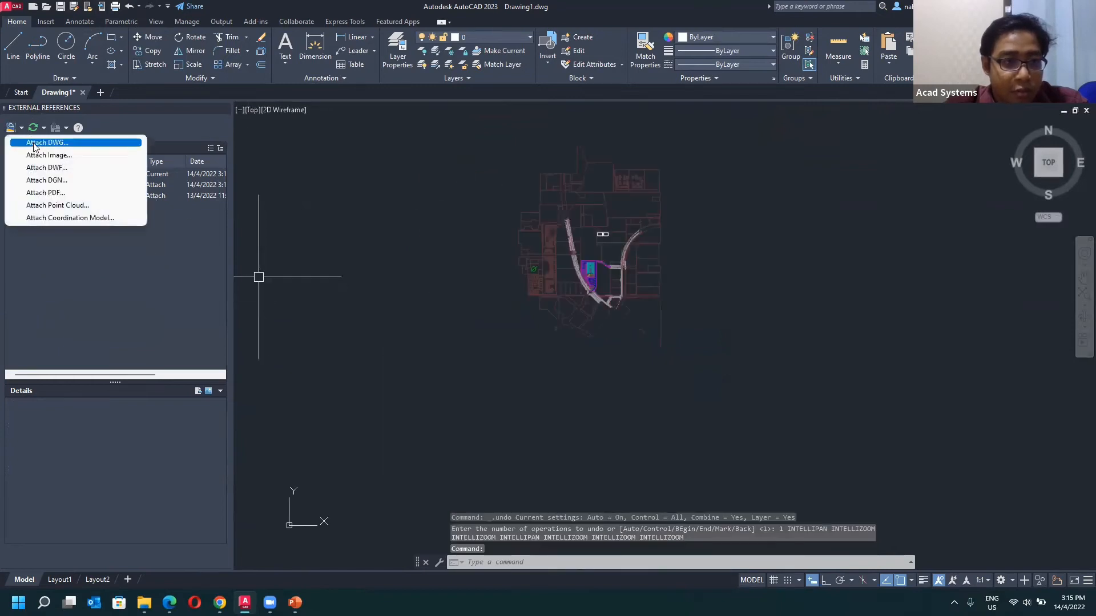
click(40, 142)
click(483, 237)
click(482, 228)
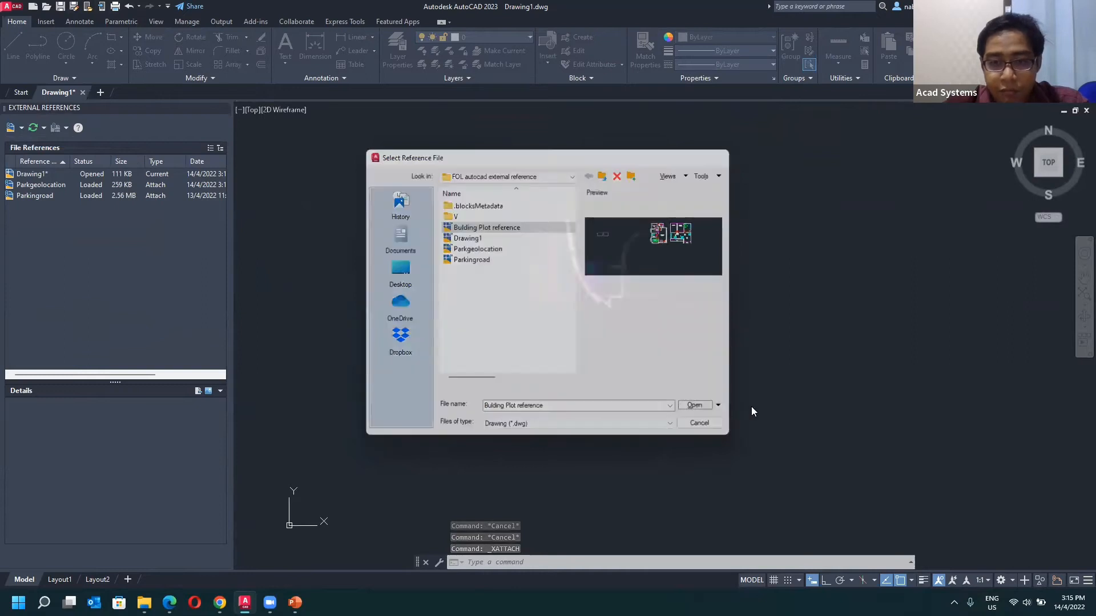
click(696, 407)
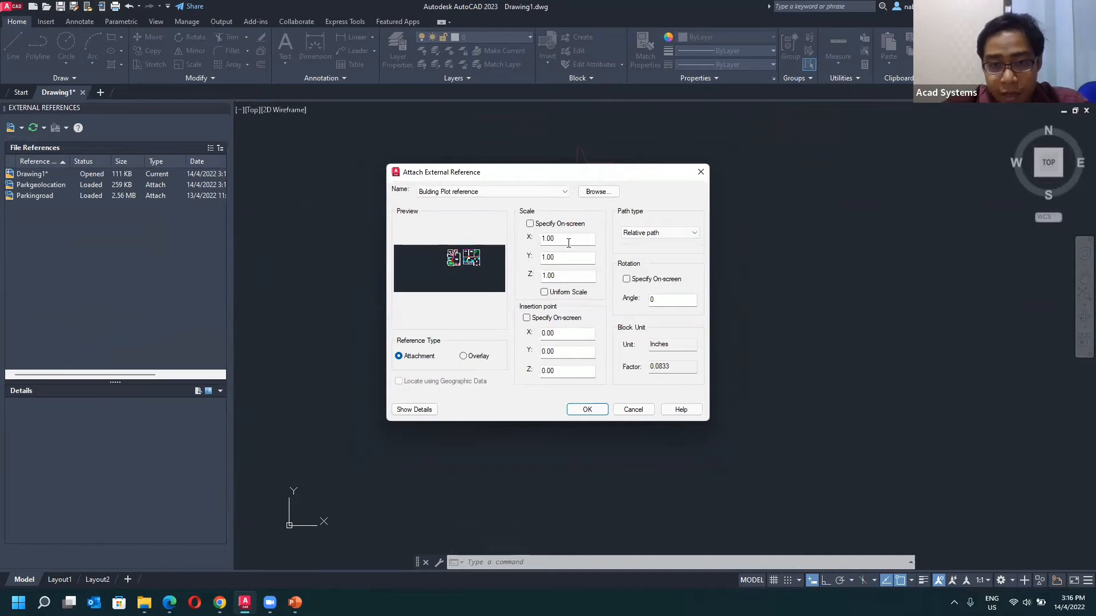
- Set both the scale and the insertion point to be specified on-screen and accept the attachment settings
key(Tab)
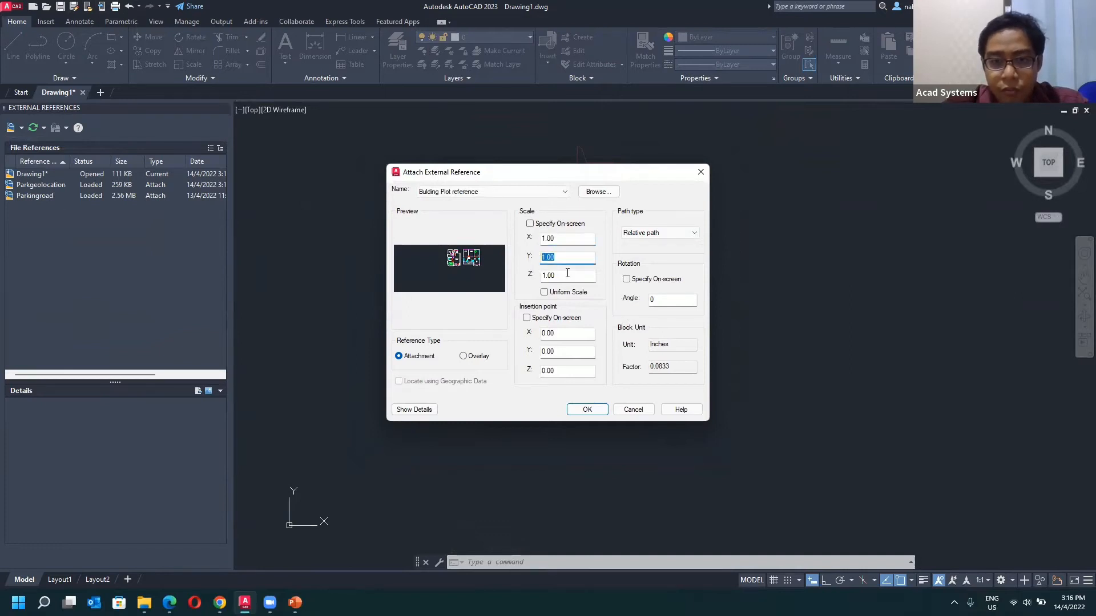
key(Tab)
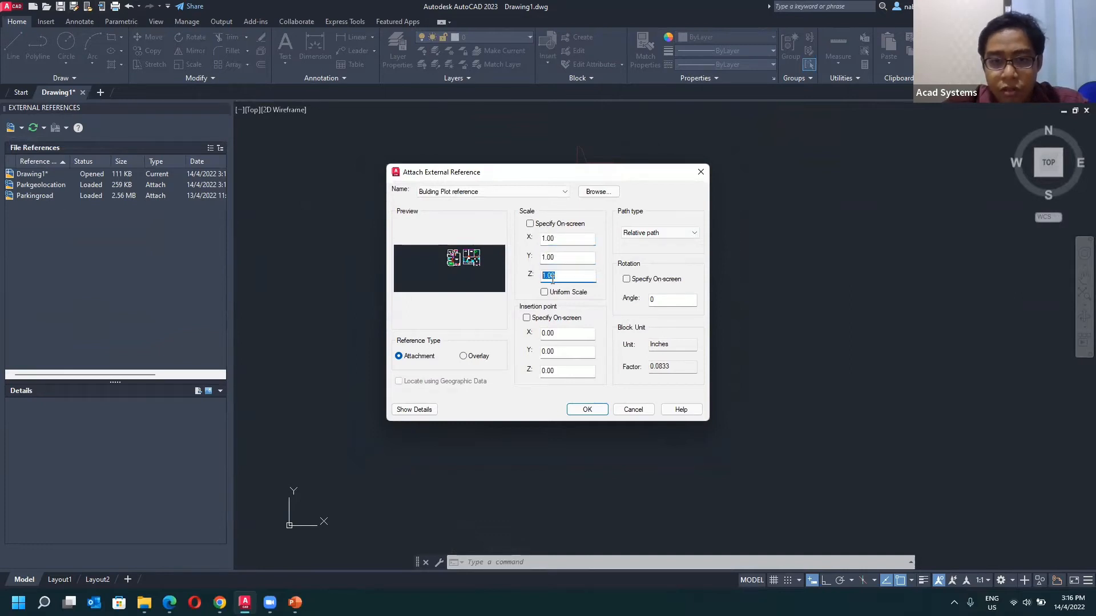
click(530, 224)
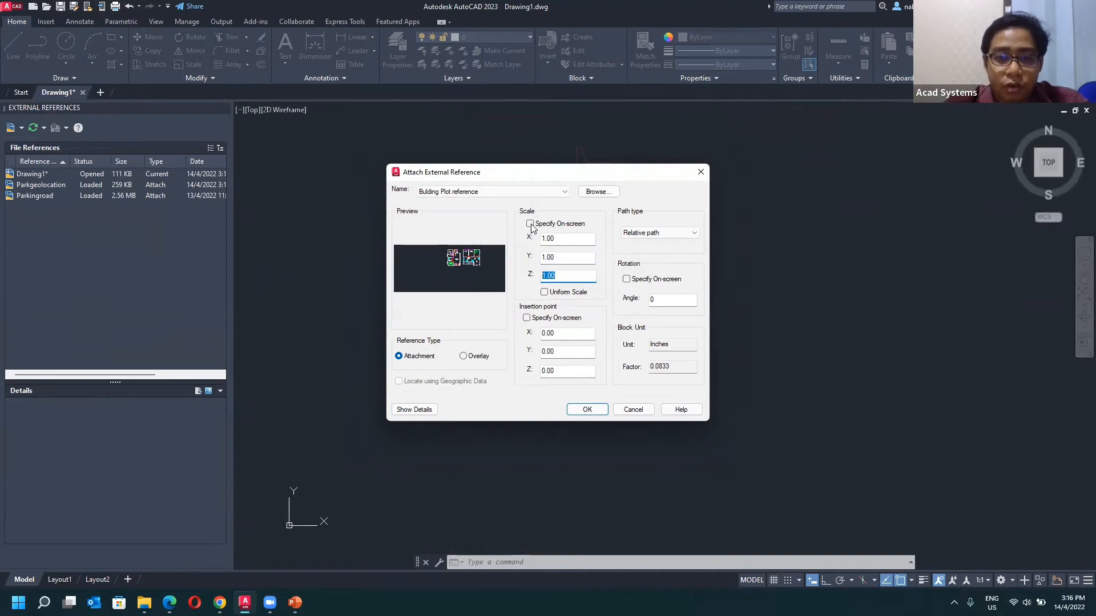
click(527, 318)
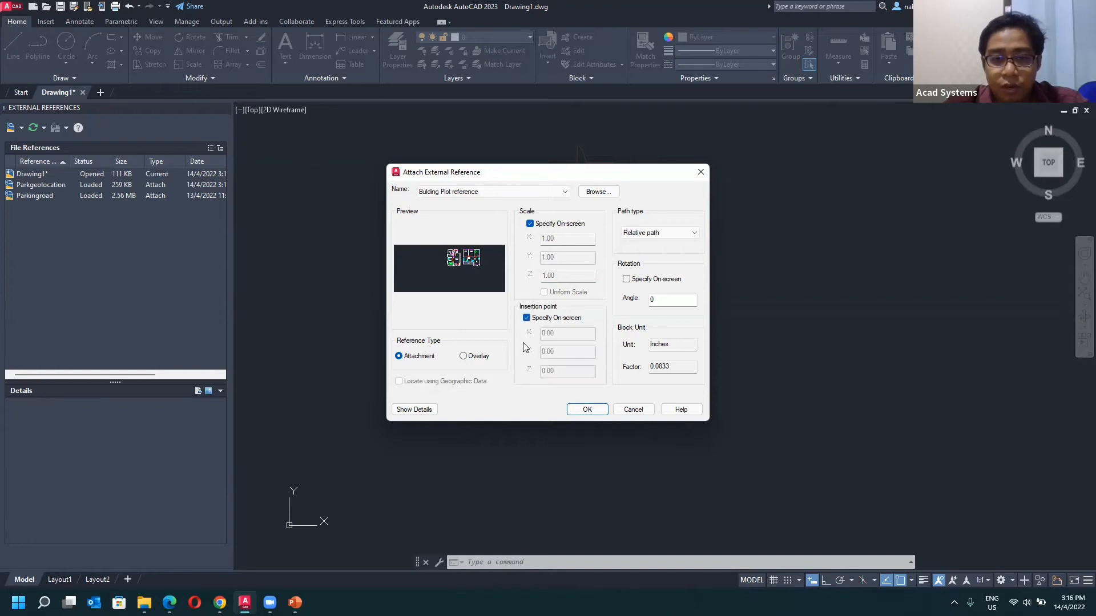
click(588, 410)
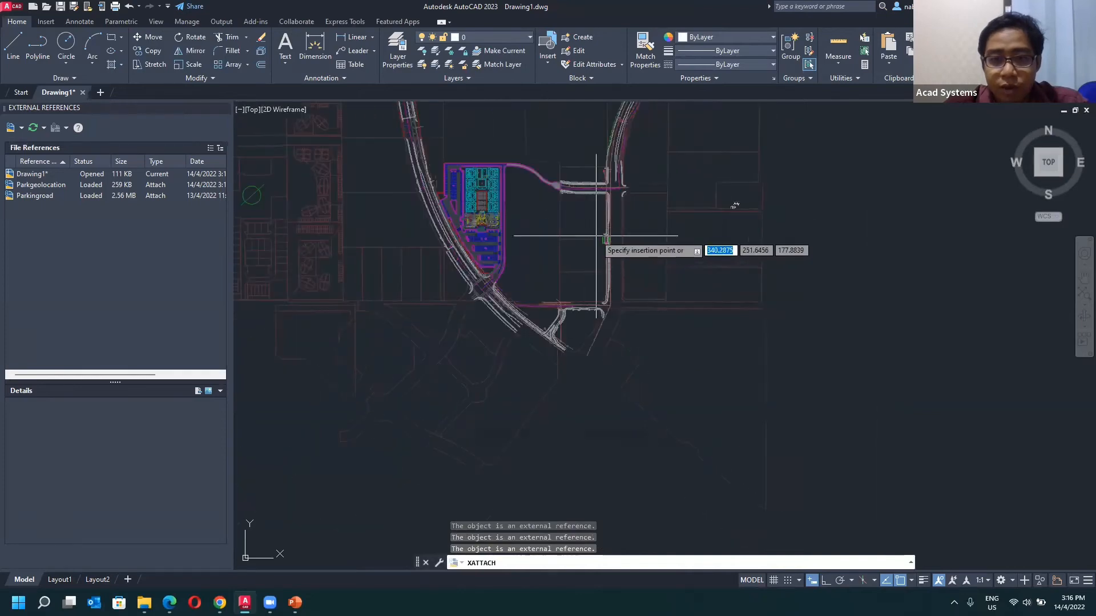
- Place the reference's insertion point at the lower-left corner of the empty plot beside the road and choose separate XYZ scale factors
scroll(594, 239, up, 5)
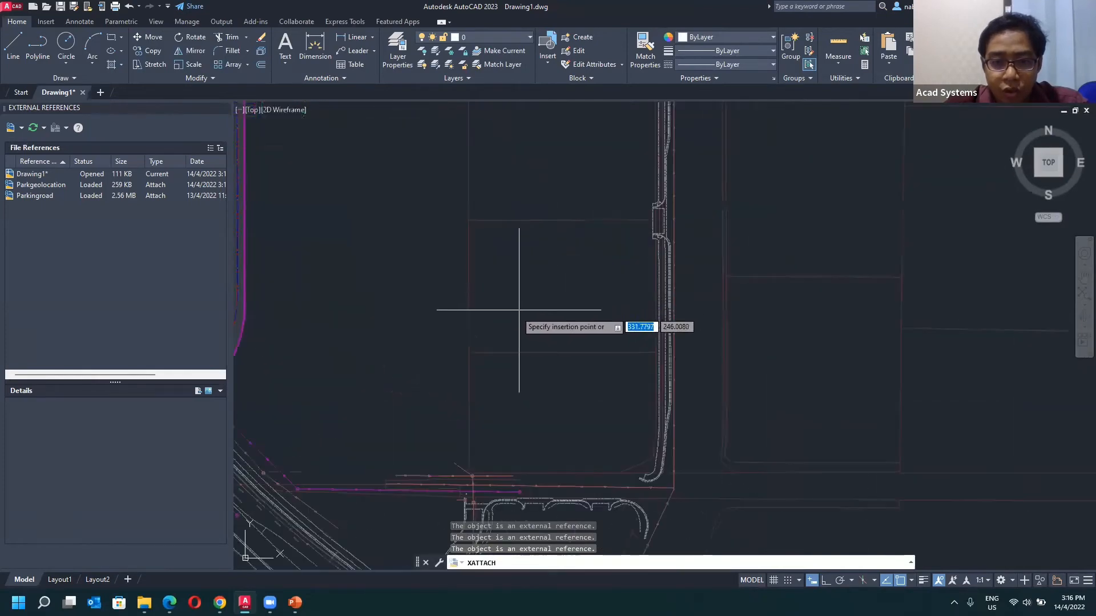
scroll(519, 310, up, 2)
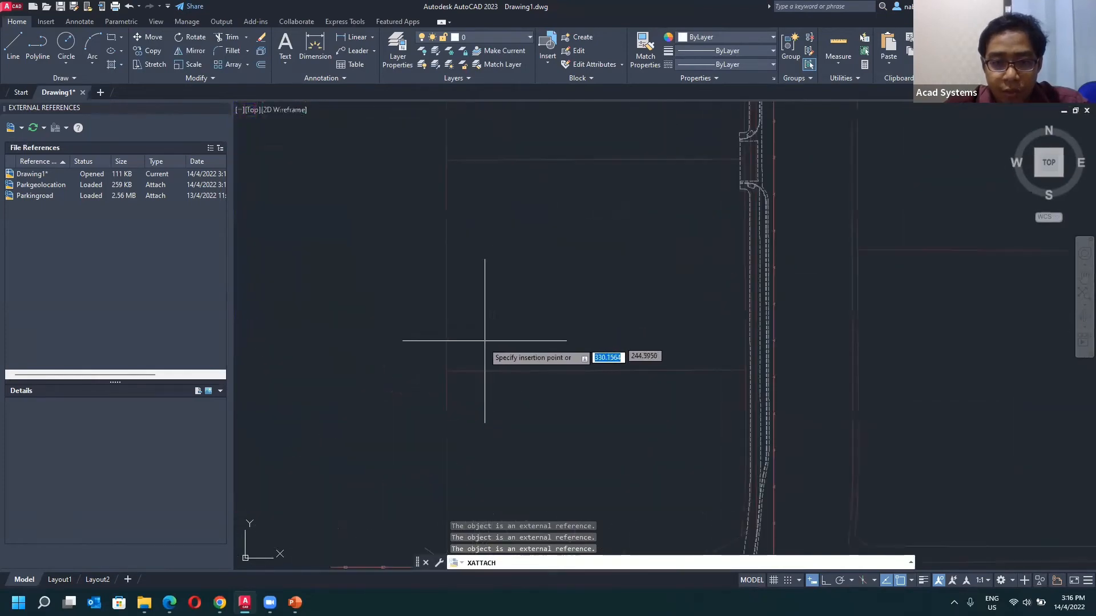
click(447, 371)
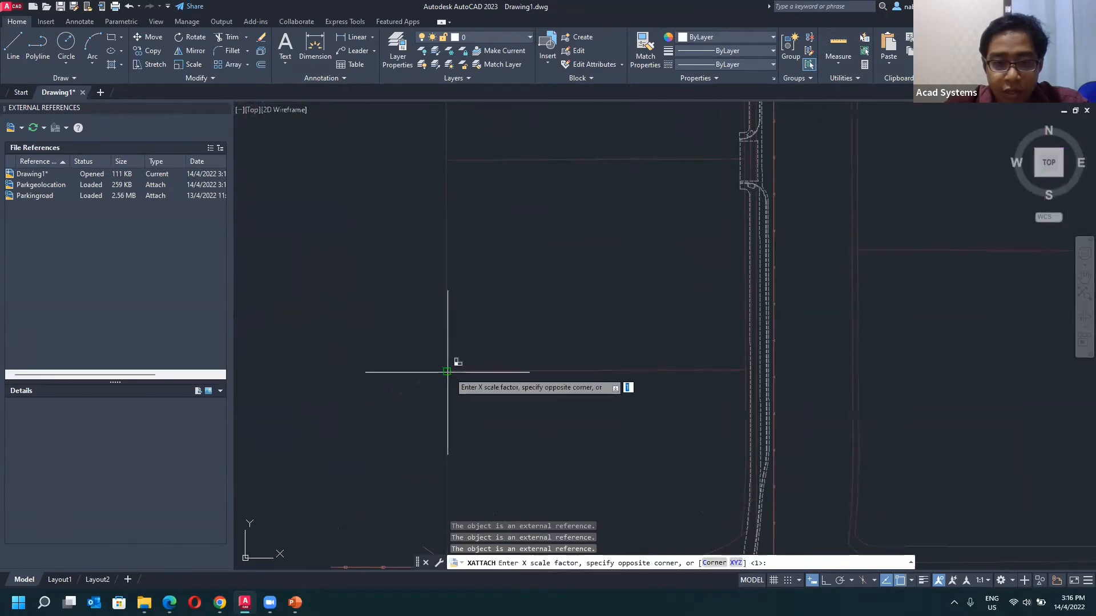
scroll(627, 362, down, 1)
scroll(644, 350, up, 3)
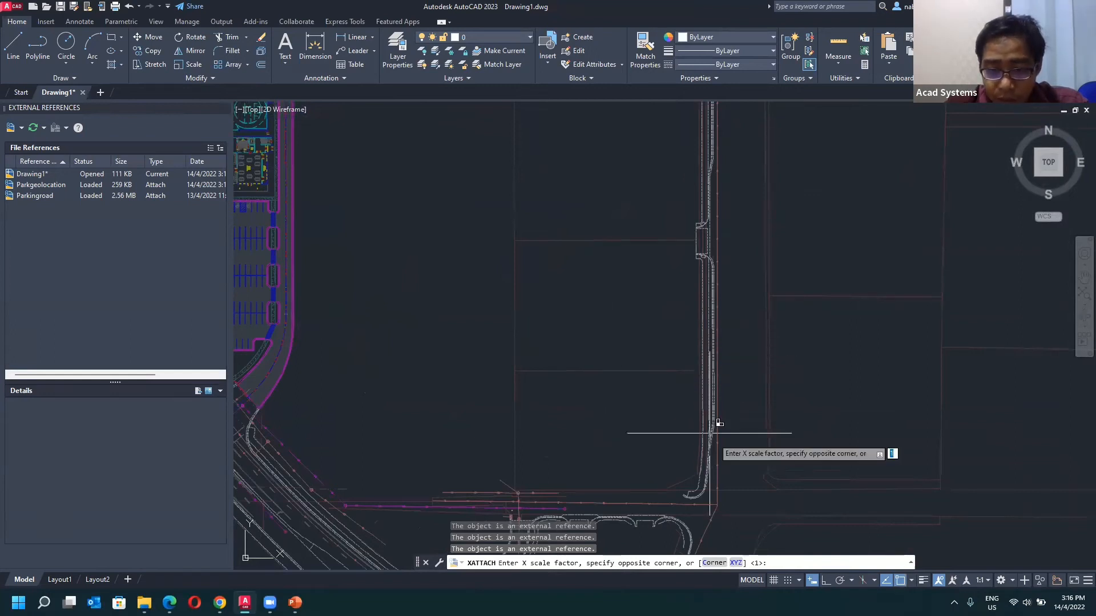
click(735, 563)
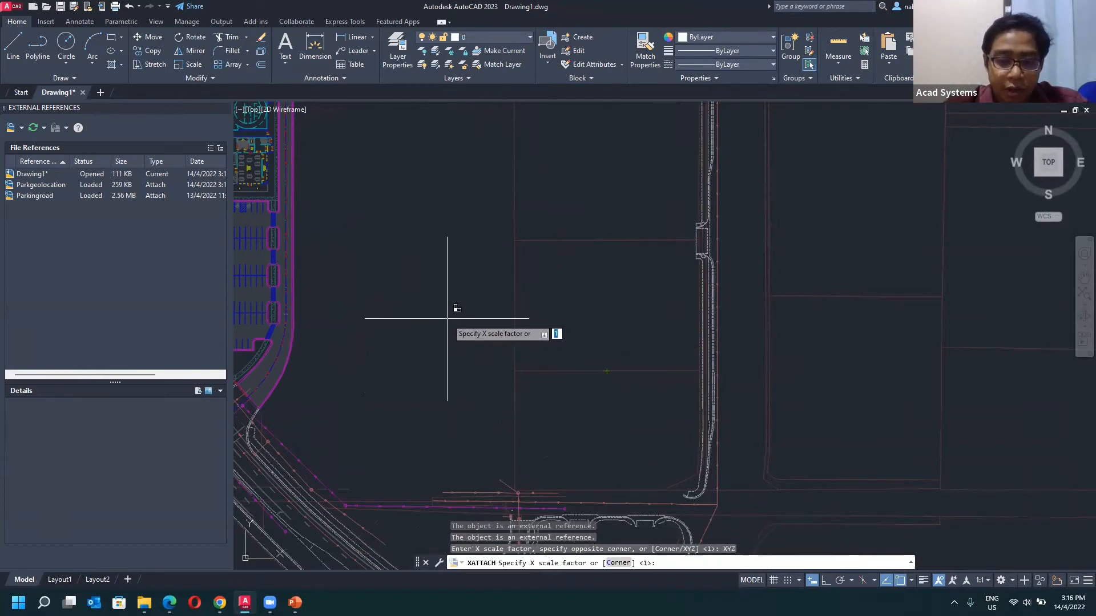
text(0/0)
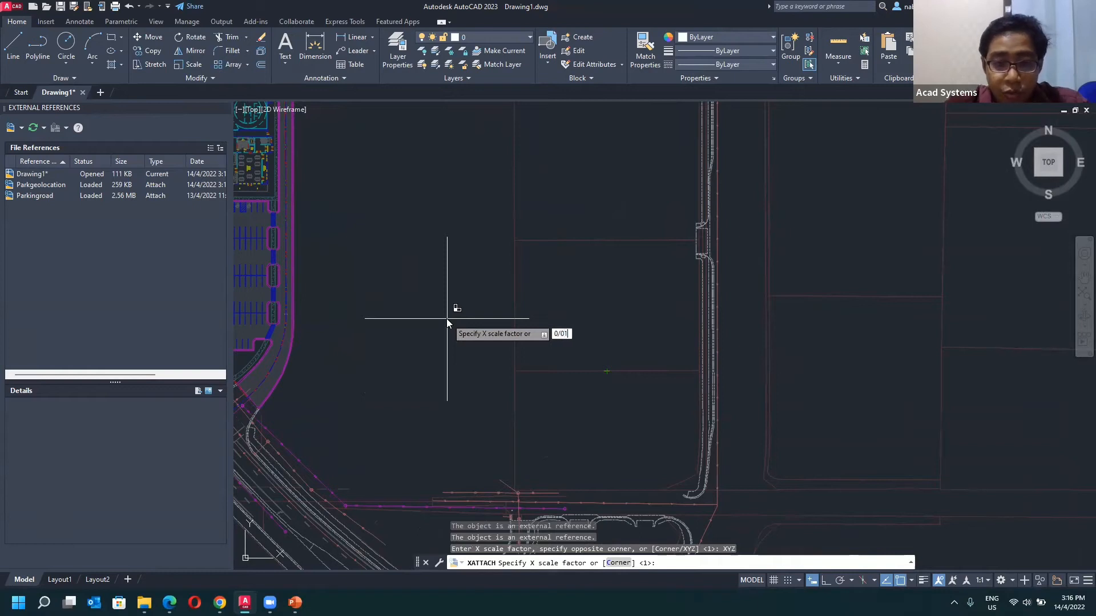
key(BackSpace)
key(BackSpace)
text(.01)
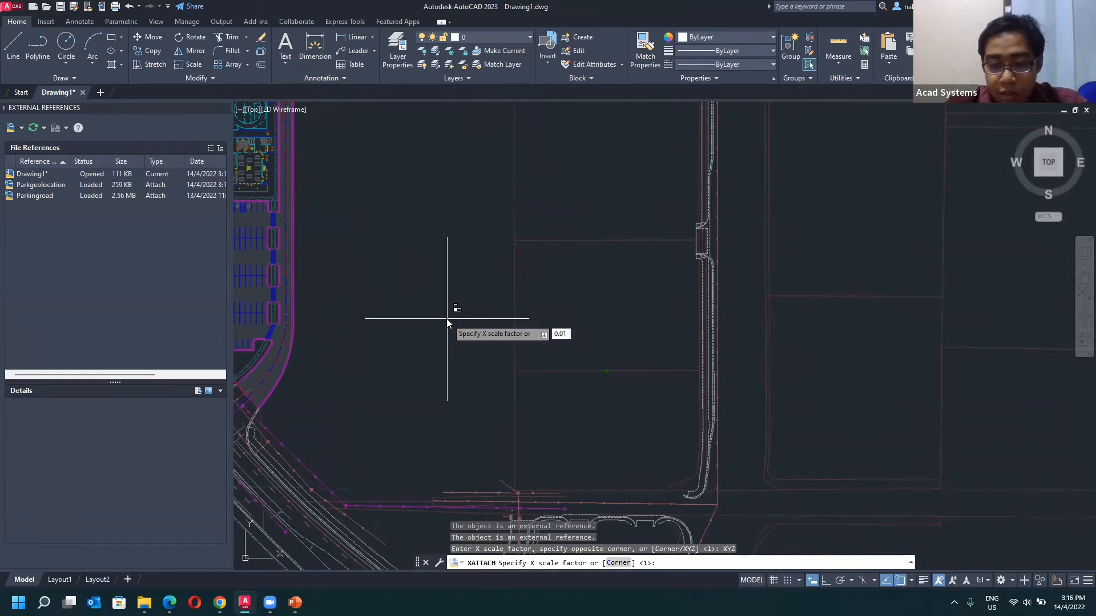
key(Return)
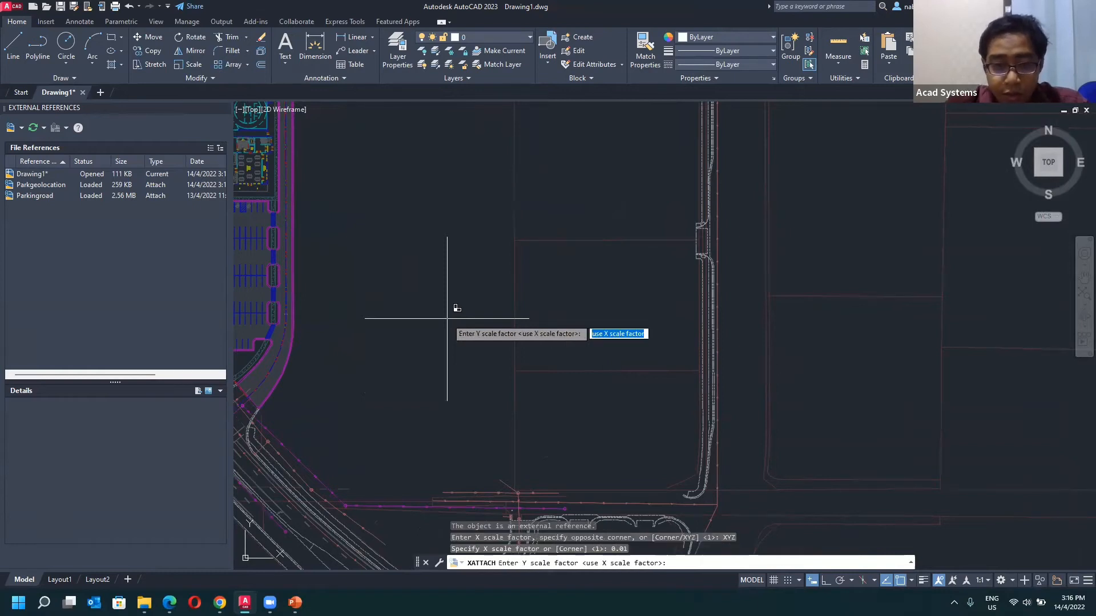
text(0.01)
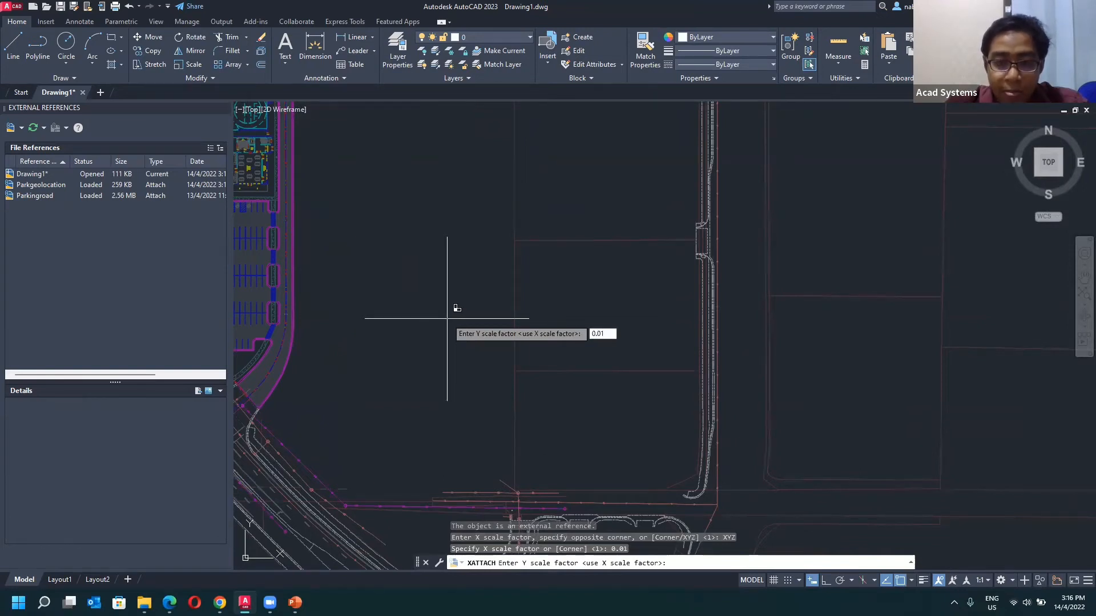
key(Return)
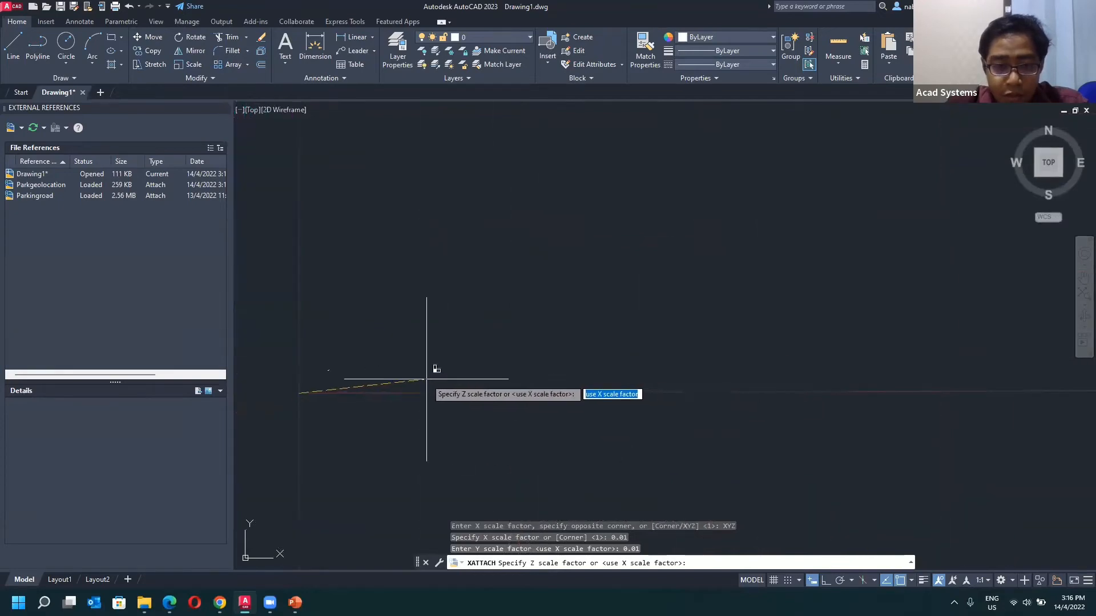
key(Escape)
scroll(502, 306, down, 3)
right_click(534, 301)
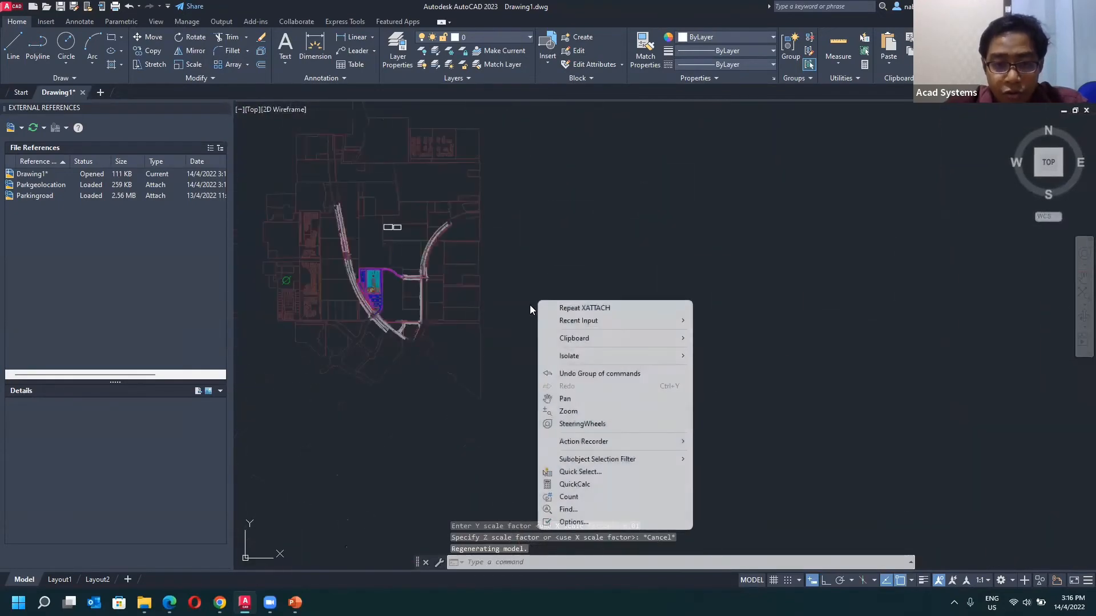
key(Escape)
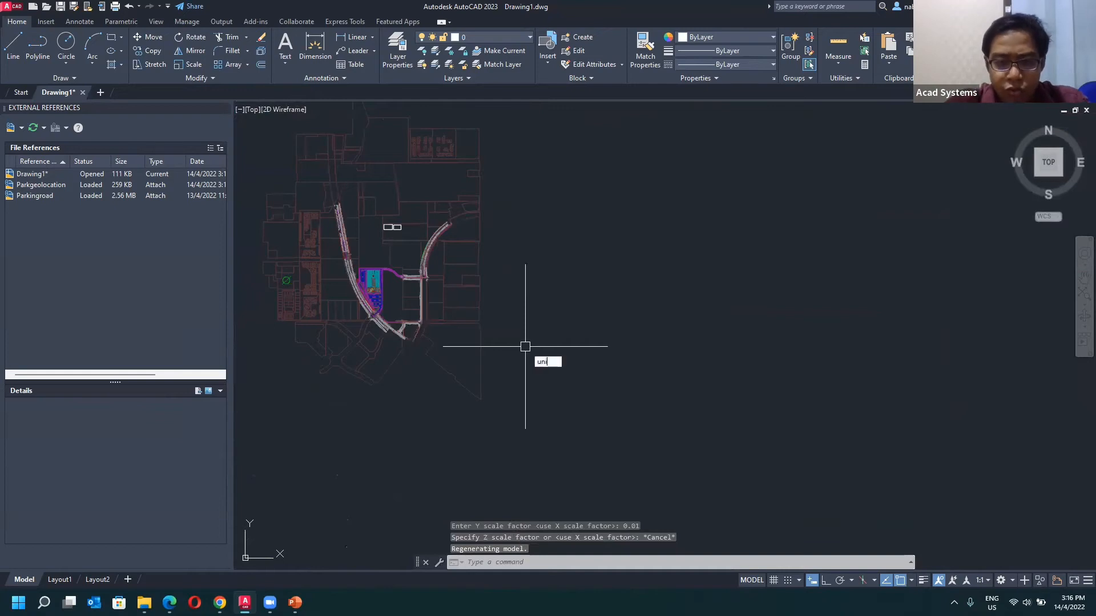
- Set the drawing's insertion scale units to Inches
text(ts)
key(Return)
click(506, 302)
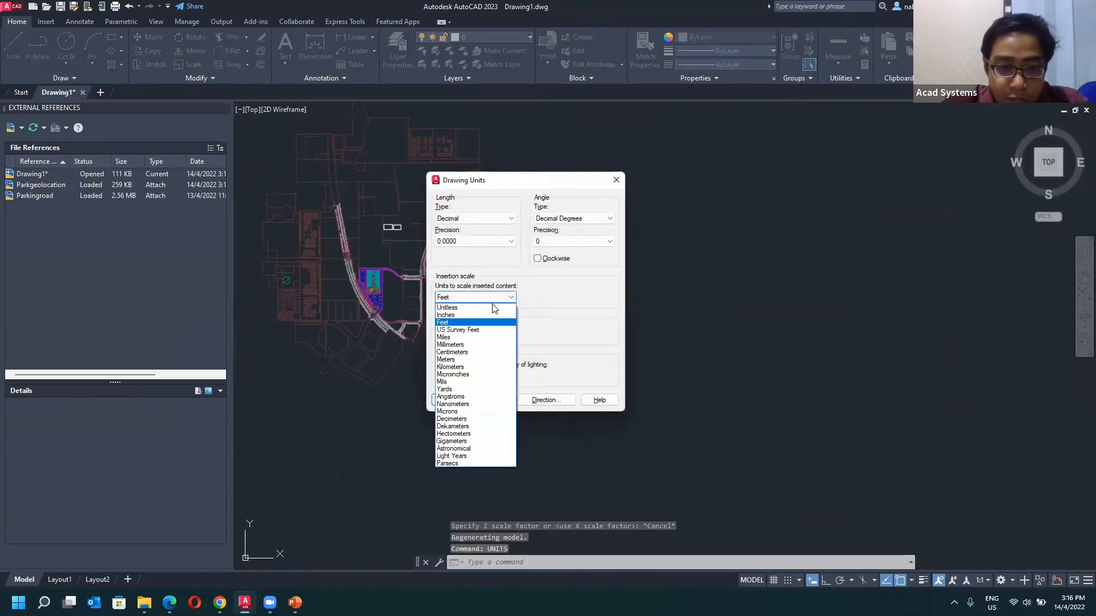
click(447, 308)
click(545, 336)
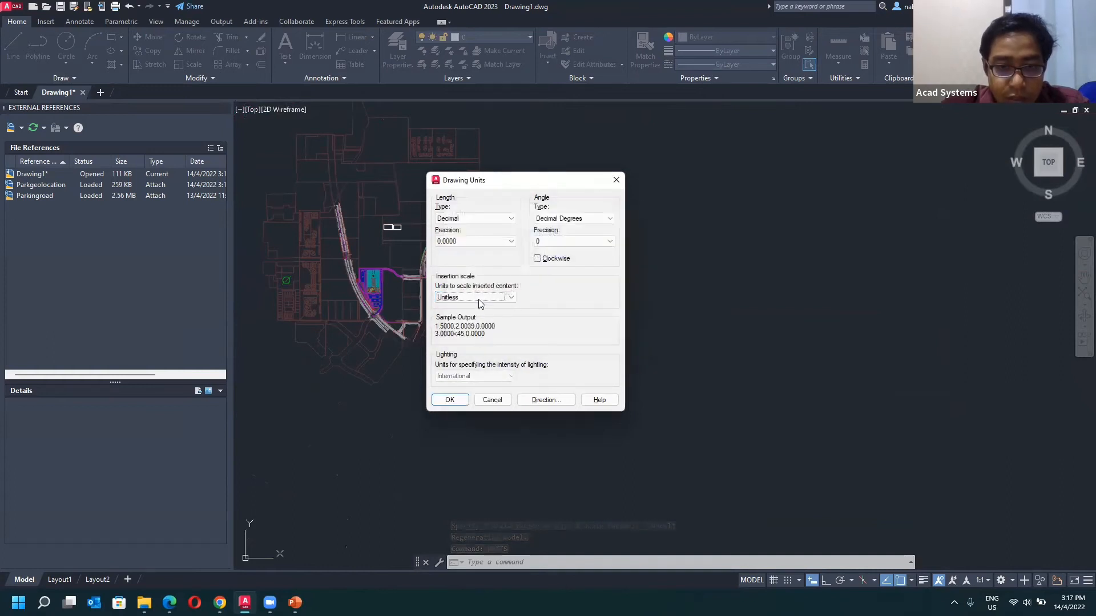
click(507, 297)
click(459, 315)
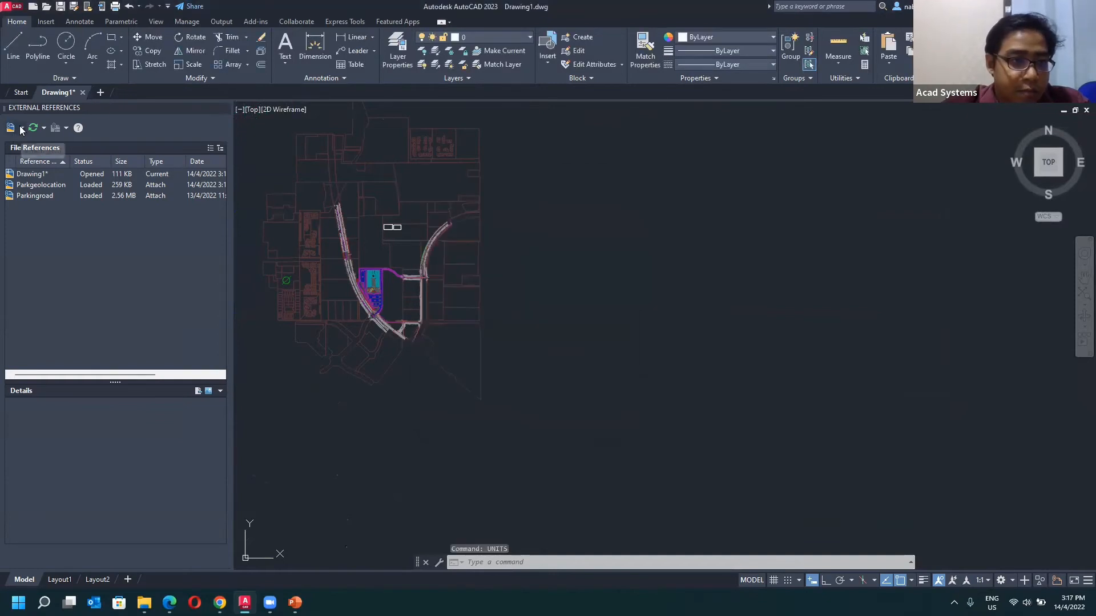
- Attach the Bulding Plot reference drawing as an external reference, with scale and insertion point specified on-screen
click(22, 128)
click(41, 143)
click(488, 228)
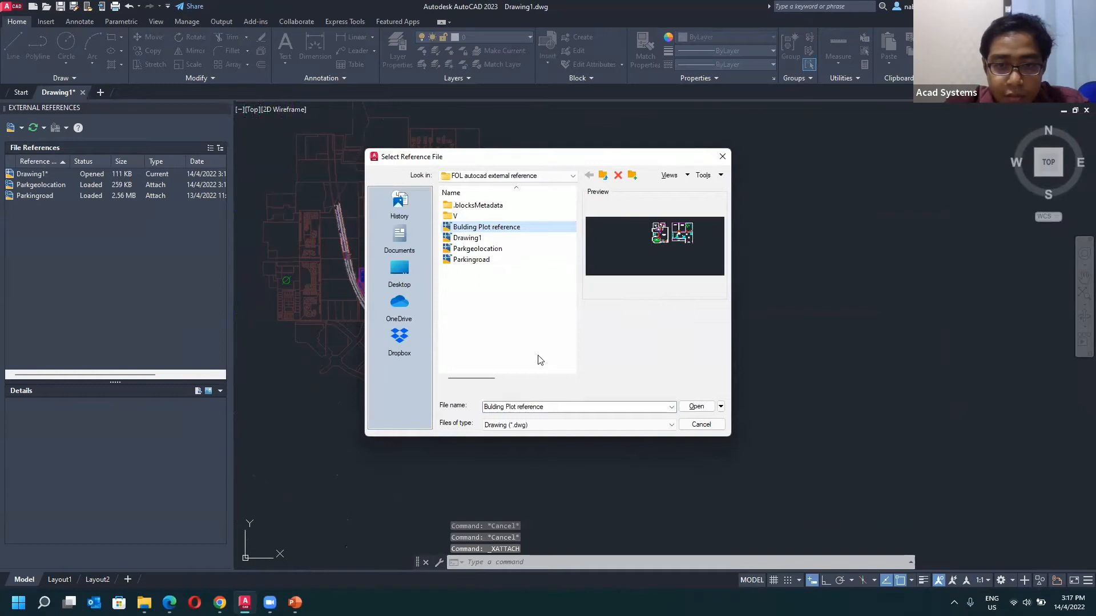
key(Return)
drag(668, 372, 638, 381)
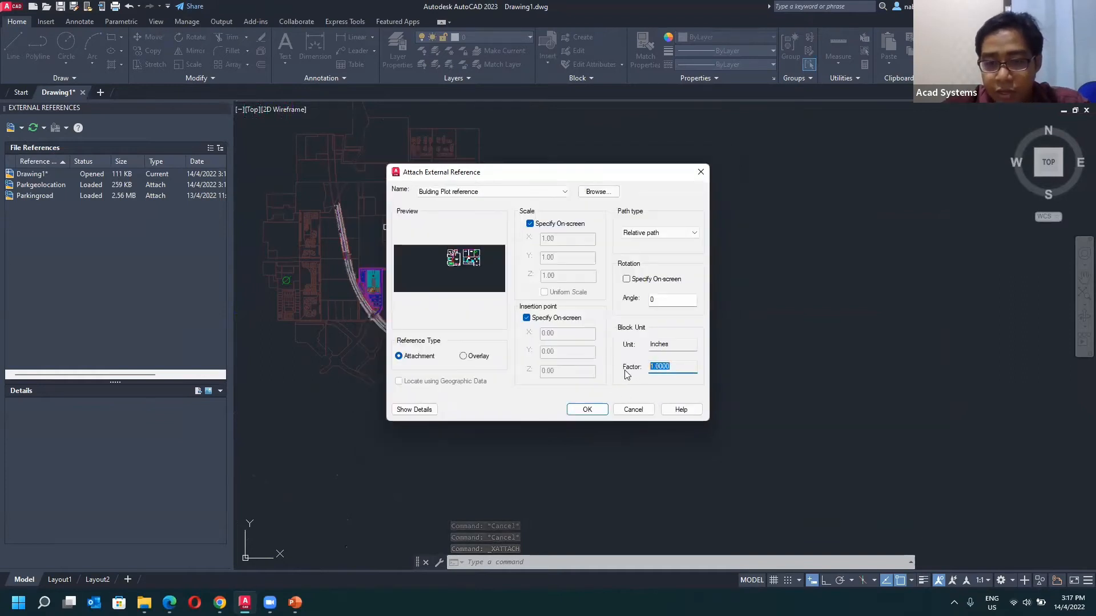
click(588, 410)
- Place the reference at the lower-left corner of the plot beside the road, with X and Y scale factors 0.01 and Z matching X
scroll(388, 368, up, 6)
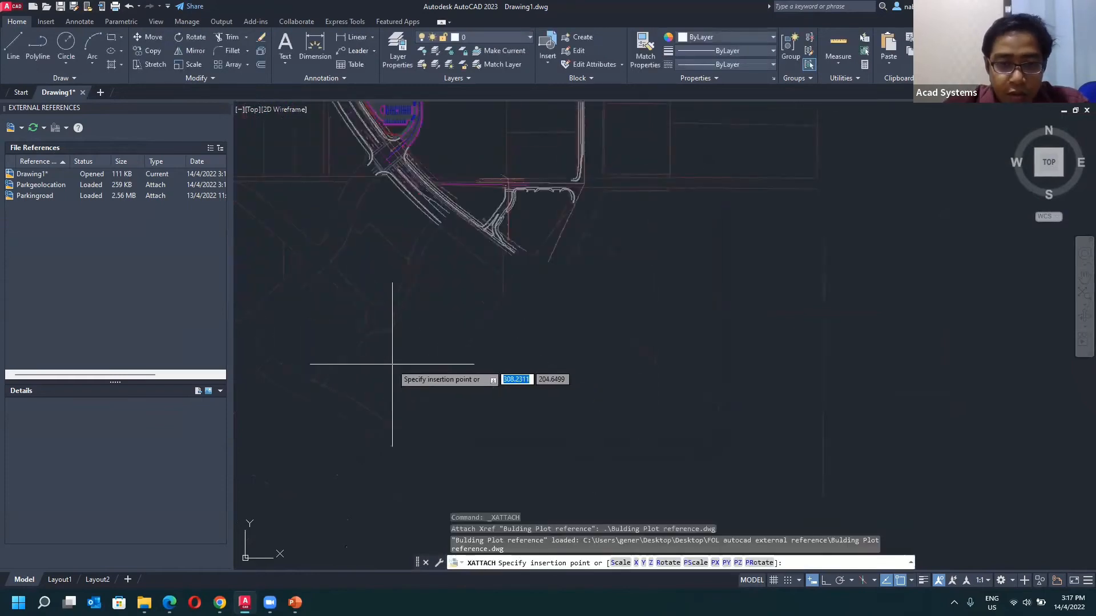
scroll(371, 447, up, 4)
click(513, 405)
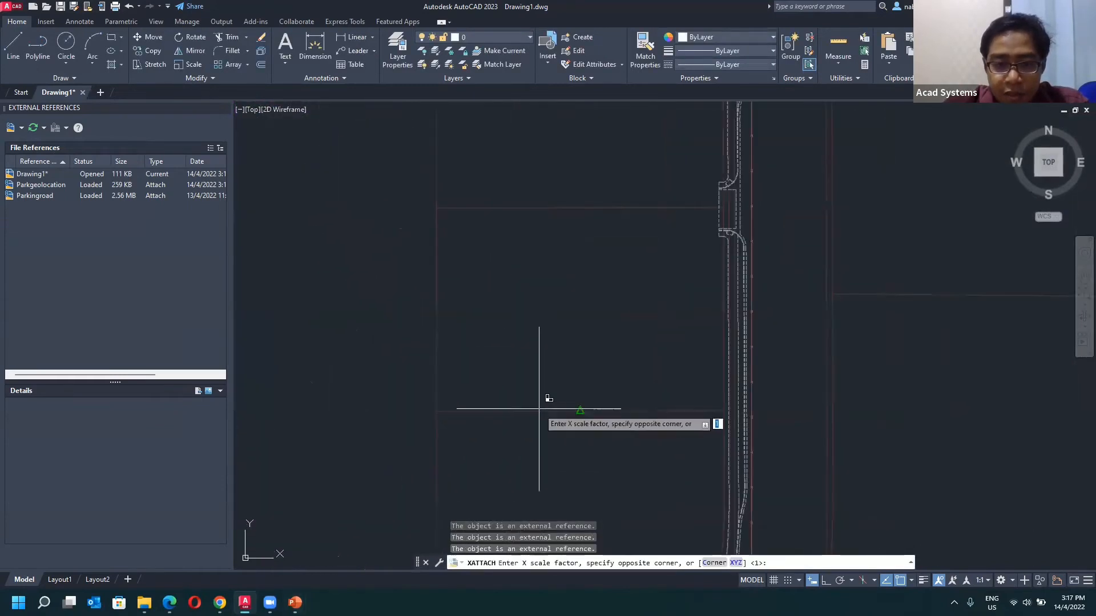
click(735, 563)
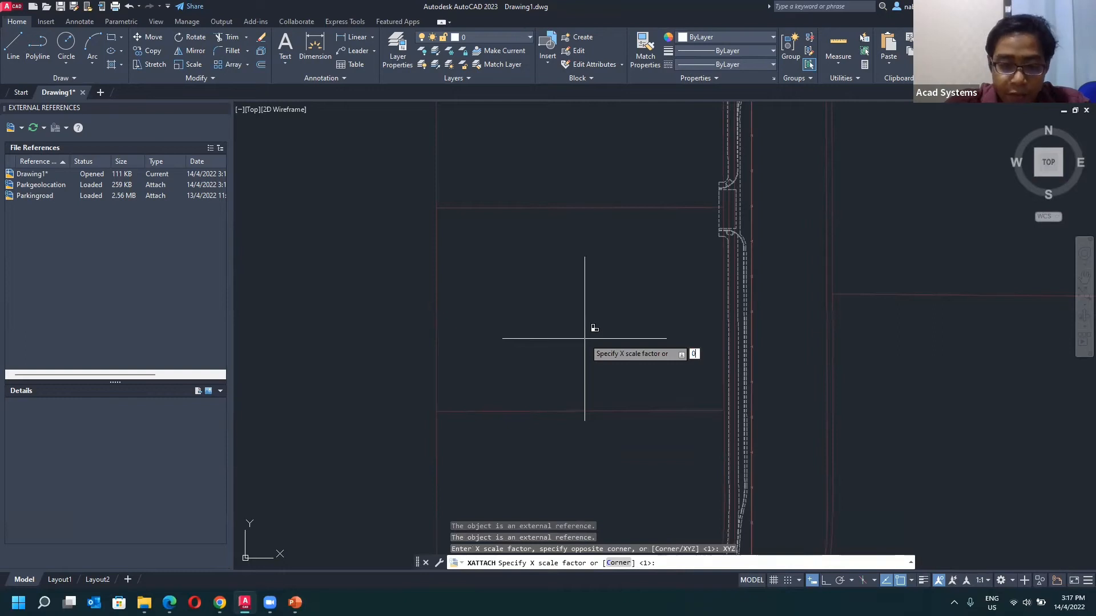
text(0.01)
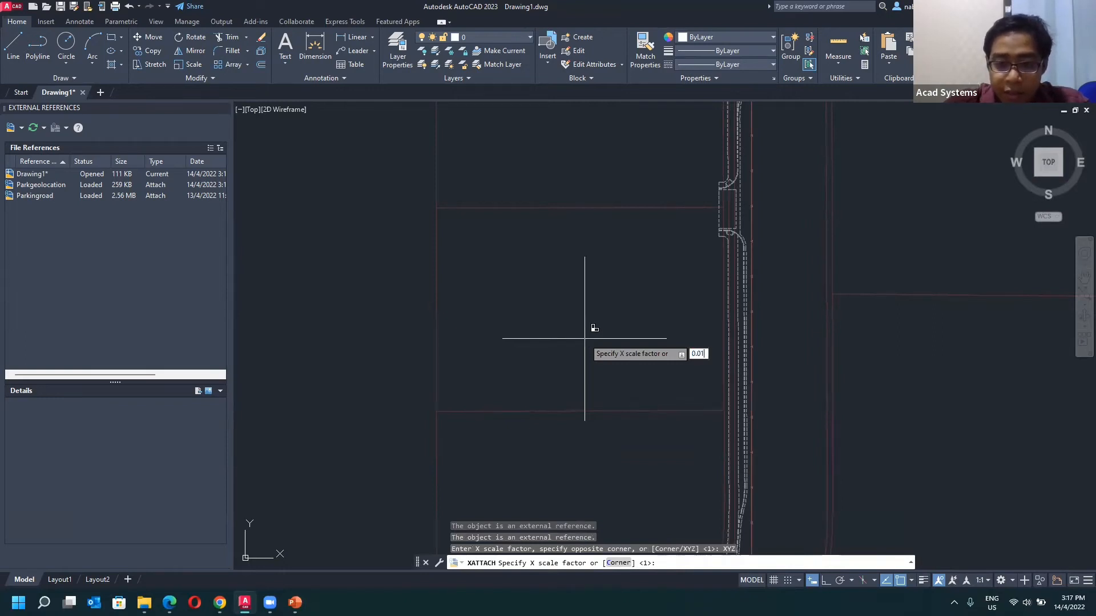
key(Return)
text(0.01)
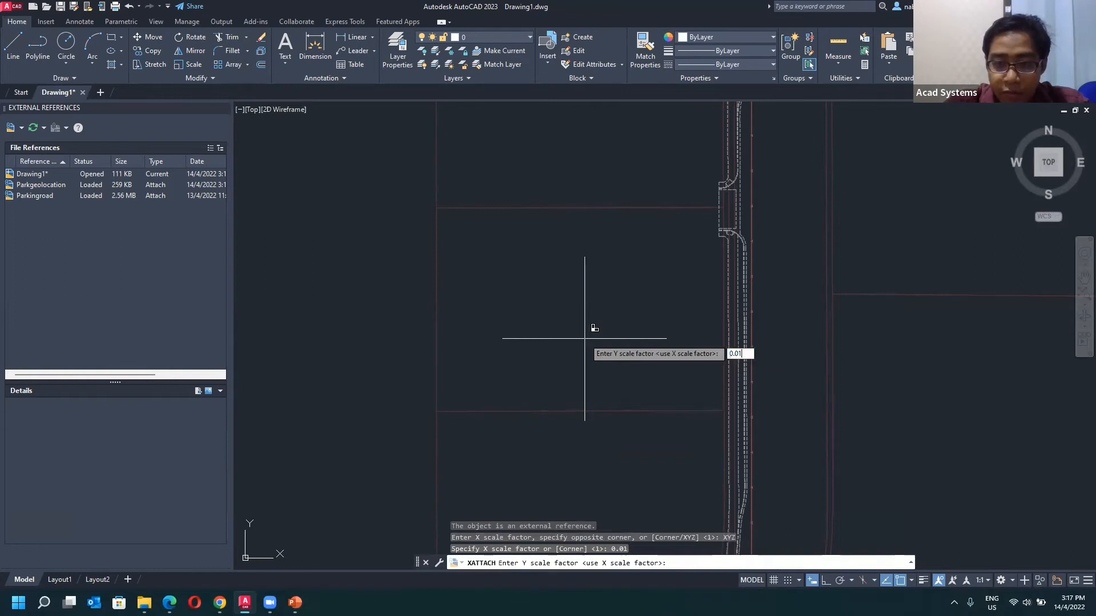
key(Return)
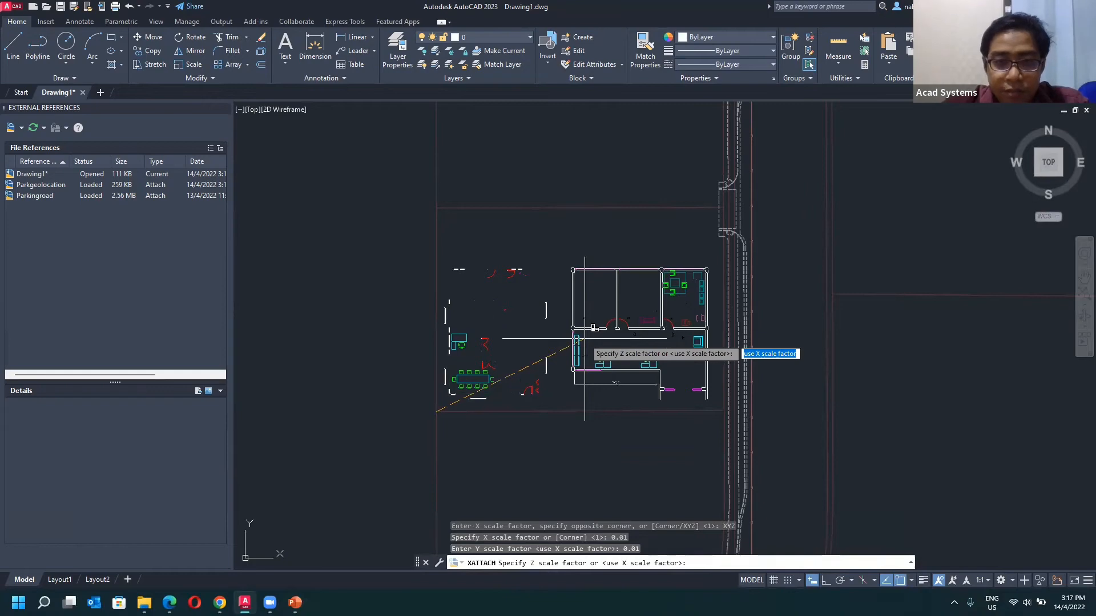
key(Return)
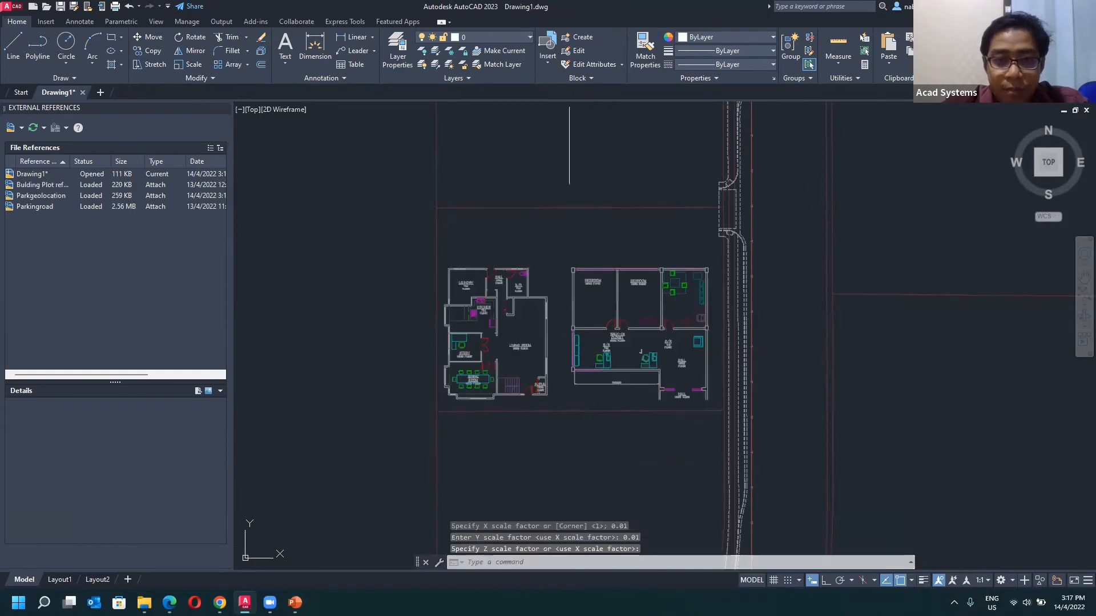
- Examine the placed building plans in relation to the surrounding roads, parking area and site plots
scroll(447, 213, down, 5)
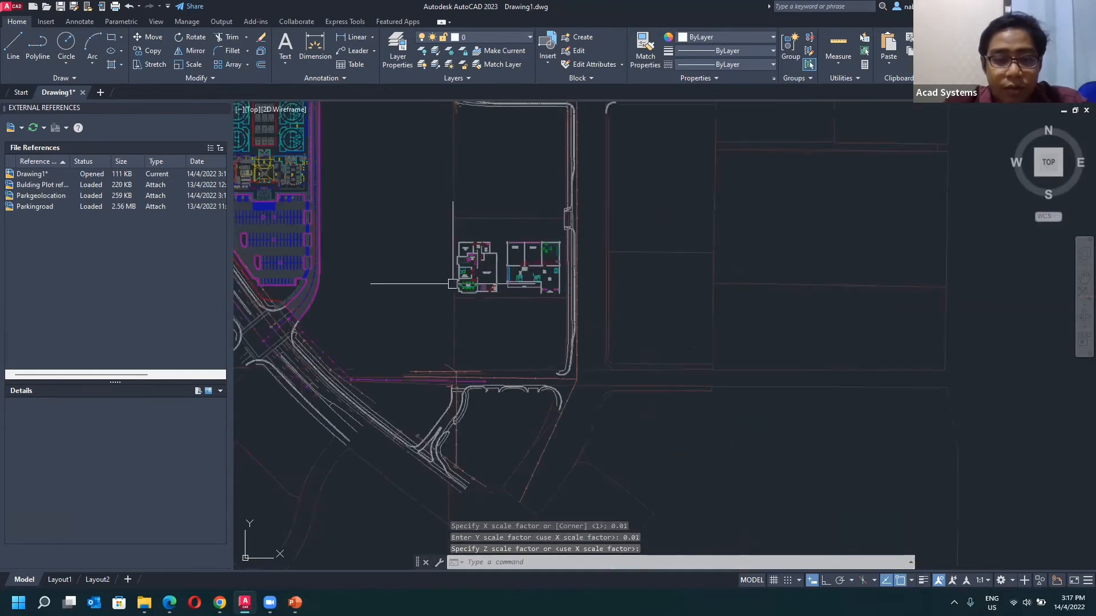
scroll(460, 197, down, 2)
mouse_move(434, 254)
middle_down()
mouse_move(506, 301)
mouse_move(599, 333)
middle_up()
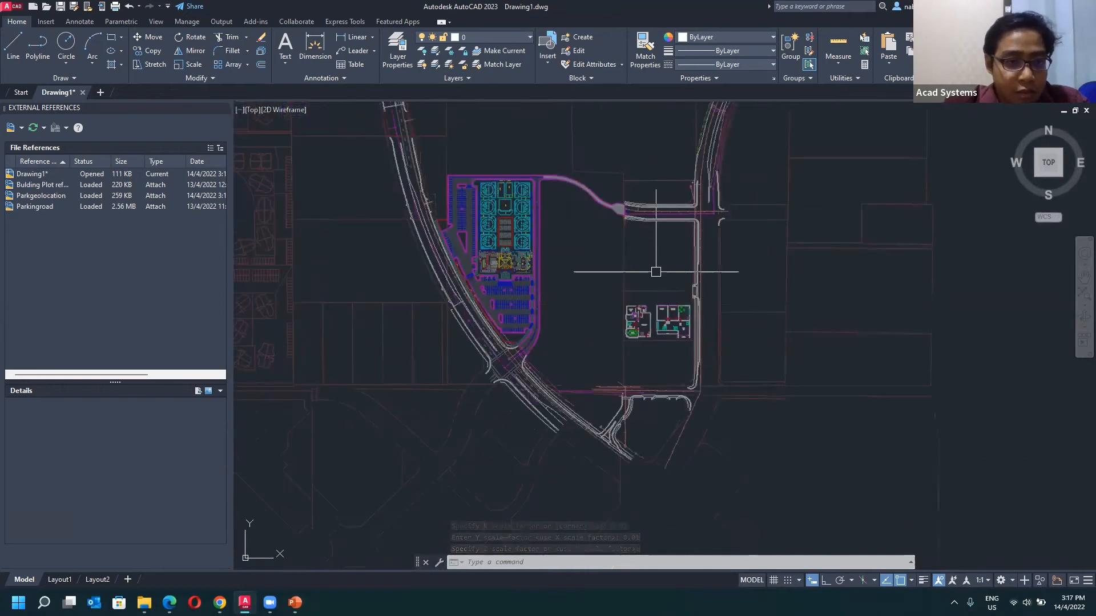
scroll(575, 253, down, 2)
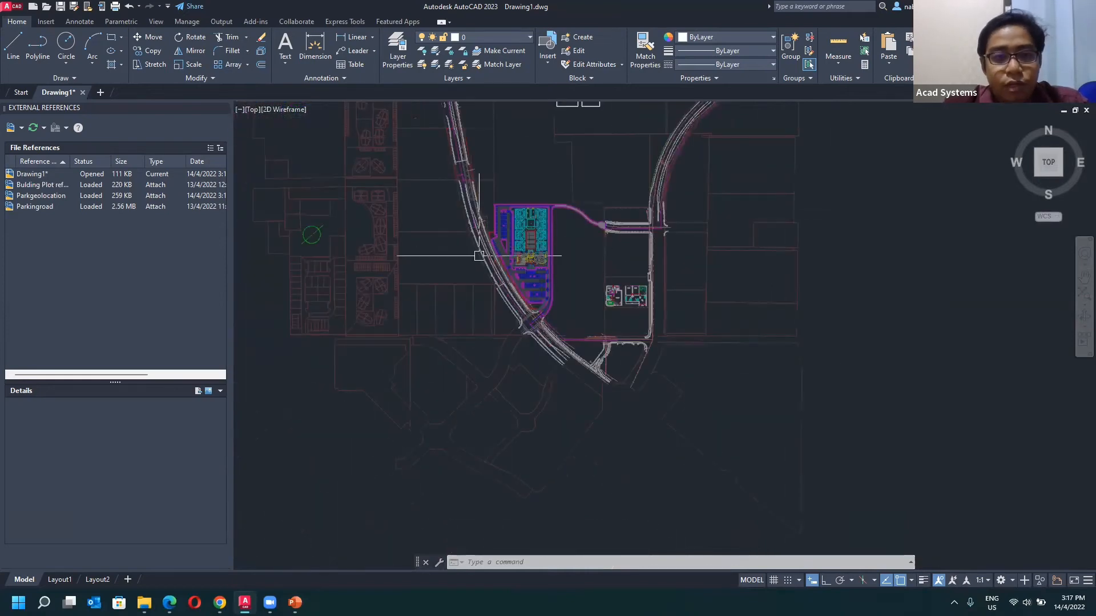
scroll(480, 257, down, 2)
scroll(574, 282, up, 6)
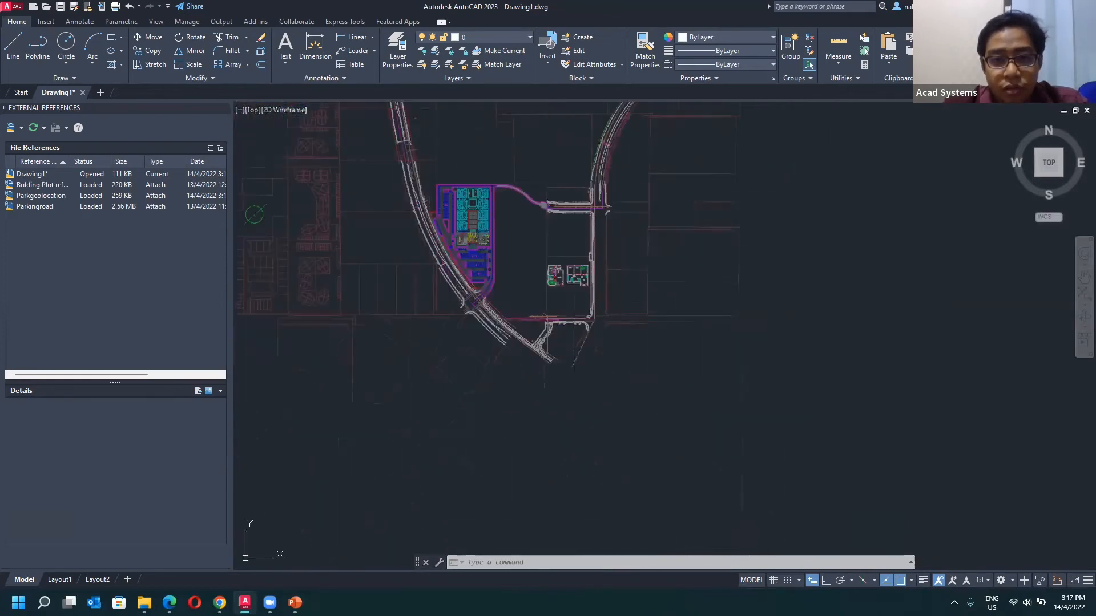
click(565, 257)
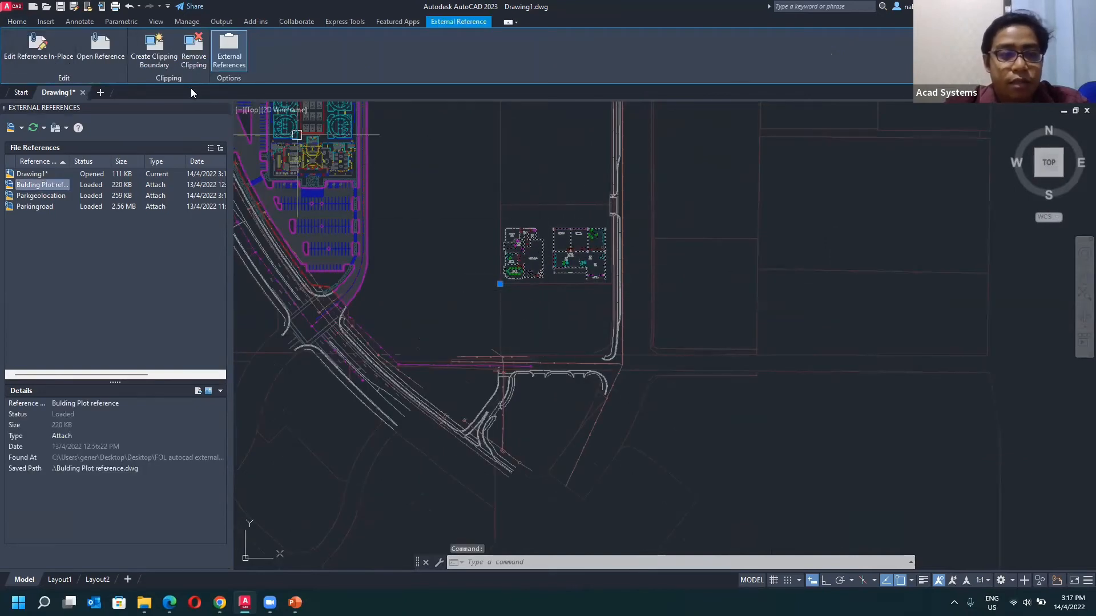
key(Escape)
scroll(465, 184, down, 4)
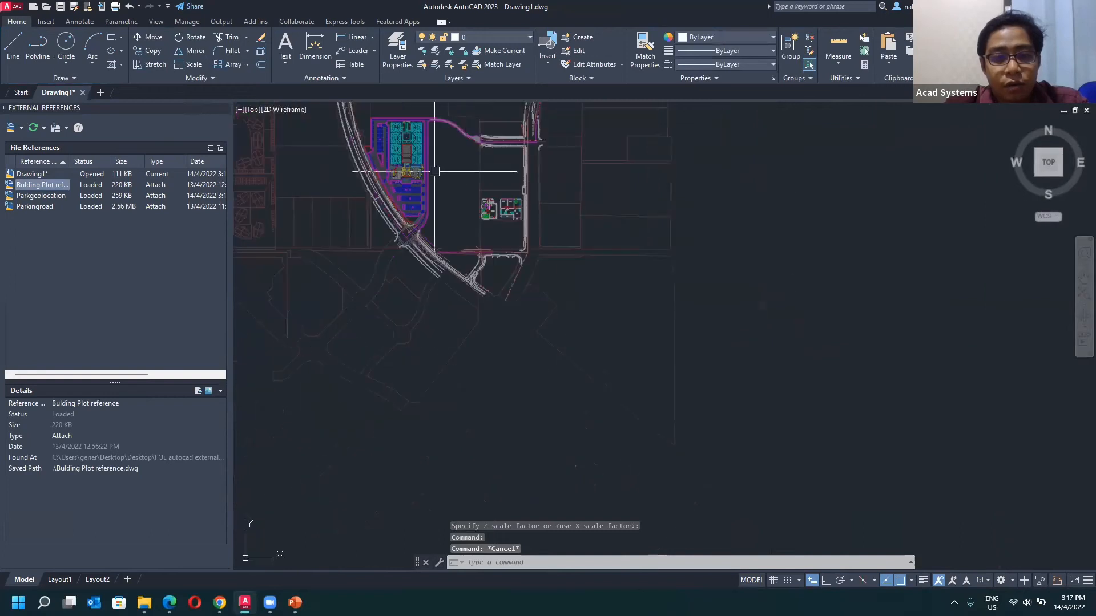
mouse_move(479, 231)
middle_down()
mouse_move(521, 296)
mouse_move(537, 348)
middle_up()
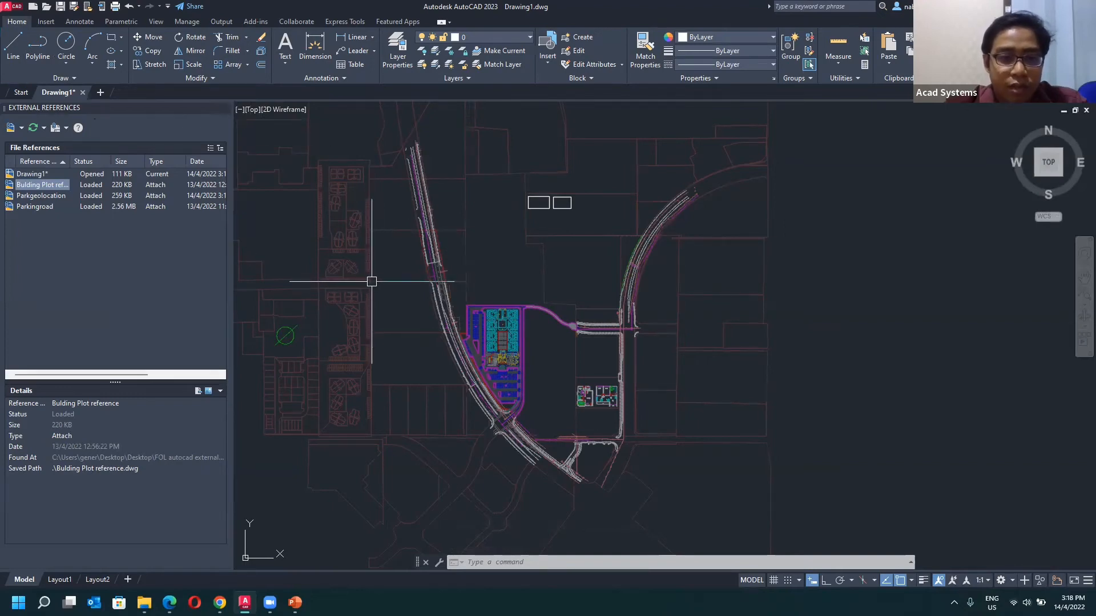
- Bind the Parkgeolocation external reference into the drawing using the Bind type
click(40, 195)
right_click(40, 200)
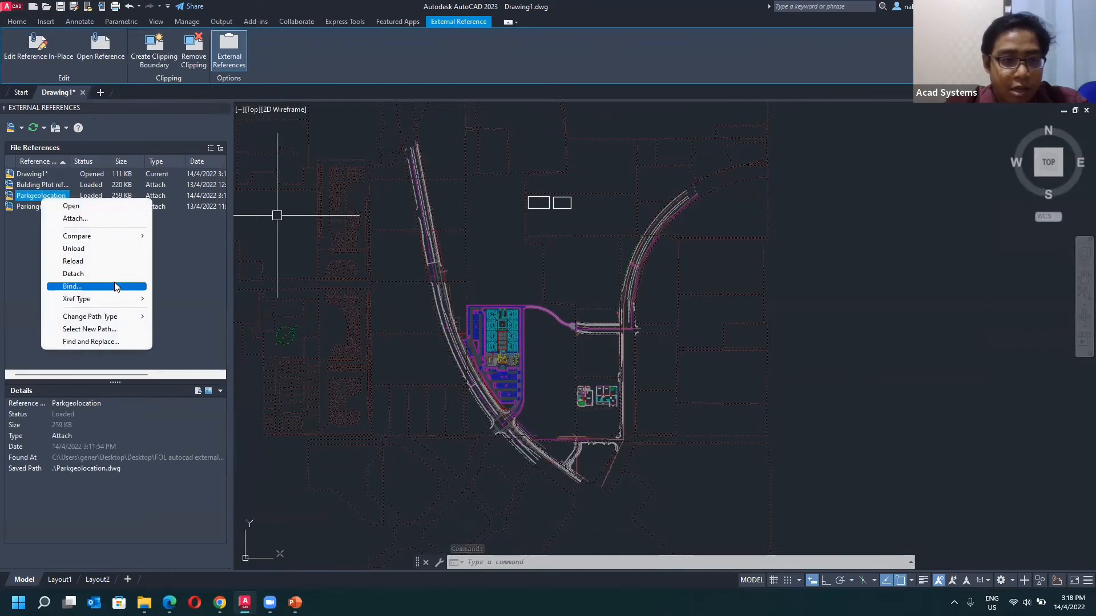
click(83, 287)
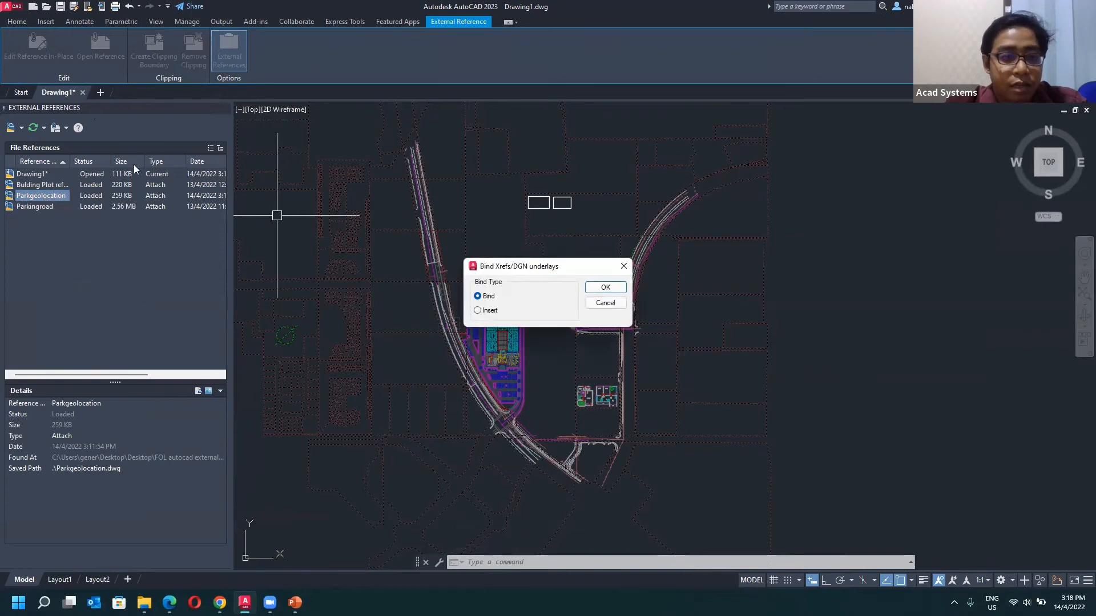
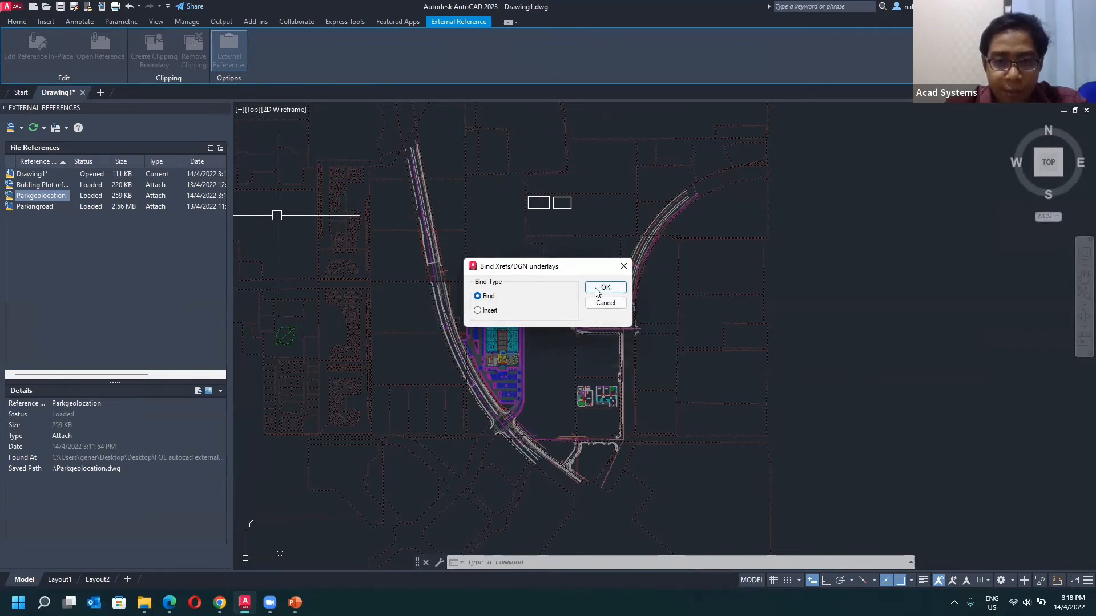
click(606, 288)
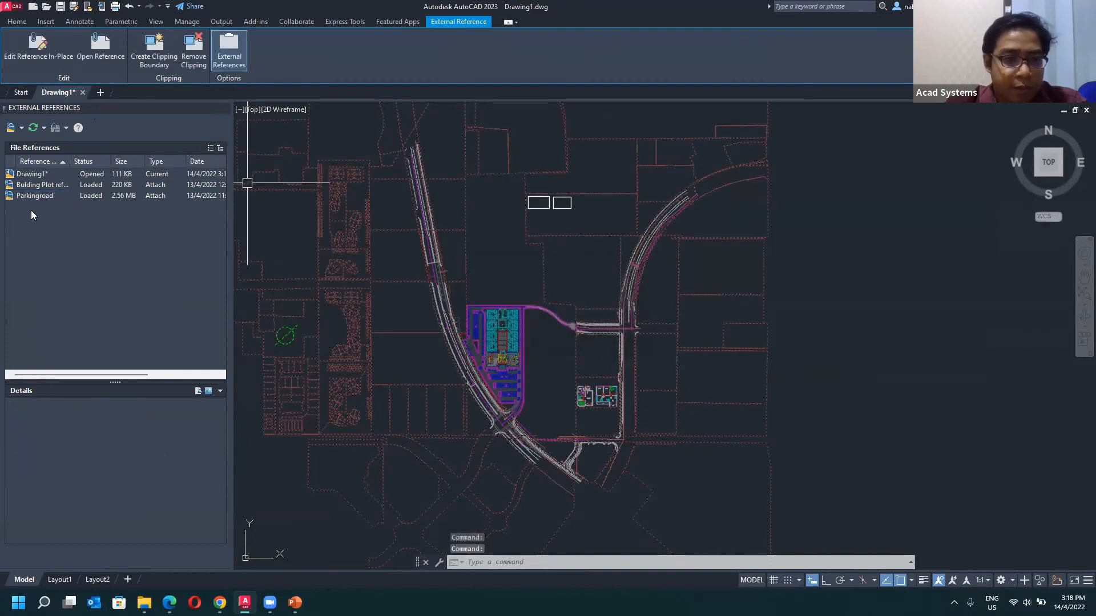
click(562, 191)
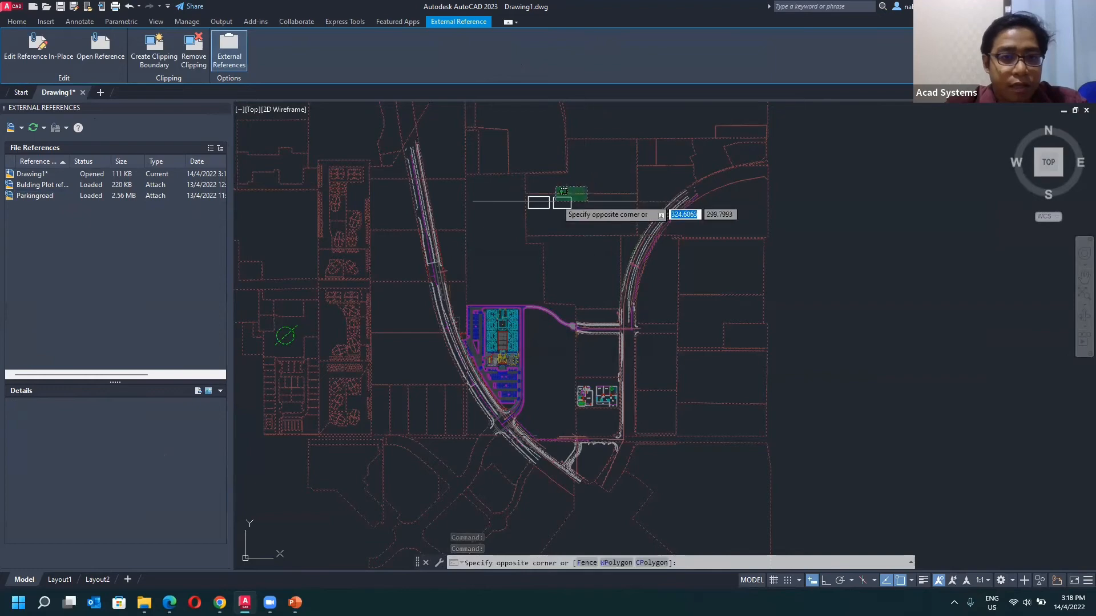
key(Escape)
- Explode the bound Parkgeolocation site plan block into separate objects
scroll(397, 168, down, 3)
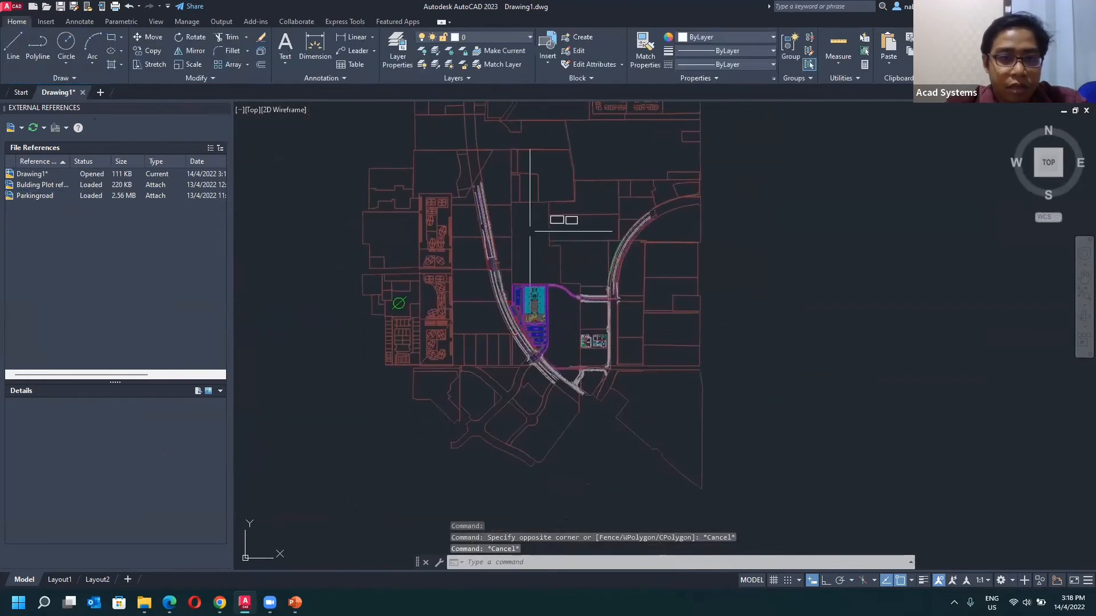
click(395, 169)
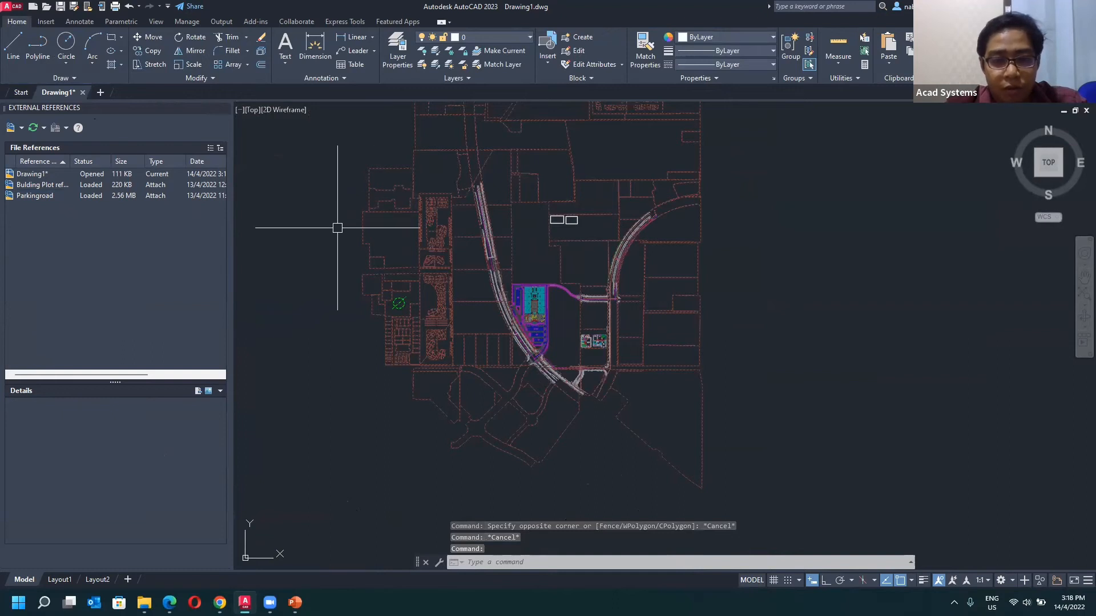
key(Return)
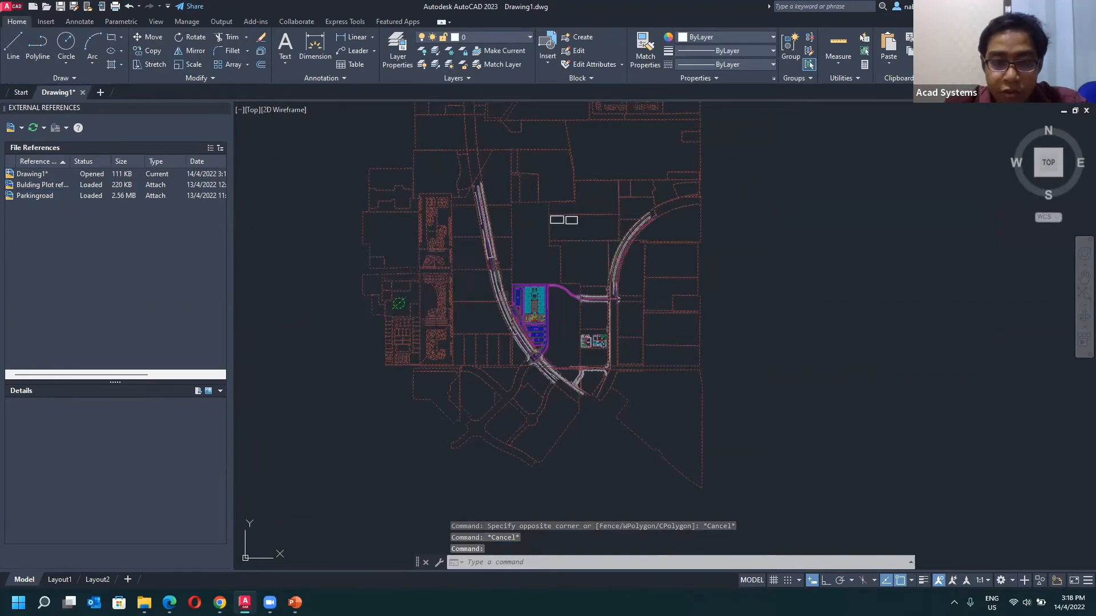
key(Escape)
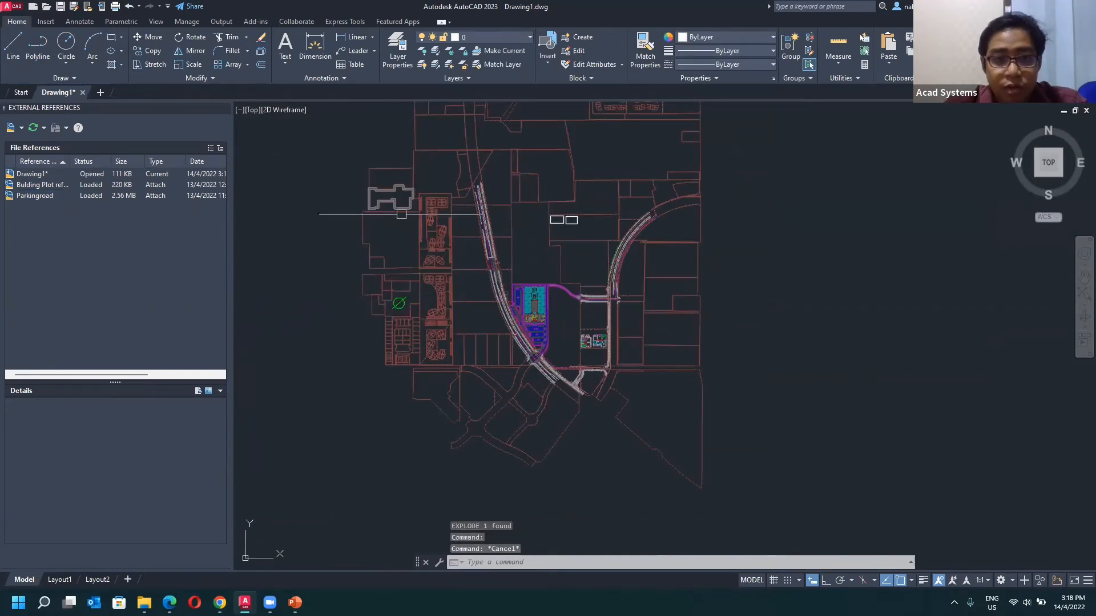
- Attach the image 0 as an external reference with a relative path, placing and scaling it in the empty plot above the building plans
key(Escape)
scroll(404, 262, down, 3)
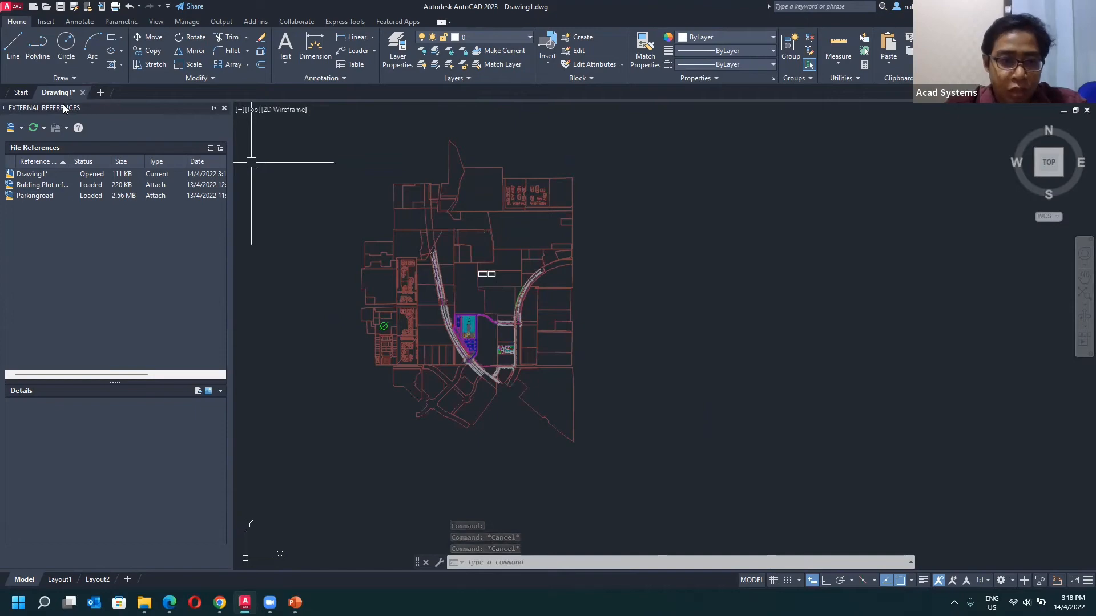
scroll(455, 311, up, 4)
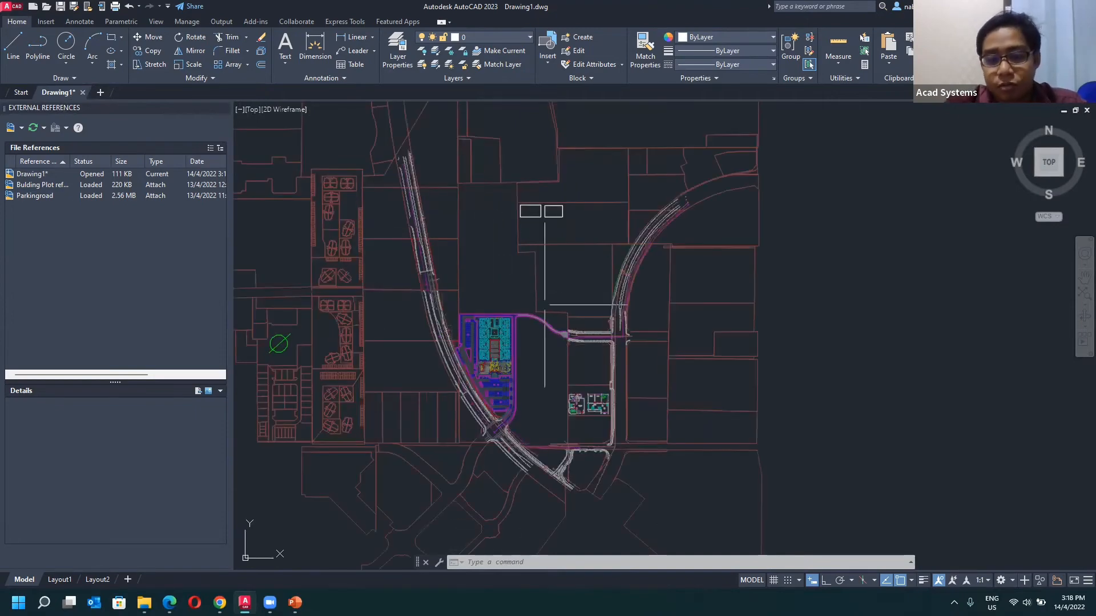
scroll(539, 371, up, 4)
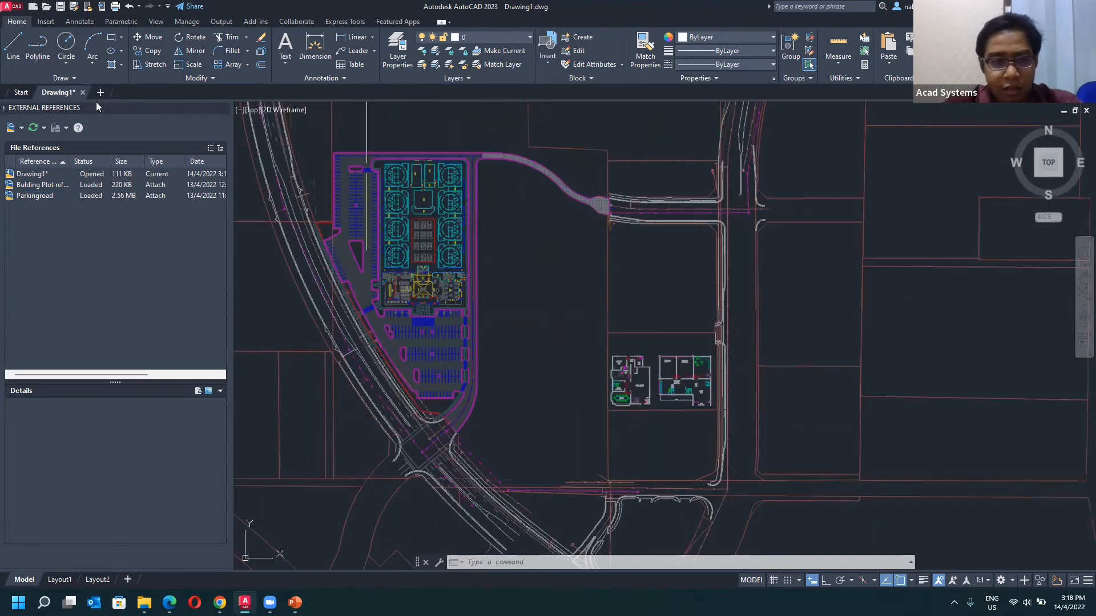
click(21, 128)
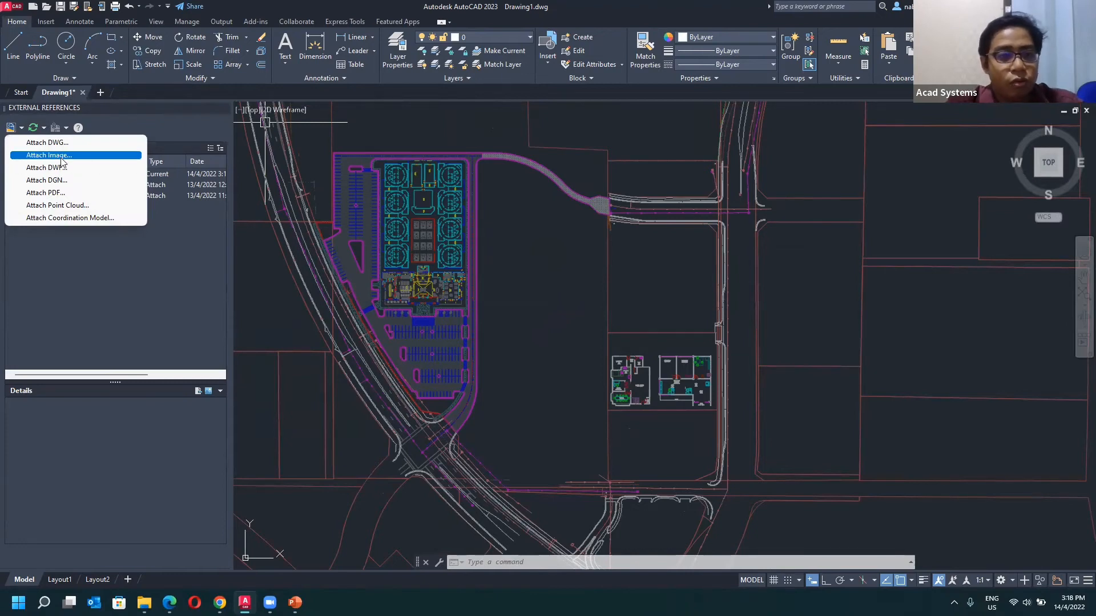
click(59, 156)
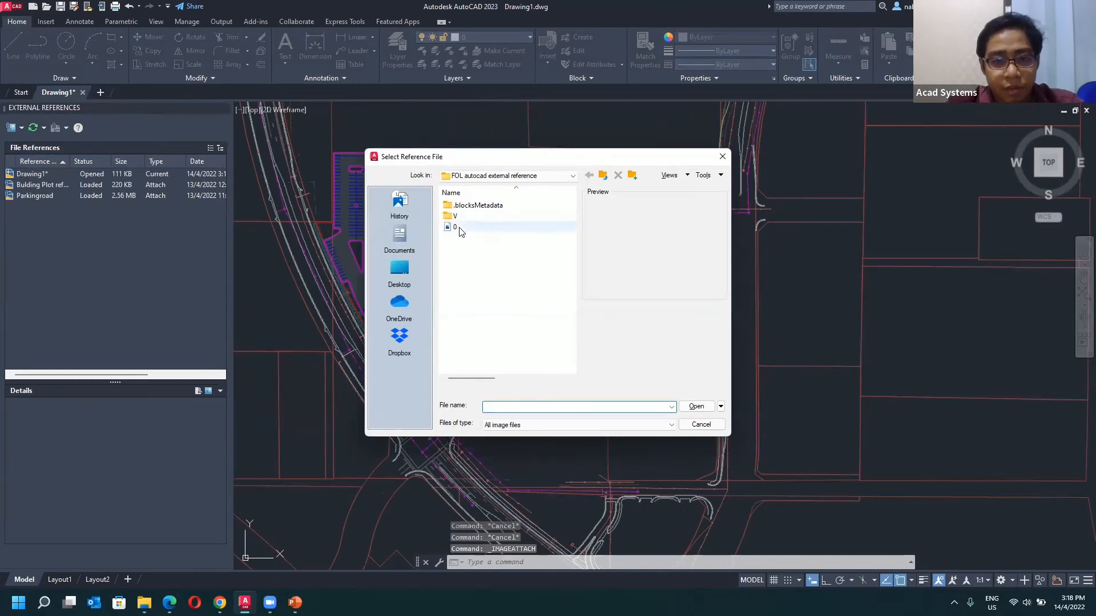
click(455, 227)
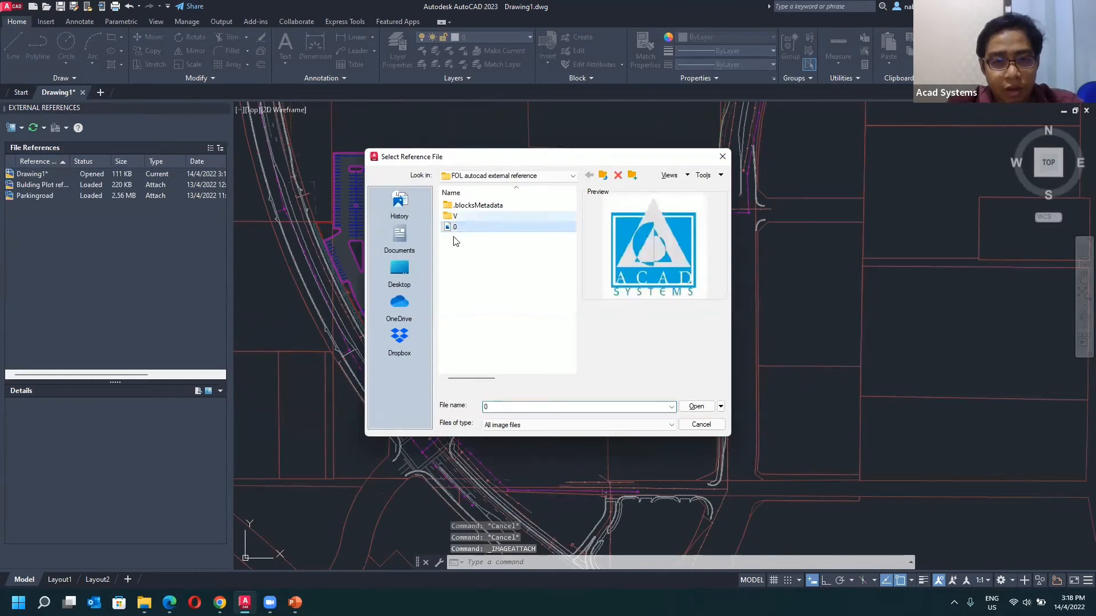
click(696, 407)
click(554, 381)
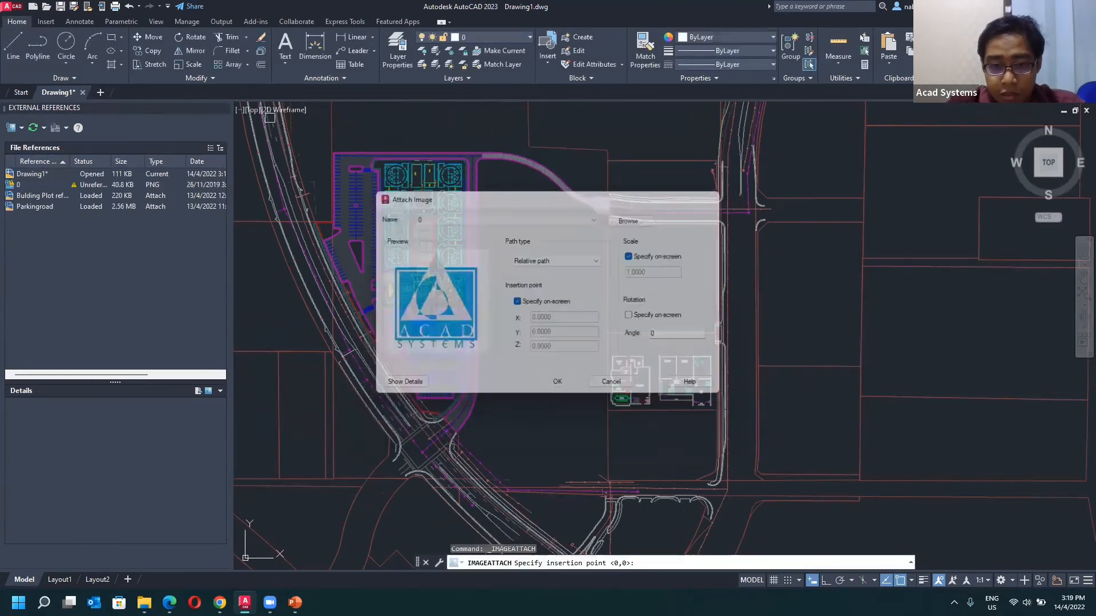
click(621, 311)
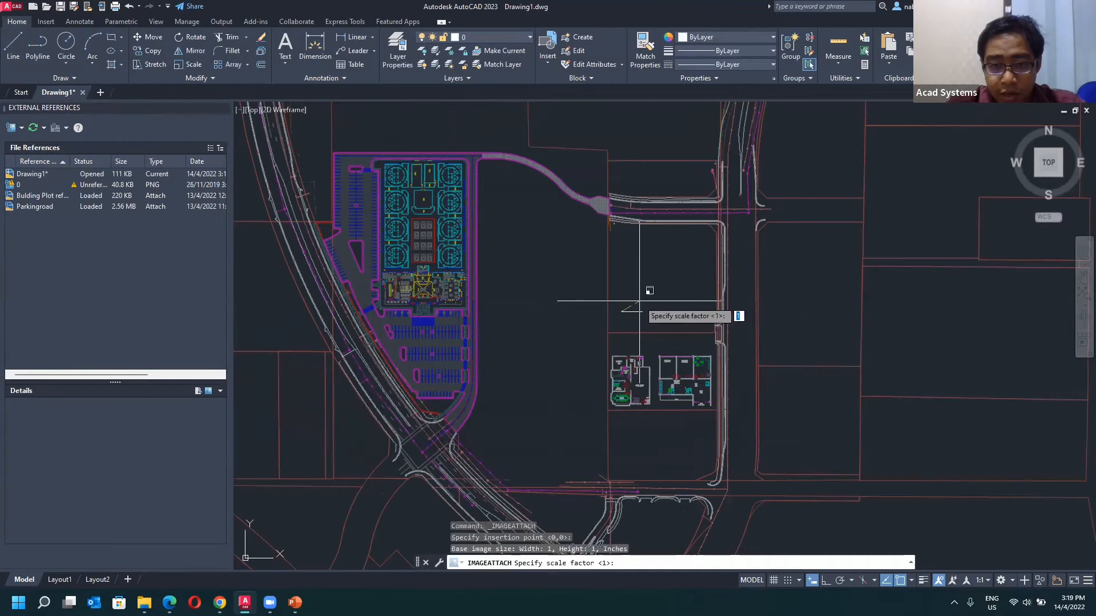
click(678, 266)
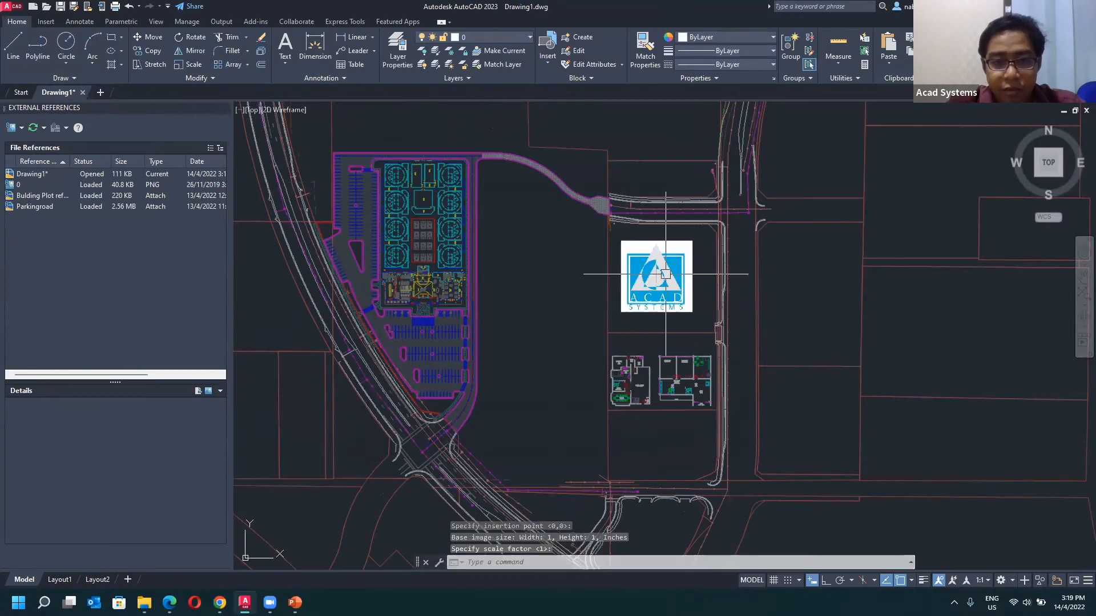
- Examine the attached logo image in the drawing and its entry among the external references
scroll(665, 274, up, 2)
click(737, 283)
key(Escape)
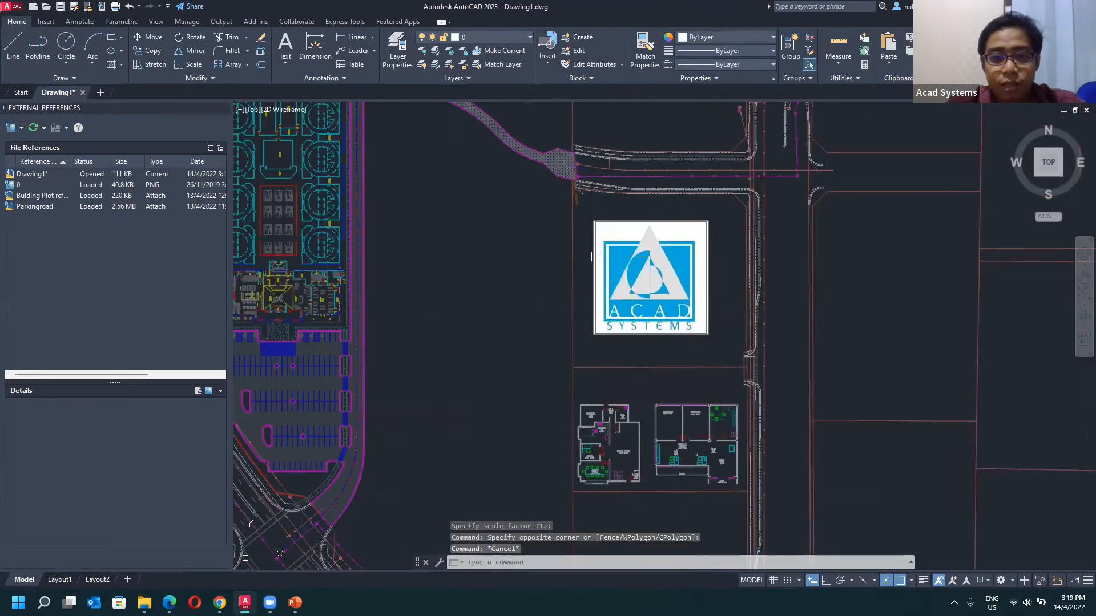
click(595, 256)
key(Escape)
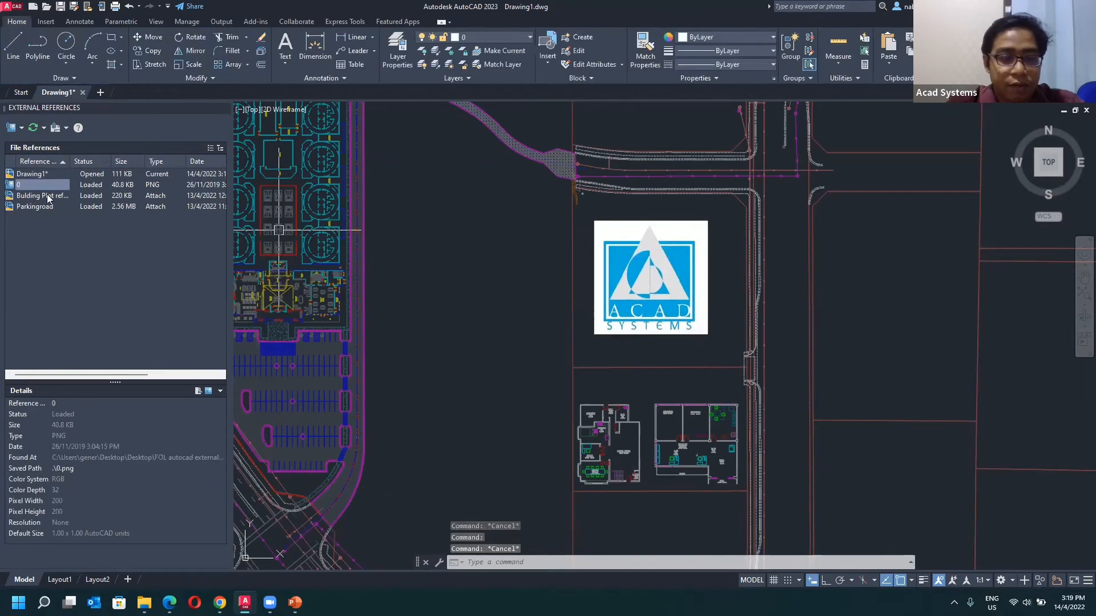
key(Escape)
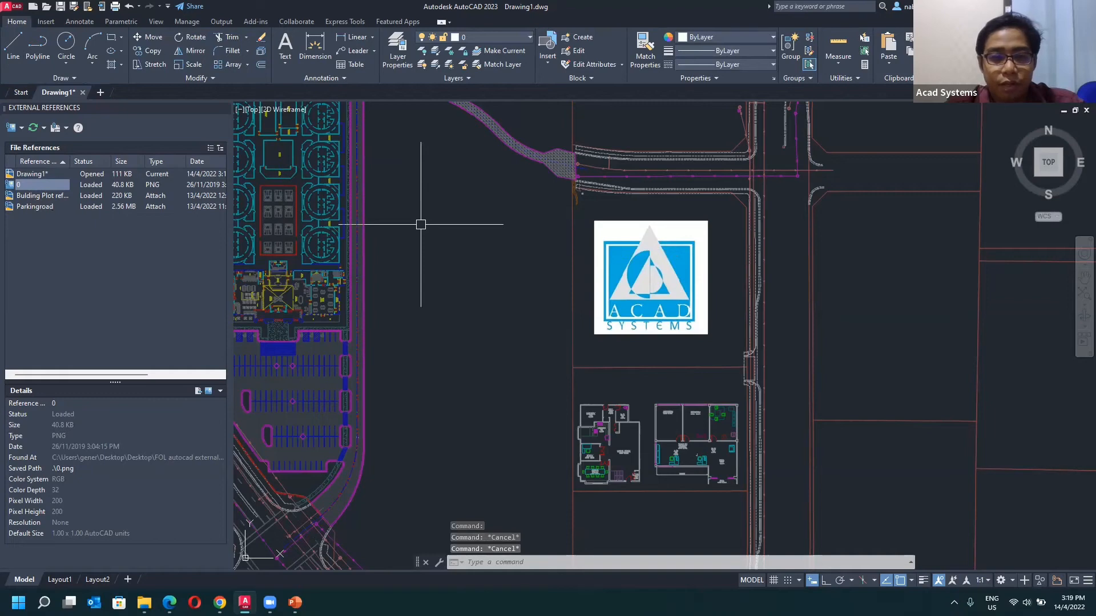
key(Escape)
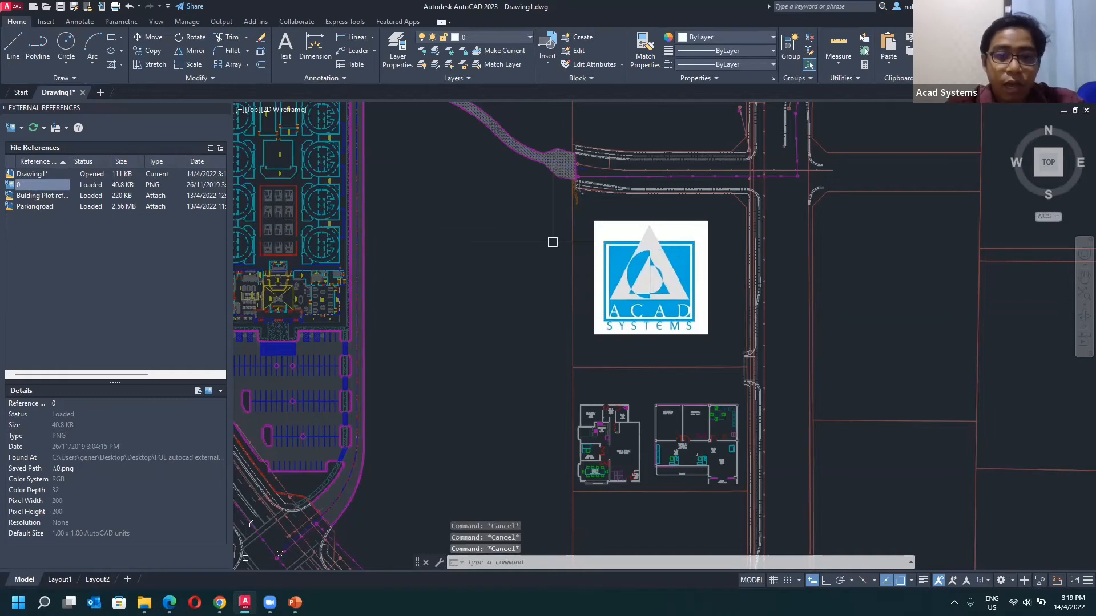
click(593, 263)
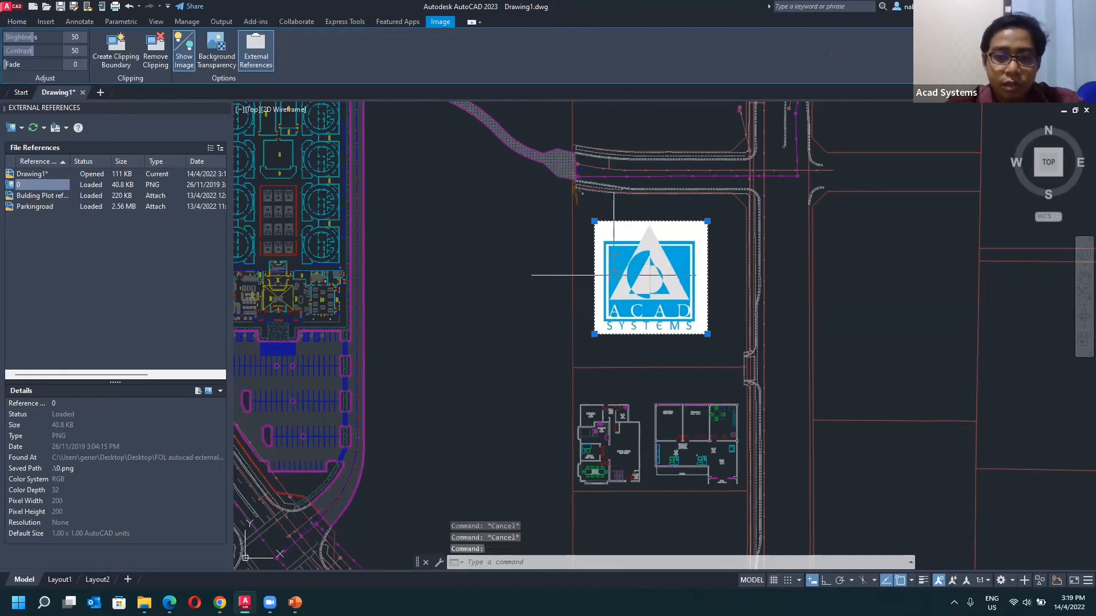
key(Escape)
click(598, 263)
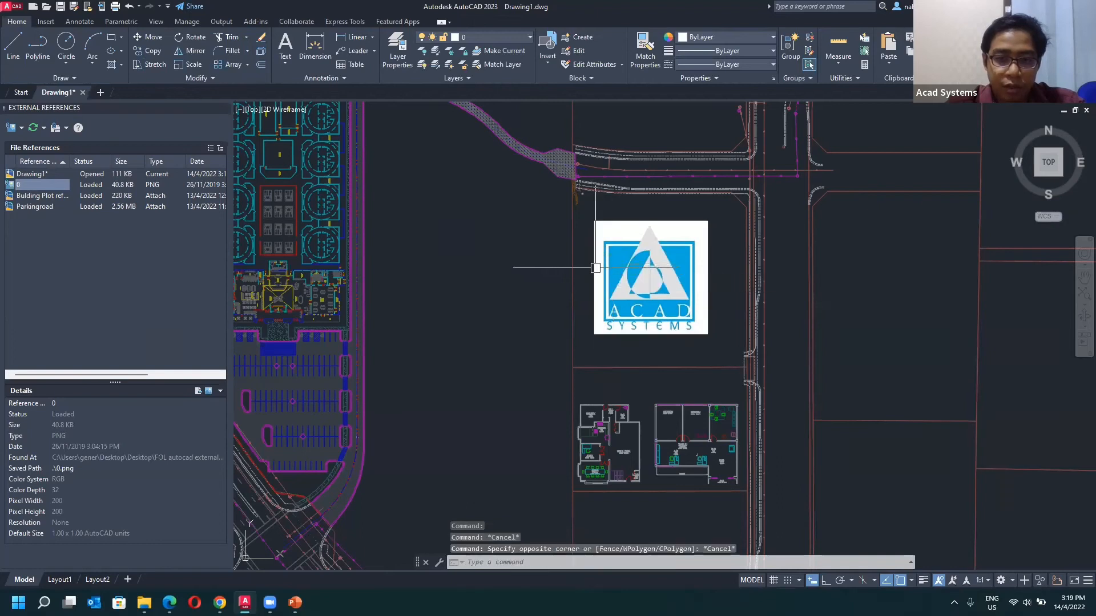
key(Escape)
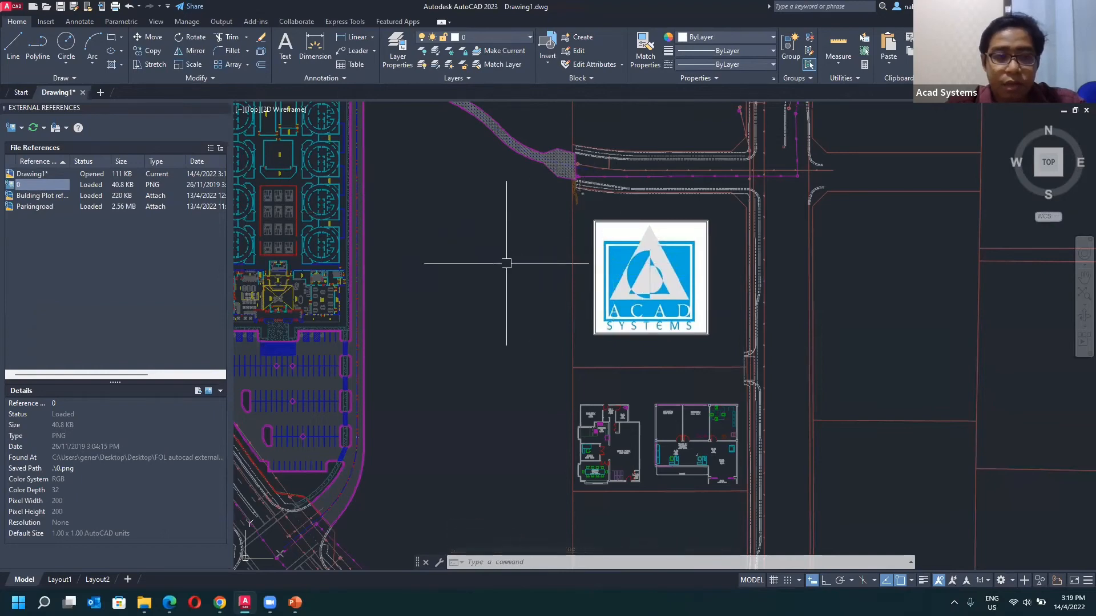
key(Escape)
key(Escape)
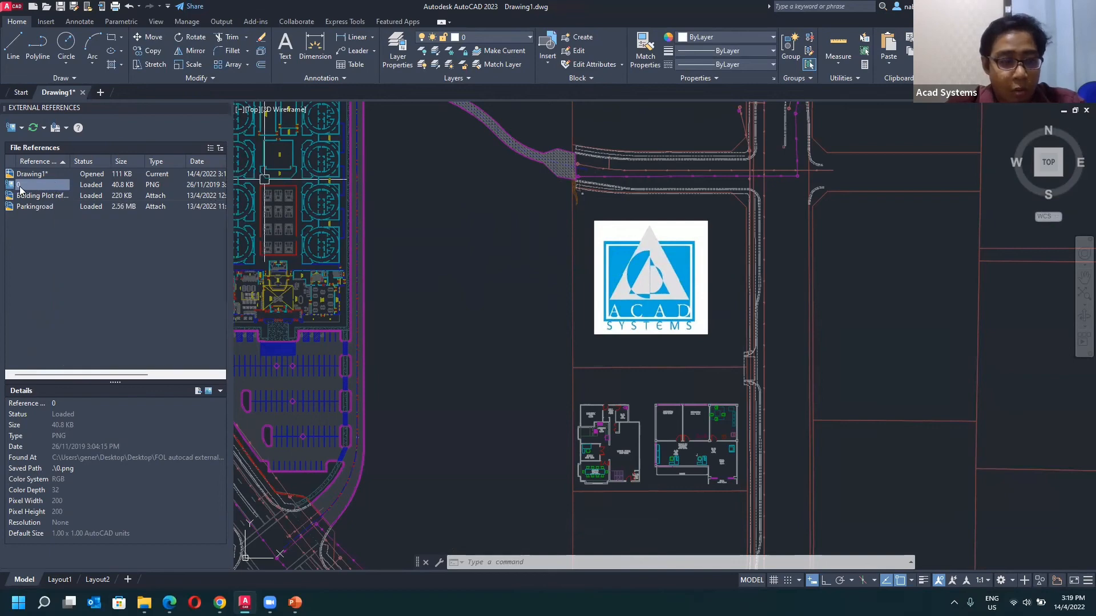
mouse_move(33, 185)
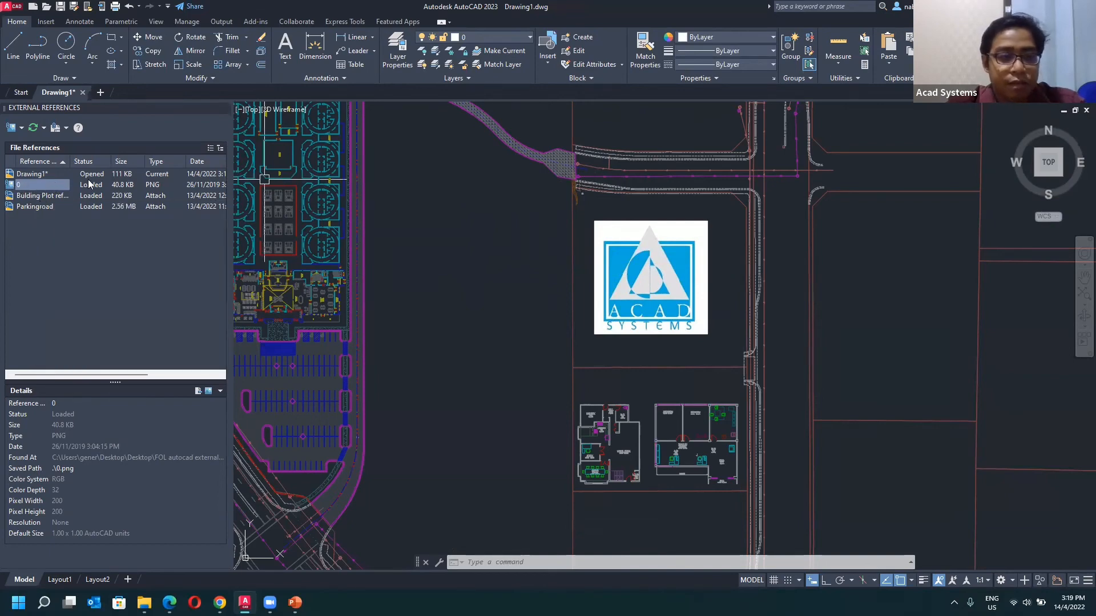
- Detach the image reference 0 from the drawing
scroll(540, 220, down, 2)
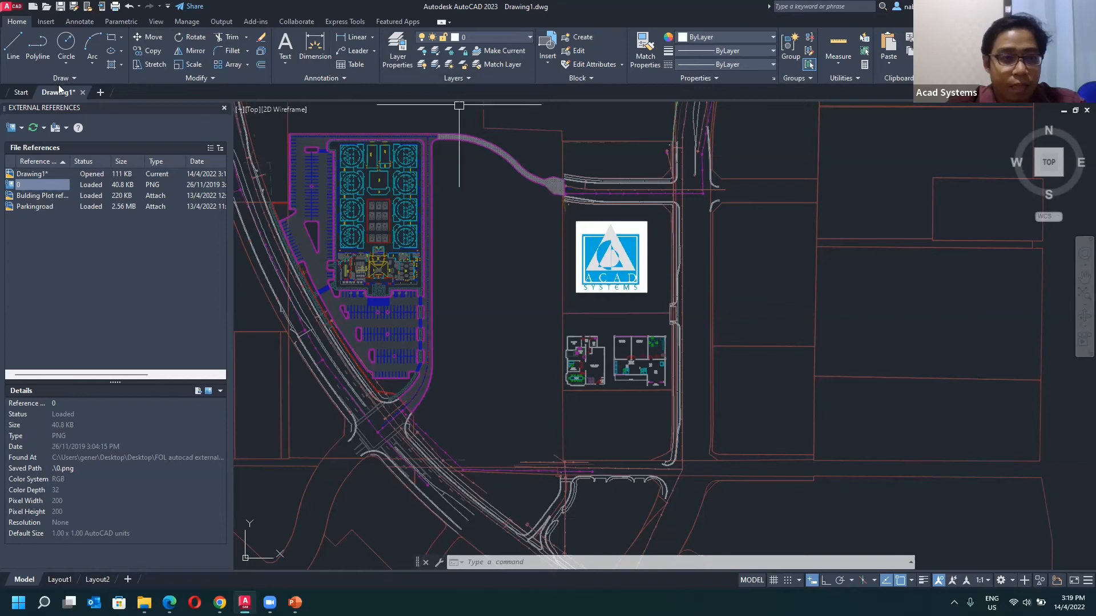
right_click(37, 185)
click(89, 250)
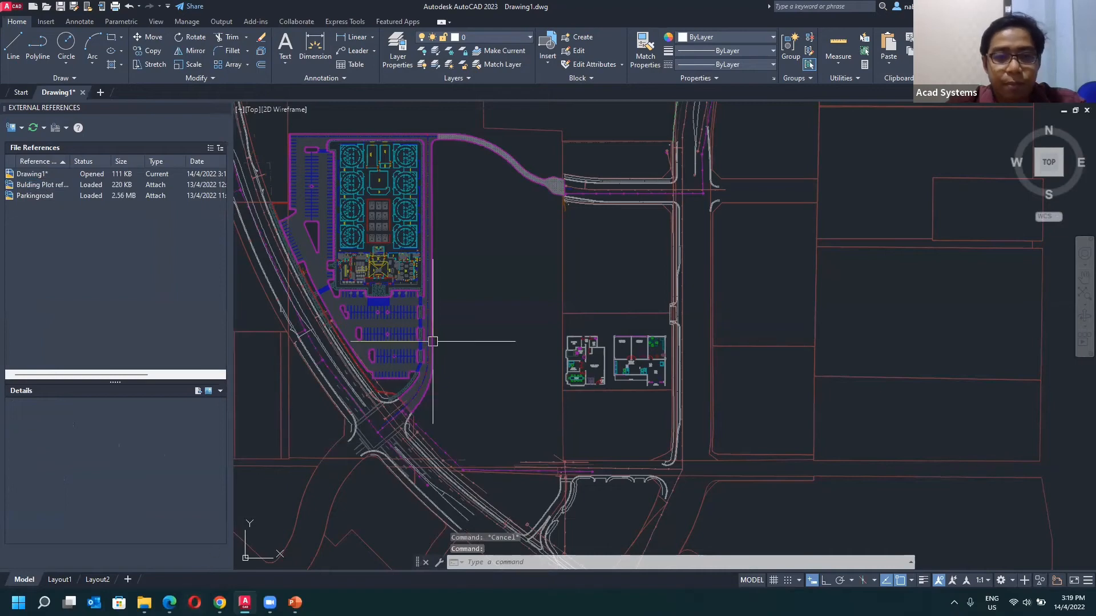
- Switch to File Explorer and copy the logo image file 0 from the FOL autocad external reference folder
click(143, 603)
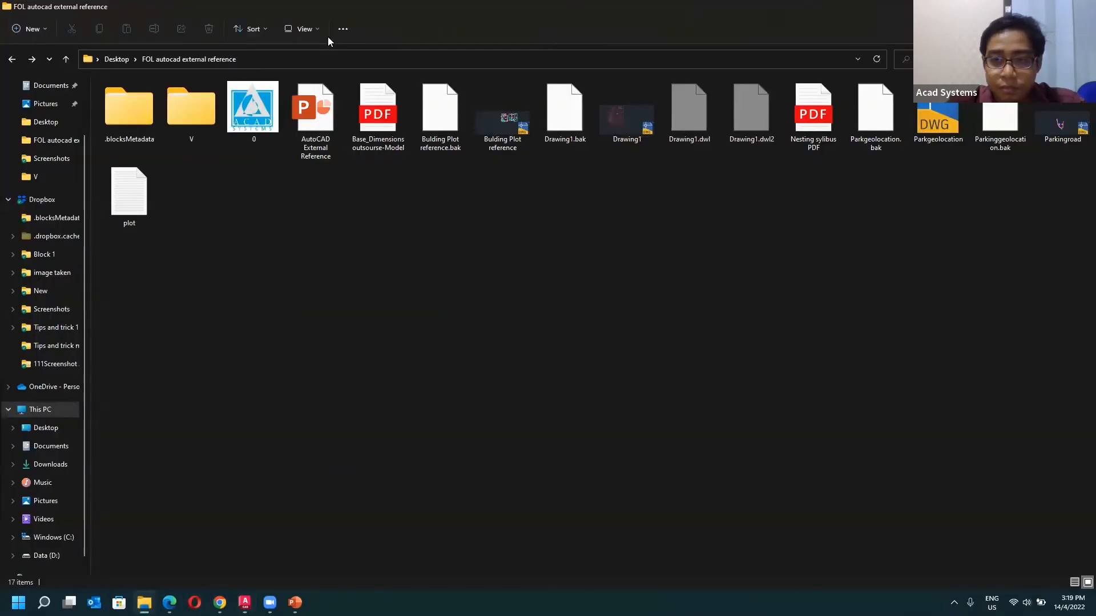
click(267, 124)
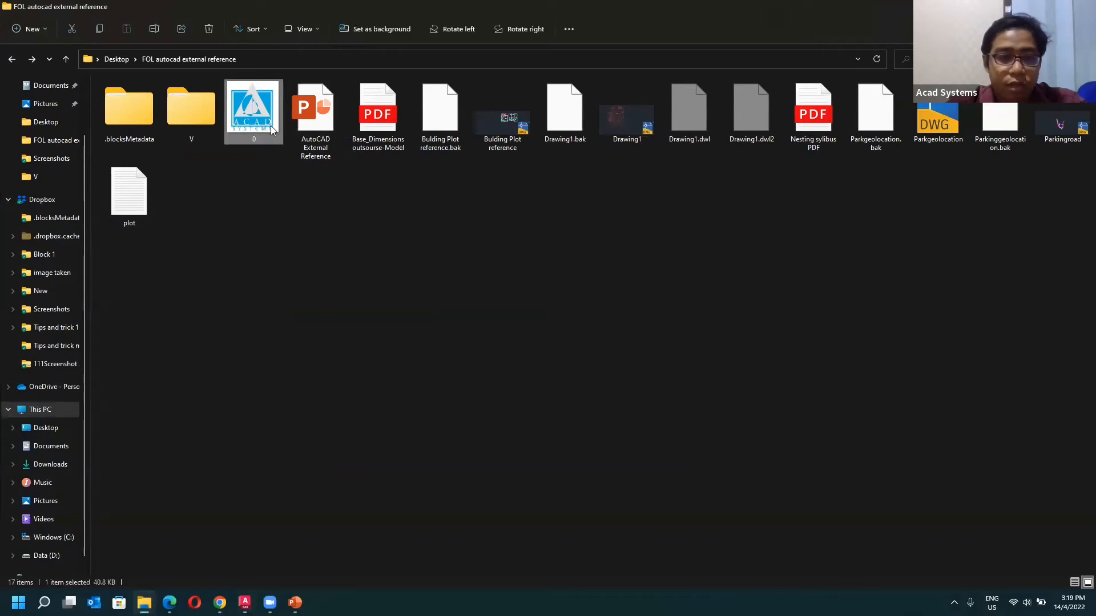
right_click(267, 108)
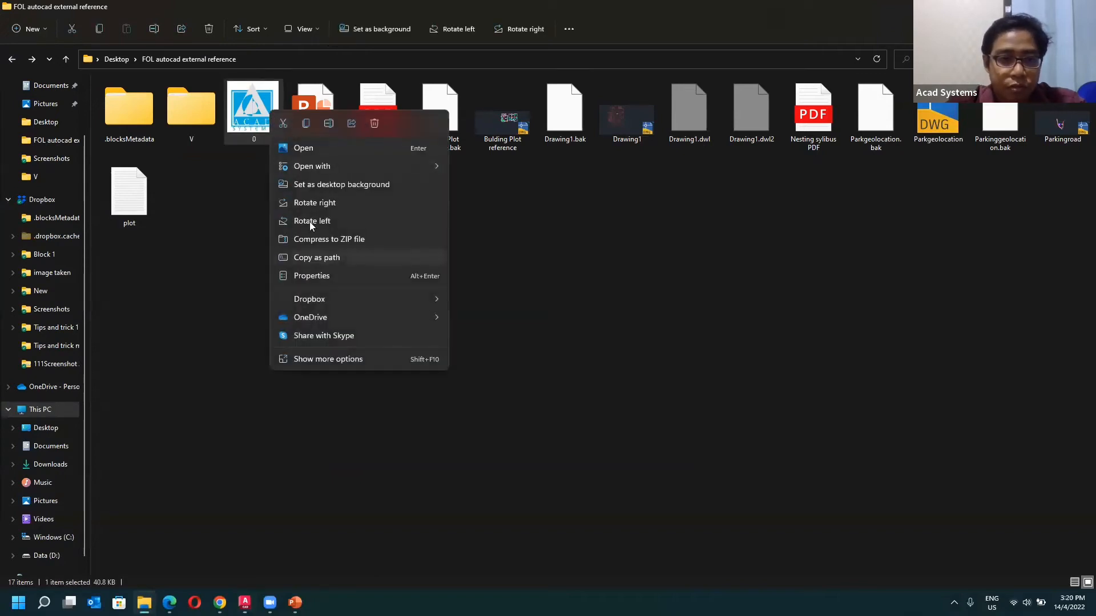
click(307, 124)
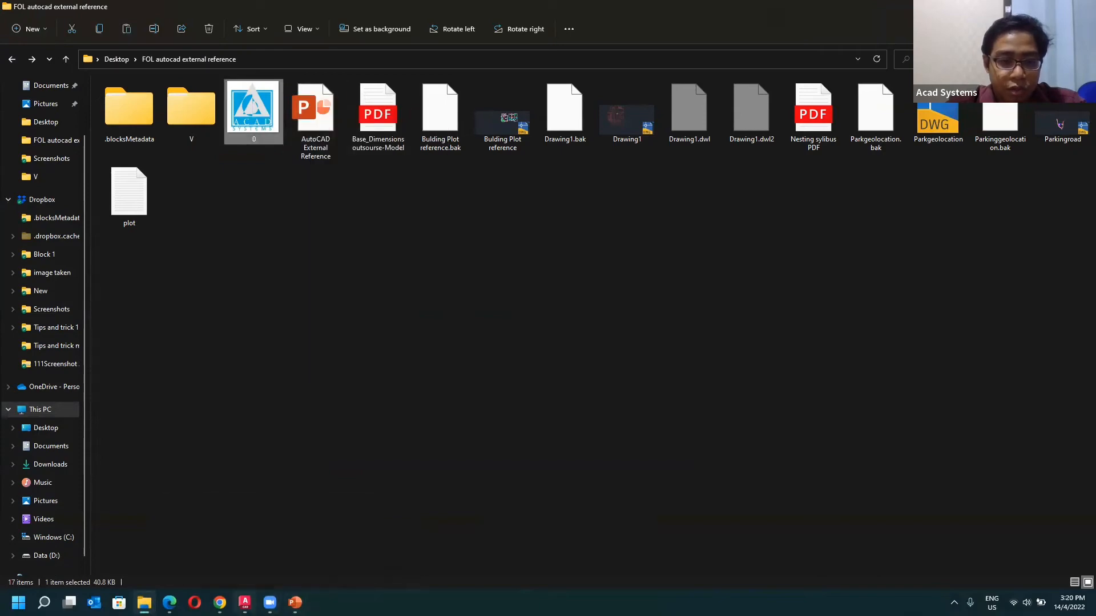
- Switch to AutoCAD and paste the image into the plot above the building plans, scaling it on screen with rotation angle 0
click(244, 603)
click(515, 309)
click(481, 341)
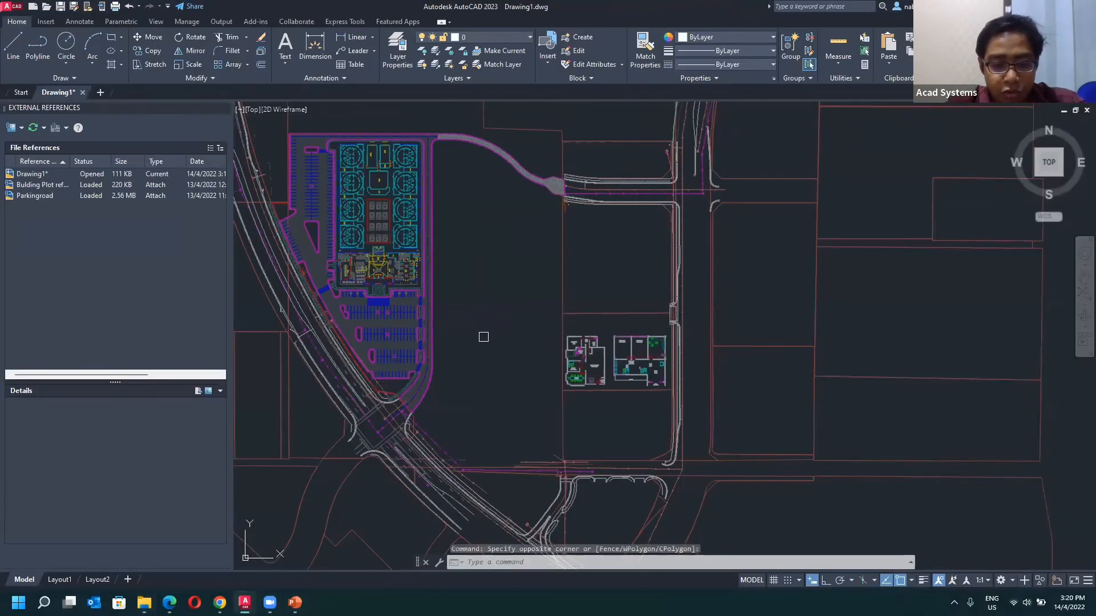
key(ctrl+v)
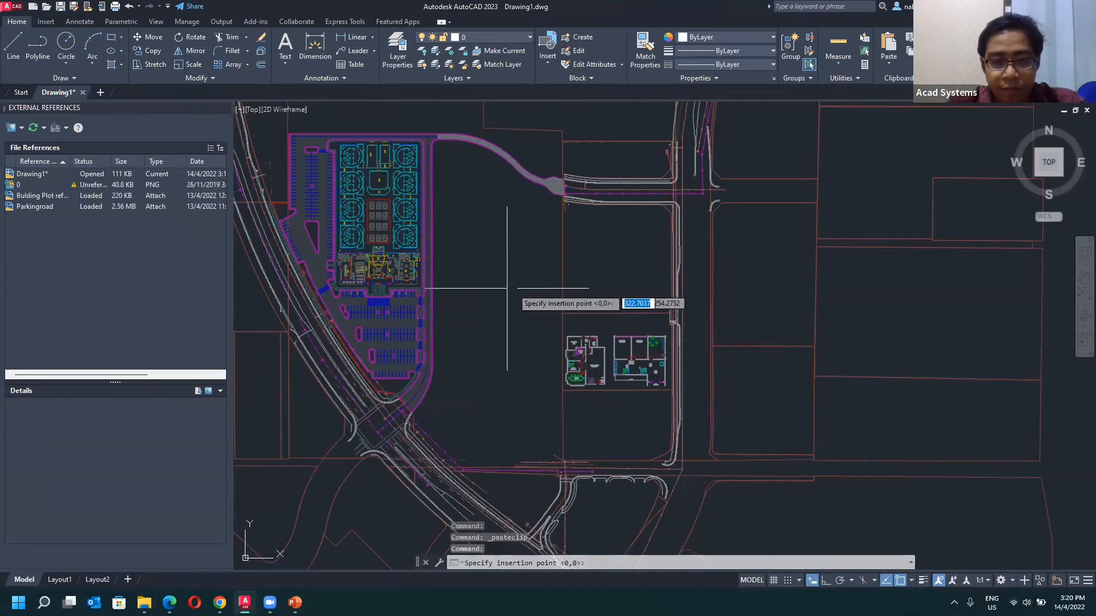
click(579, 300)
click(648, 299)
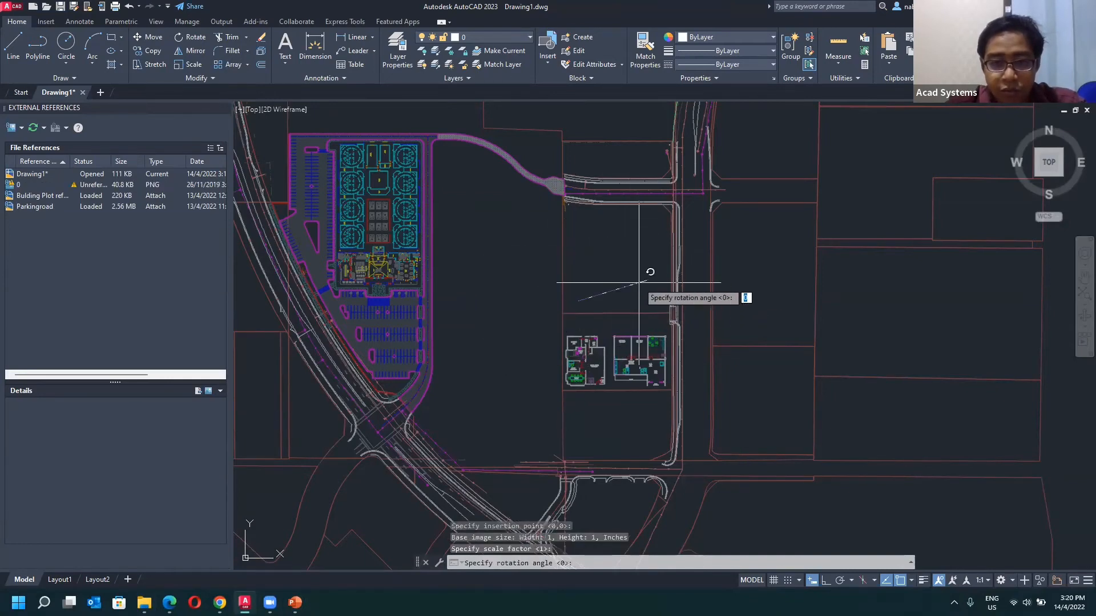
key(Return)
key(Escape)
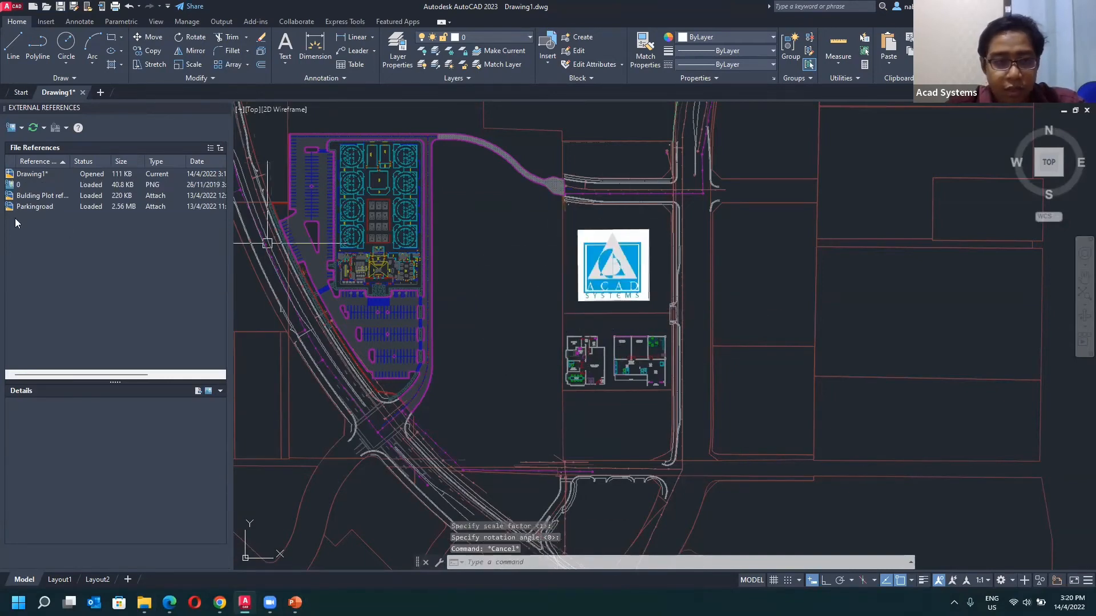
- Check the pasted image's reference details, then detach reference 0 from the drawing
click(22, 188)
mouse_move(44, 189)
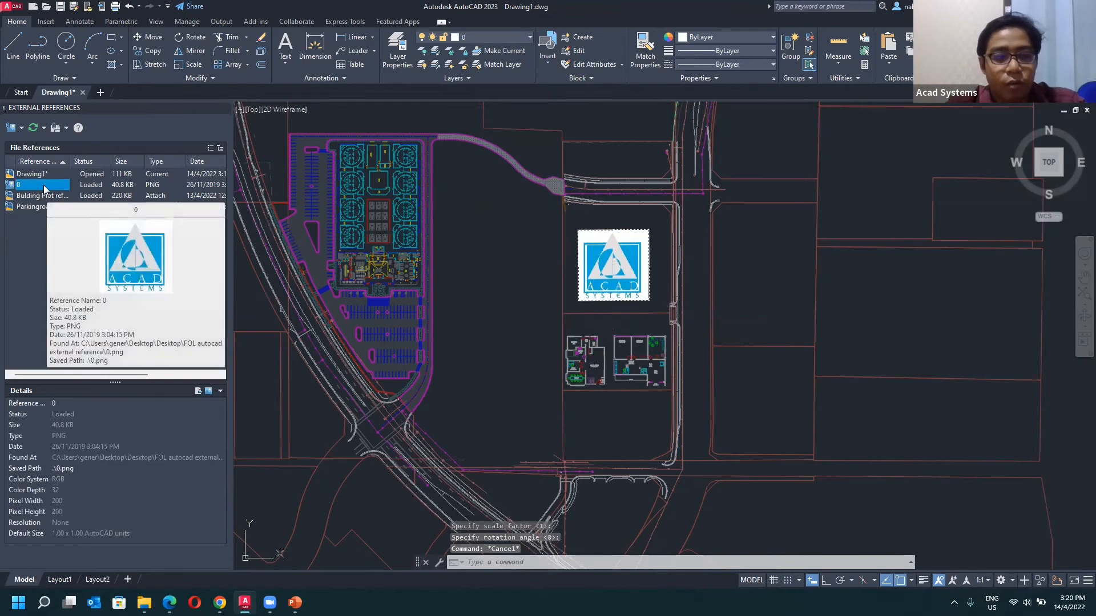
right_click(45, 189)
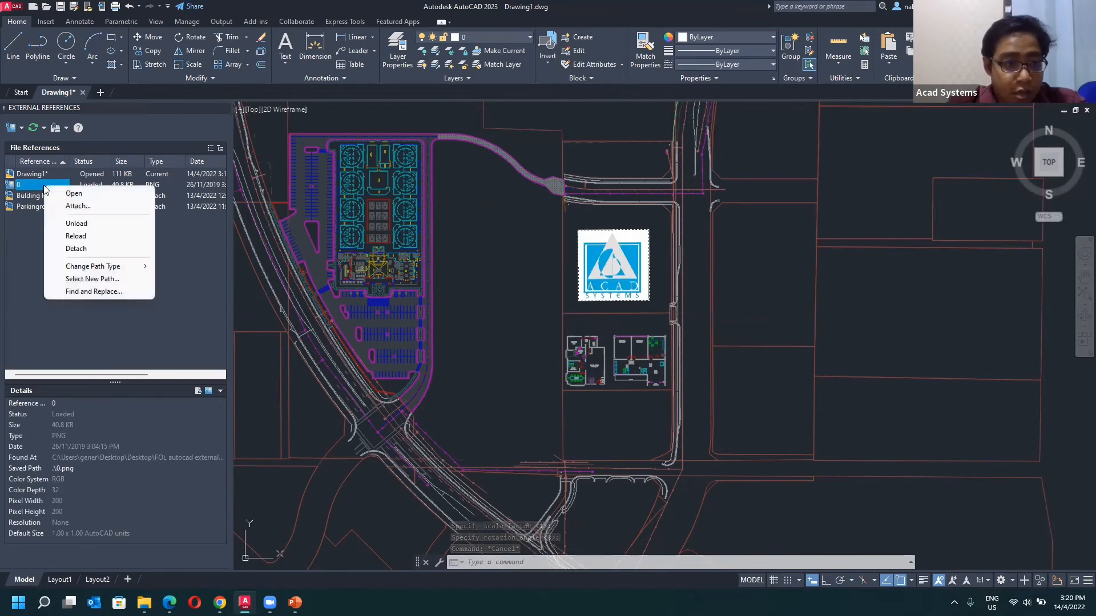
click(69, 235)
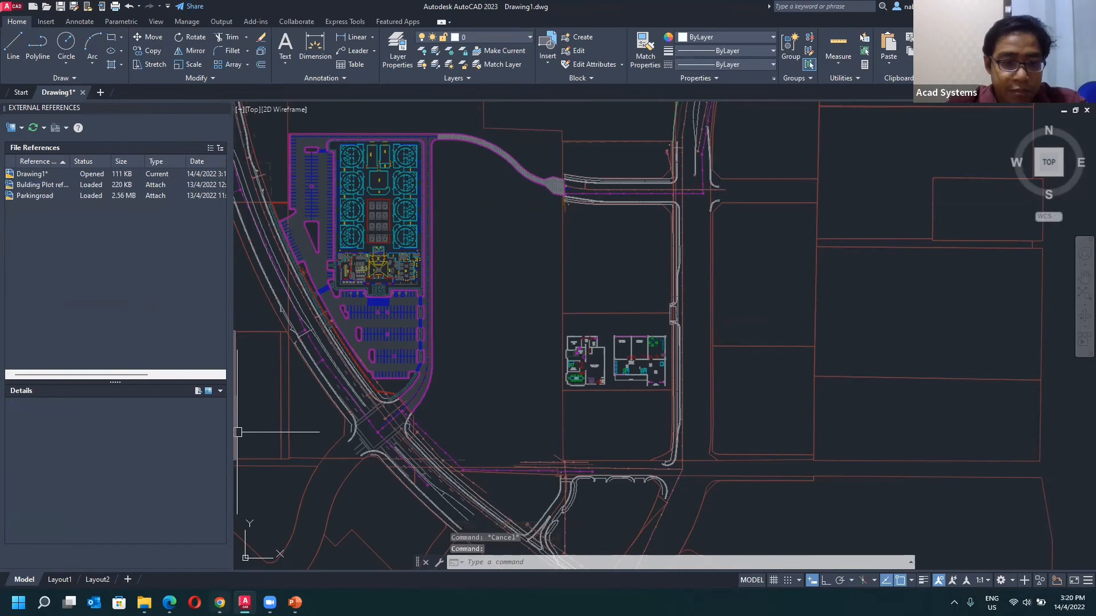
- Switch to File Explorer and open the logo image file 0 from the FOL autocad external reference folder in Paint
click(223, 602)
click(226, 600)
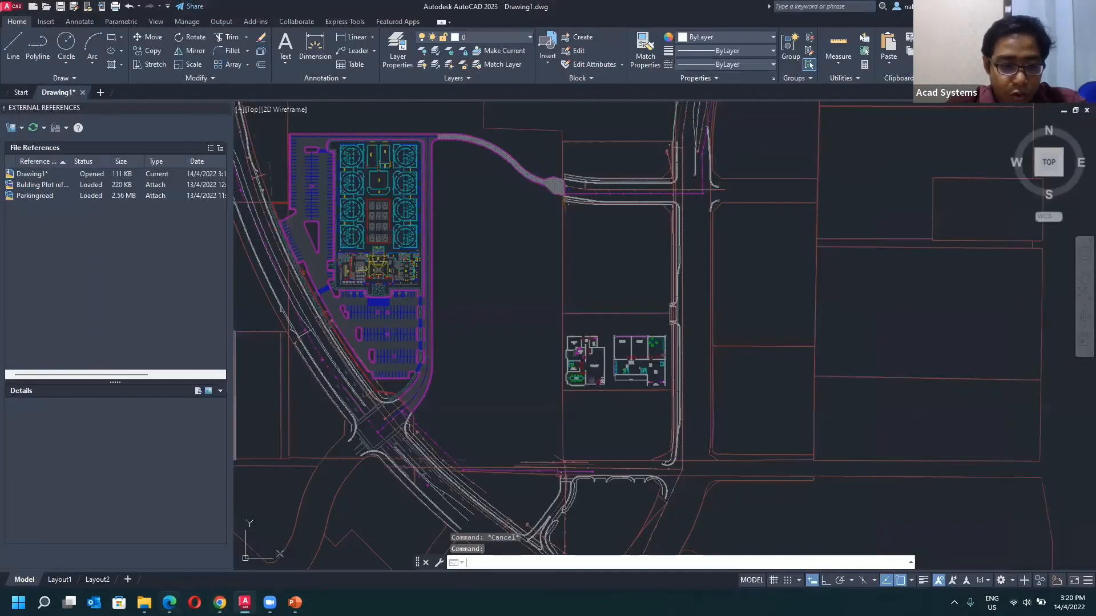
click(143, 603)
right_click(266, 129)
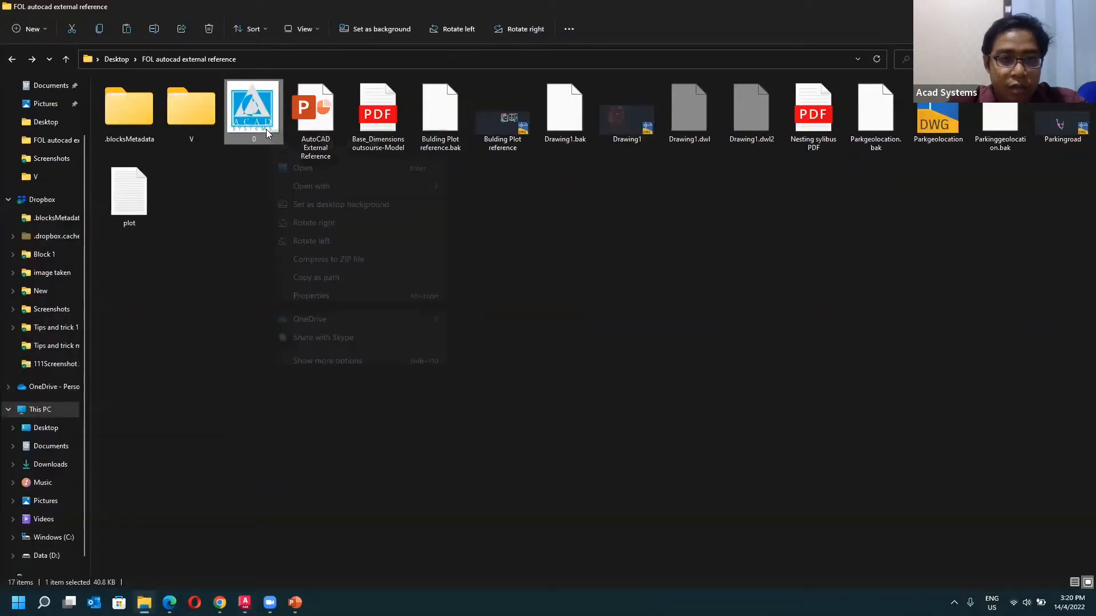
mouse_move(355, 190)
click(477, 206)
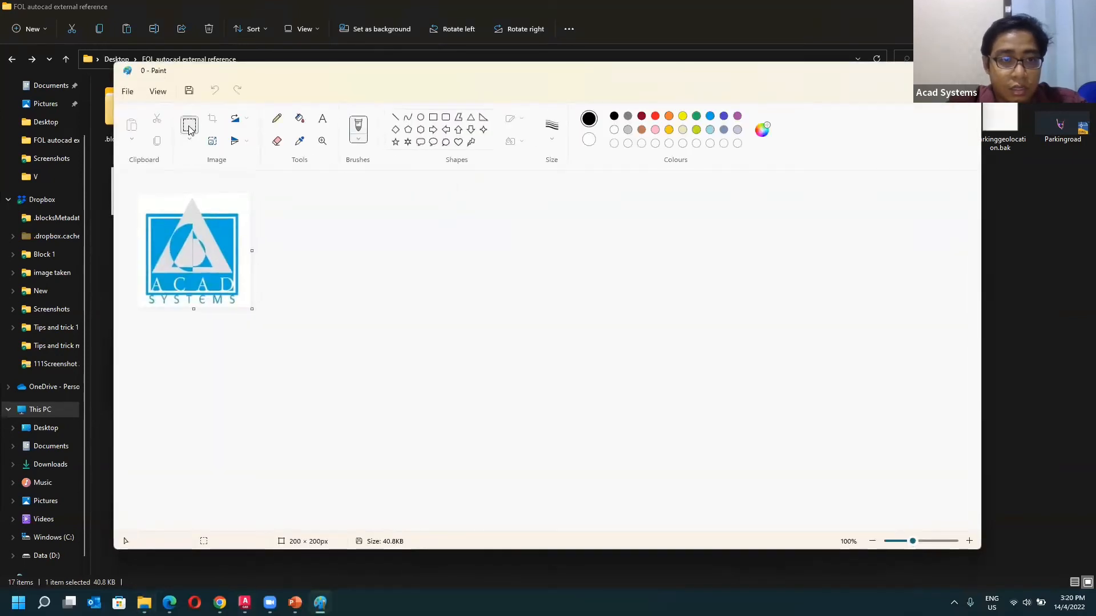
- Select the entire logo image in Paint and copy it
click(189, 127)
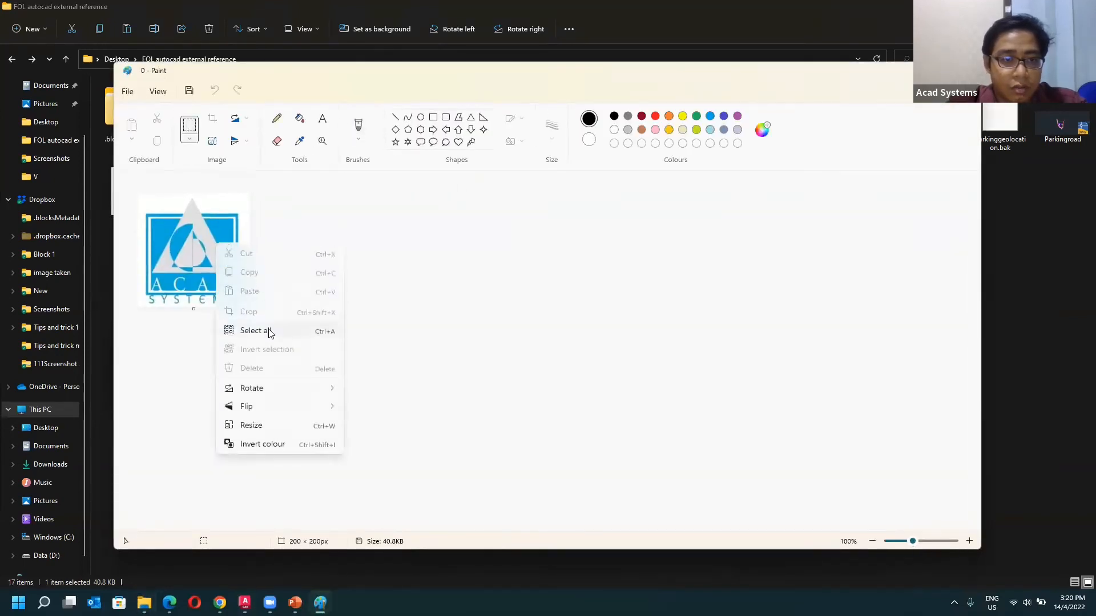
click(234, 329)
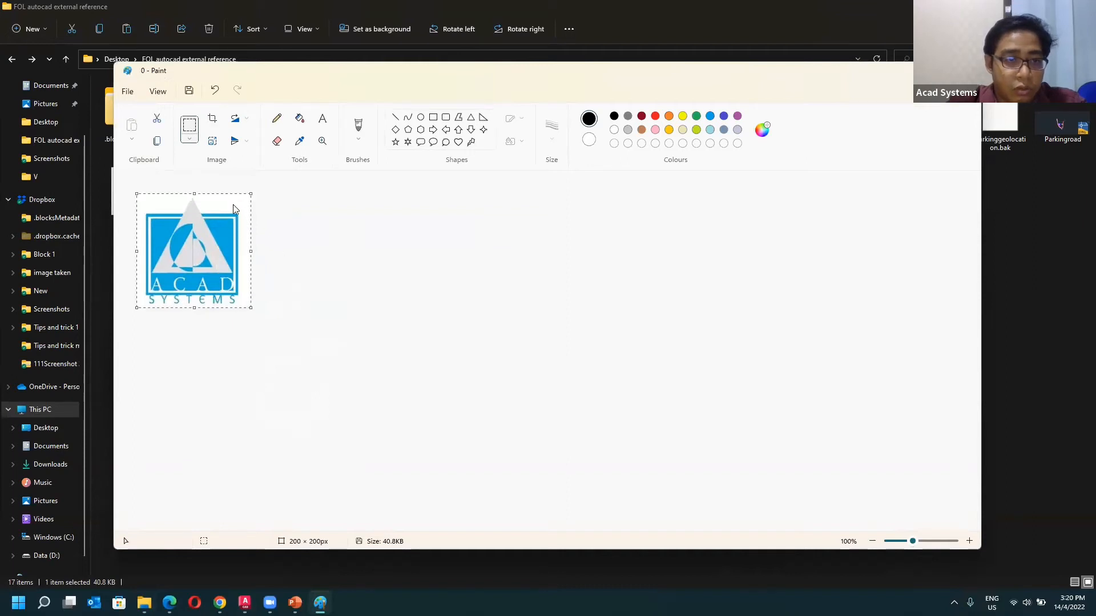
right_click(234, 209)
click(267, 235)
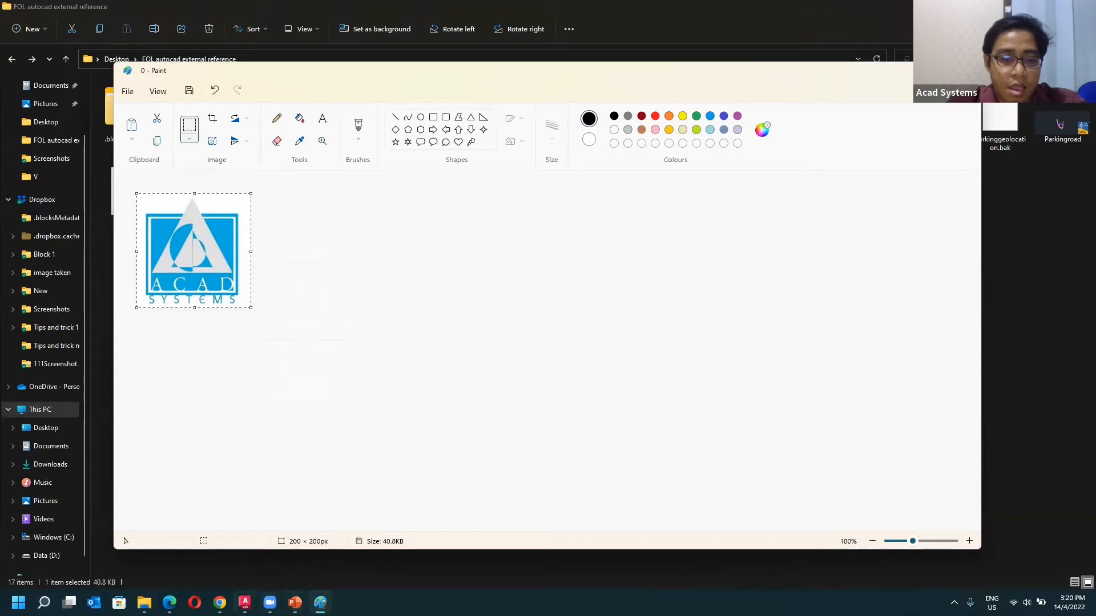
- Switch to AutoCAD and paste the copied logo into the plot above the building plans
click(244, 603)
click(585, 268)
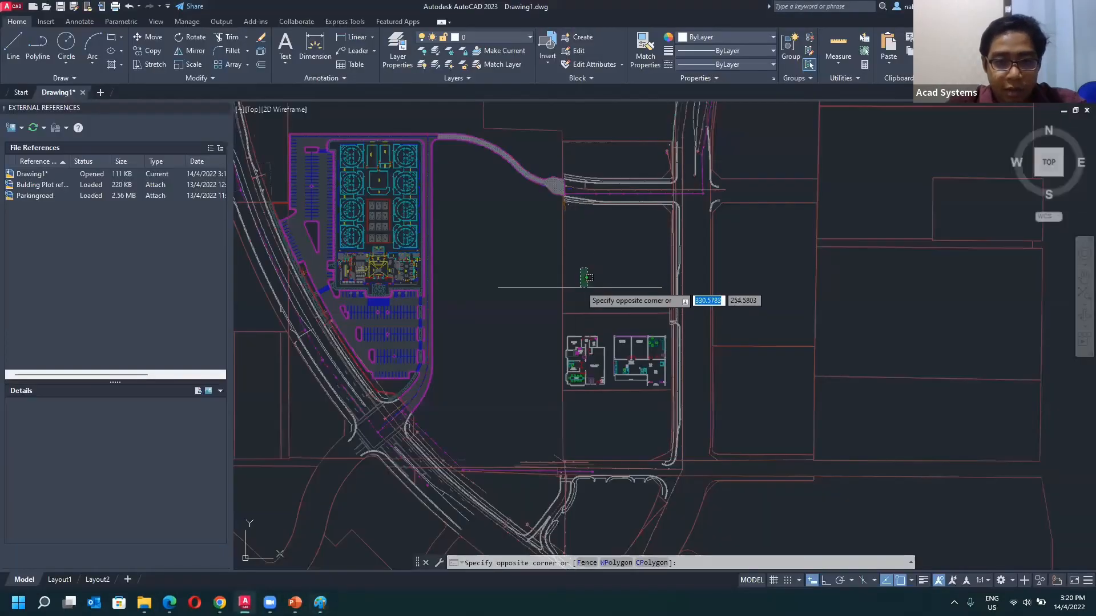
click(579, 290)
key(ctrl+v)
click(578, 280)
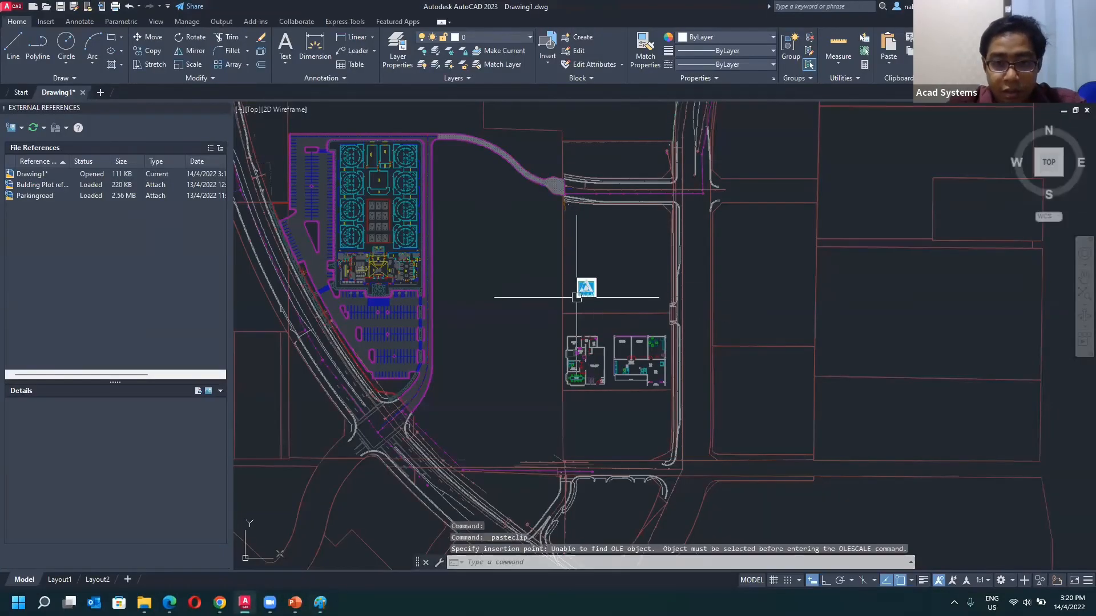
scroll(597, 278, up, 4)
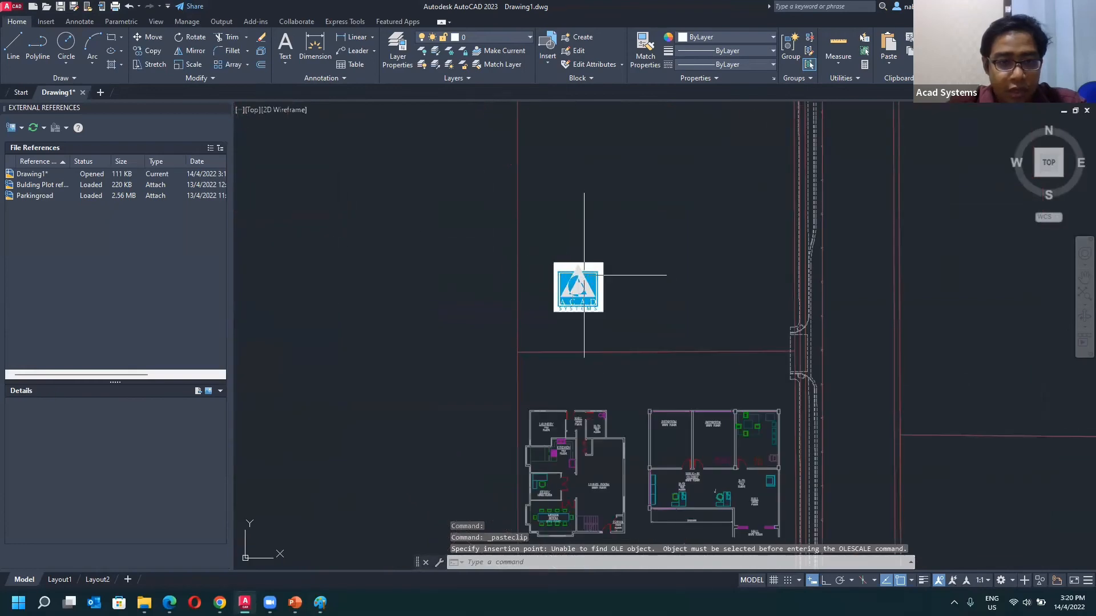
click(607, 272)
key(Escape)
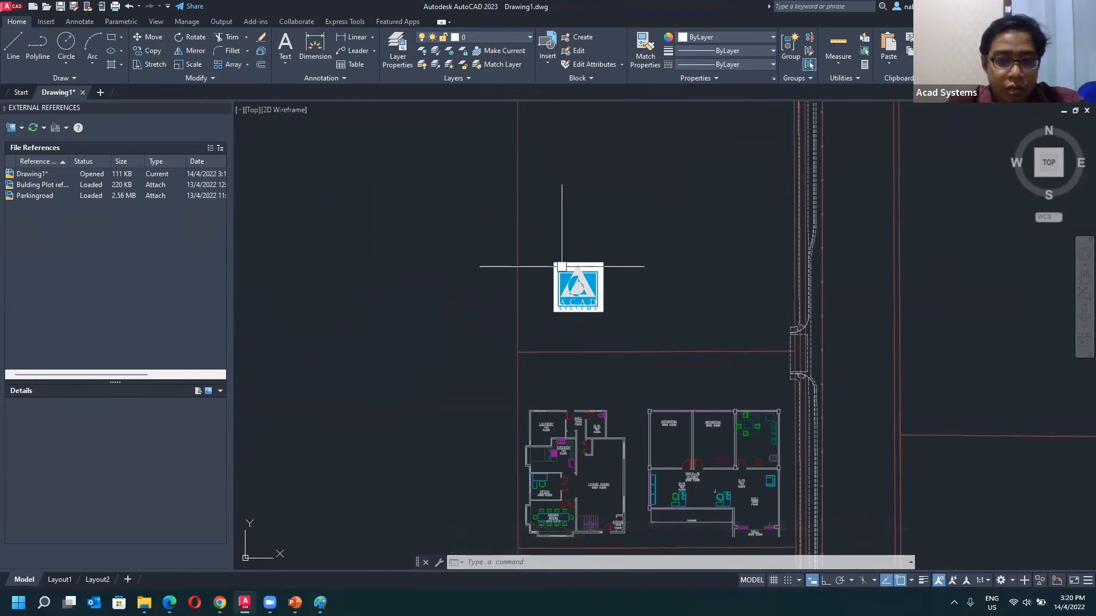
- Select the pasted logo and check the file reference list for an external link to it
click(588, 278)
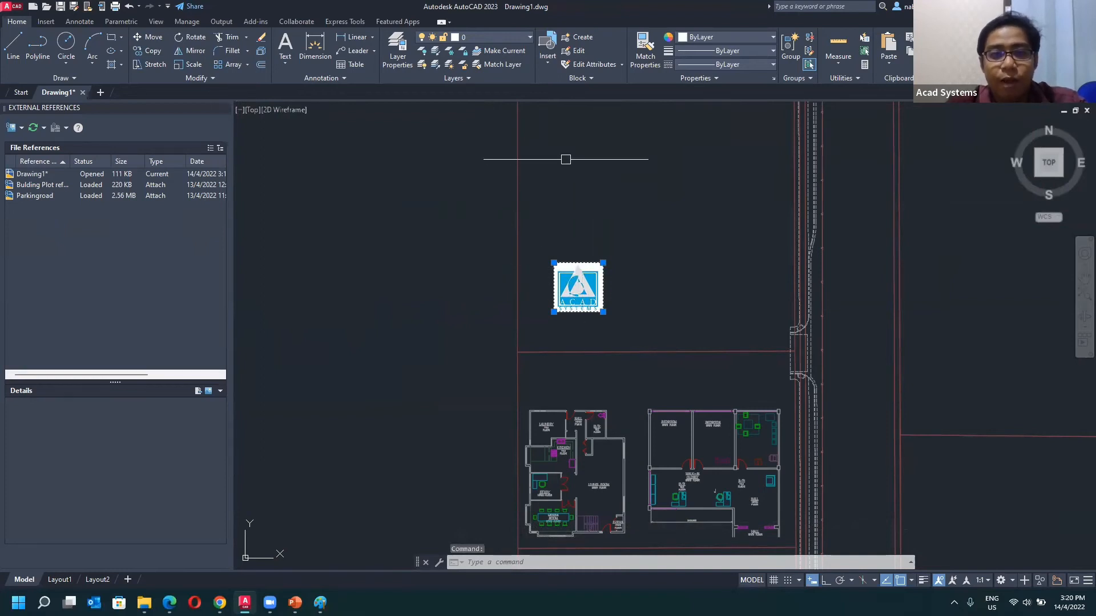
mouse_move(65, 98)
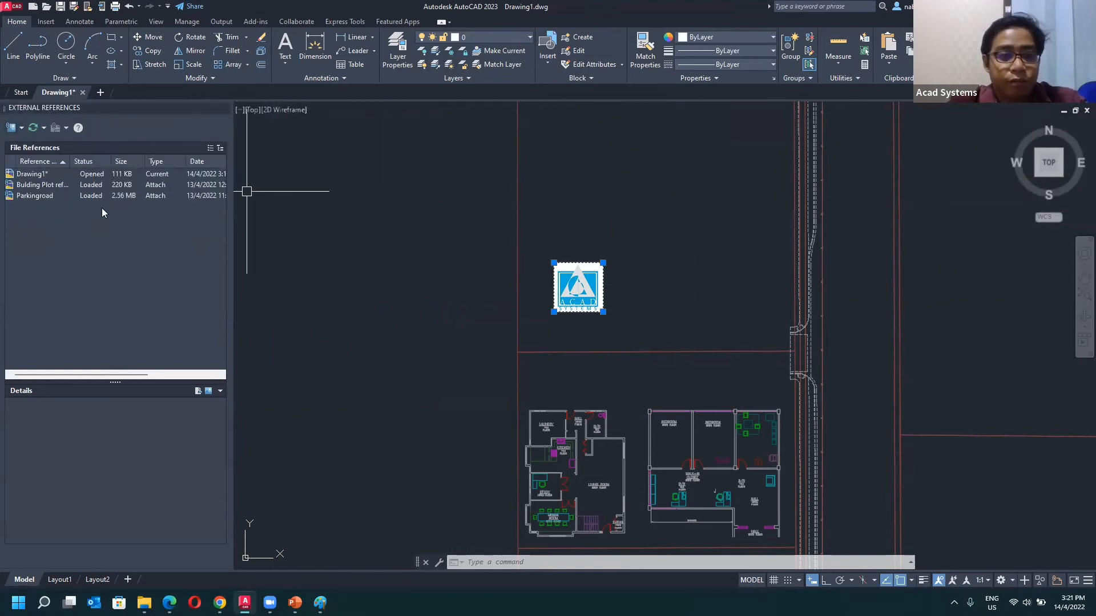
scroll(591, 294, up, 1)
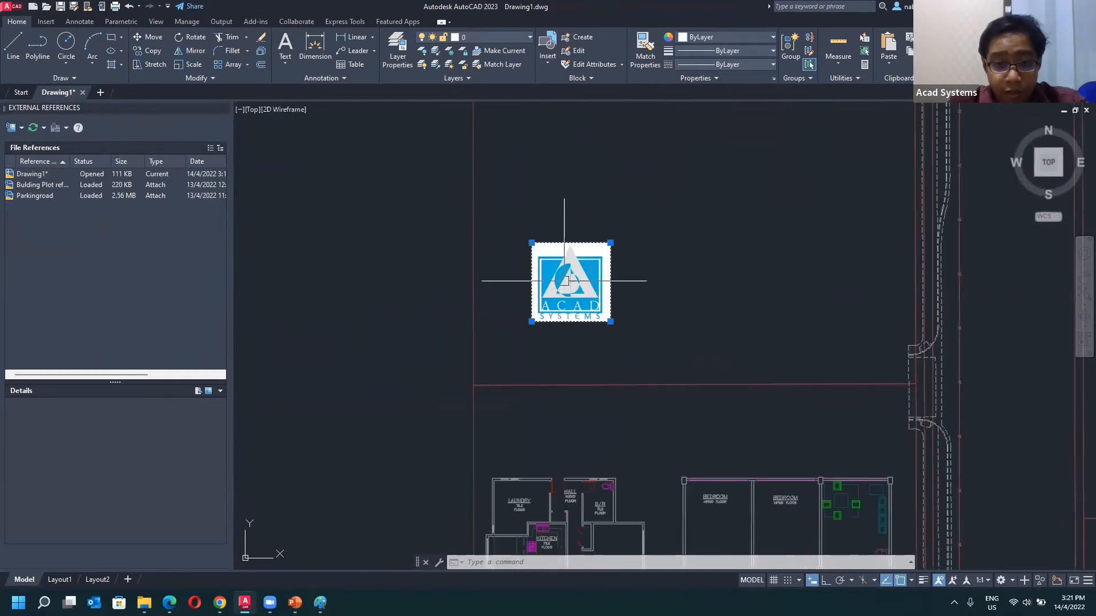
key(Escape)
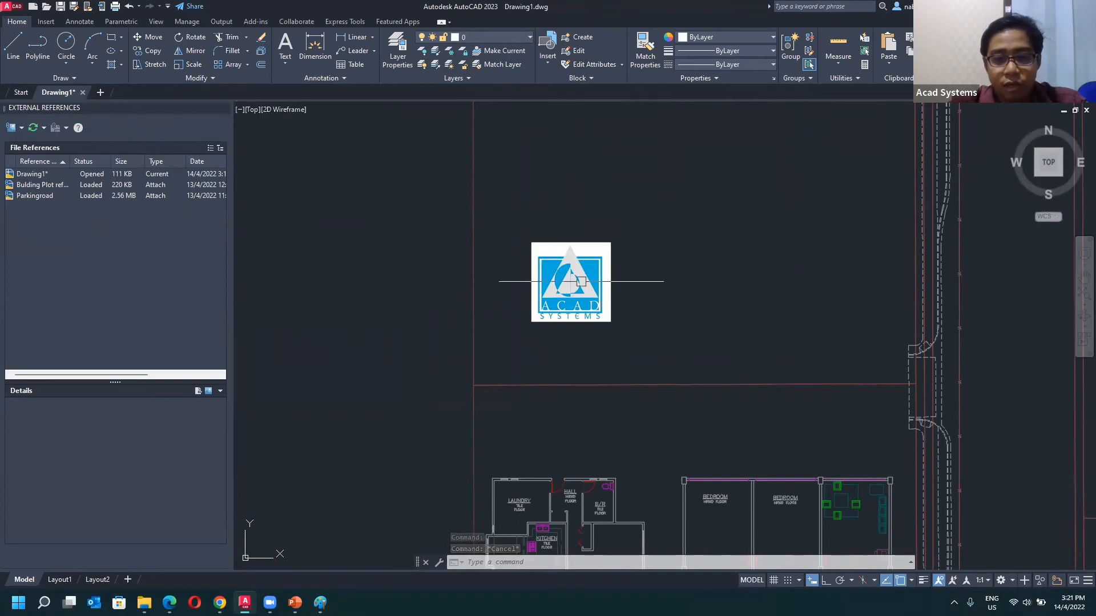
scroll(496, 292, down, 1)
scroll(383, 272, down, 1)
middle_drag(359, 276, 462, 317)
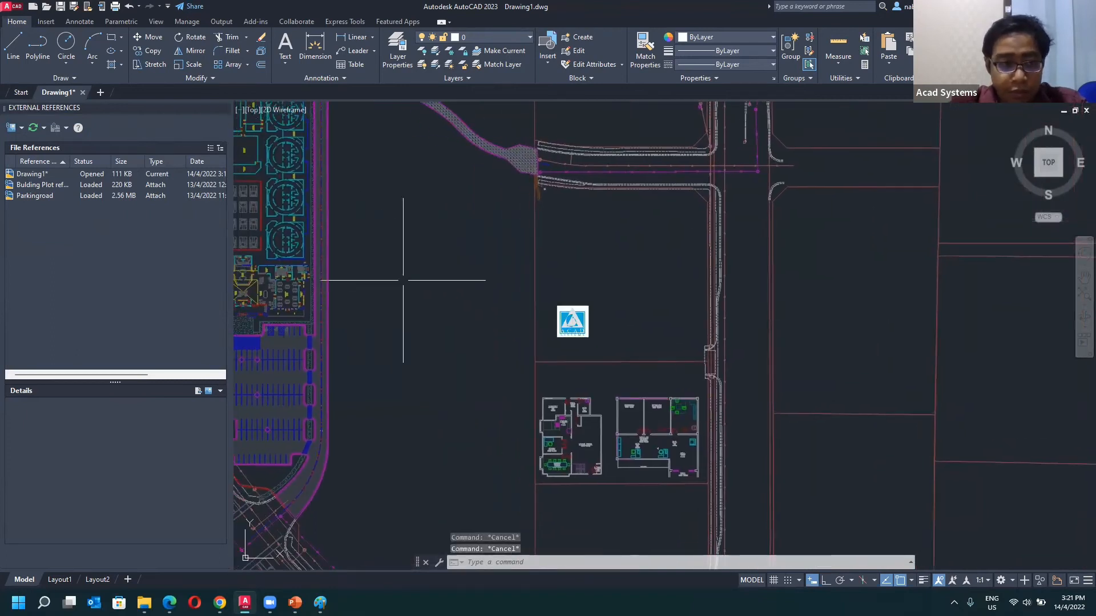
click(21, 128)
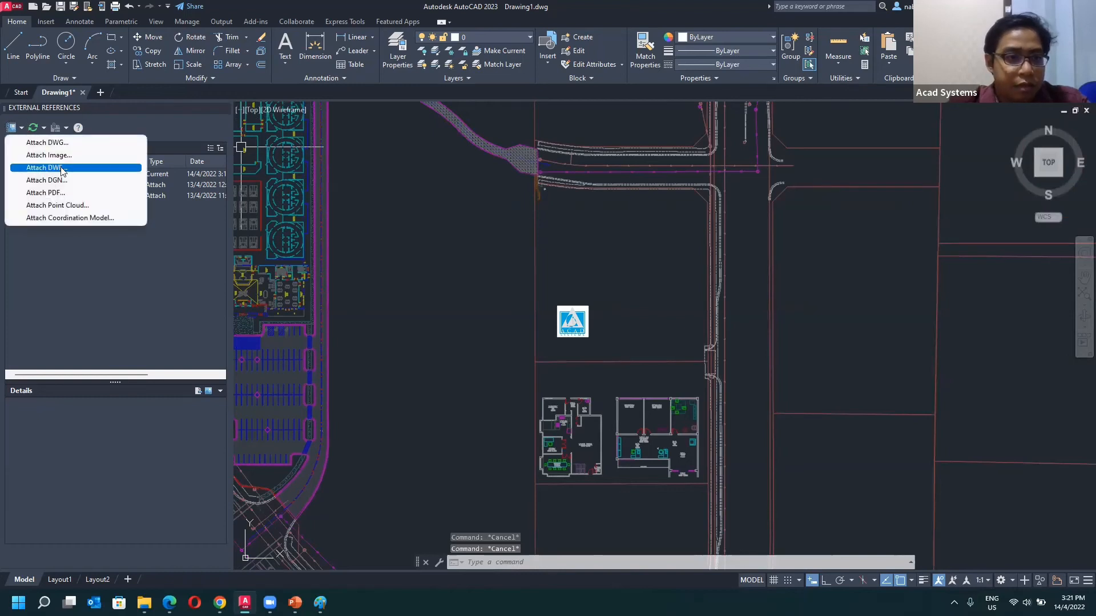
click(530, 252)
click(586, 295)
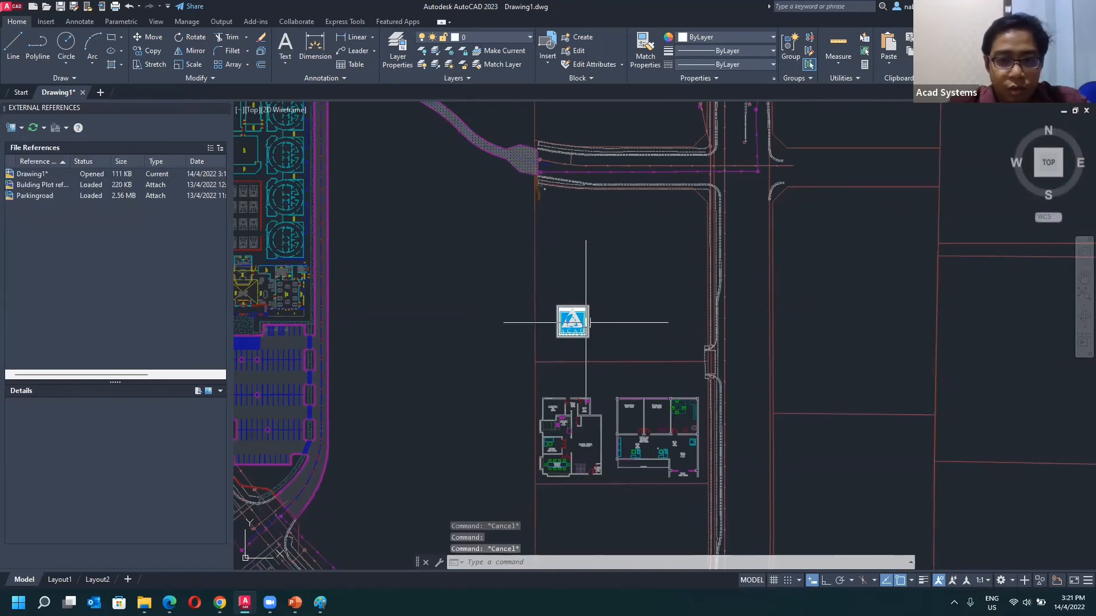
click(556, 311)
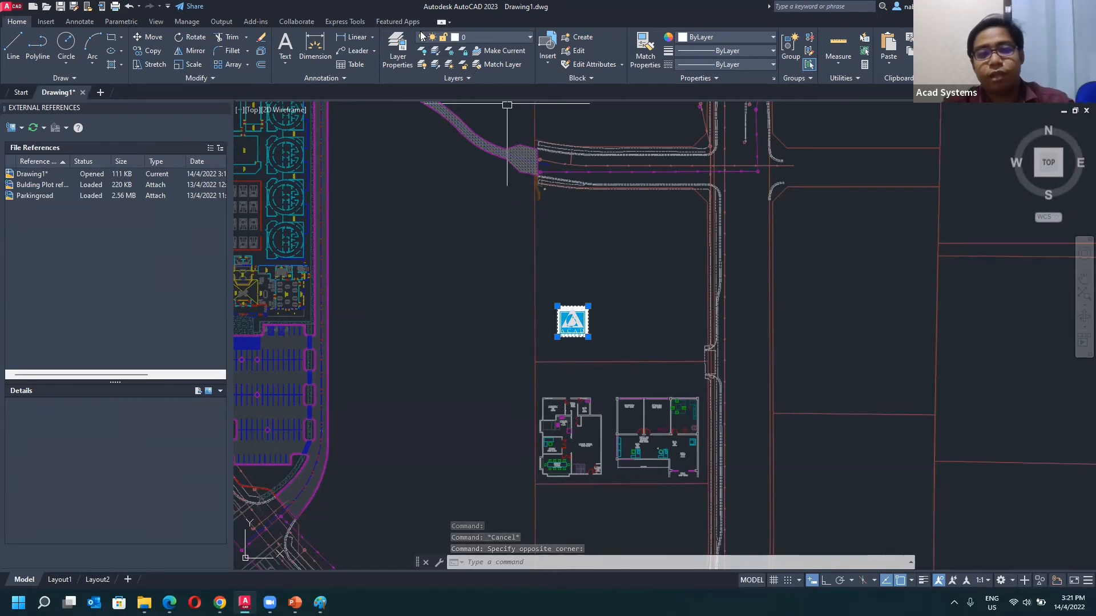
- Attach image 0 with a relative path and rotation angle 0, placing and scaling it on screen beside the pasted logo
click(21, 128)
click(49, 154)
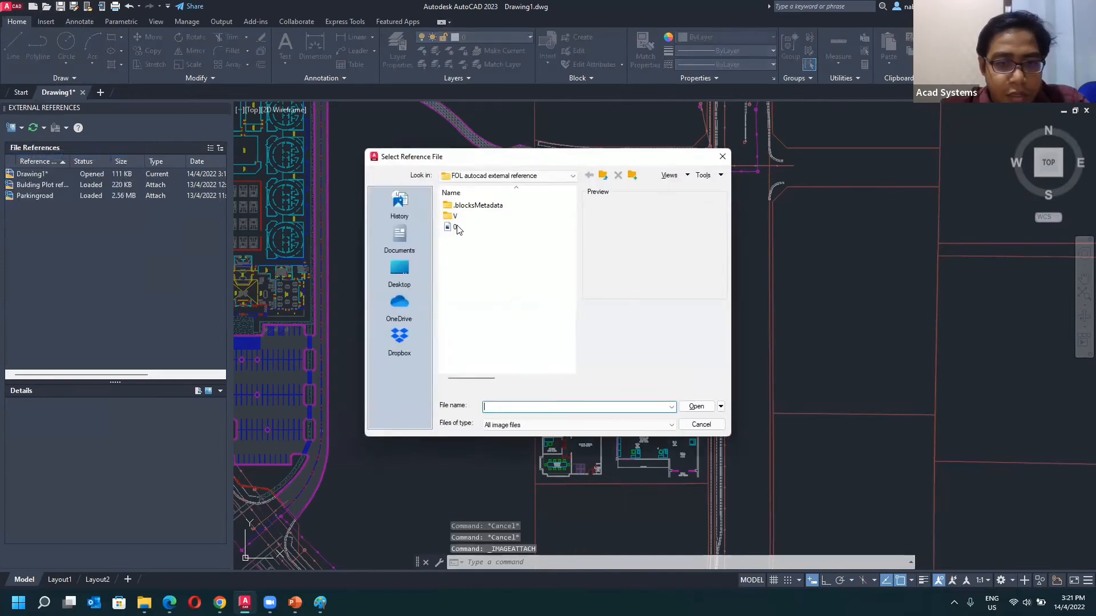
click(451, 230)
click(694, 406)
click(557, 383)
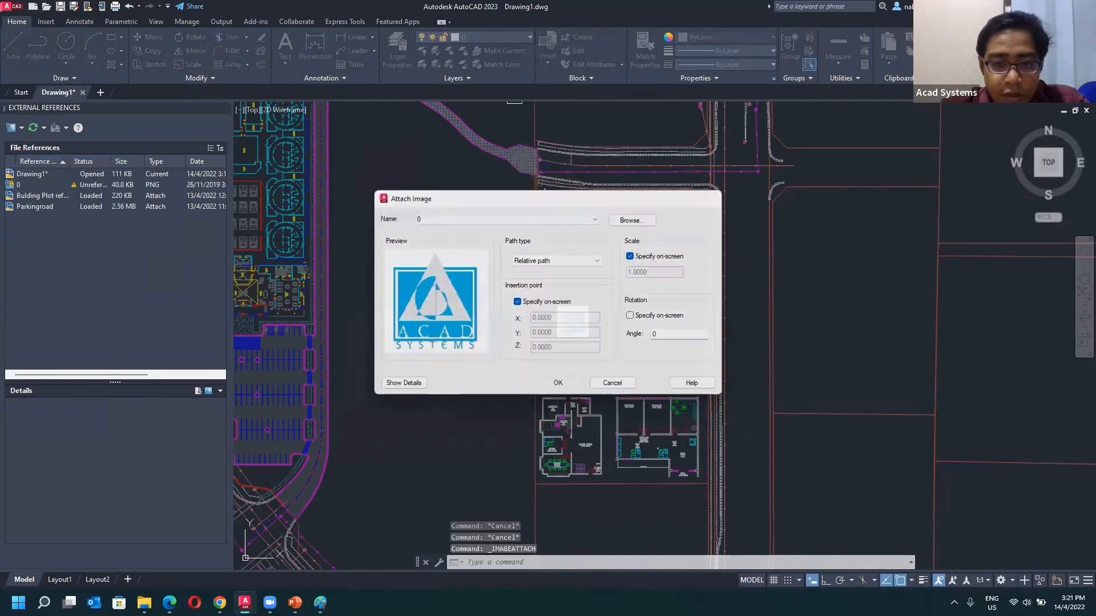
click(616, 334)
click(668, 295)
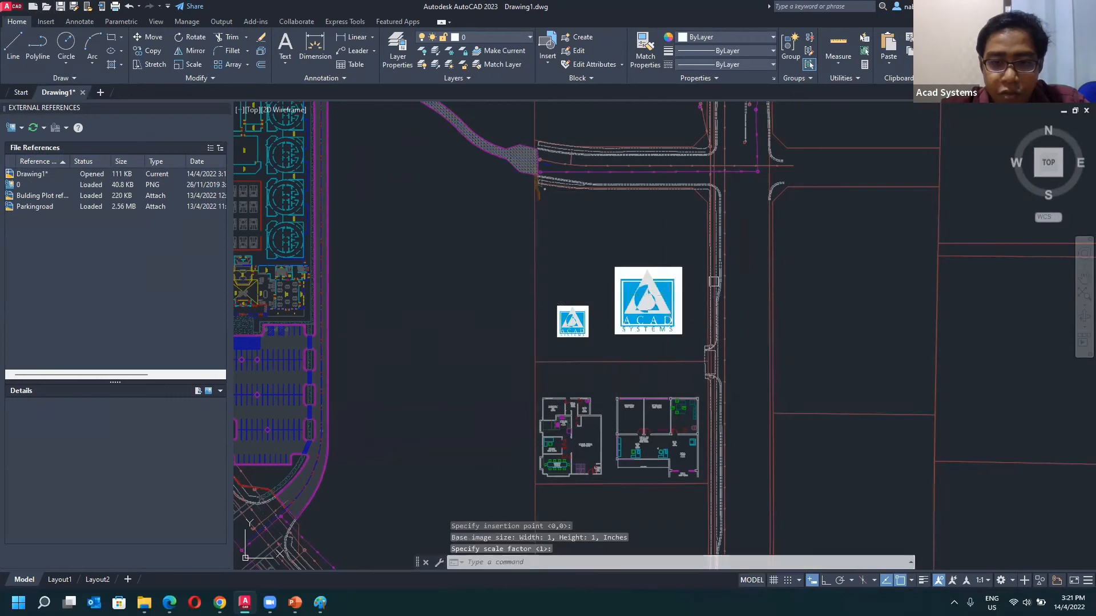
- Set the attached logo image's brightness to 77, contrast to 41 and fade to 71
click(653, 266)
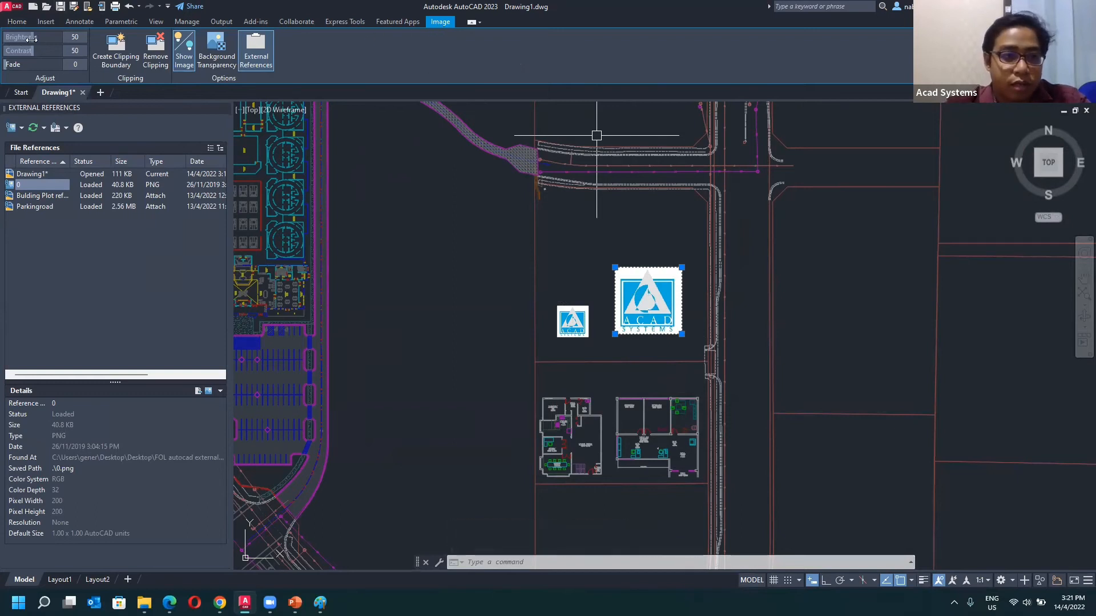
drag(31, 38, 46, 65)
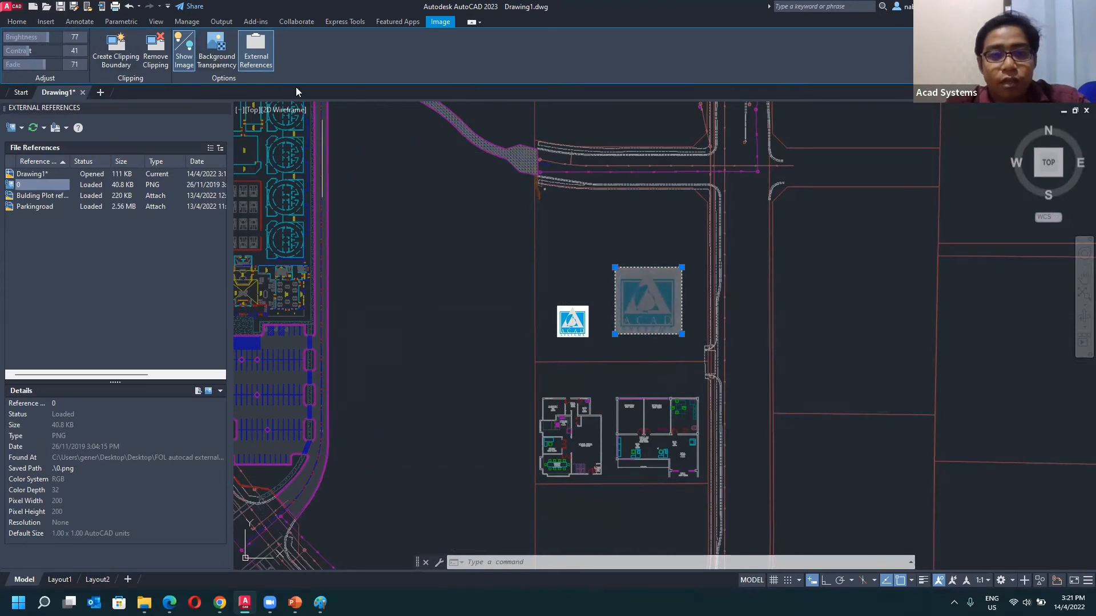
click(431, 243)
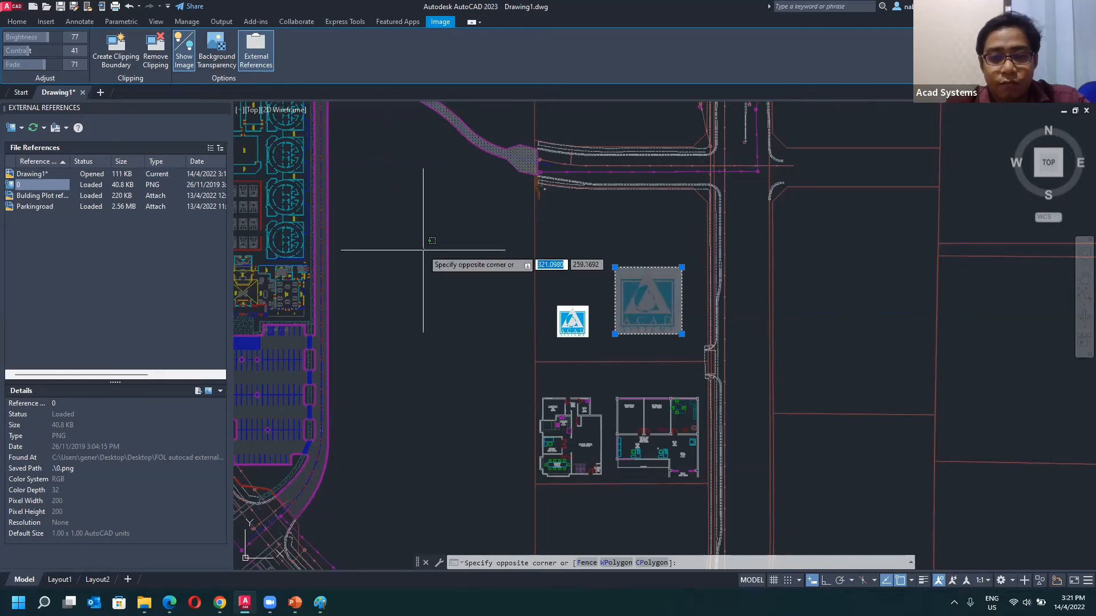
key(Escape)
key(Escape)
key(Escape)
scroll(468, 229, down, 2)
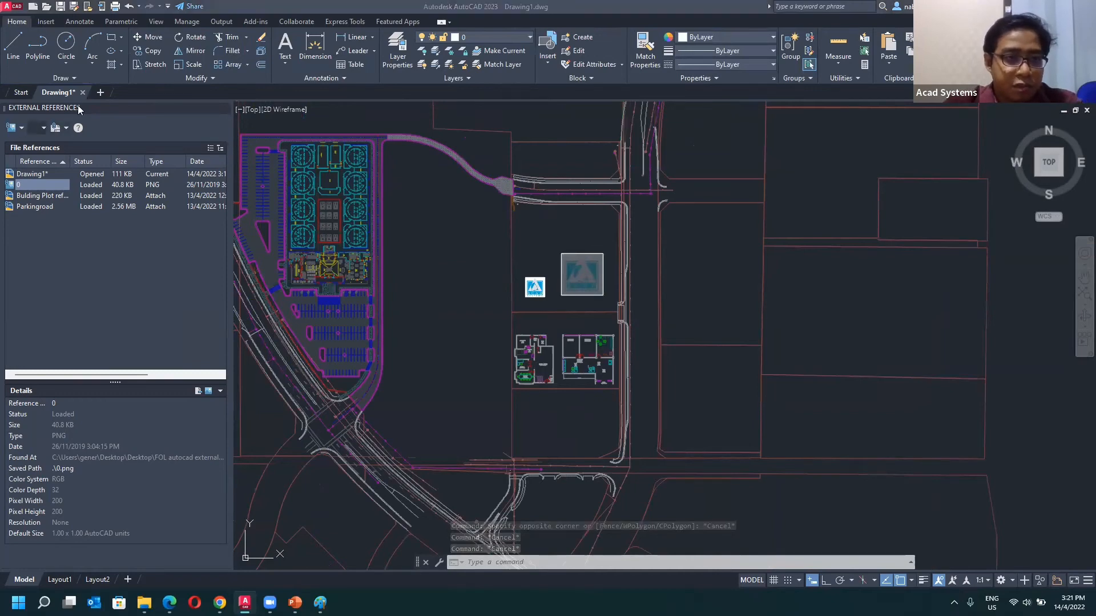
- Attach page 1 of the PDF Base_Dimensions outsourse-Model at 0,0,0 with a relative path, scale 1 and rotation 0
click(21, 128)
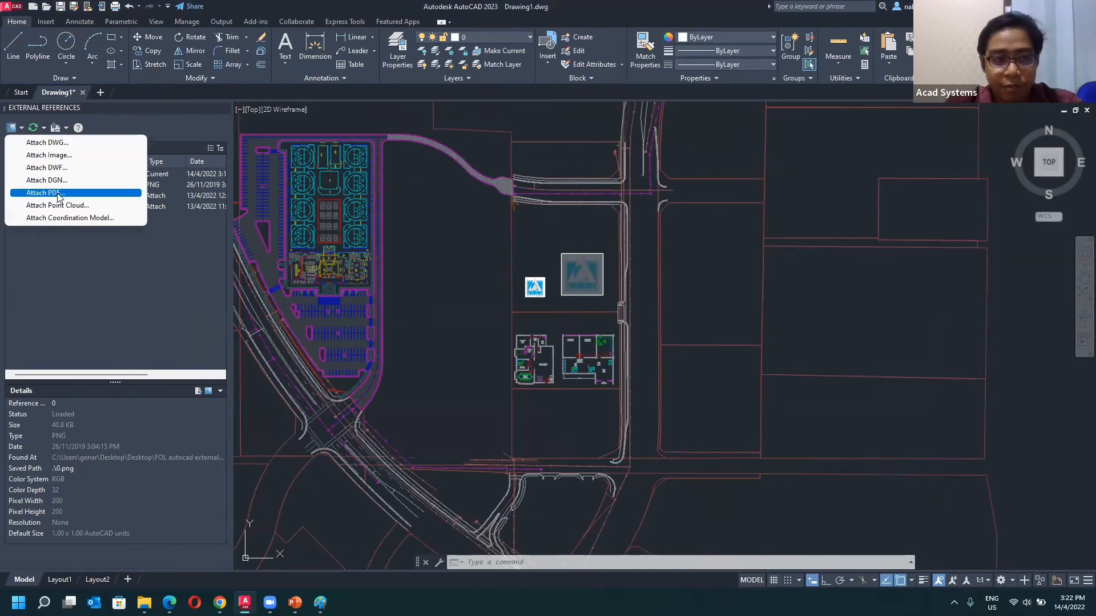
click(59, 194)
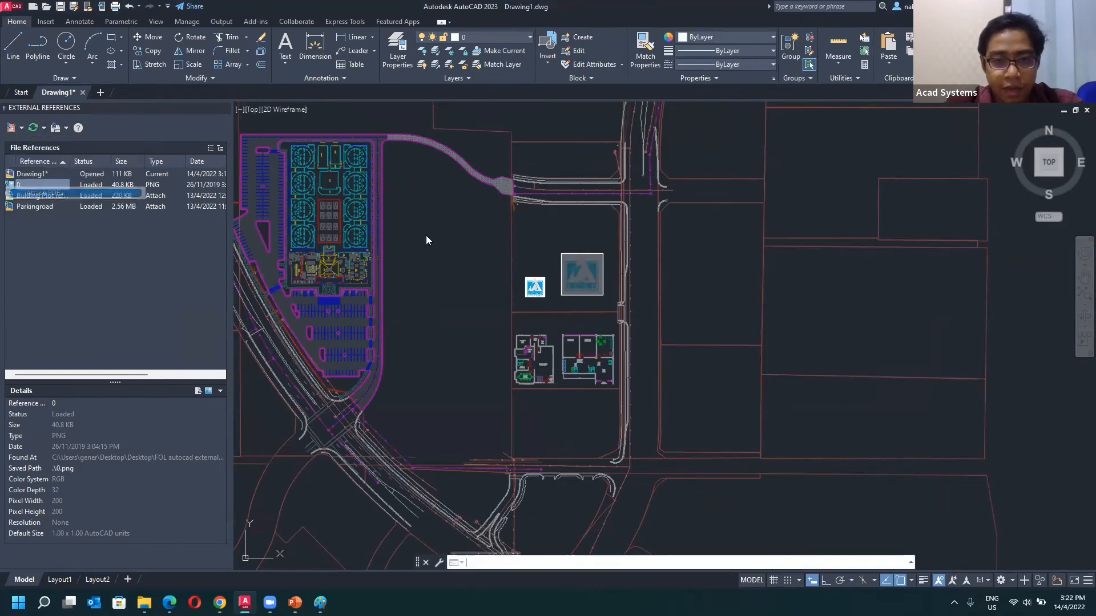
click(492, 239)
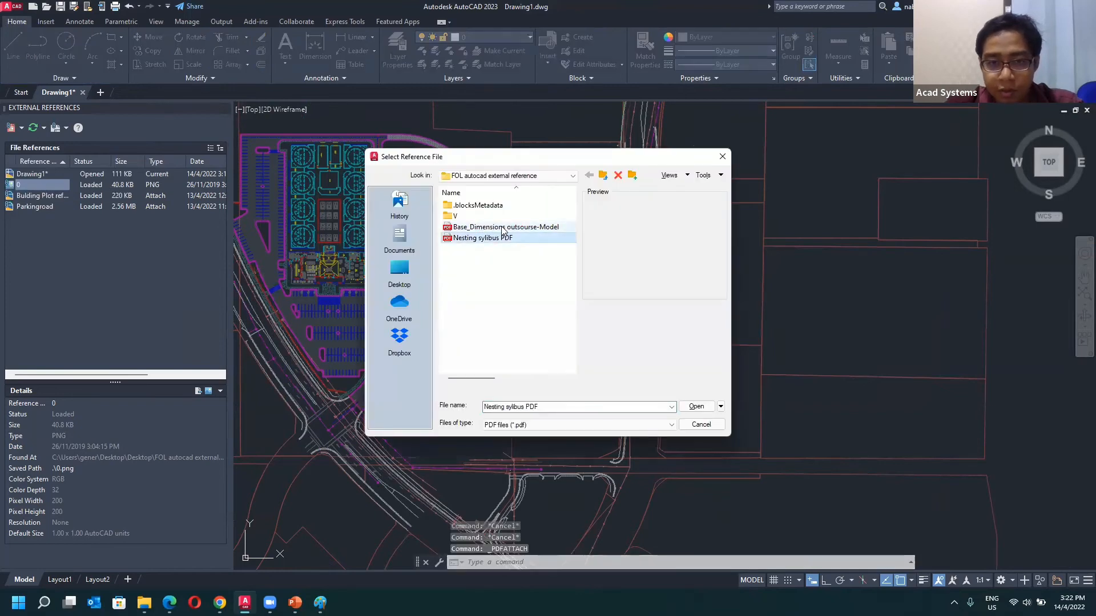
click(502, 228)
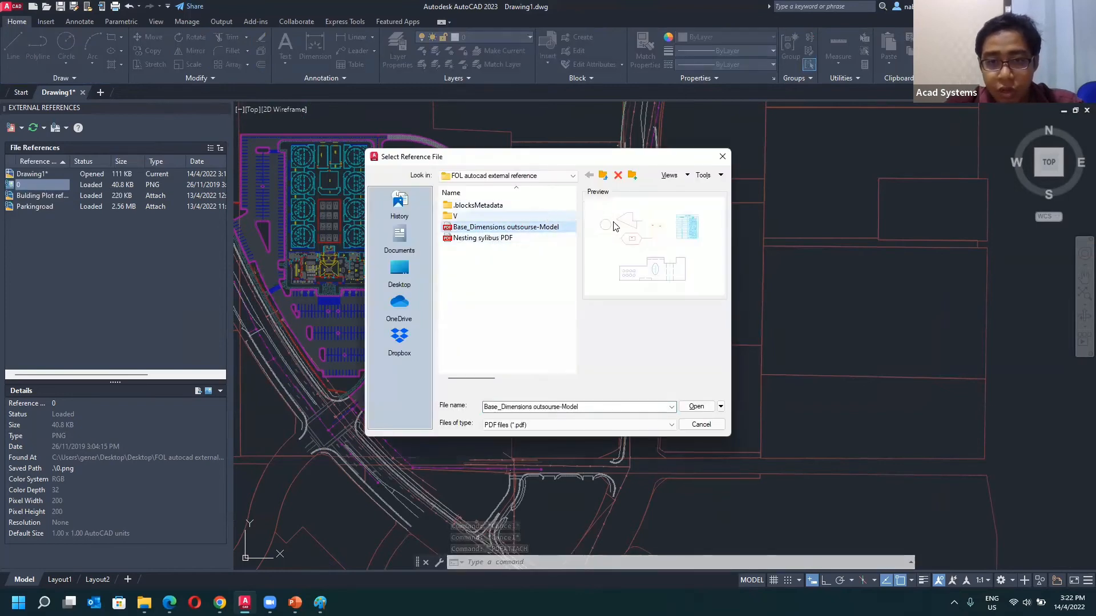
click(696, 407)
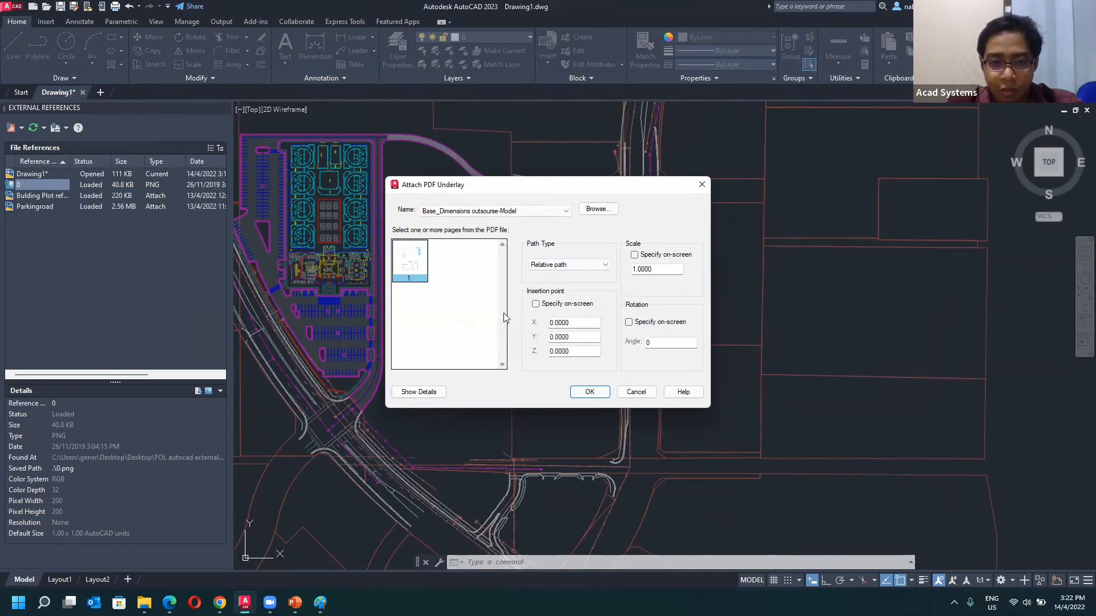
click(589, 392)
- Examine the attached PDF underlay's frame, outlines, area table and Block A drawing
scroll(465, 366, down, 8)
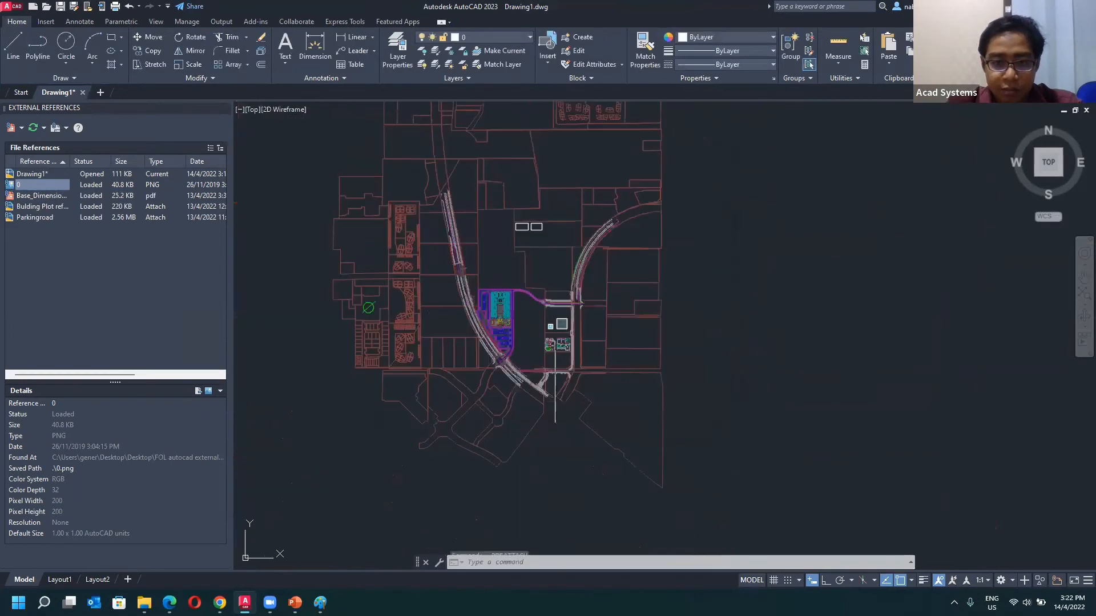
scroll(451, 388, up, 5)
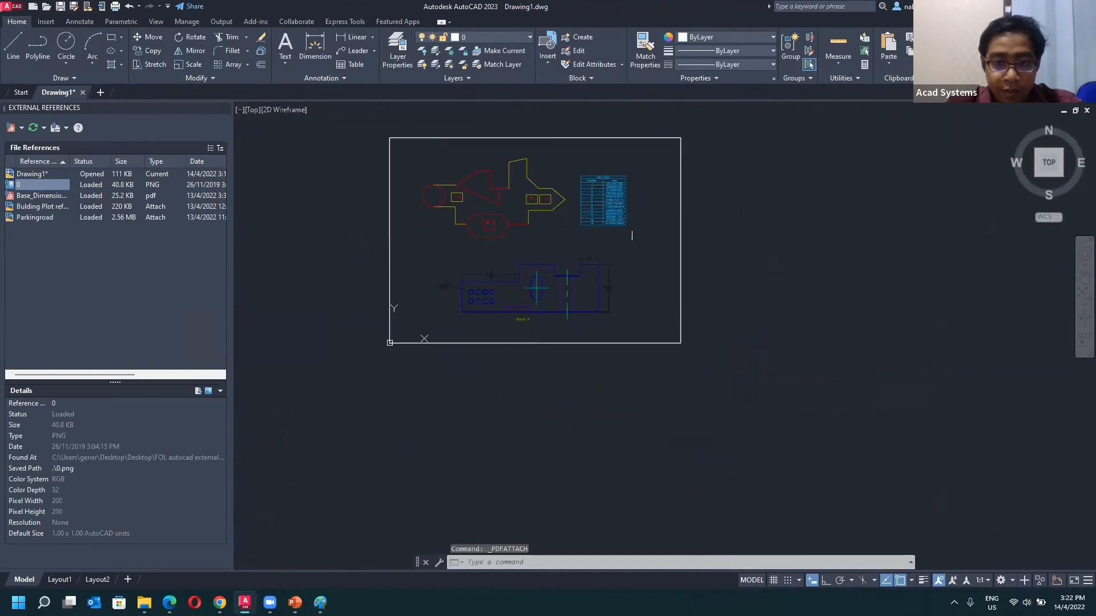
click(681, 234)
key(Escape)
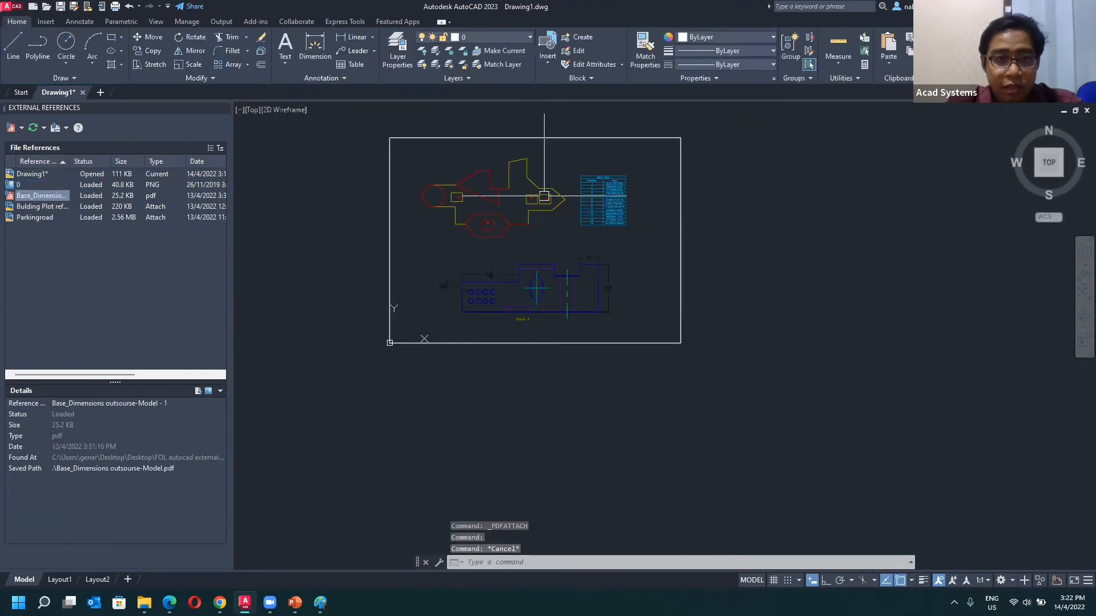
scroll(466, 186, up, 4)
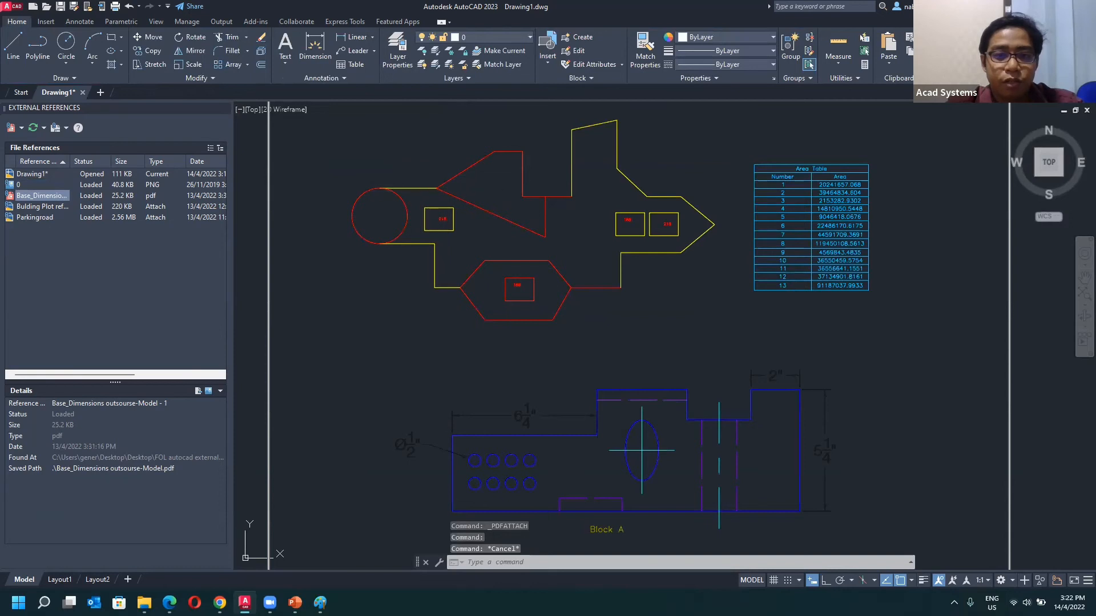
click(268, 274)
key(Escape)
scroll(534, 167, down, 3)
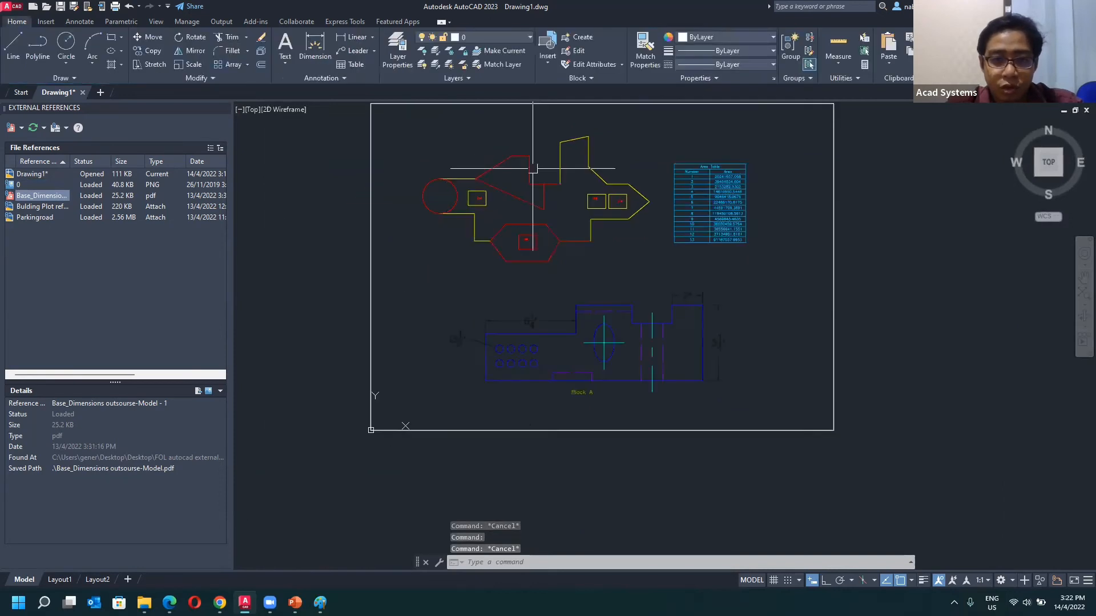
- Set the attached PDF underlay's contrast to 23 and preview its monochrome display, keeping it in colour
click(410, 126)
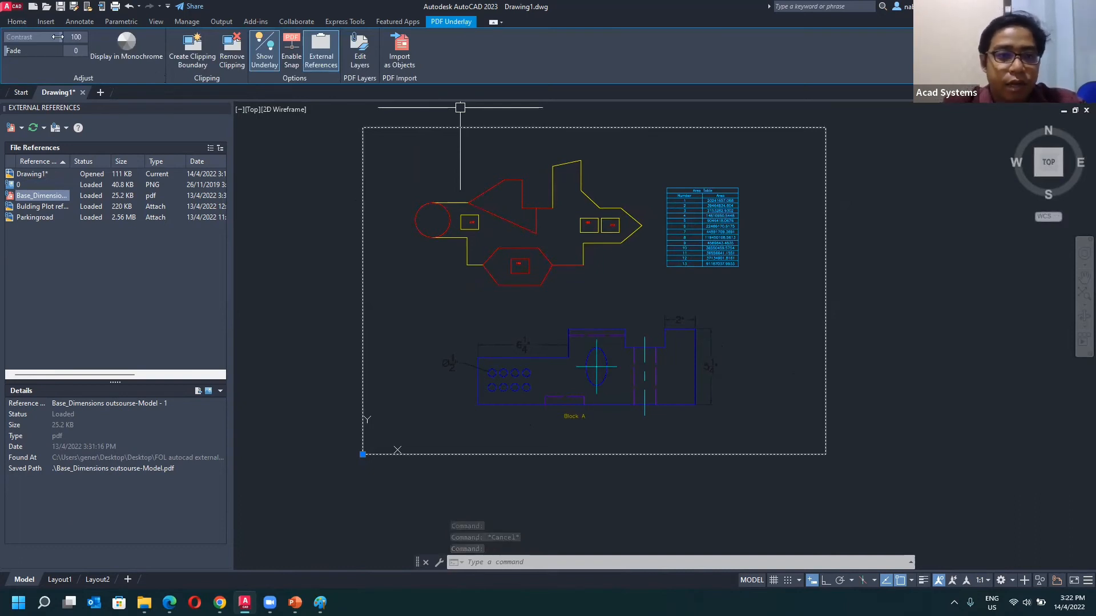
drag(58, 36, 7, 39)
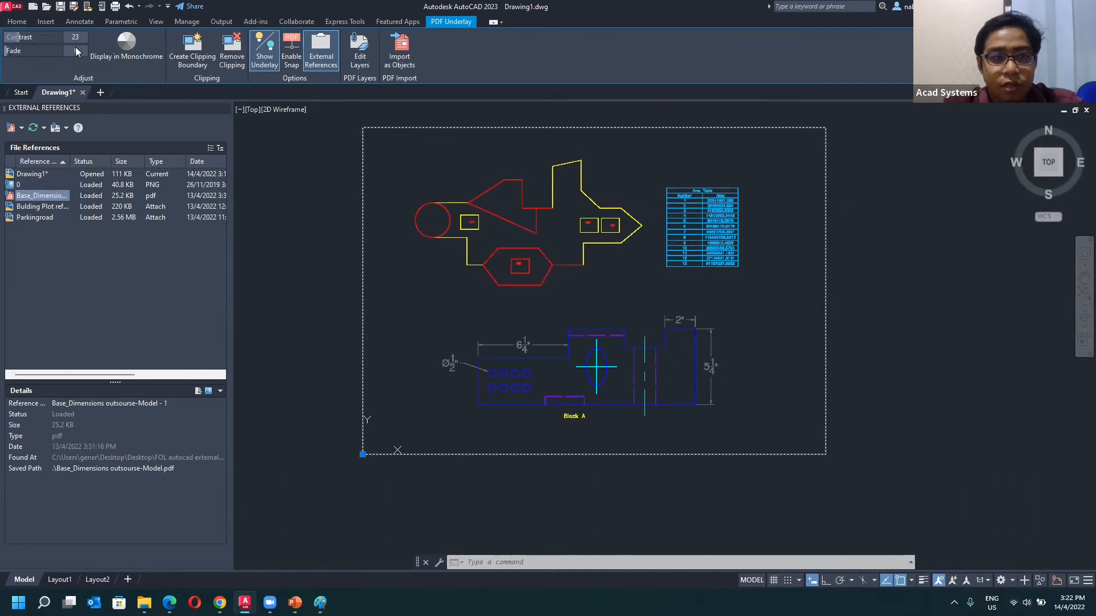
click(116, 59)
click(141, 56)
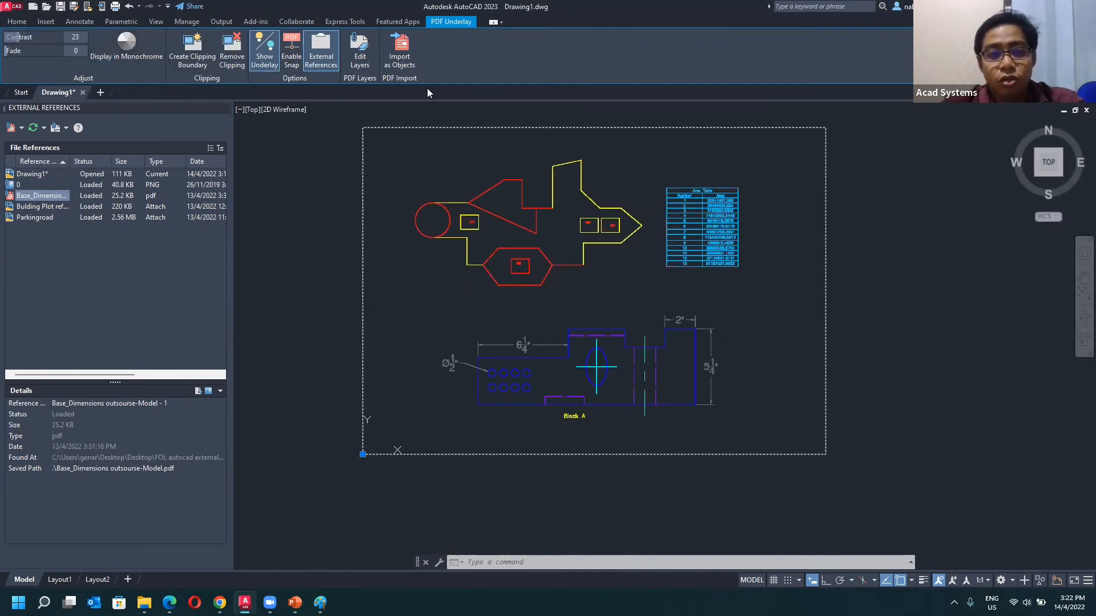
scroll(525, 123, up, 3)
scroll(525, 123, down, 5)
key(Escape)
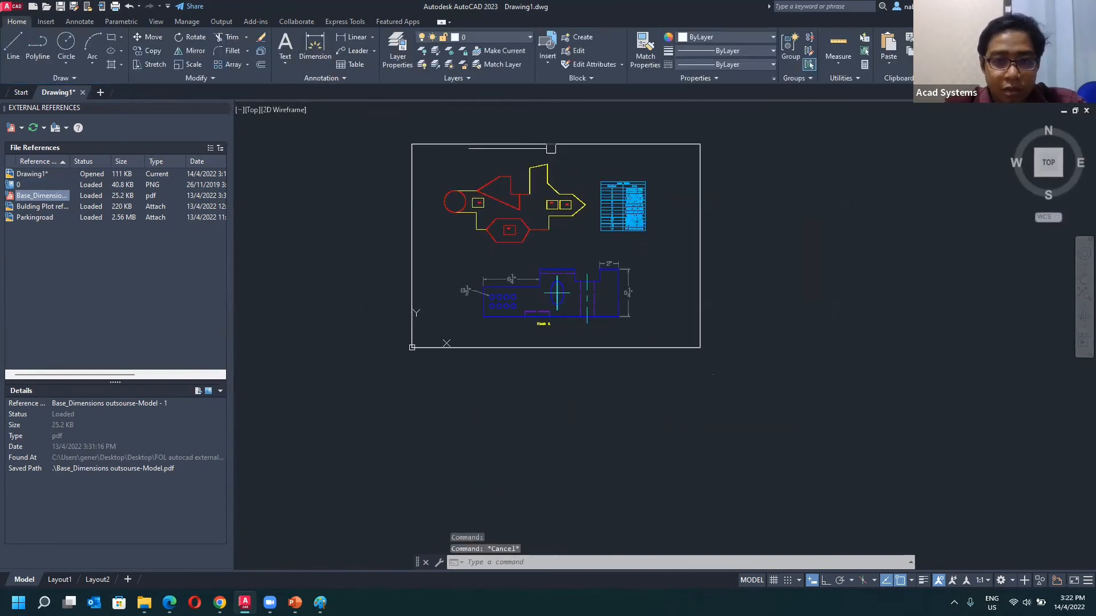
- Test whether the Line tool snaps to the PDF underlay's geometry, and cancel the line
click(545, 145)
scroll(421, 137, up, 3)
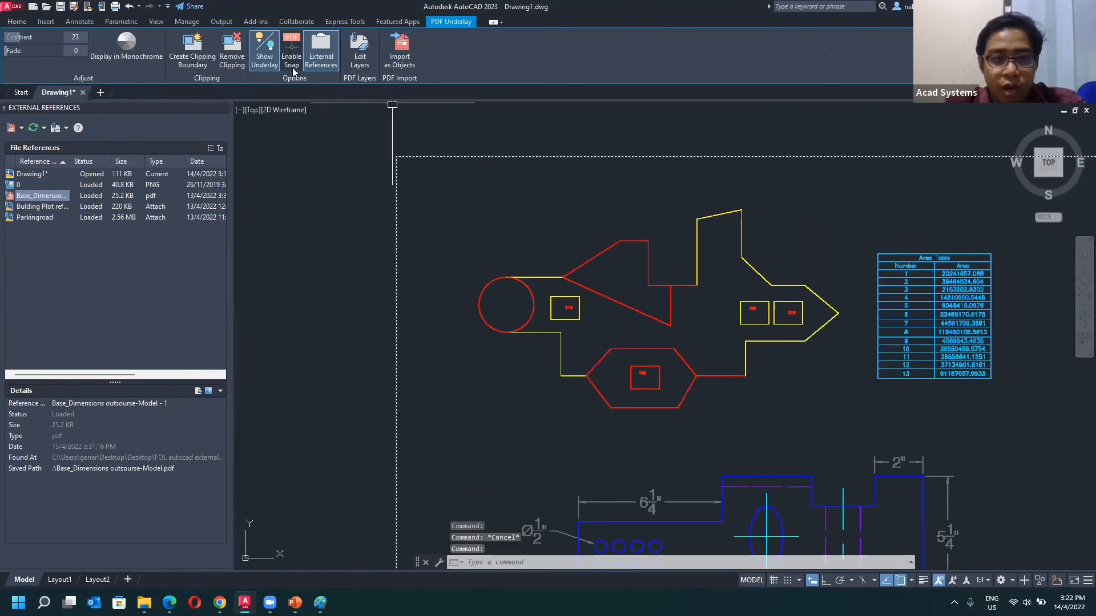
click(17, 21)
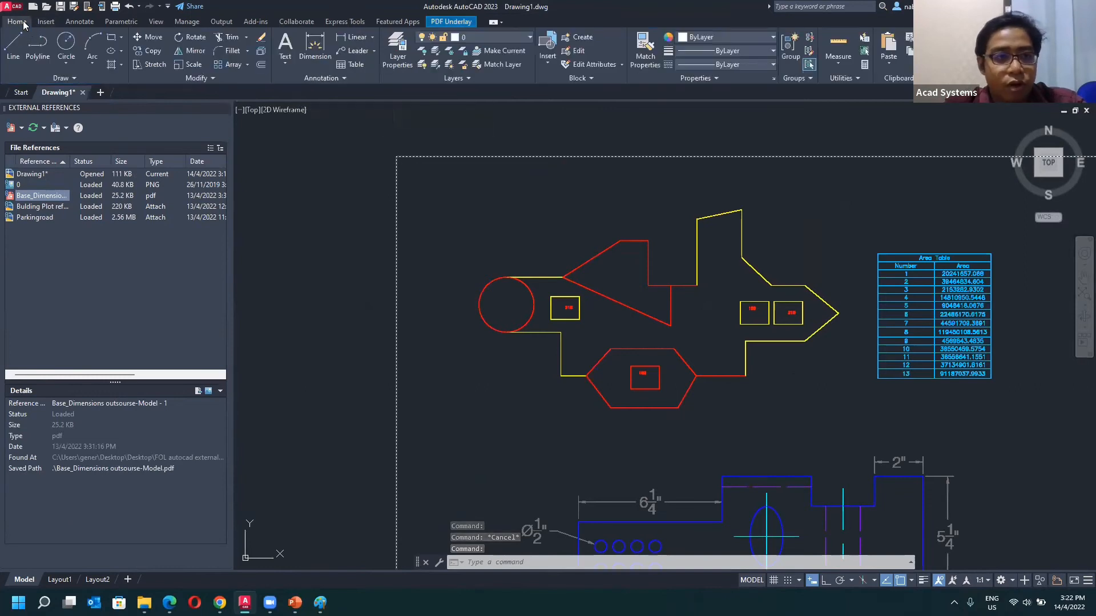
click(17, 52)
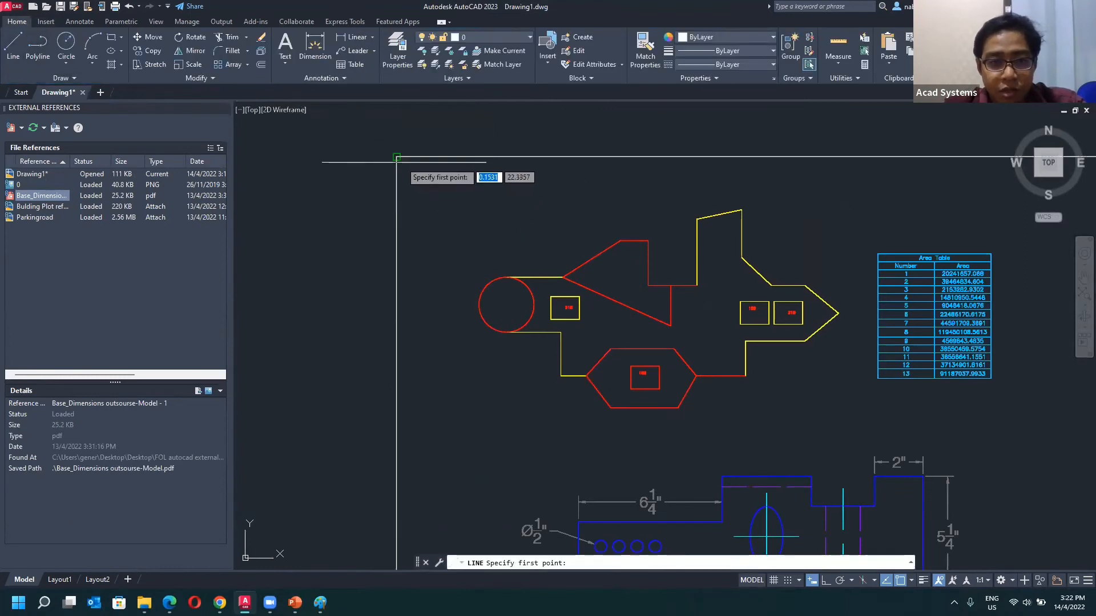
click(344, 22)
click(398, 22)
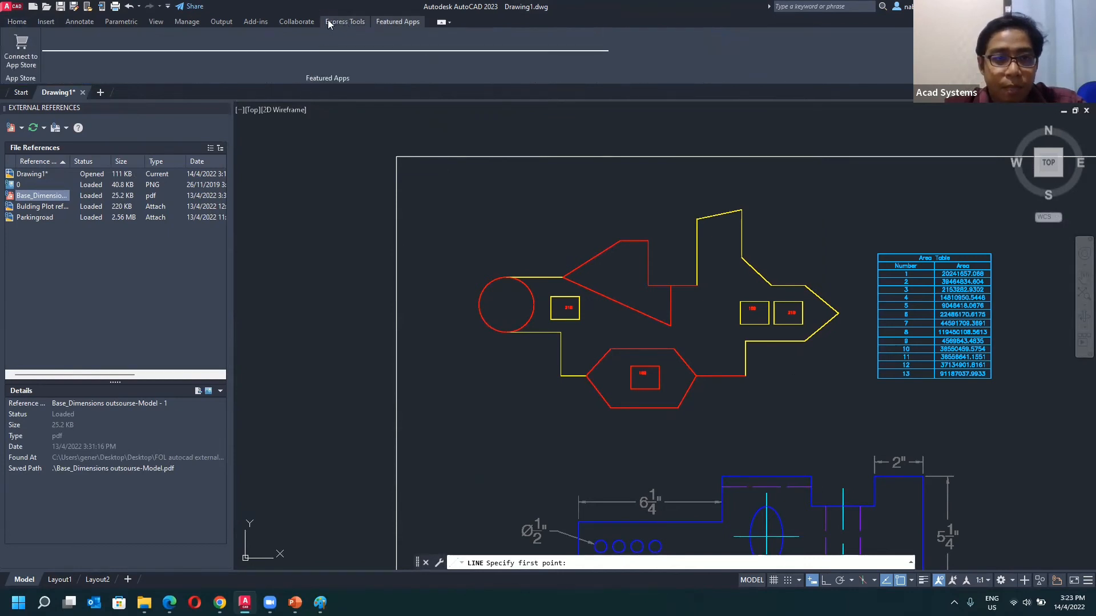
click(345, 22)
key(Escape)
- Enable object snapping on the PDF underlay and try it with the Line tool without drawing a line
click(486, 156)
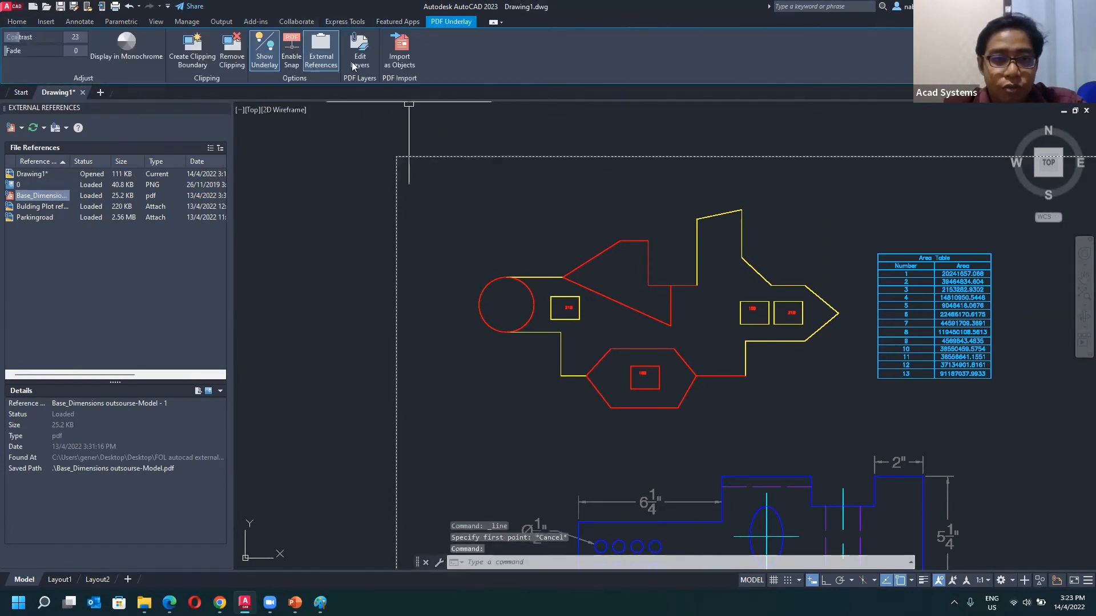
click(294, 63)
click(9, 24)
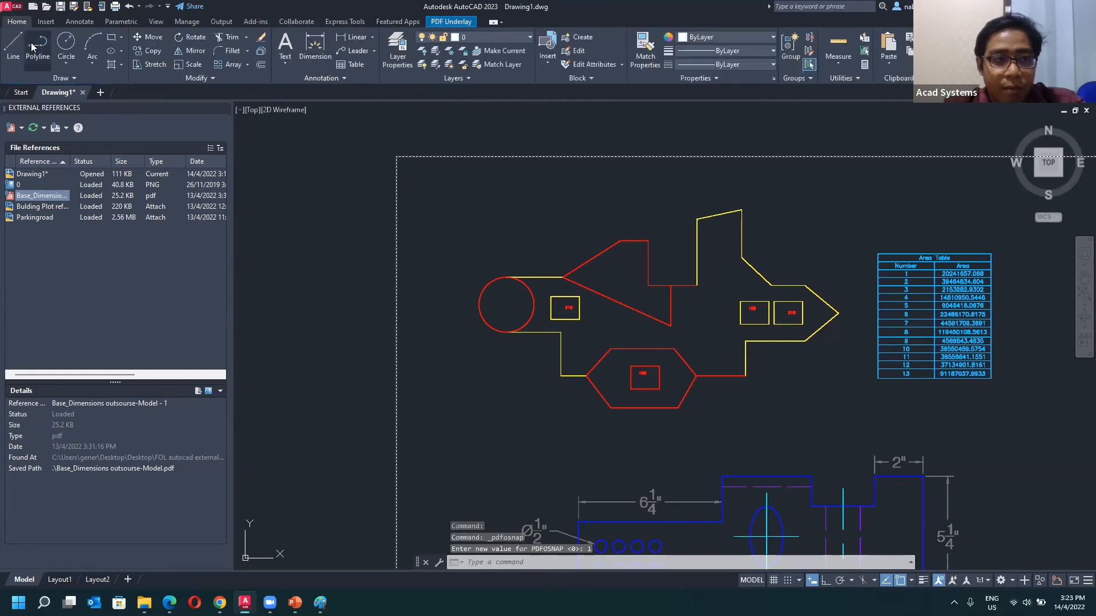
click(22, 50)
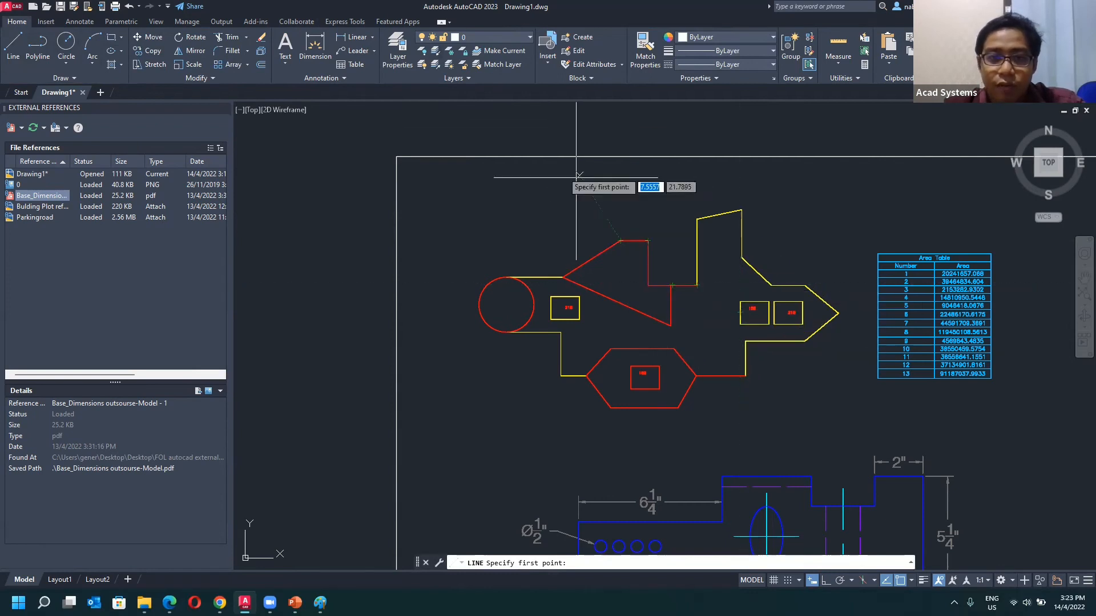
key(Escape)
- Turn off the PDF underlay's Centerlines, Comments and Markups, Dimensions, RESULT and Text layers, keeping Objects on
scroll(573, 189, down, 4)
scroll(738, 250, up, 2)
middle_drag(738, 249, 664, 256)
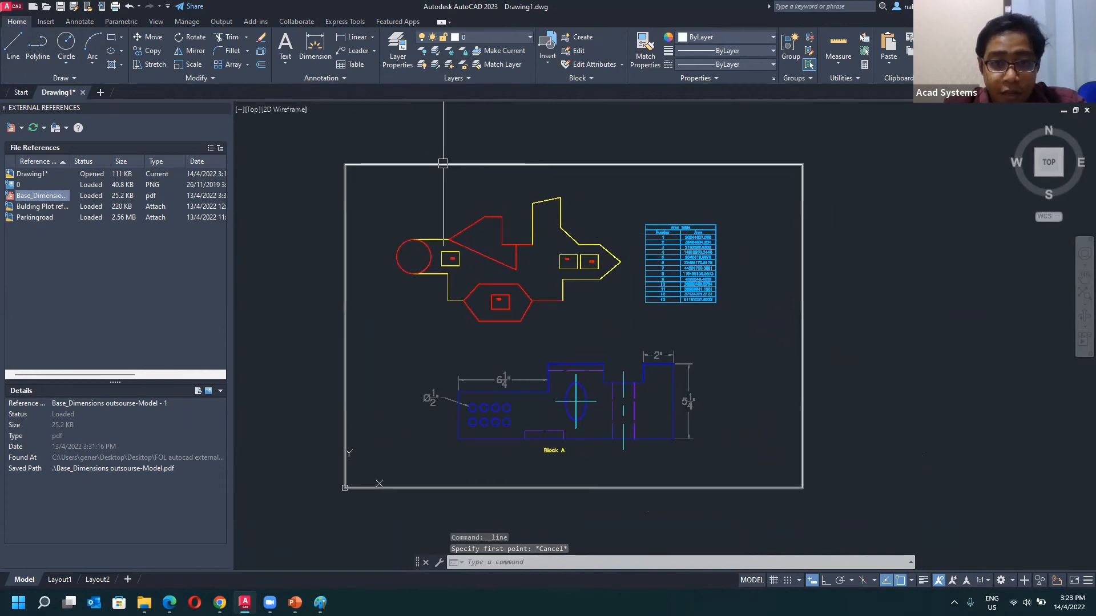
click(468, 161)
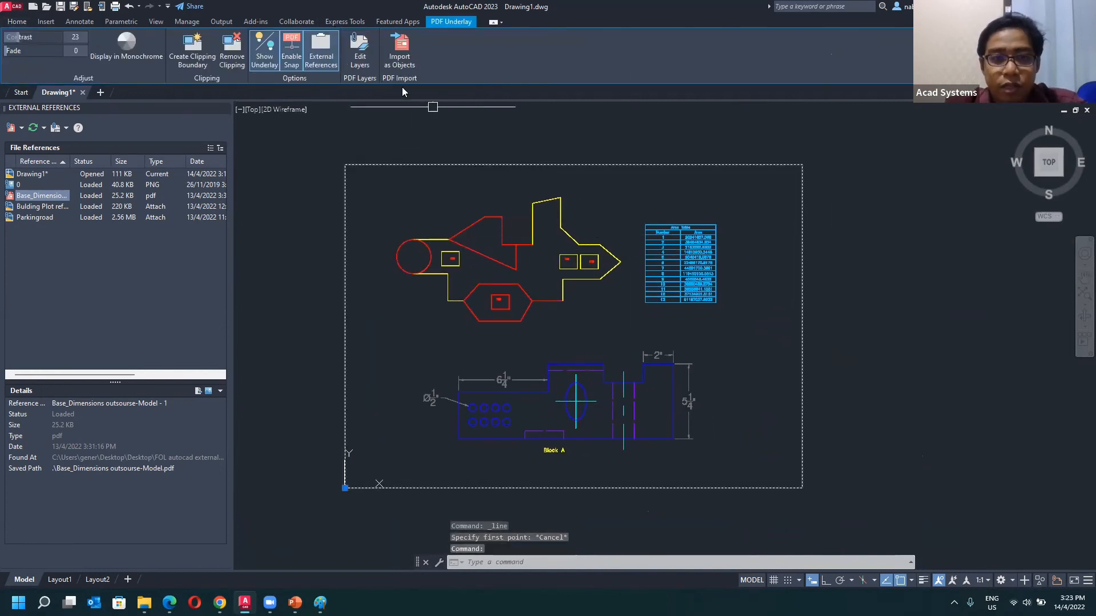
click(360, 60)
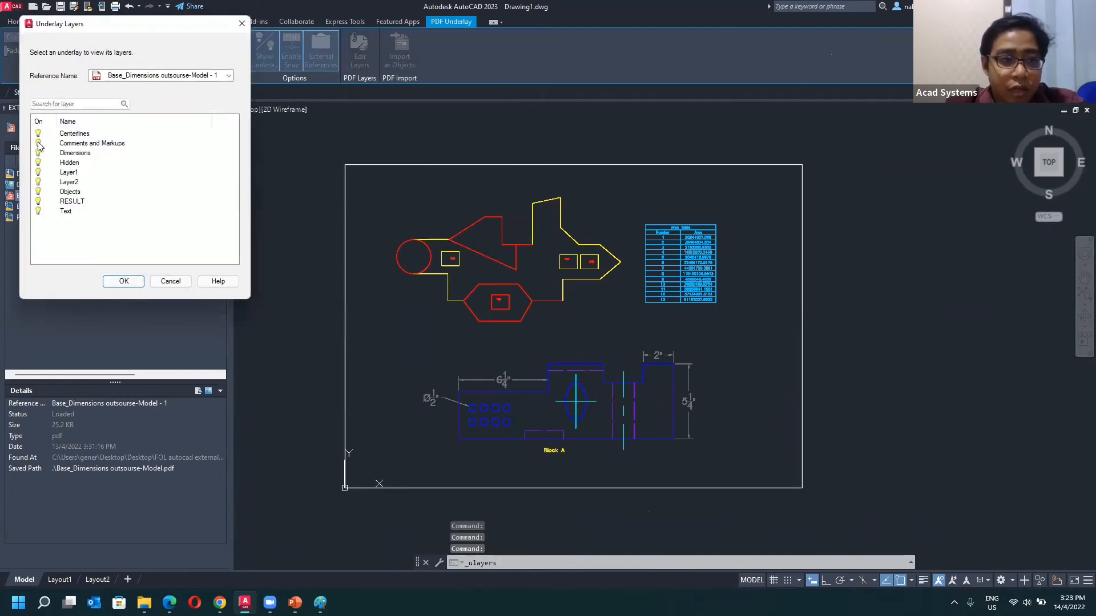
click(38, 144)
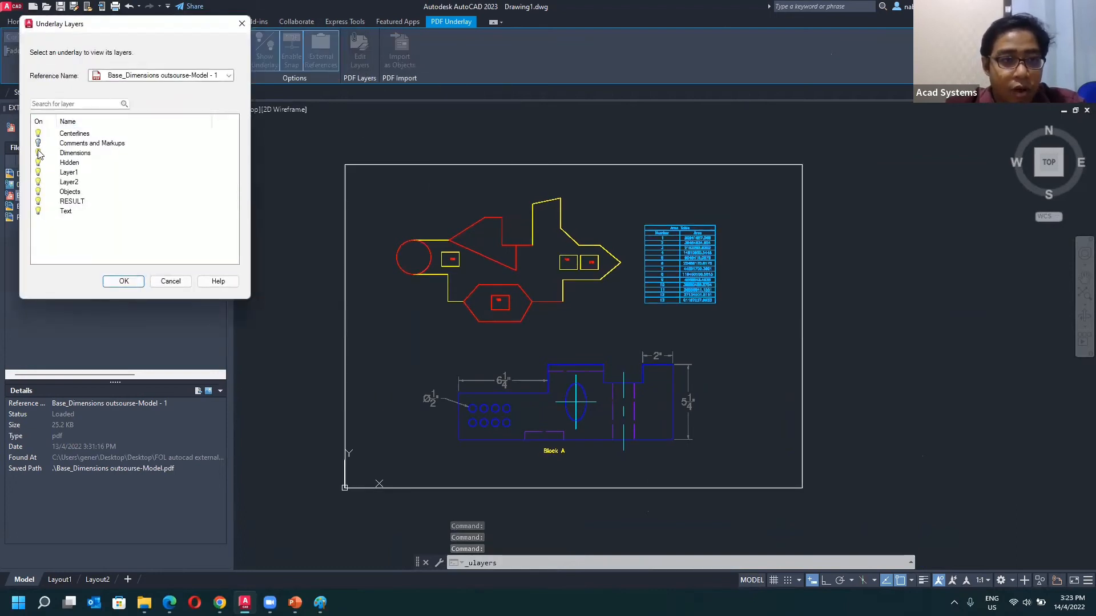
click(38, 153)
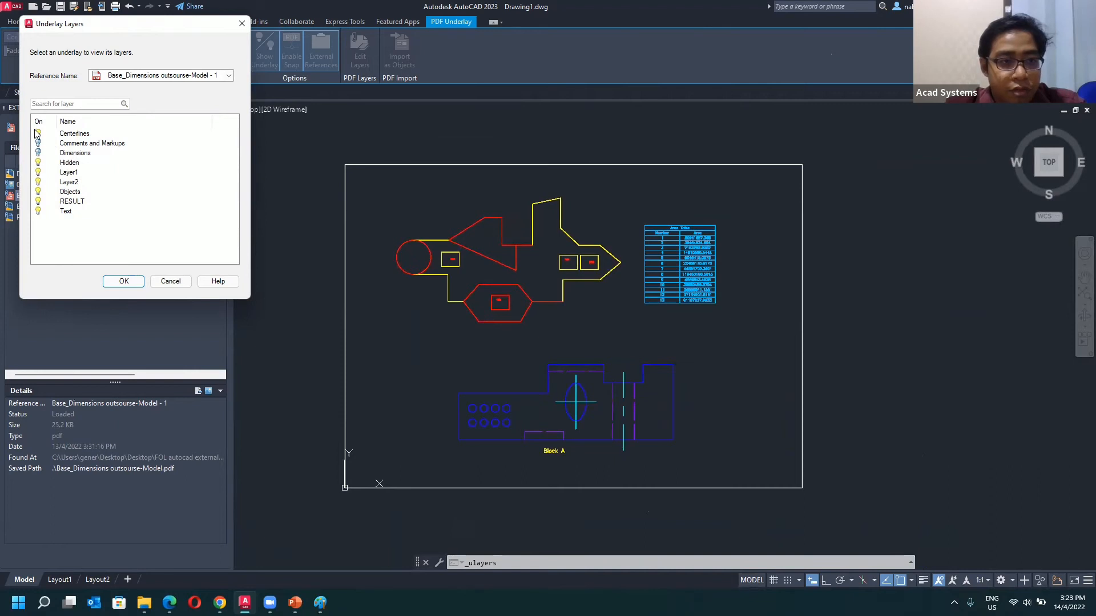
click(38, 211)
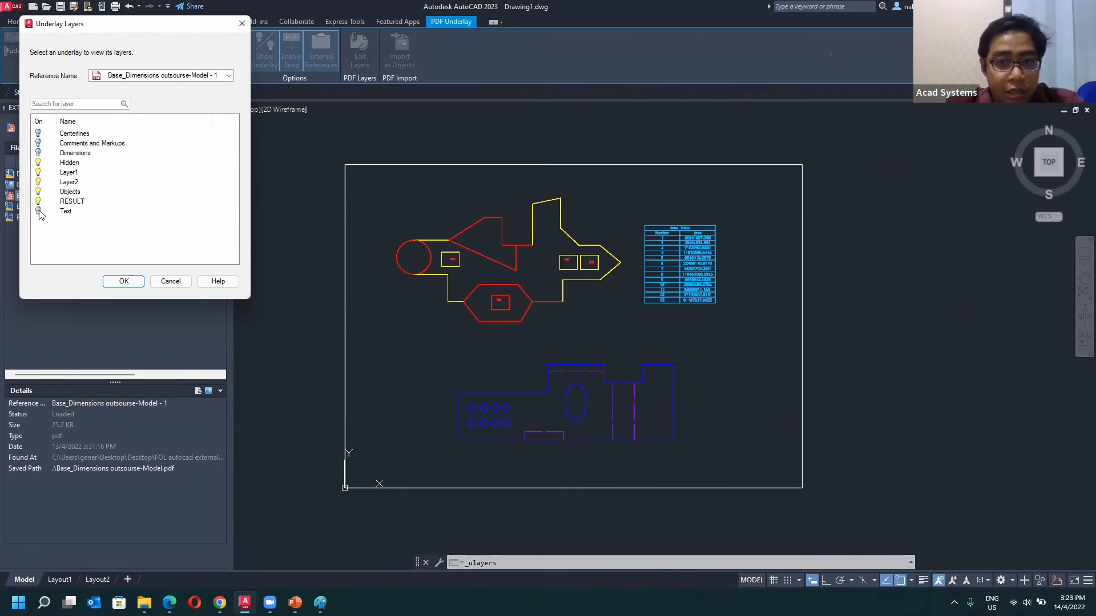
click(38, 201)
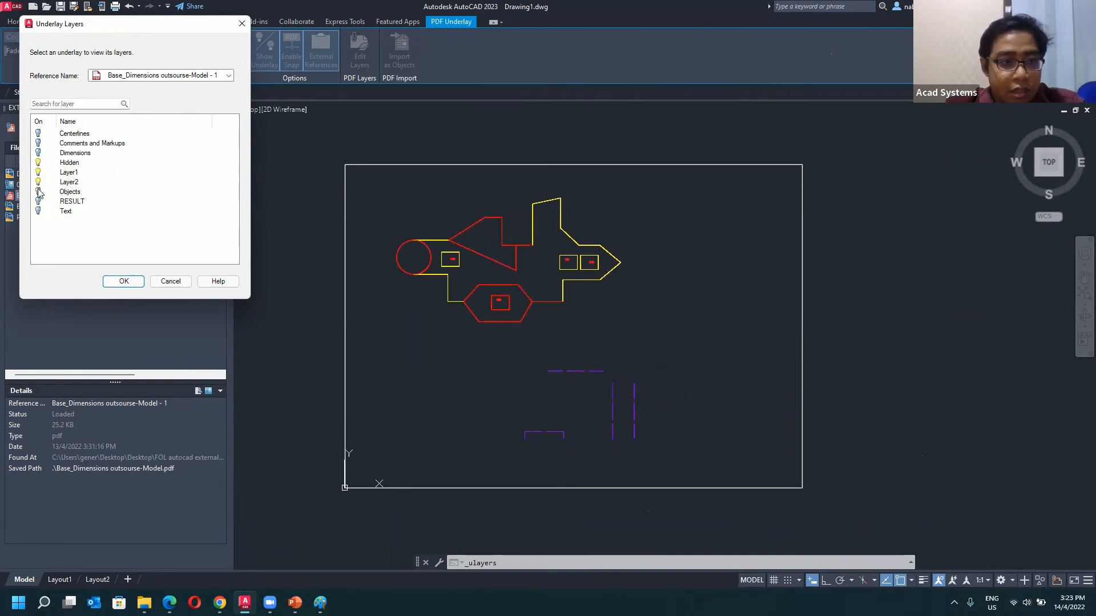
click(39, 191)
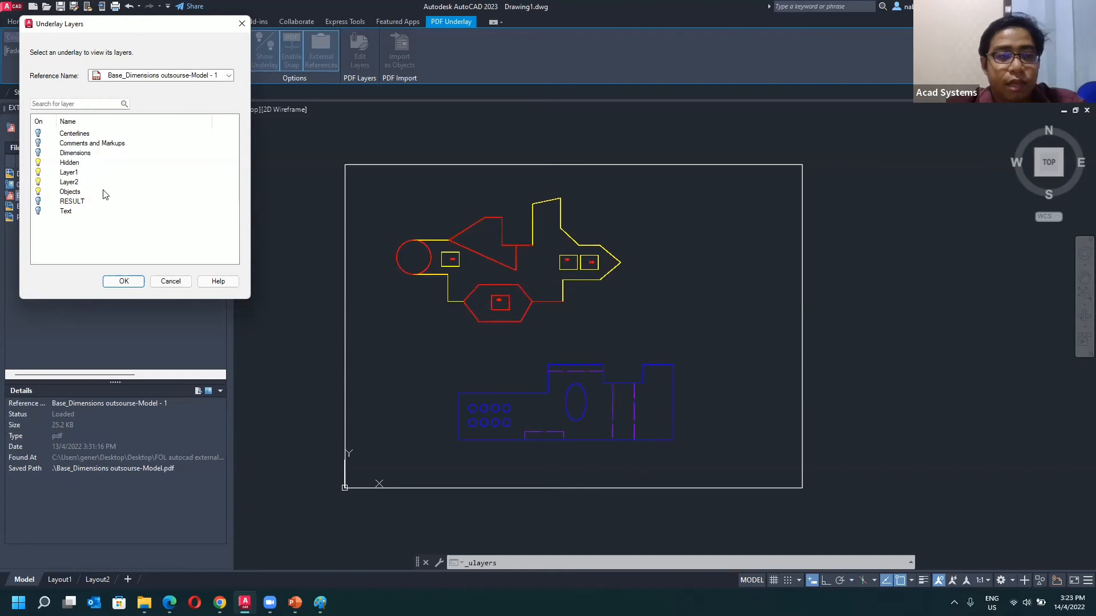
click(123, 281)
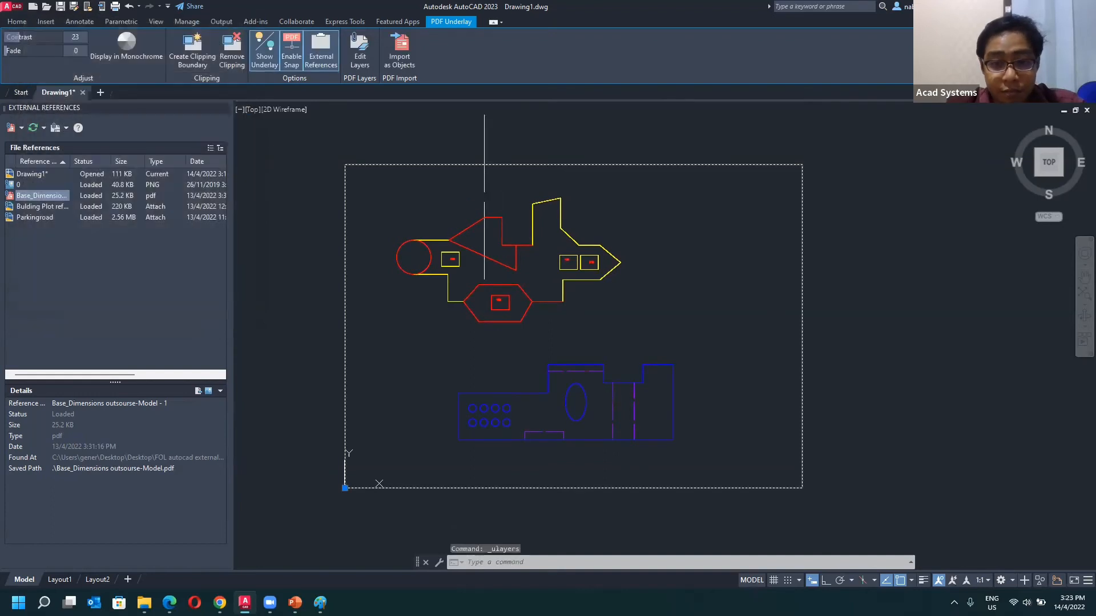
scroll(398, 246, down, 5)
middle_drag(398, 246, 409, 255)
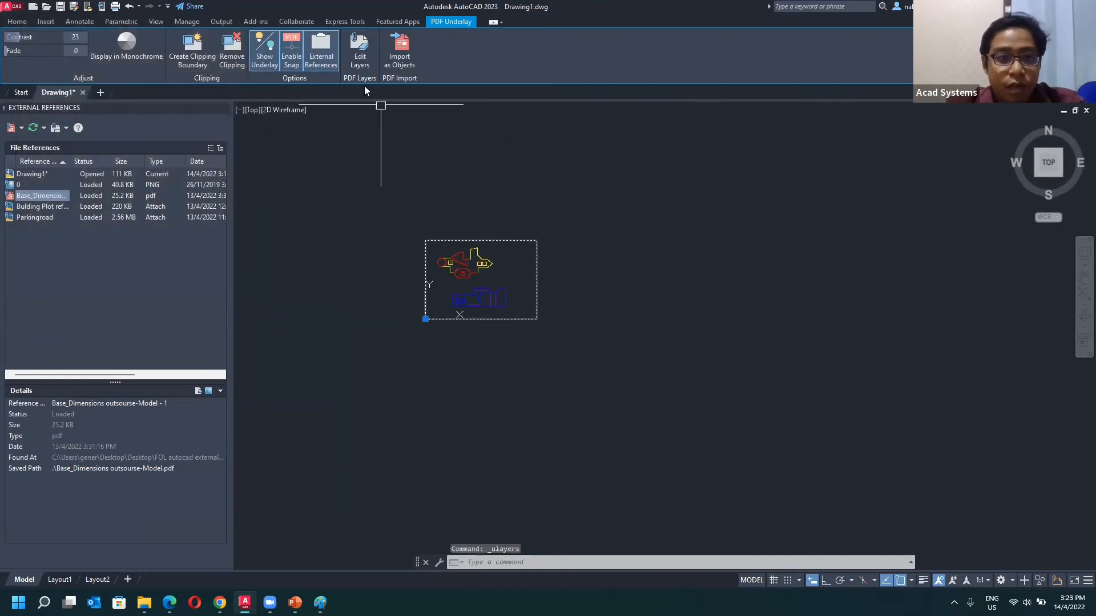
click(17, 21)
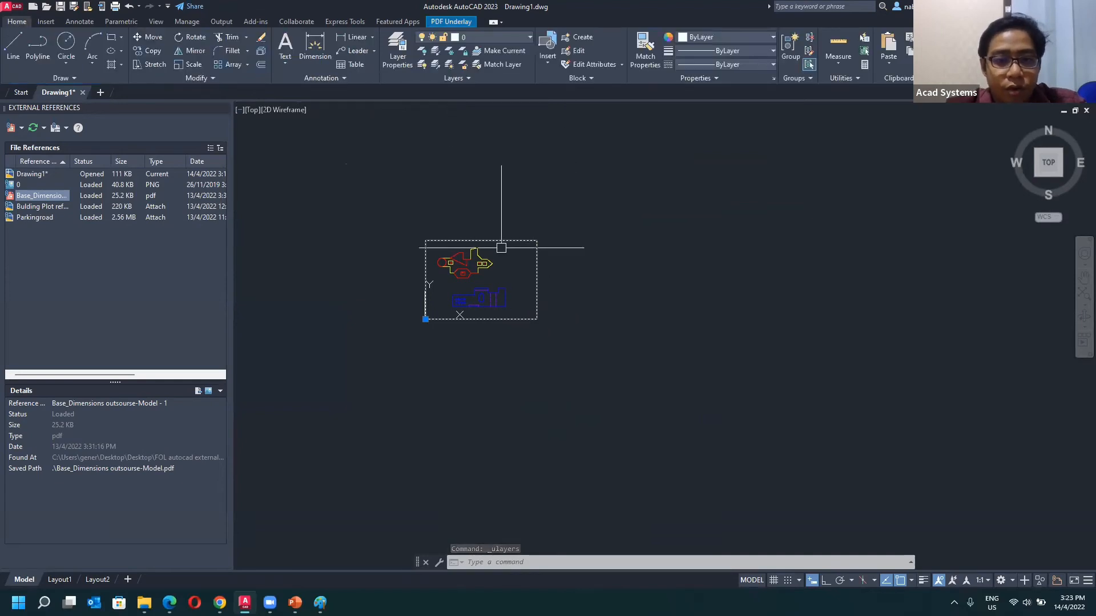
key(Escape)
- Import page 1 of Nesting sylibus PDF as drawing objects with scale 1, rotation 0 and the PDF layers
middle_drag(487, 250, 434, 288)
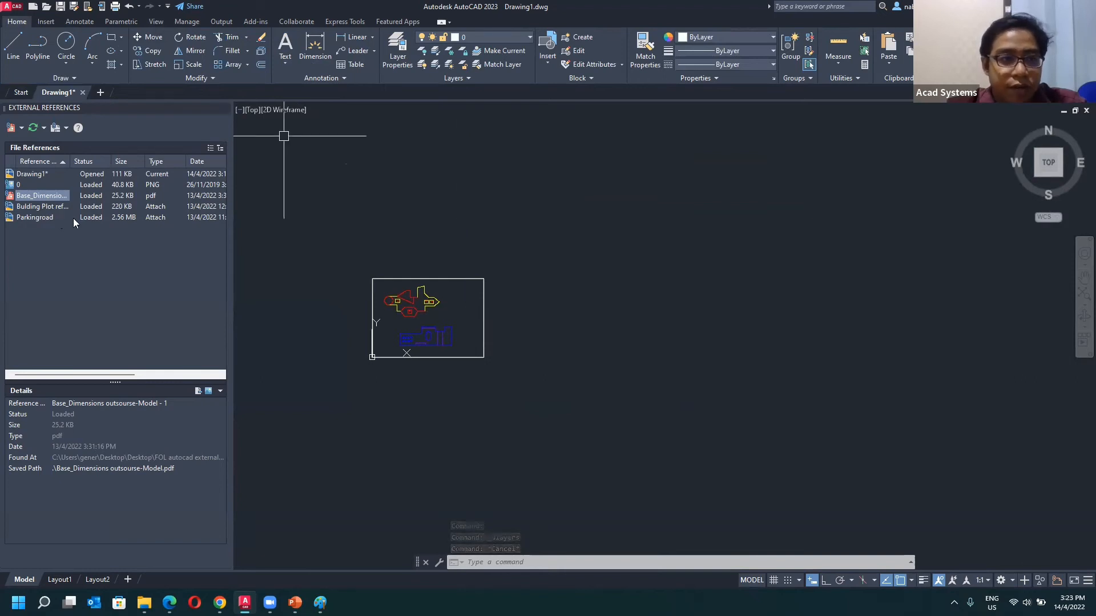
click(157, 22)
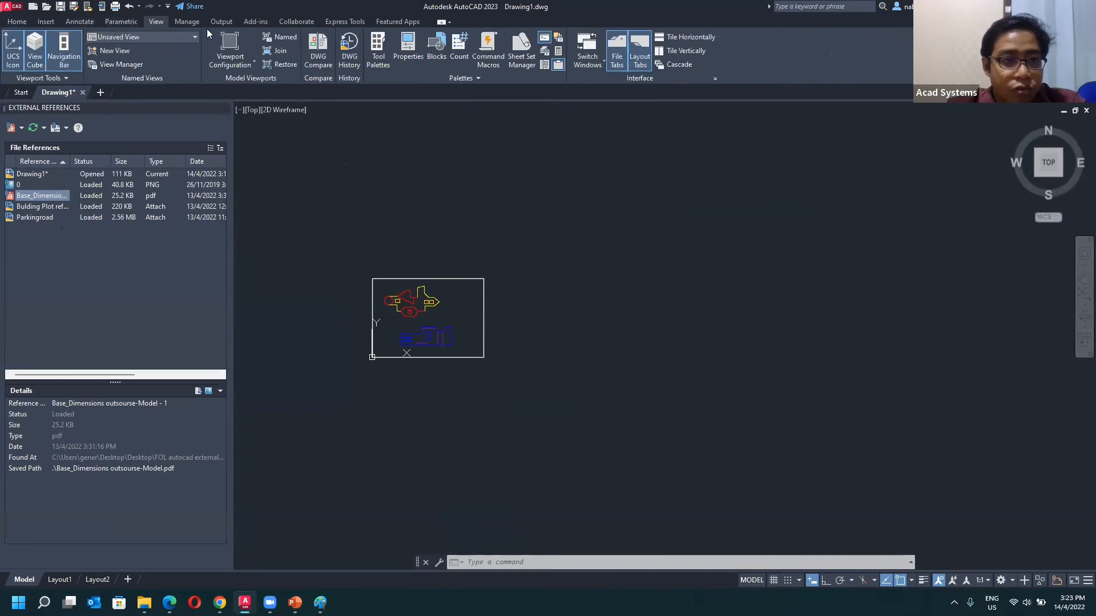
click(47, 21)
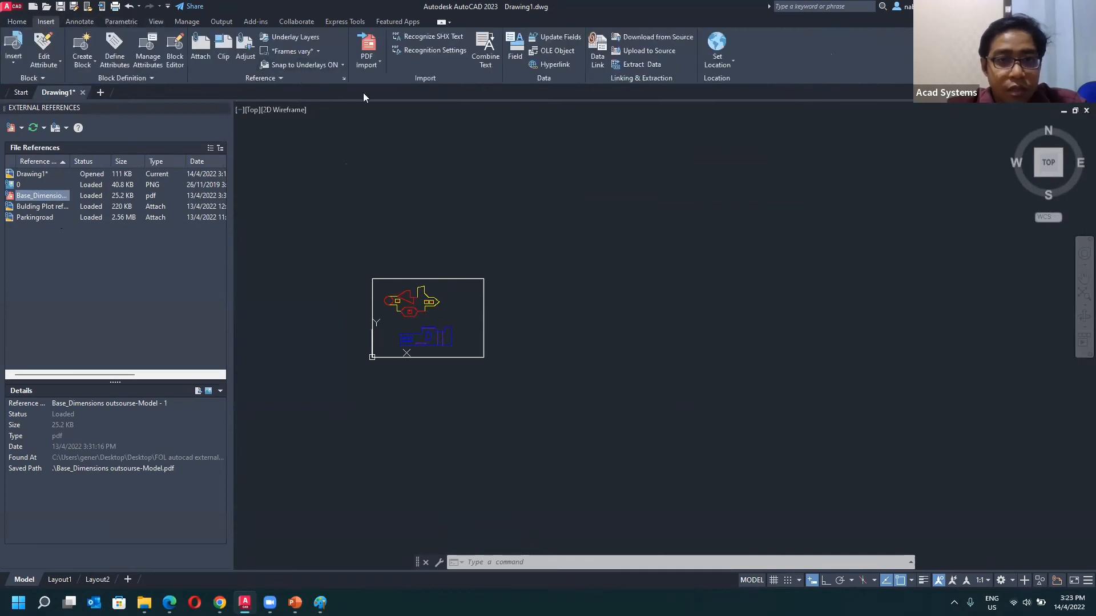
click(377, 66)
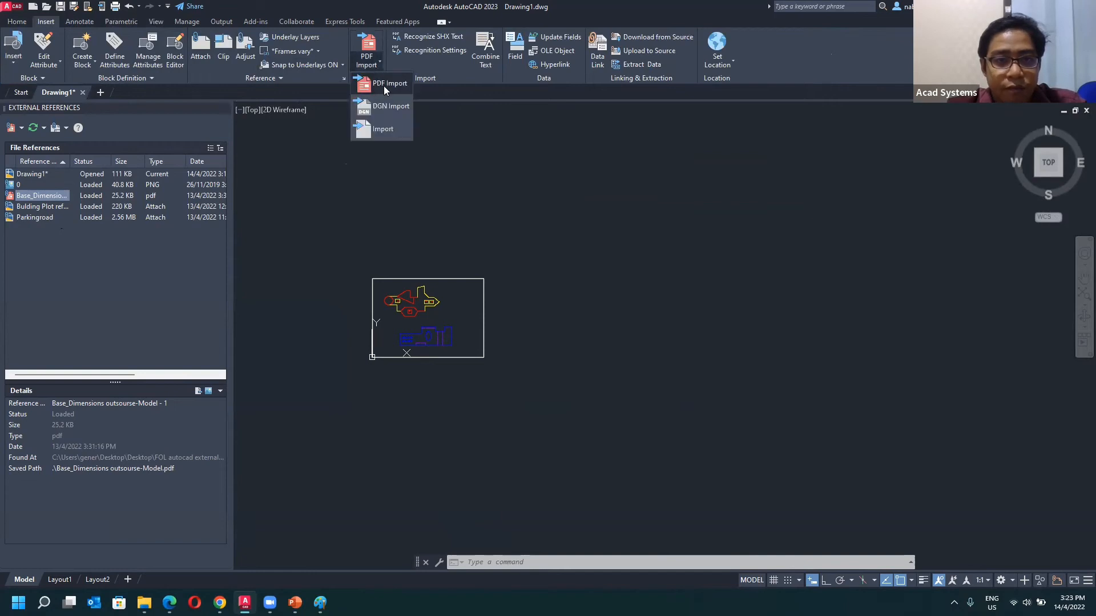
click(392, 87)
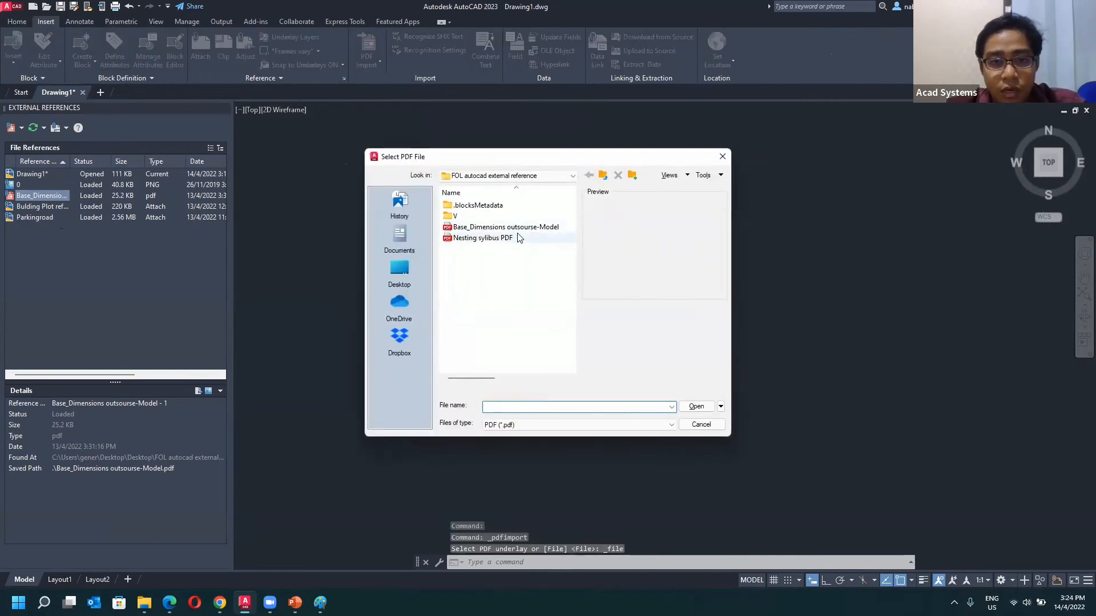
click(494, 227)
click(485, 239)
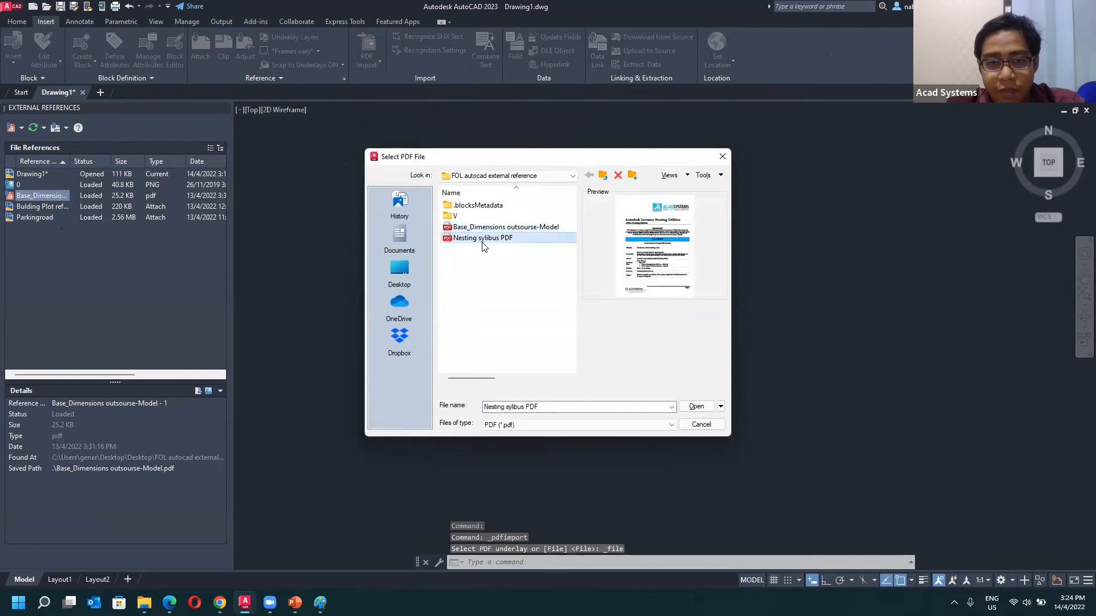
click(696, 406)
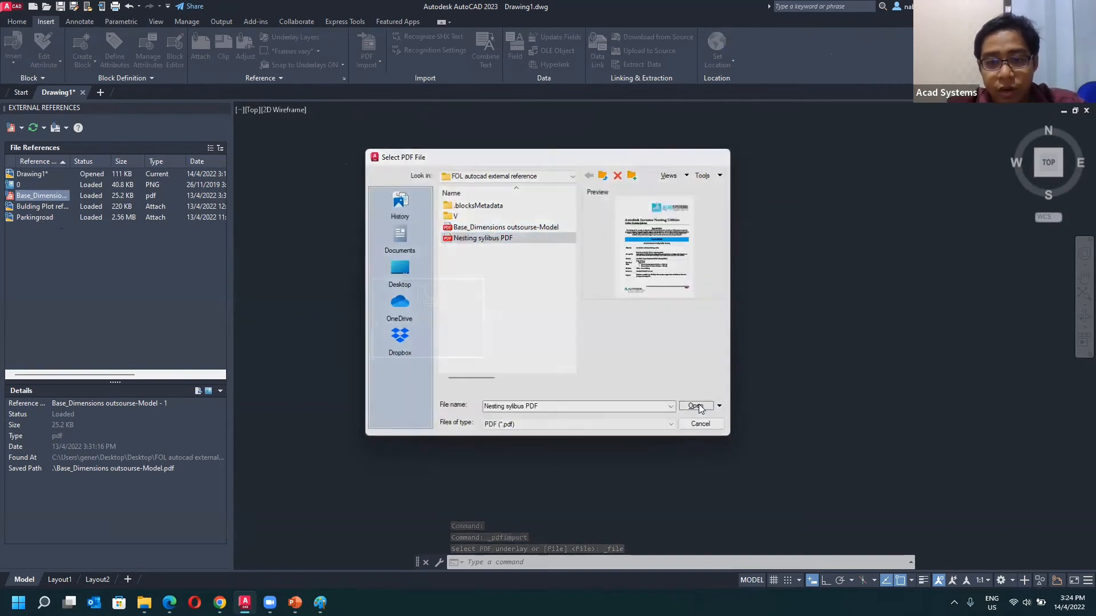
click(150, 165)
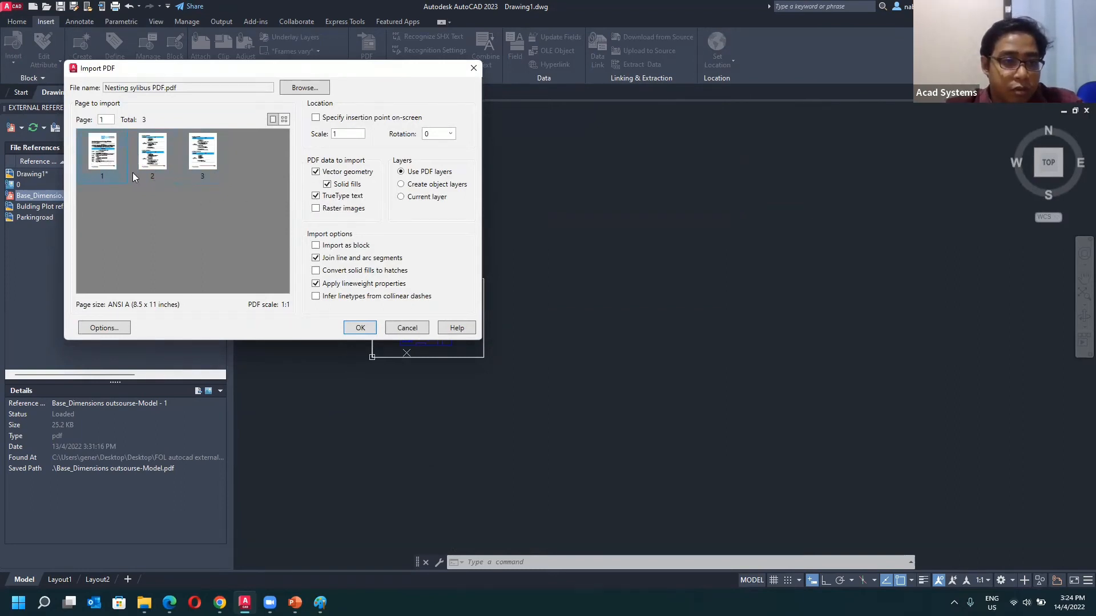
click(360, 329)
- Inspect the imported syllabus text, opening the title Autodesk Inventor Nesting Utilities in the text editor and closing it without changes
scroll(580, 253, down, 5)
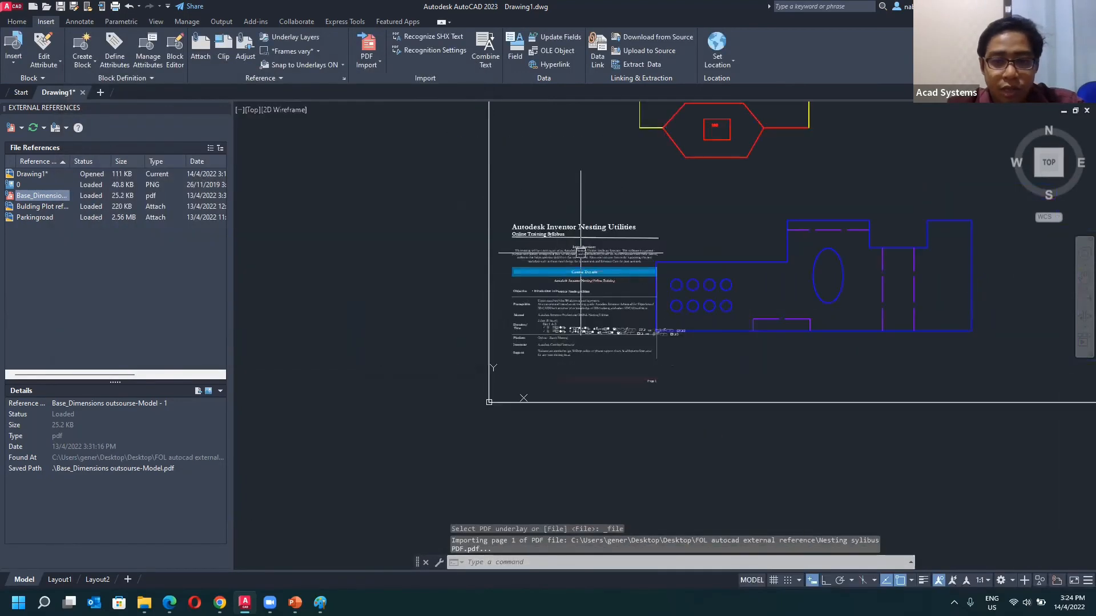
scroll(580, 253, up, 4)
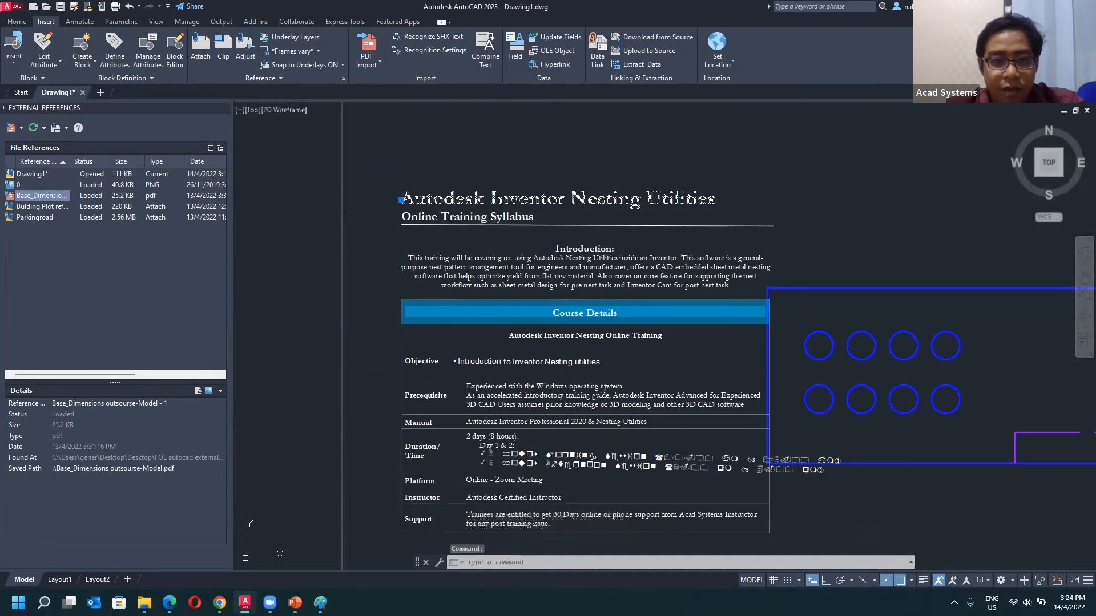
double_click(465, 201)
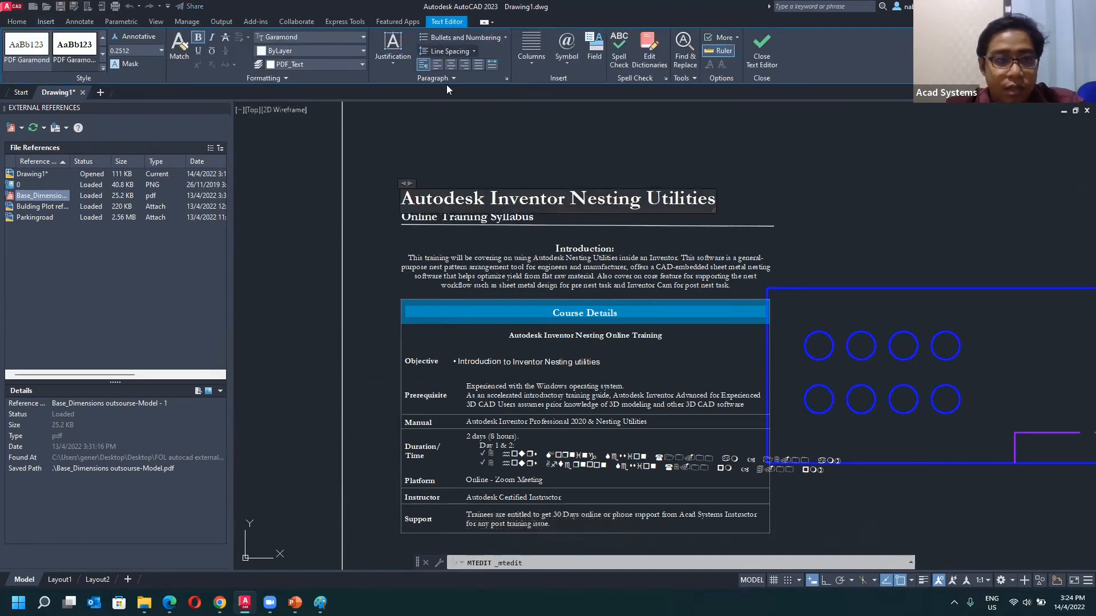
click(473, 166)
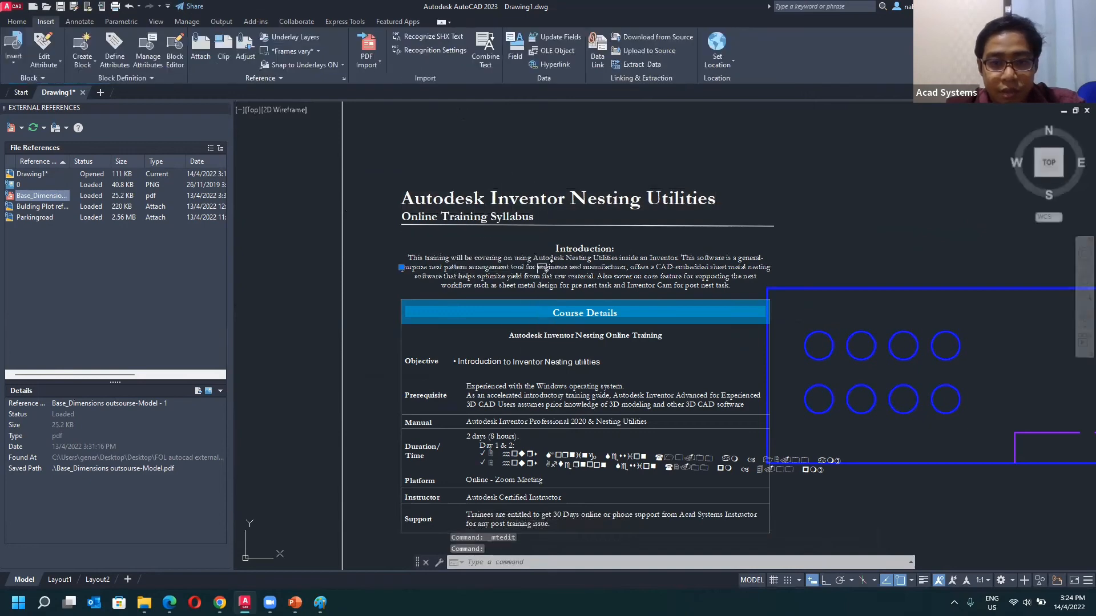
key(Escape)
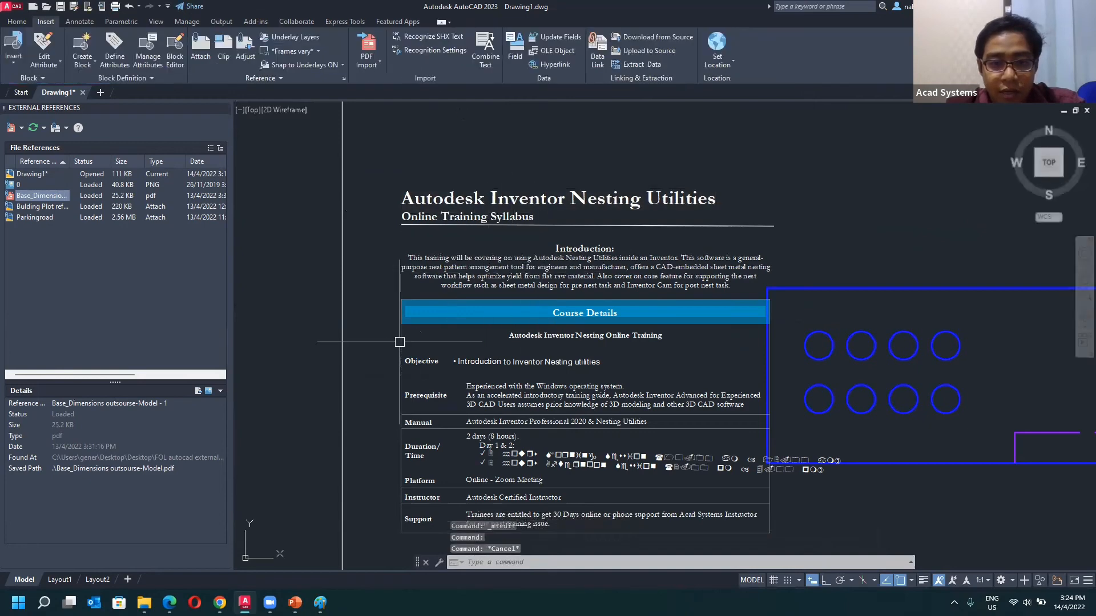
- Try erasing the Base_Dimensions PDF underlay around the imported syllabus, and undo the deletion
scroll(456, 342, down, 5)
scroll(536, 291, up, 3)
scroll(536, 291, up, 4)
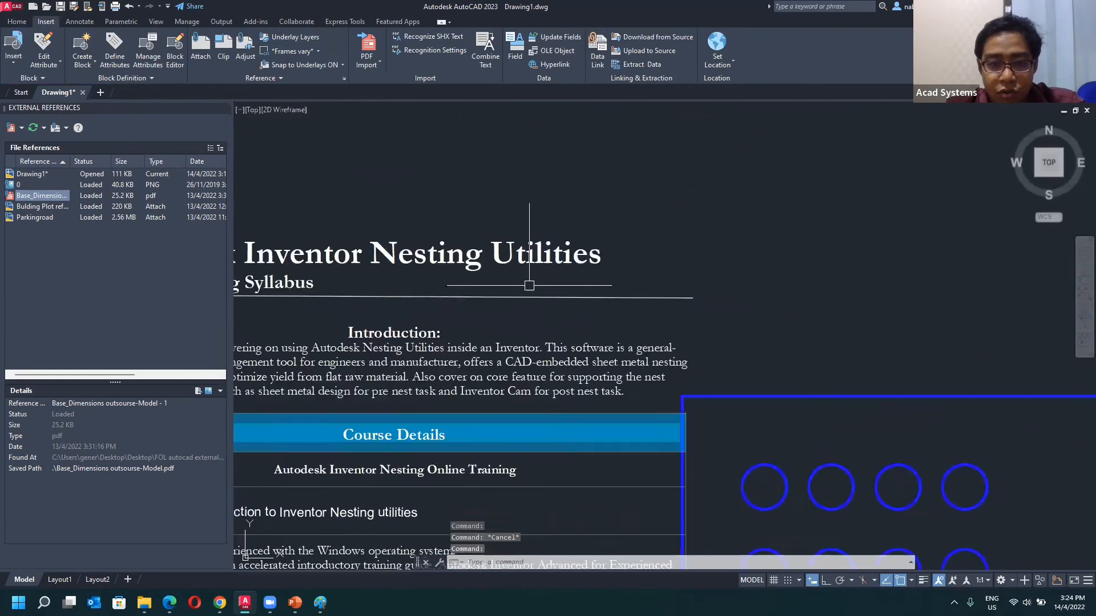
scroll(579, 239, down, 10)
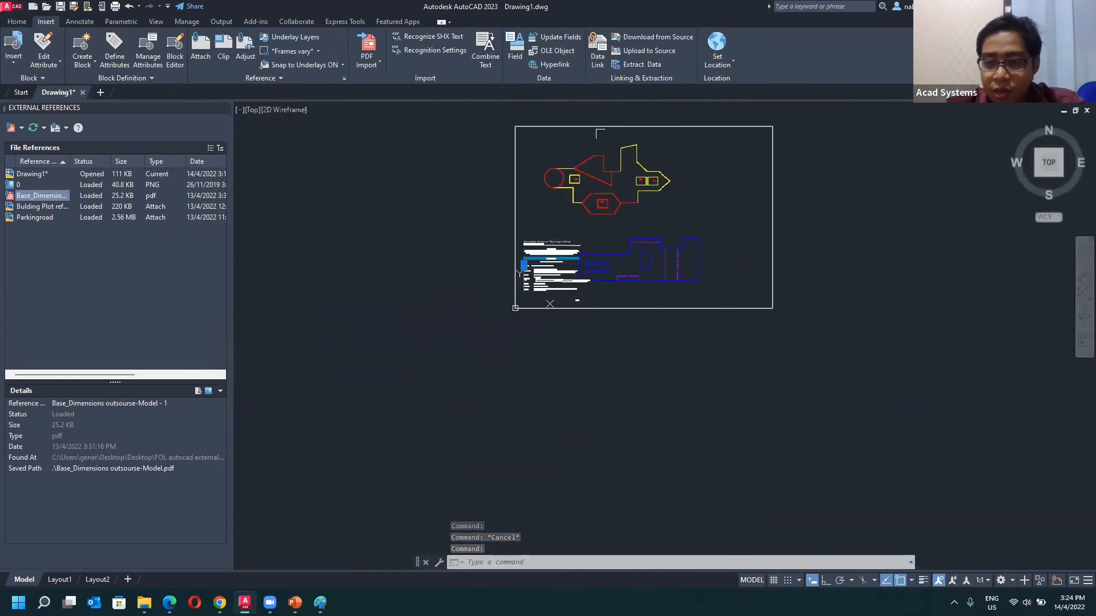
click(585, 126)
key(Delete)
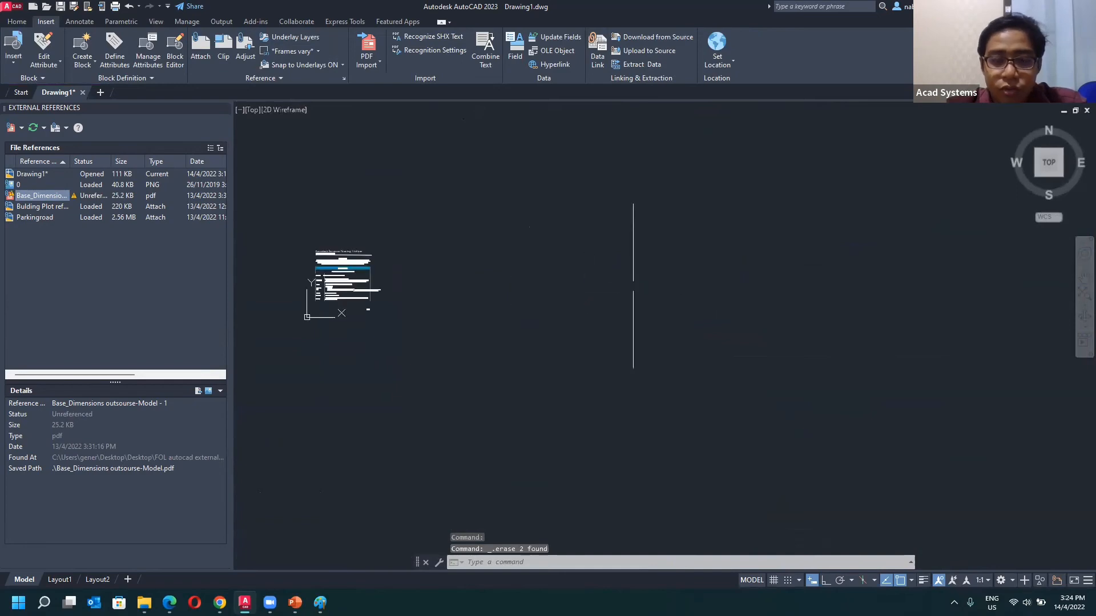
key(ctrl+z)
scroll(629, 284, up, 5)
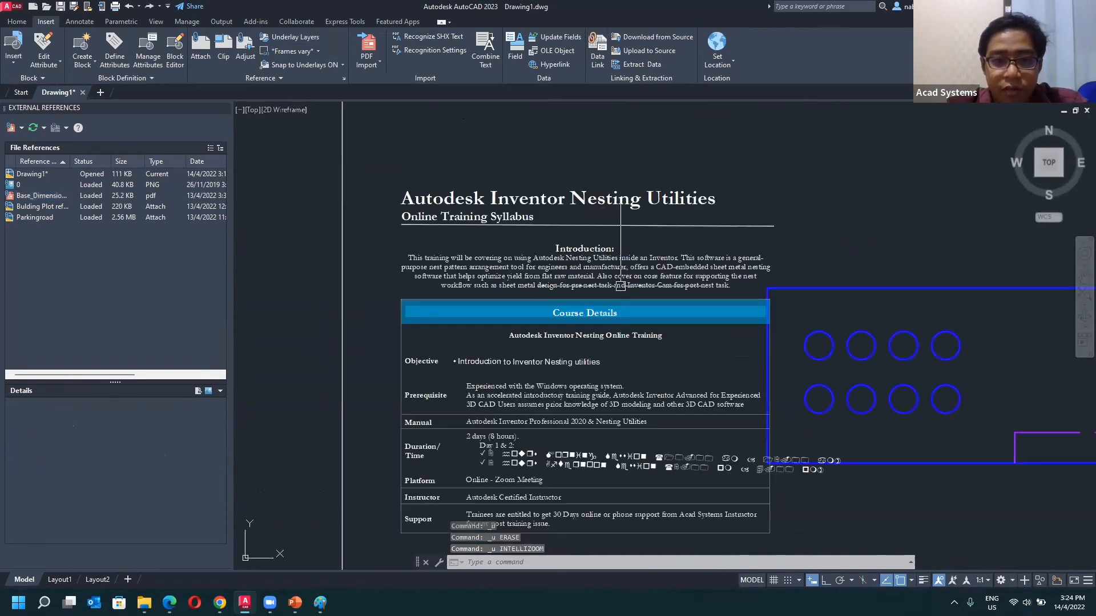
- Examine the whole site plan with its attached road, parking and building references and the surrounding plots
scroll(621, 286, down, 8)
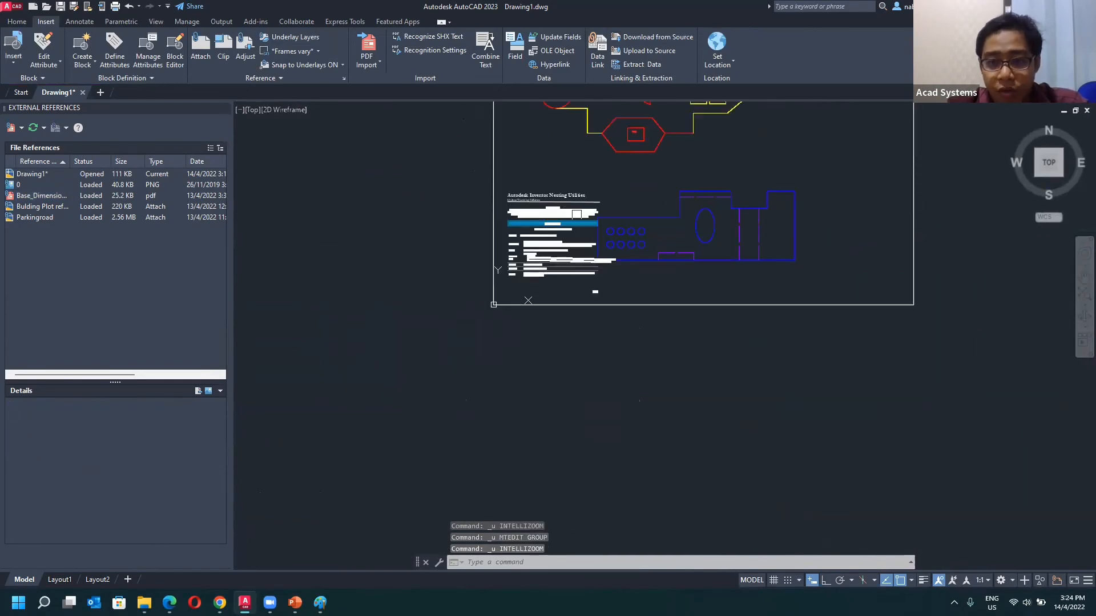
scroll(629, 349, down, 4)
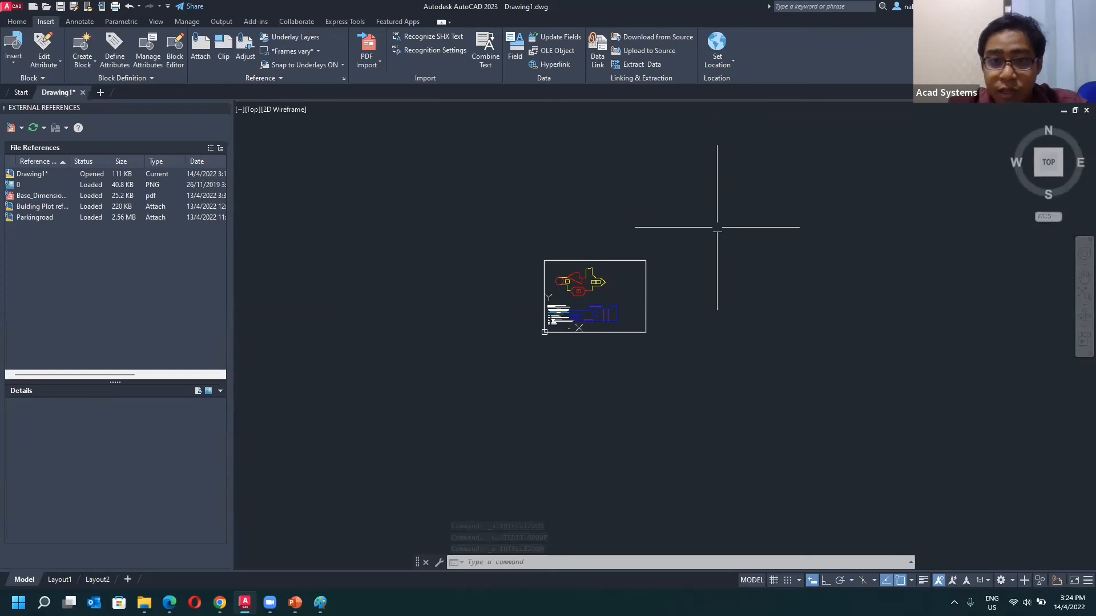
scroll(717, 227, down, 5)
middle_drag(725, 226, 394, 384)
middle_drag(541, 339, 577, 460)
scroll(600, 313, up, 2)
scroll(605, 331, up, 4)
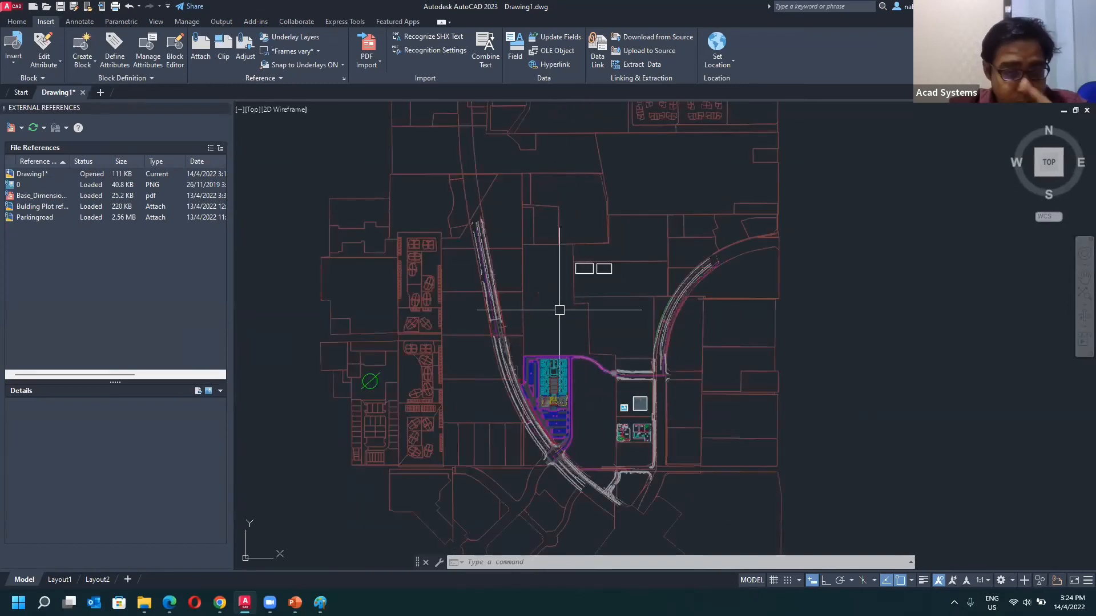
scroll(420, 307, up, 2)
scroll(416, 307, down, 2)
scroll(493, 313, down, 4)
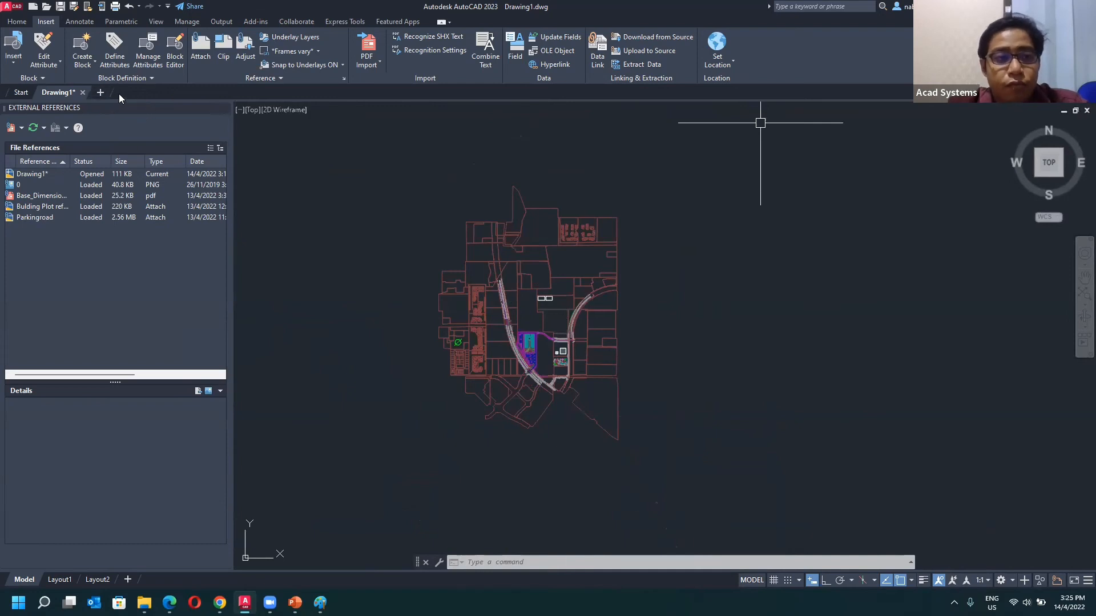
- Create a new drawing, show it in SW Isometric view and switch to the 3D Modeling workspace
click(100, 93)
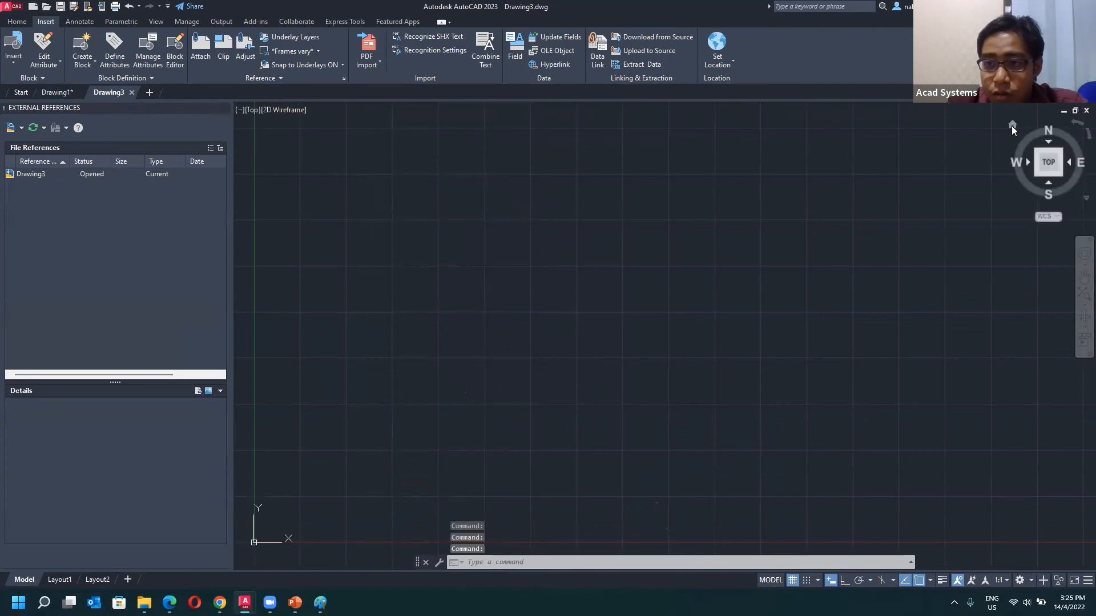
click(17, 21)
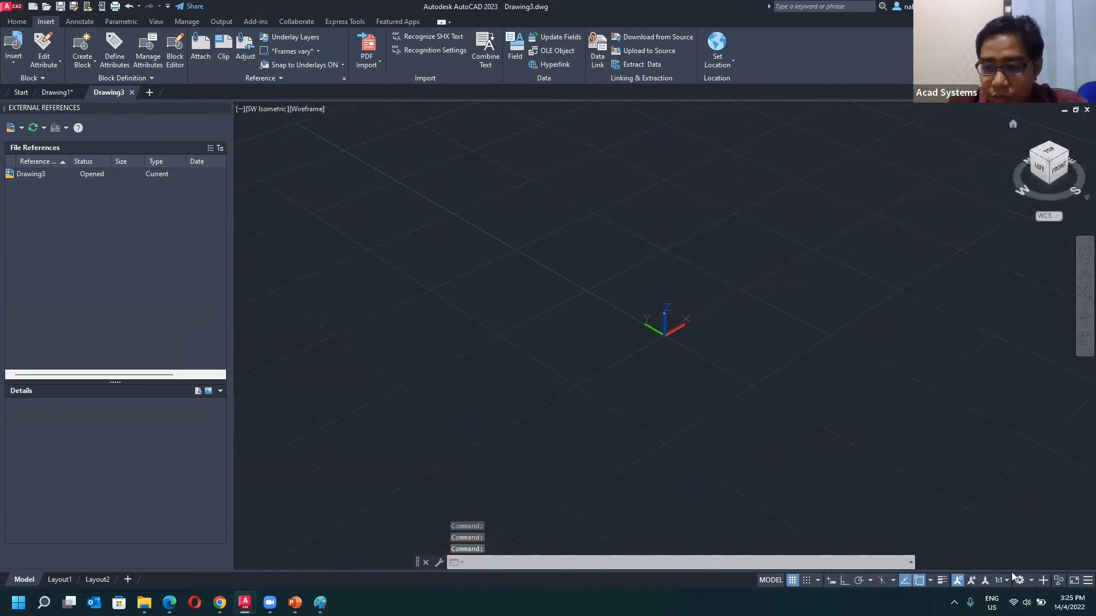
click(1026, 578)
click(1016, 508)
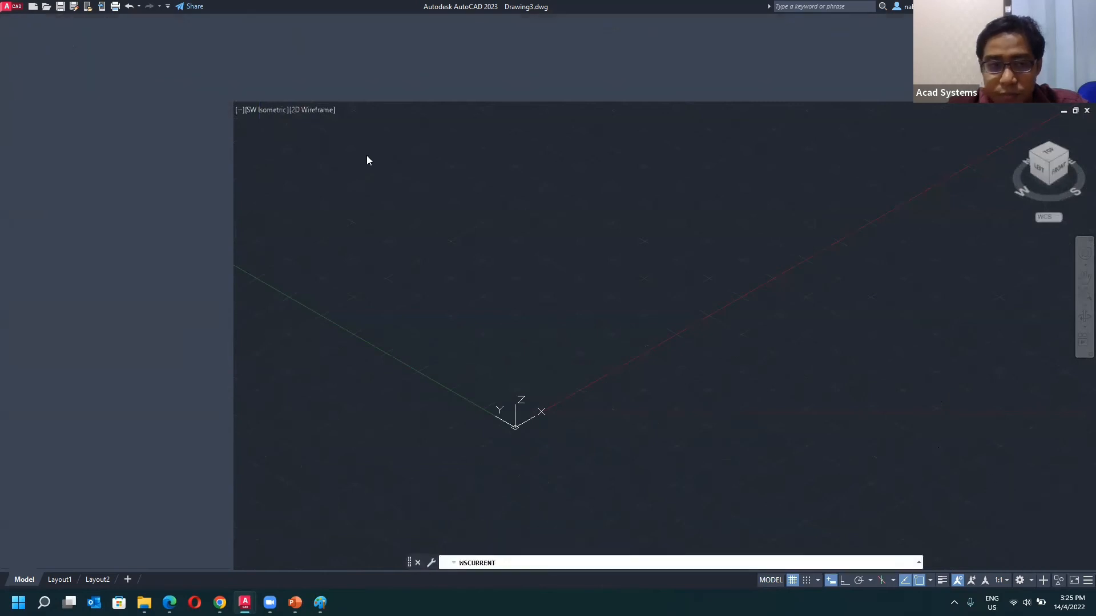
- Model a freehand rectangular solid box behind the origin, picking its base corners and height
click(14, 46)
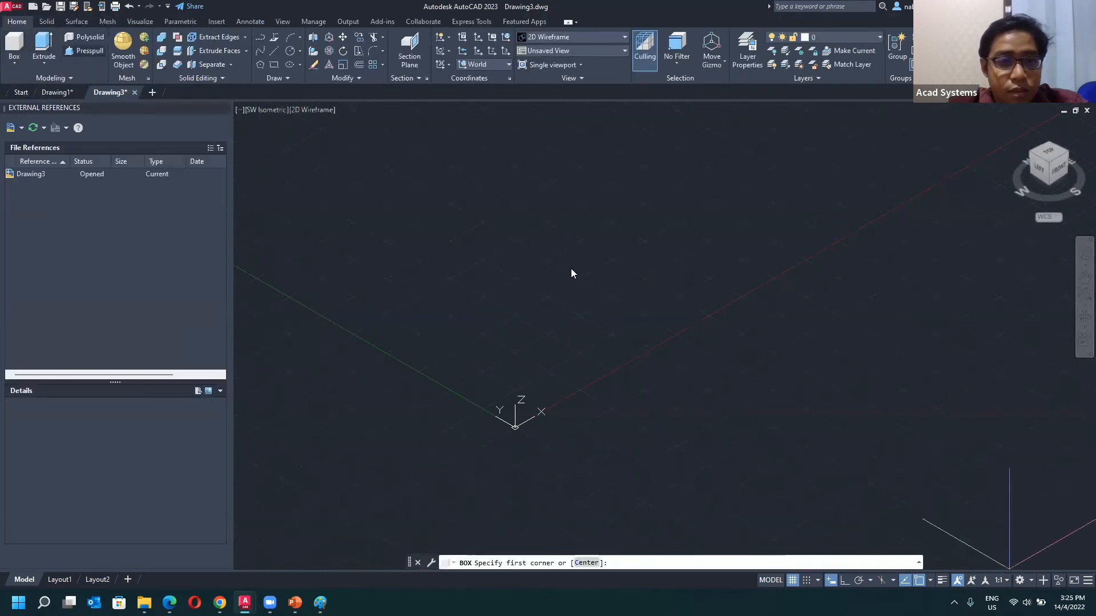
click(509, 294)
click(549, 253)
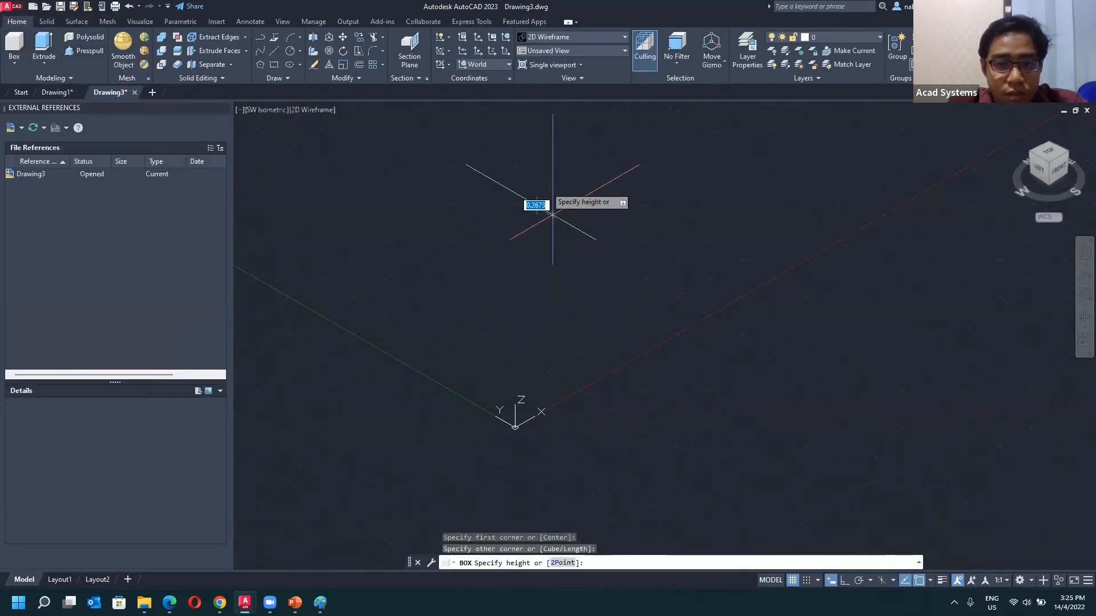
click(540, 176)
key(Escape)
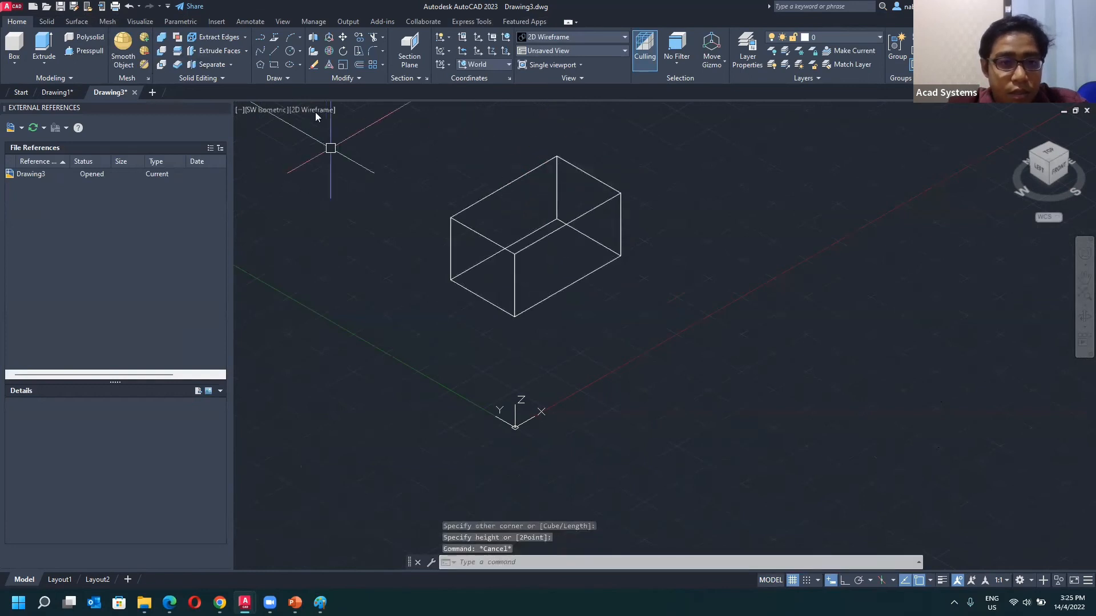
- Apply the Shaded visual style to the box view and save the drawing as Drawing3.dwg in the FOL autocad external reference folder
click(314, 109)
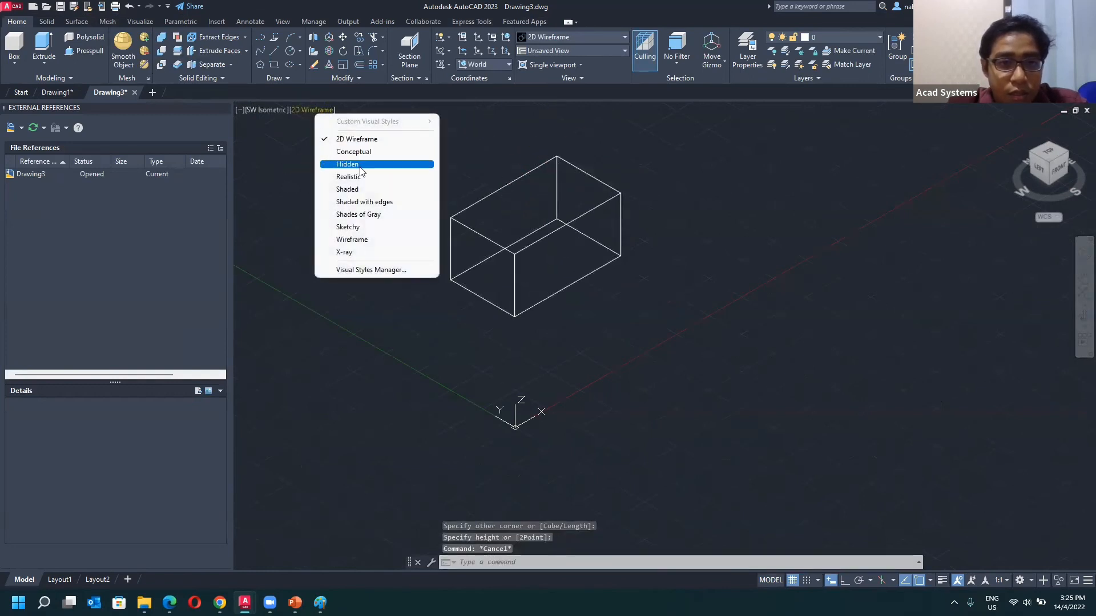
click(377, 190)
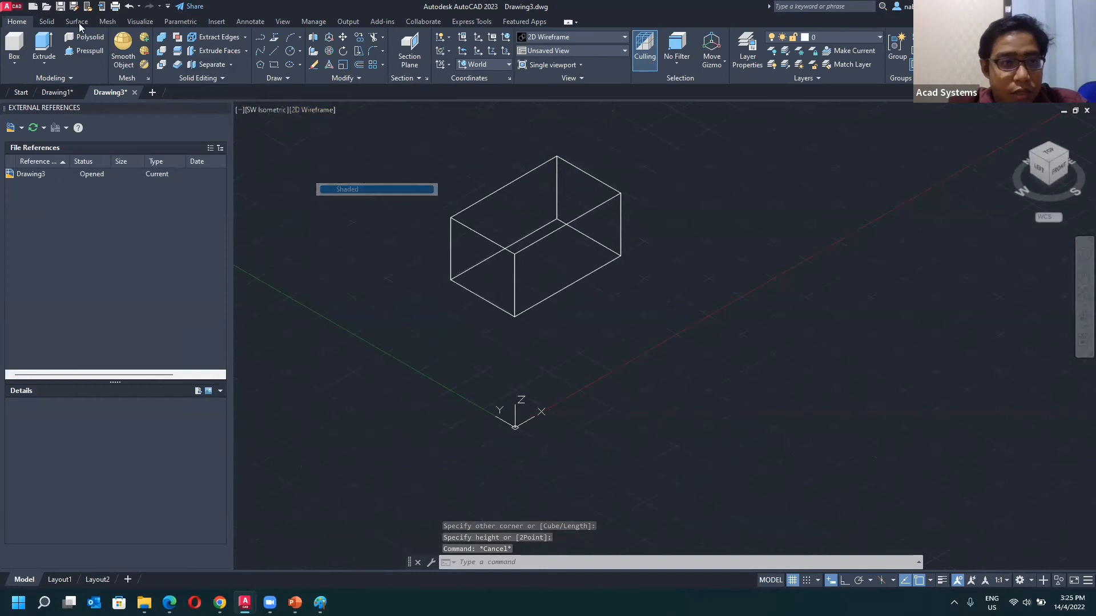
key(ctrl+s)
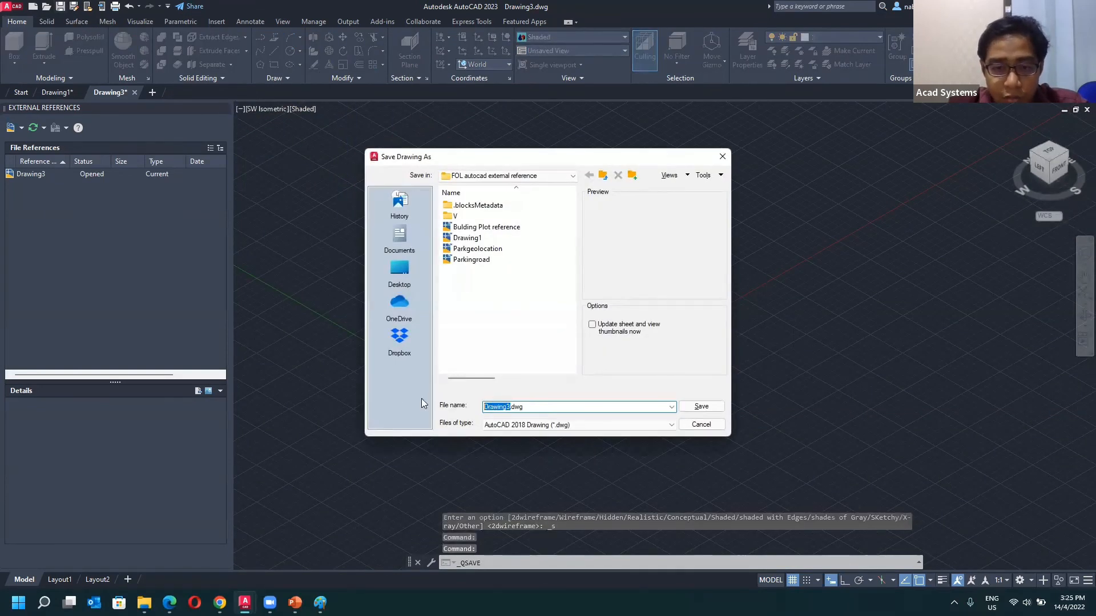
click(702, 407)
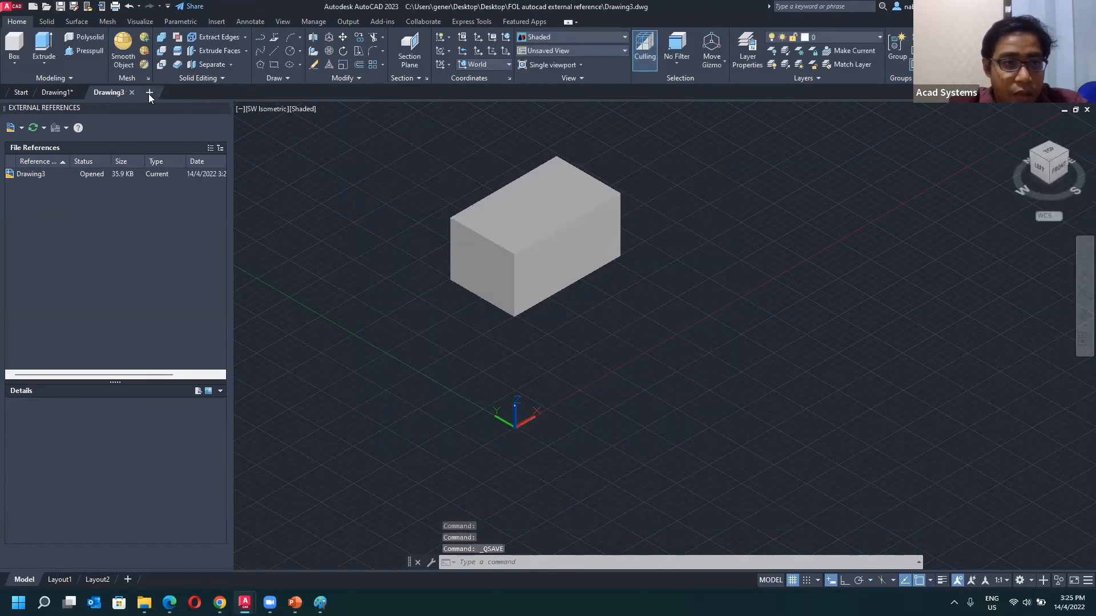
- Create another blank drawing and show it in SW Isometric view
click(149, 92)
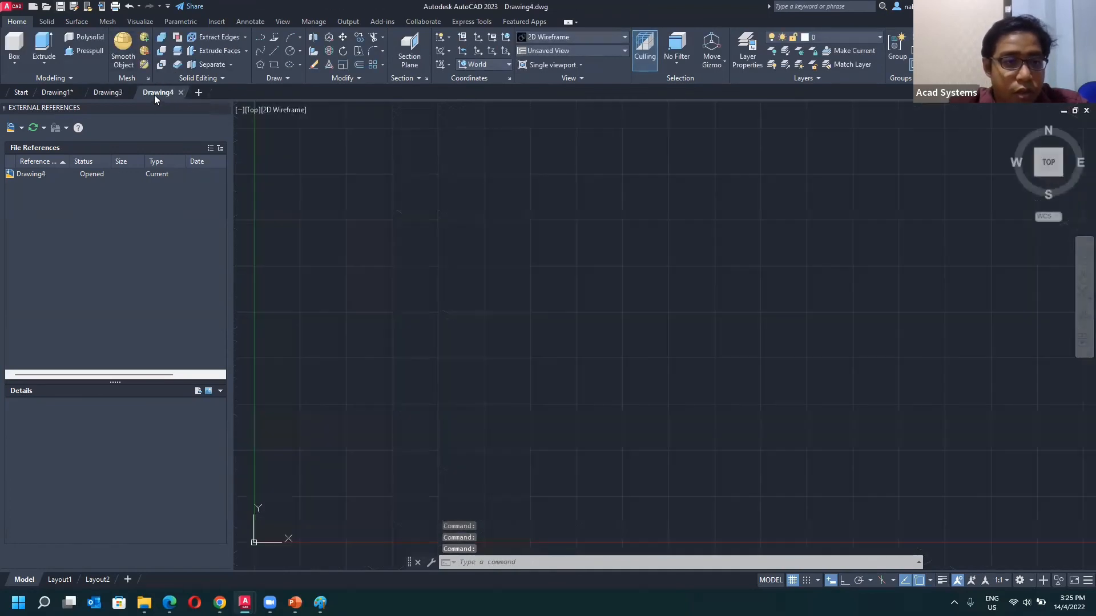
click(387, 232)
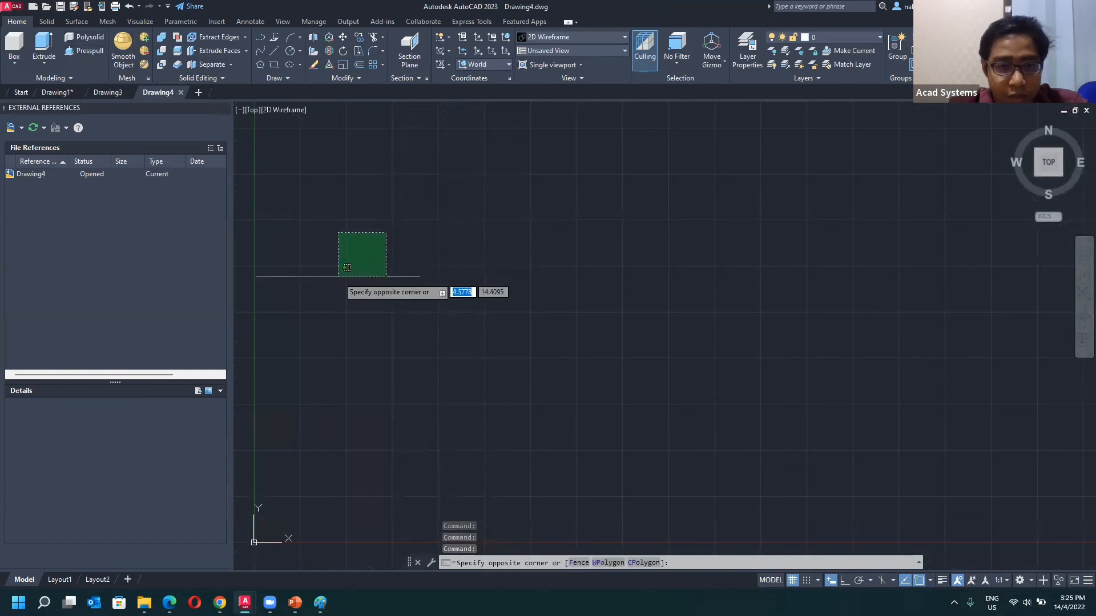
key(Escape)
click(1011, 126)
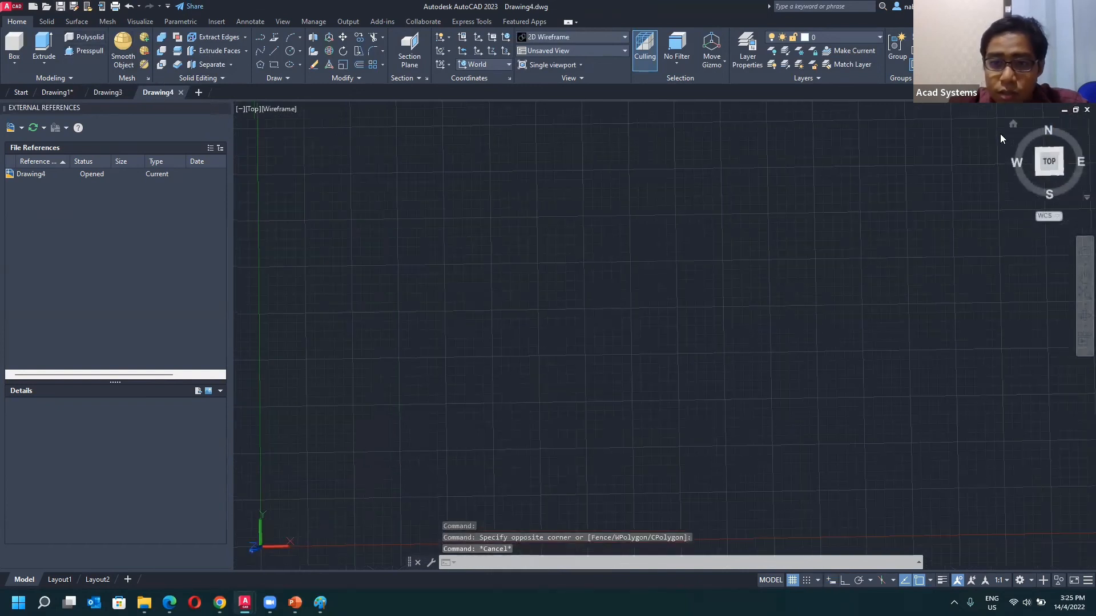
- Attach Drawing3 as a DWG external reference behind the origin with X scale 1 and Y scale matching X
click(21, 128)
click(46, 143)
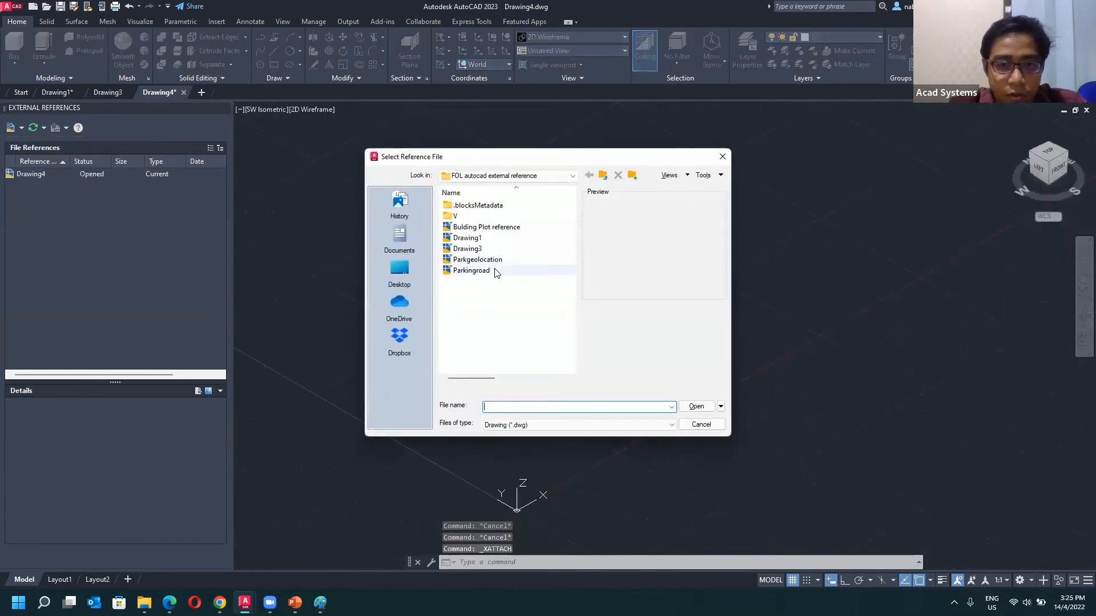
click(695, 407)
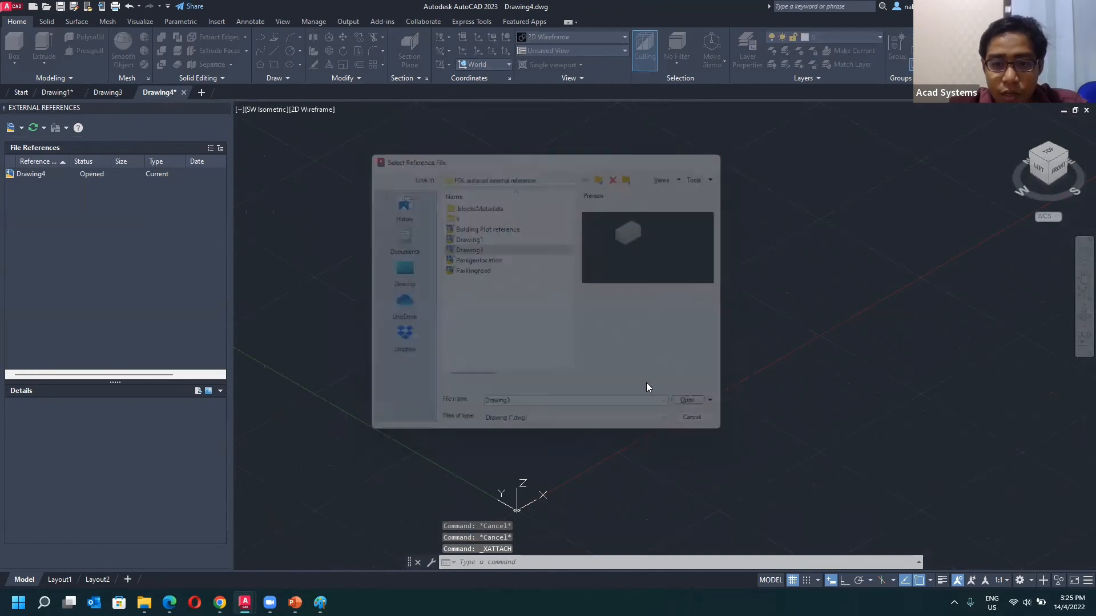
click(514, 355)
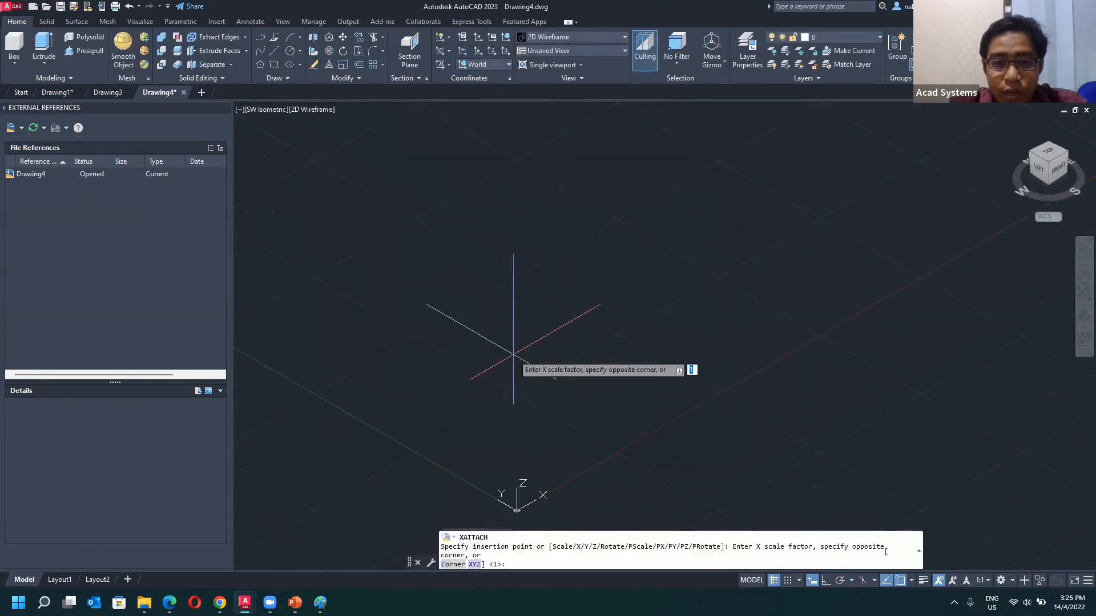
key(Return)
key(Return)
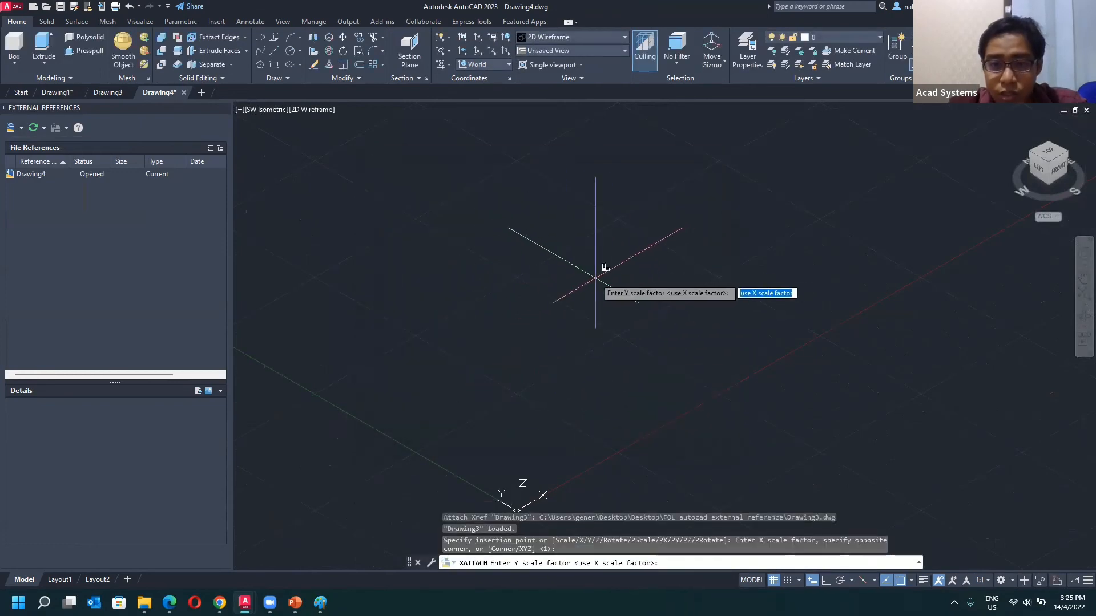
click(31, 184)
key(Escape)
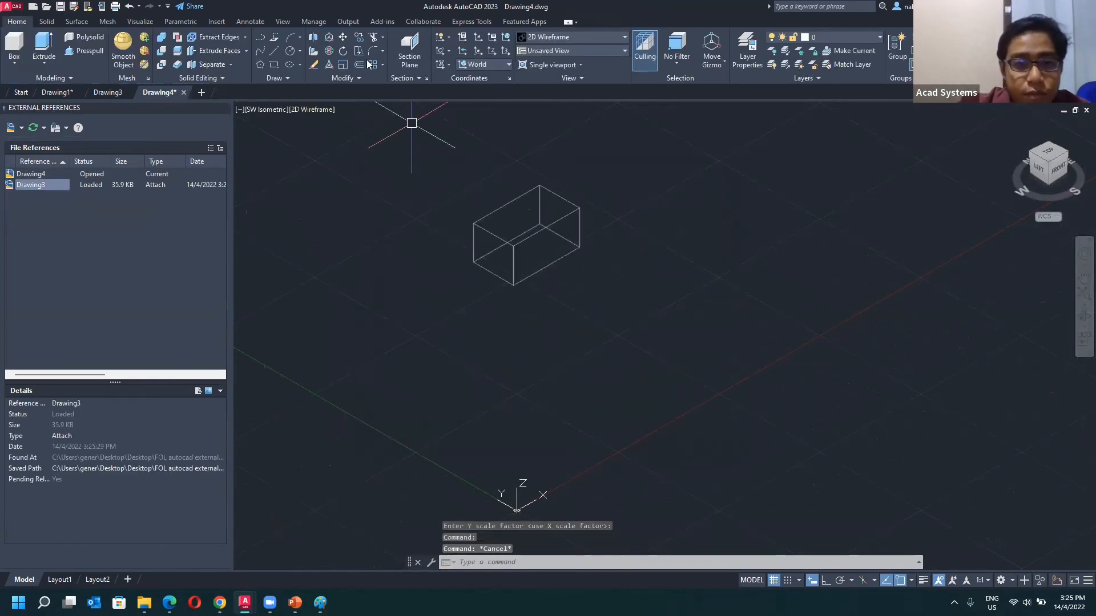
- Switch to File Explorer, open Nesting sylibus PDF in the browser and examine its Duration/Time session lines
key(alt+Tab)
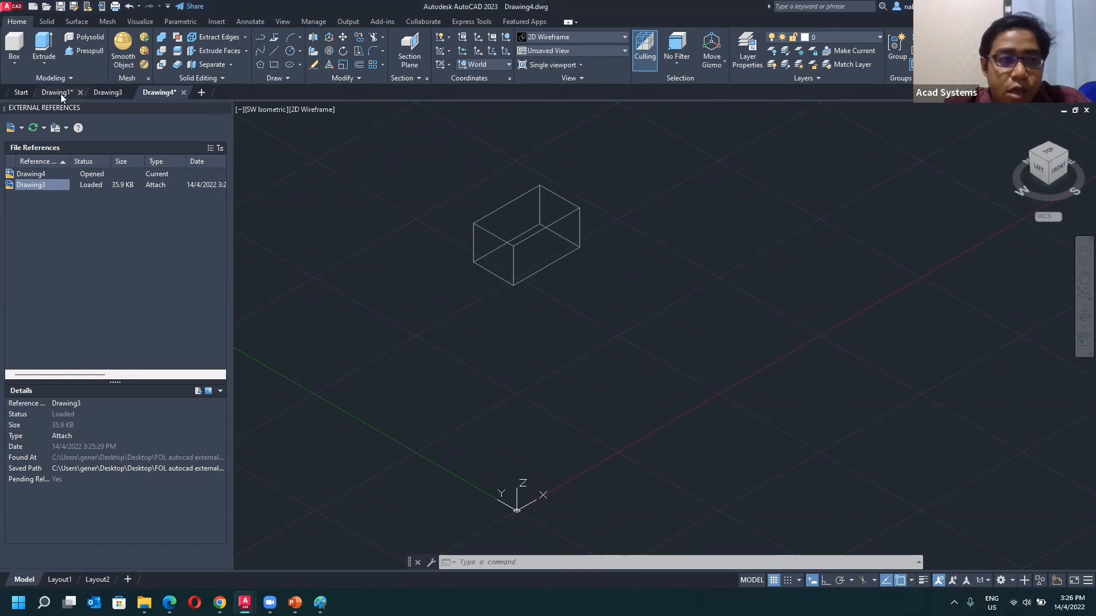
mouse_move(60, 95)
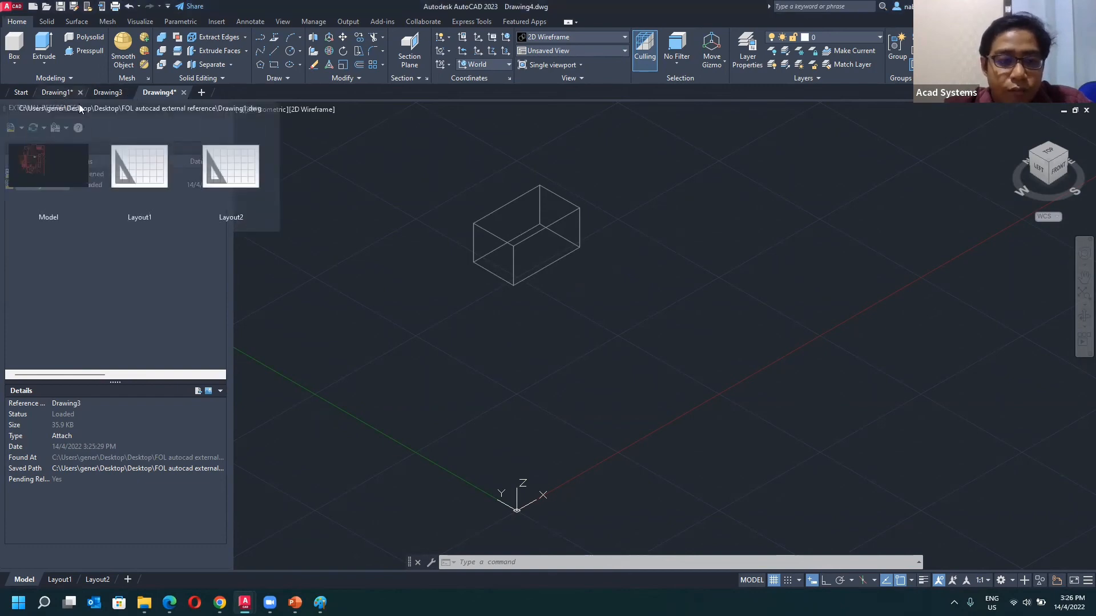
click(145, 602)
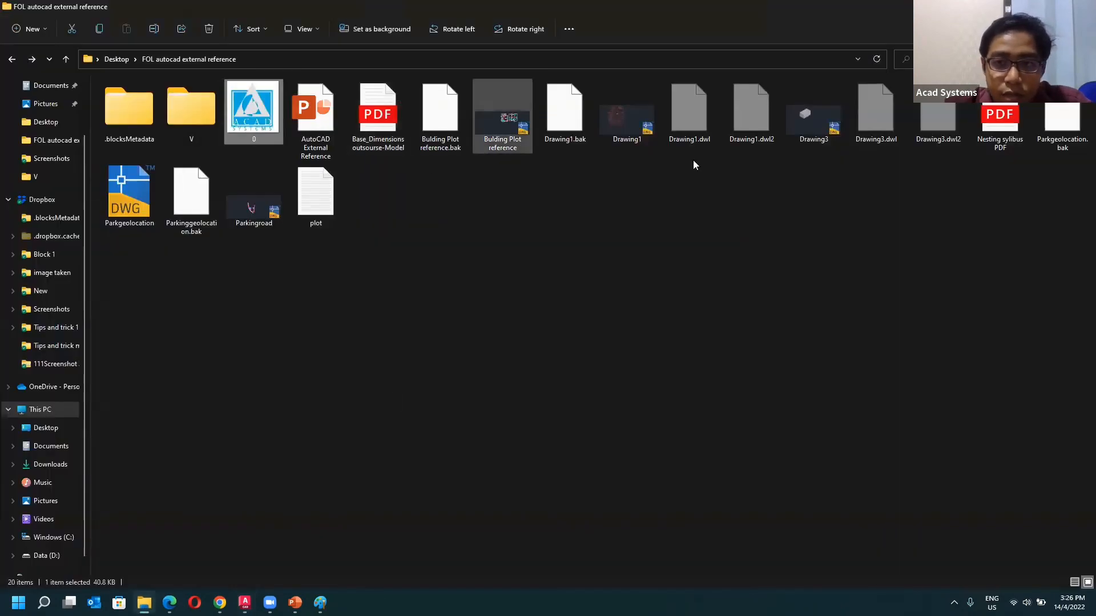
double_click(996, 130)
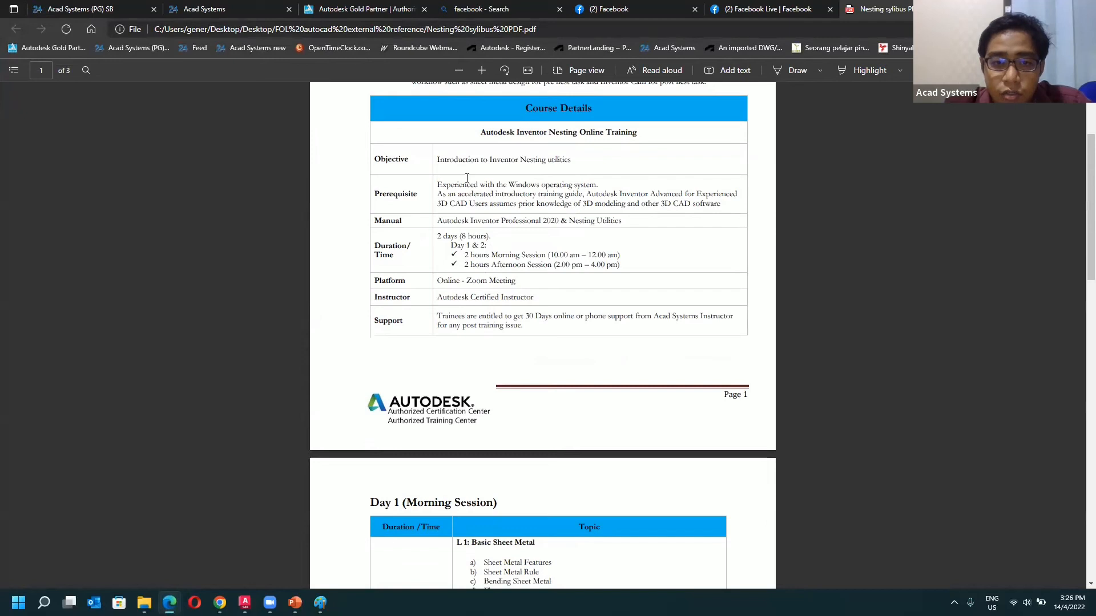
scroll(467, 178, down, 1)
drag(473, 175, 568, 176)
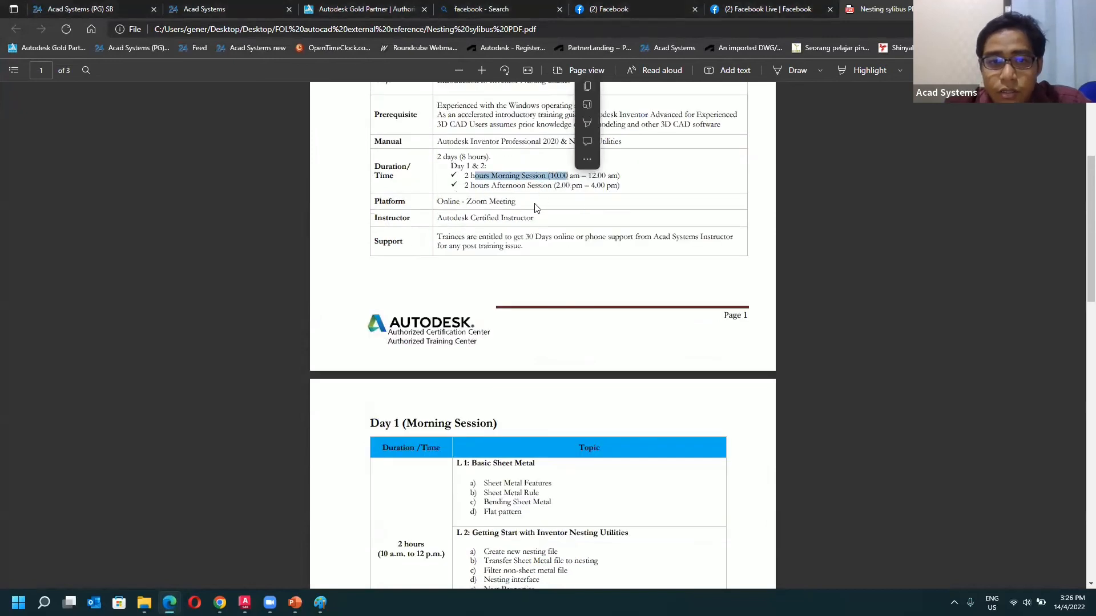
click(518, 184)
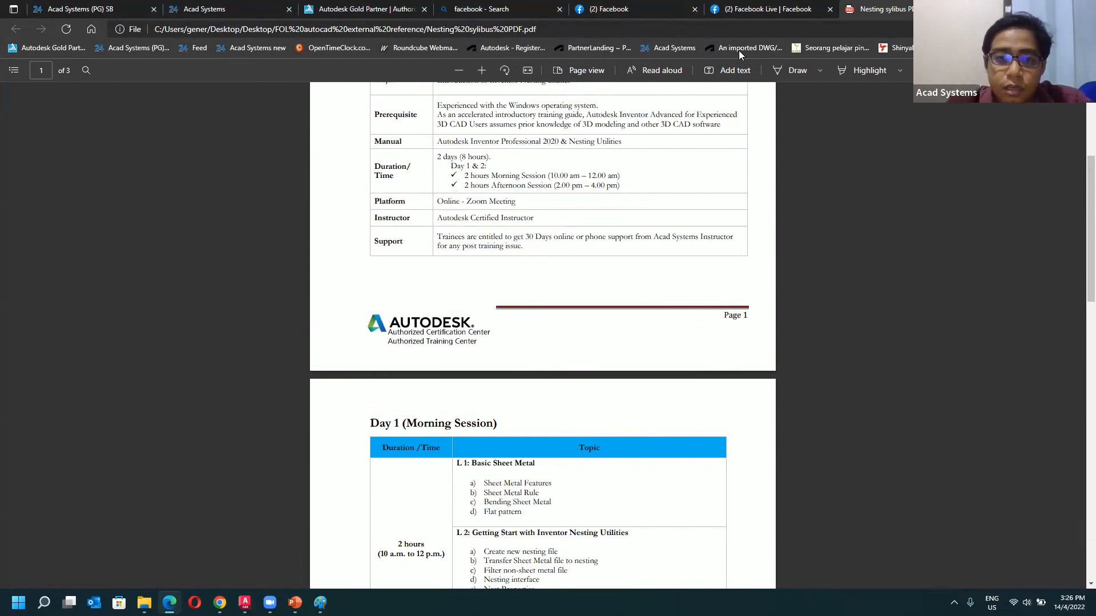
- Return to the reference folder, open Base_Dimensions outsourse-Model PDF and inspect the AutoCAD SHX Text comments on its area table
click(1030, 9)
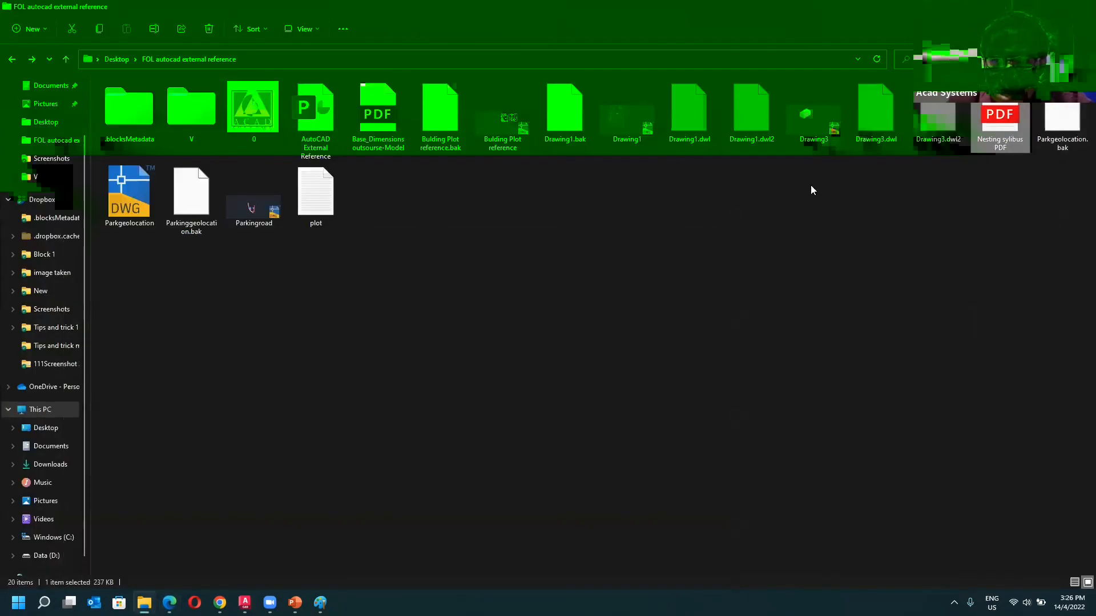
double_click(389, 129)
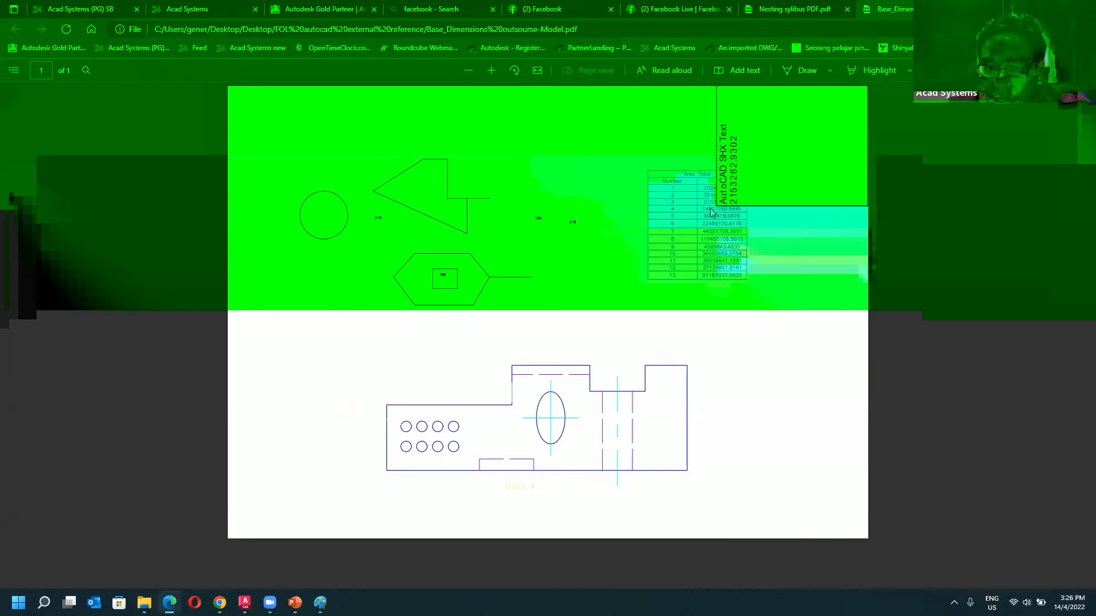
mouse_move(727, 237)
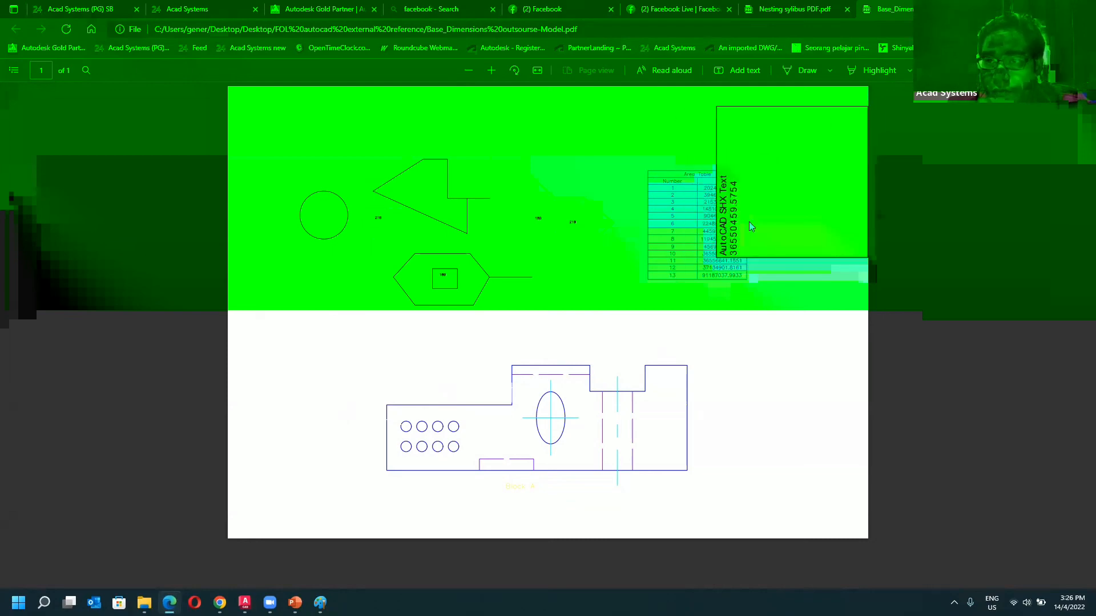
- Close the Base_Dimensions outsourse-Model PDF, leave the browser and switch to Drawing1 in AutoCAD
click(965, 10)
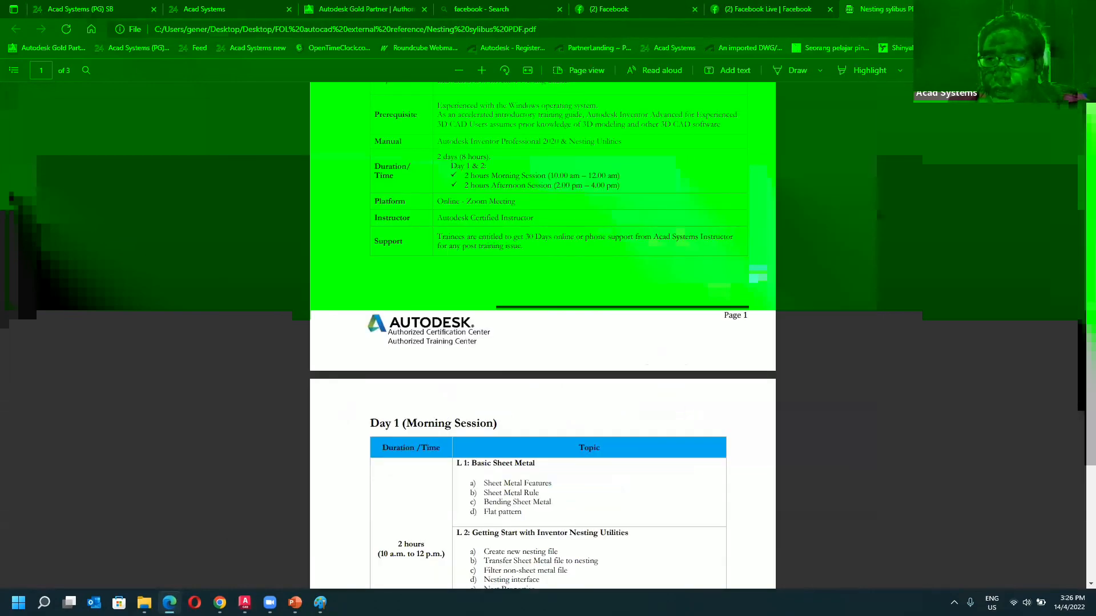
click(1031, 9)
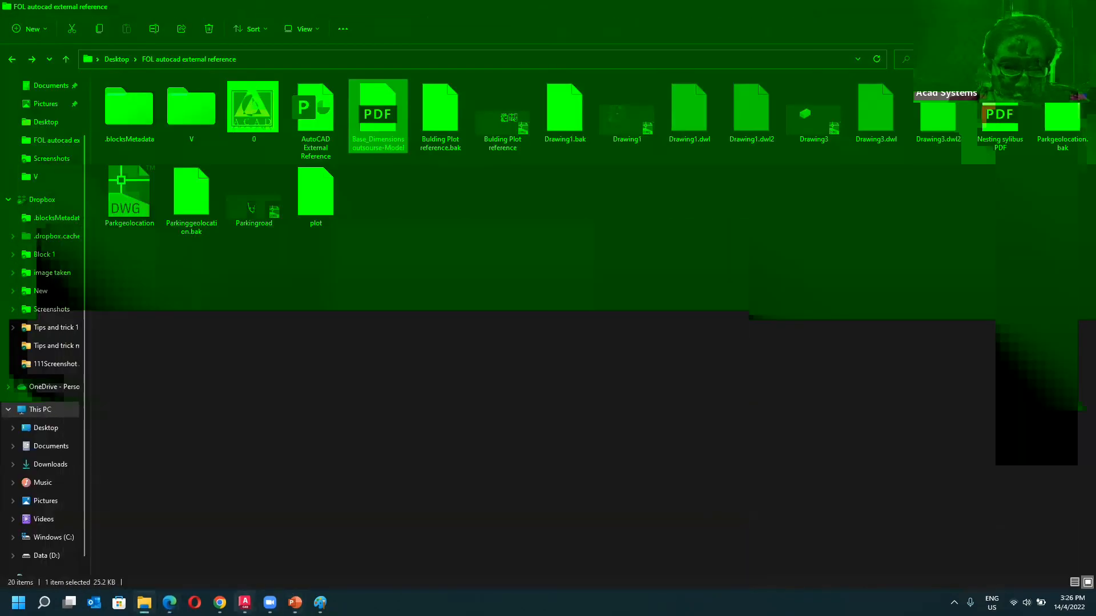
mouse_move(245, 603)
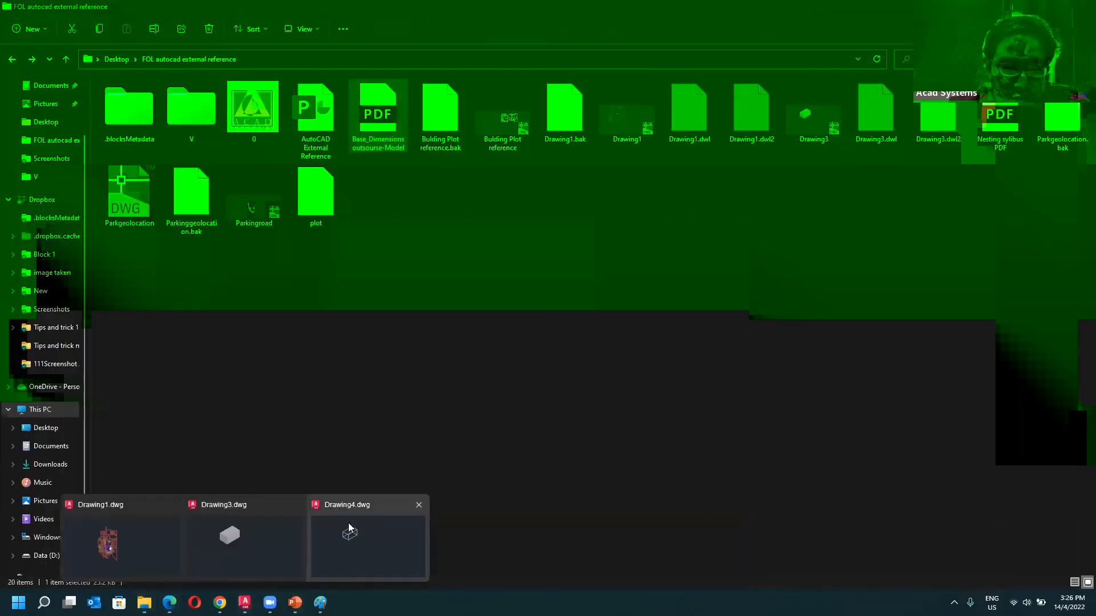
click(367, 534)
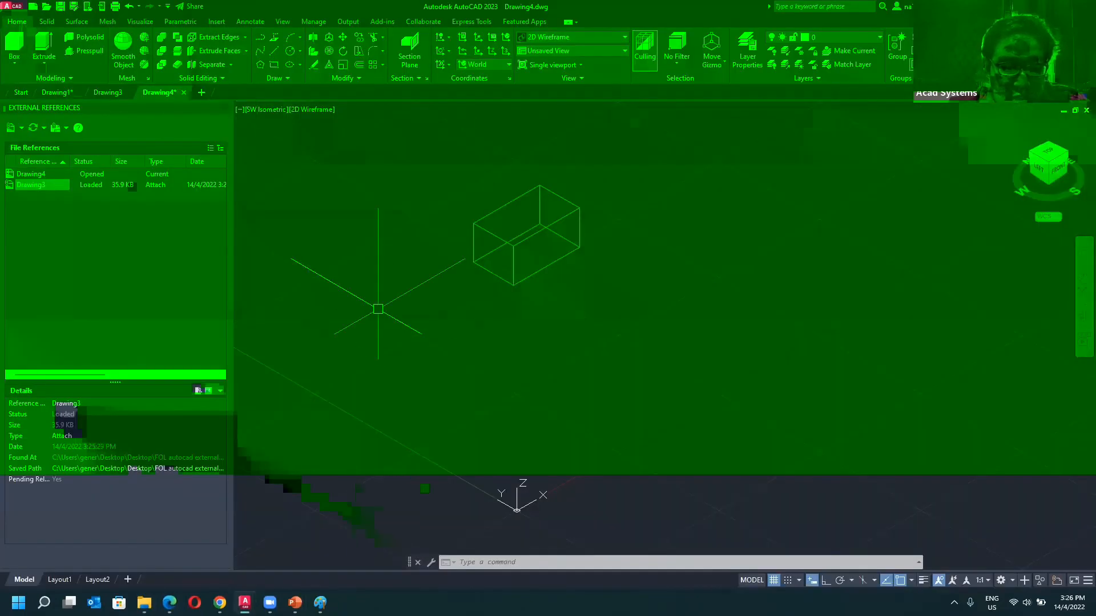
key(Return)
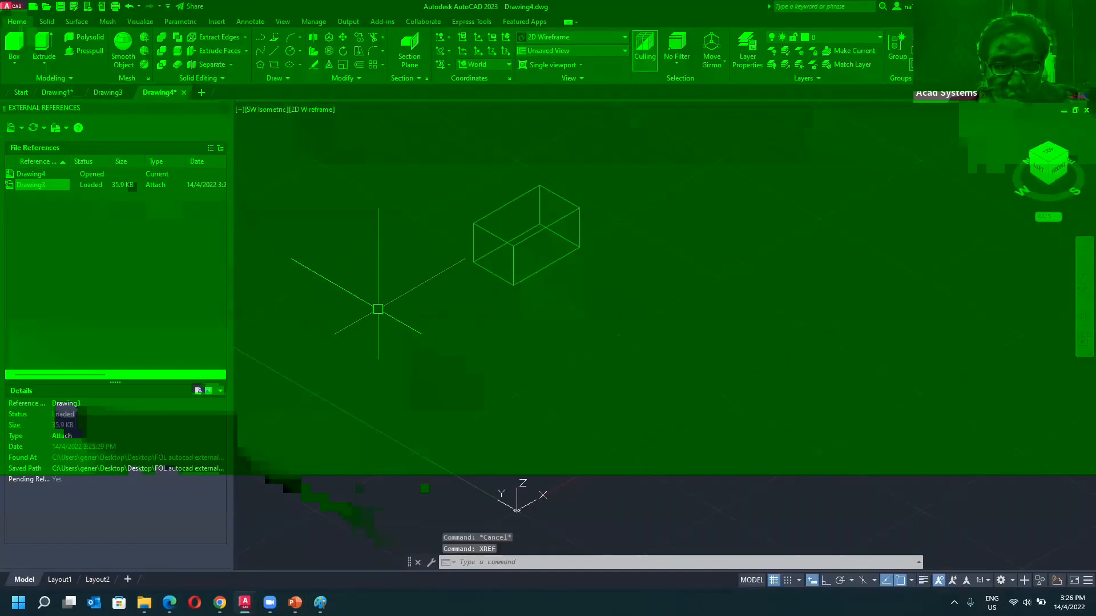
click(57, 92)
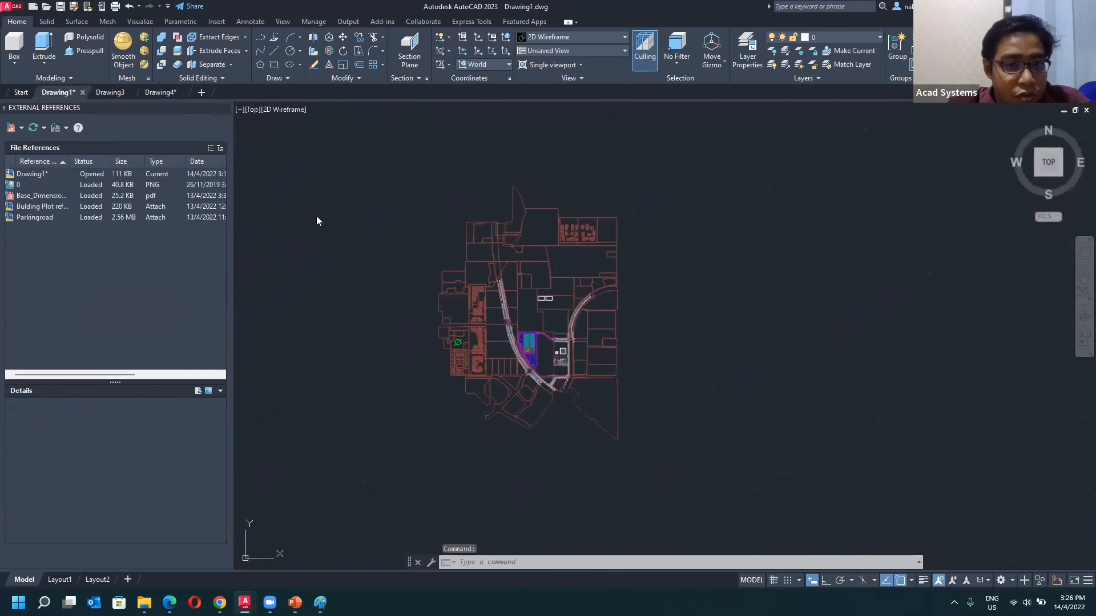
scroll(503, 352, up, 6)
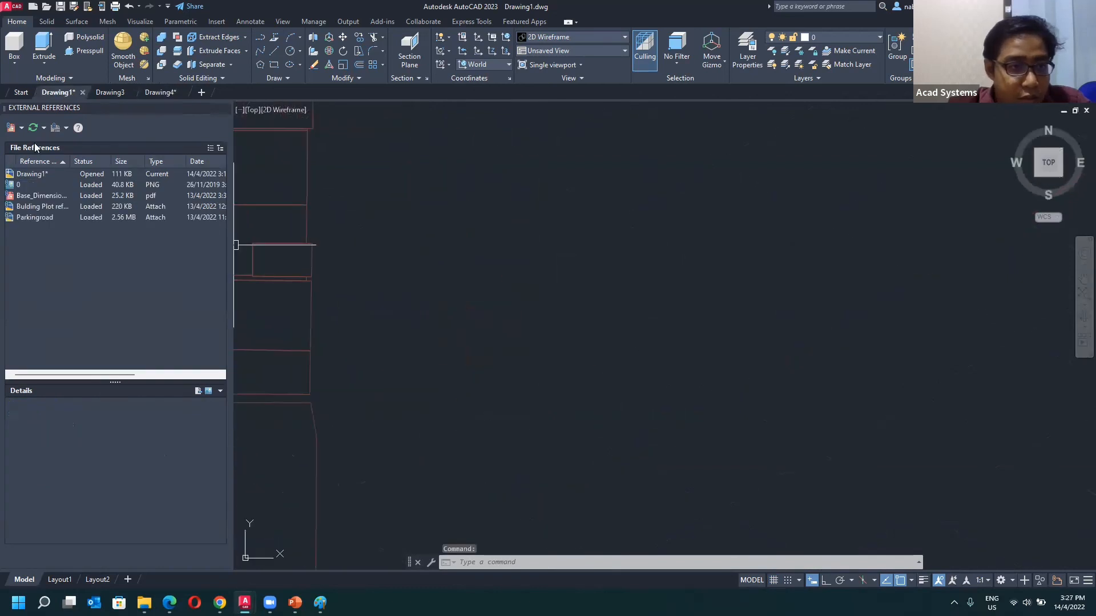
click(22, 128)
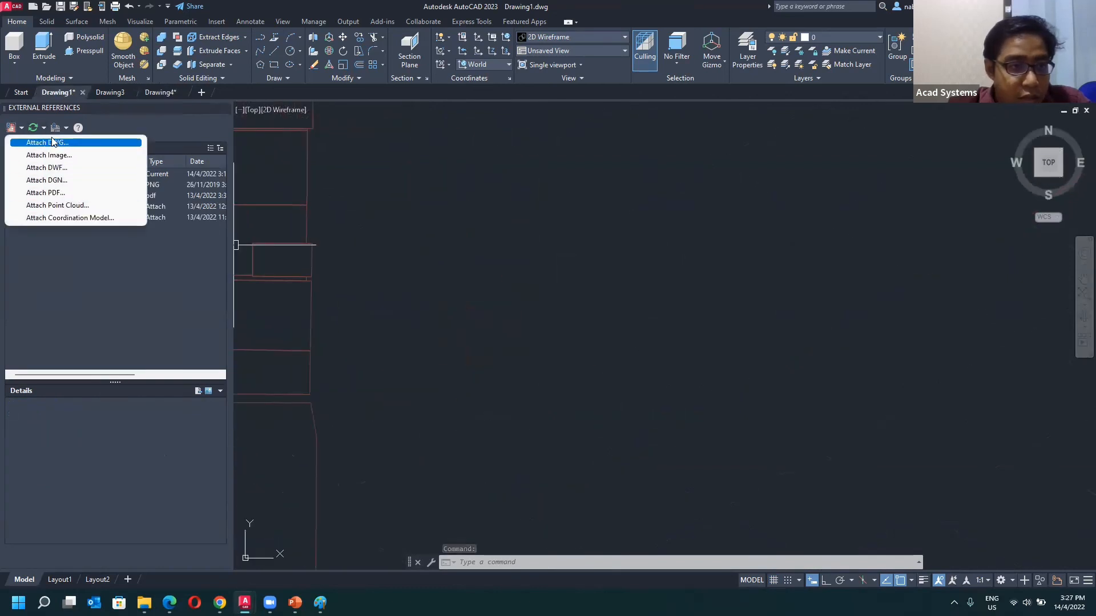
click(372, 134)
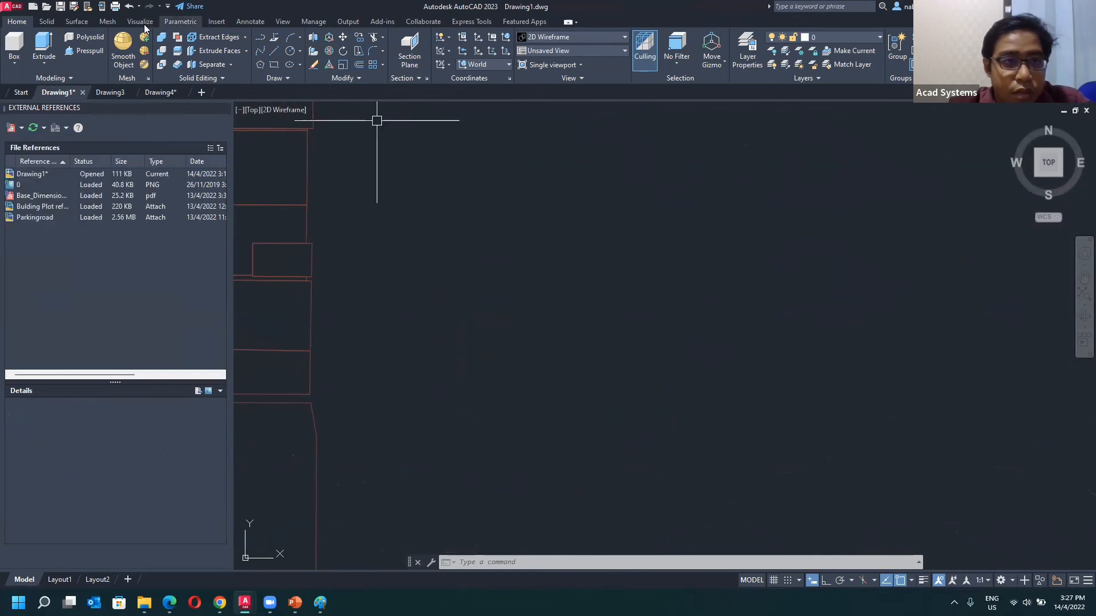
click(78, 23)
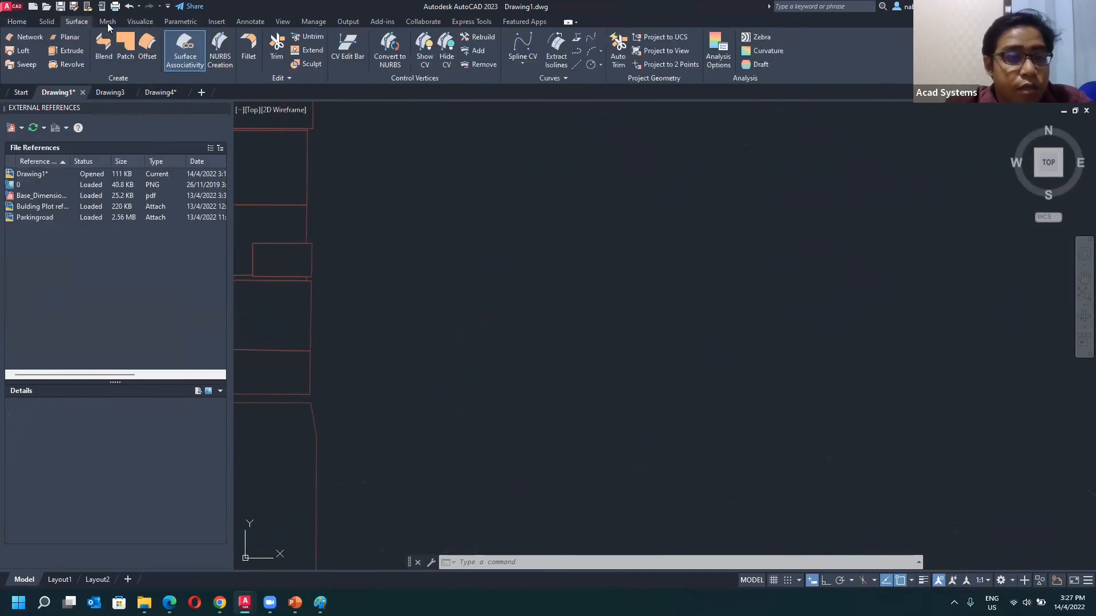
click(282, 22)
click(313, 22)
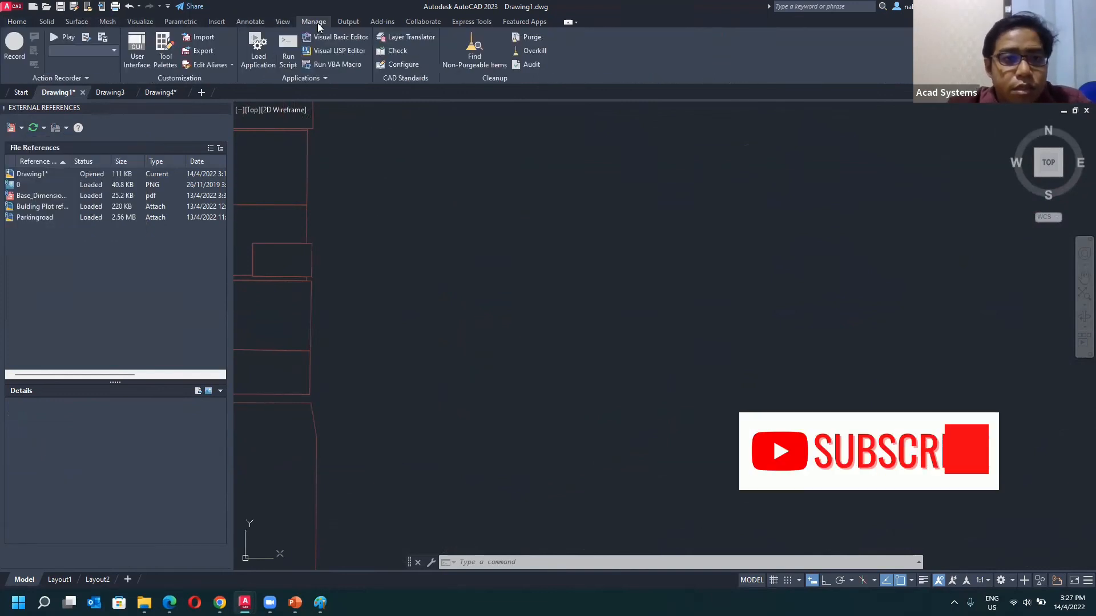
click(284, 22)
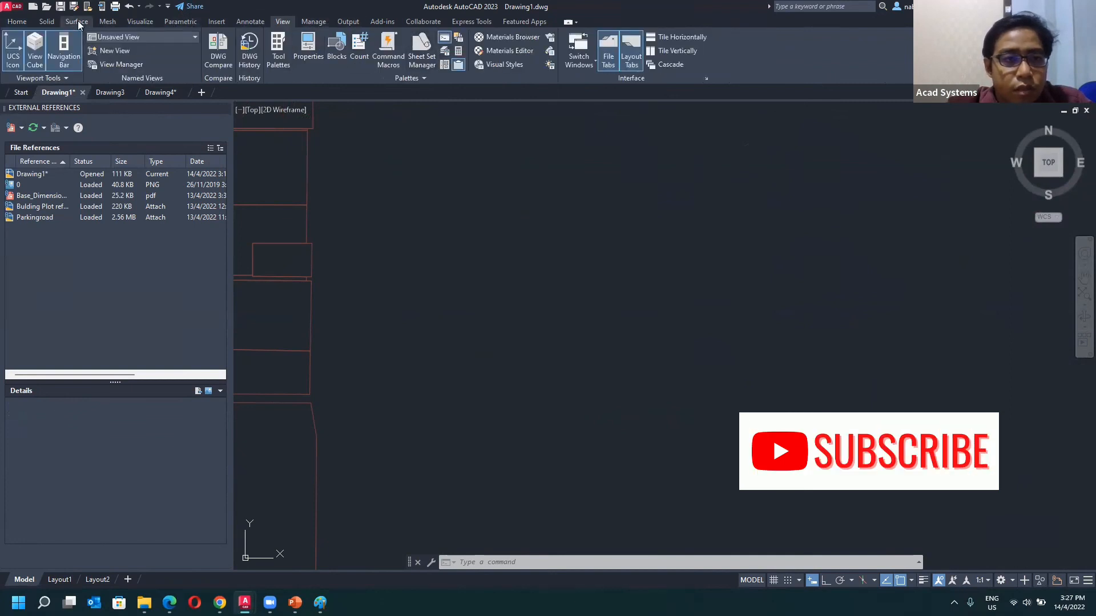
- Import Base_Dimensions outsourse-Model PDF as objects at scale 1, with vector geometry, solid fills, TrueType text and PDF layers
click(216, 22)
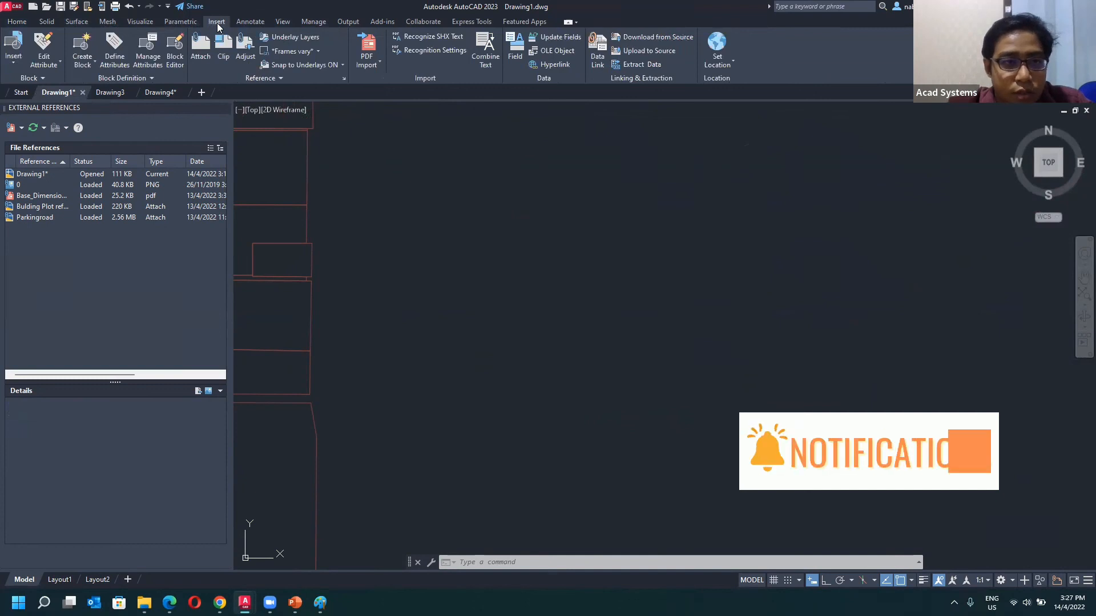
click(374, 65)
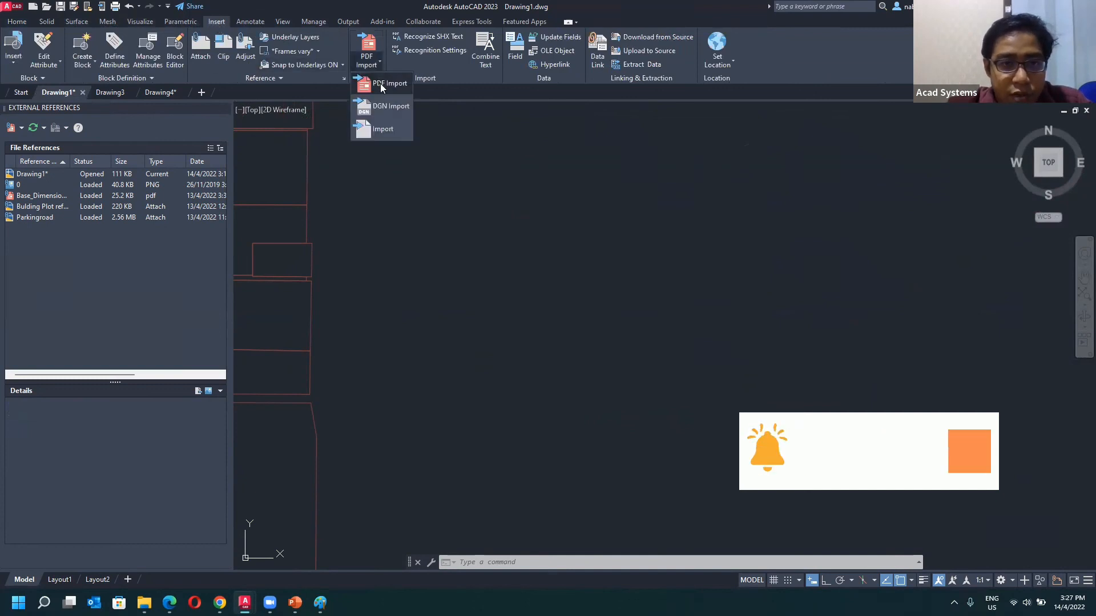
click(388, 86)
click(528, 227)
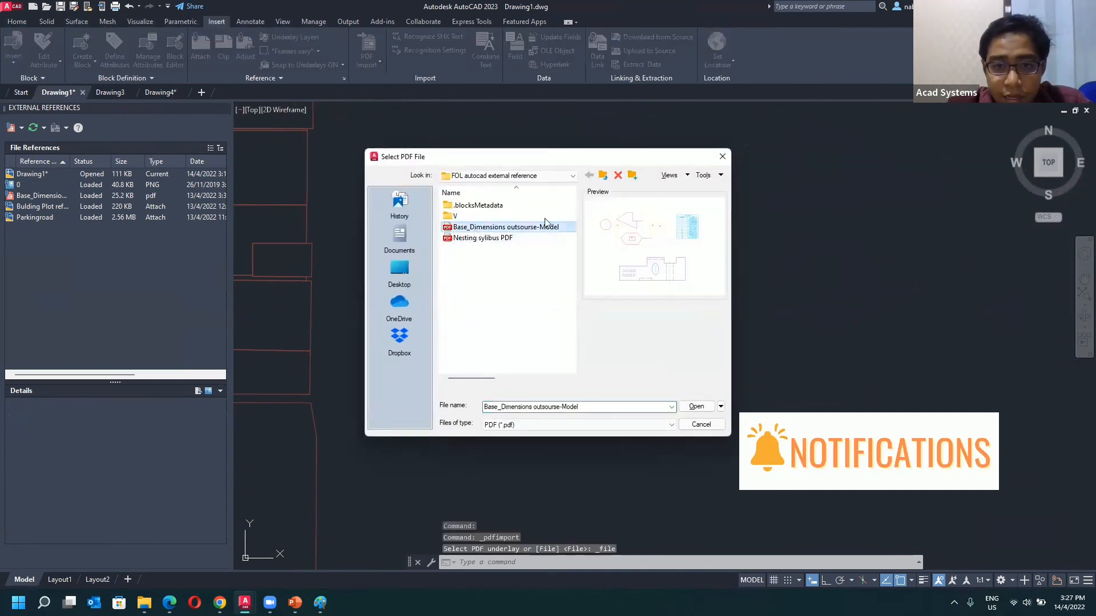
click(694, 408)
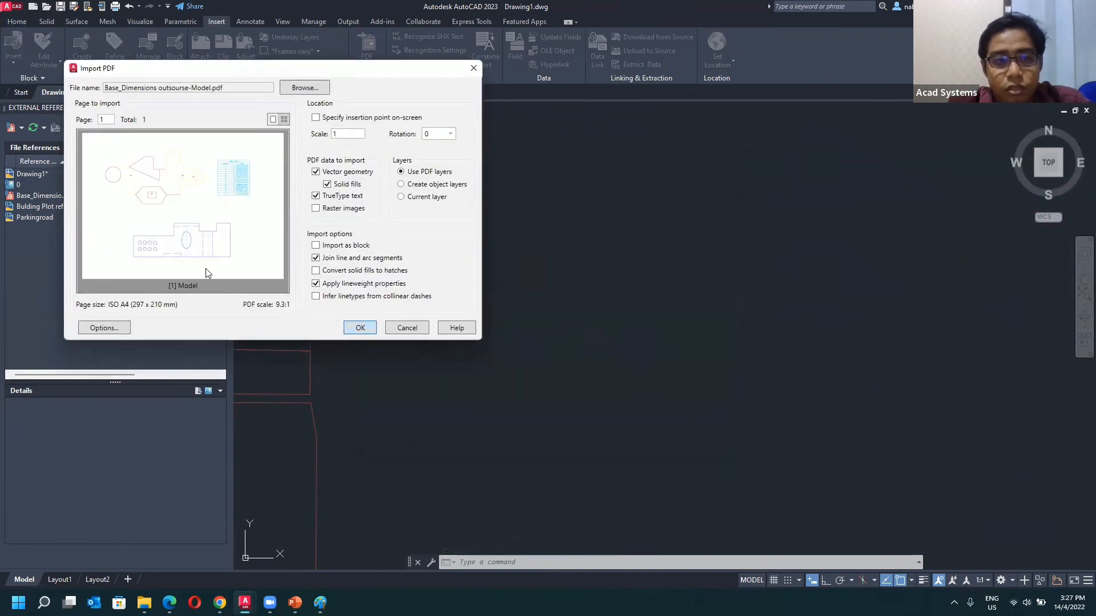
click(361, 328)
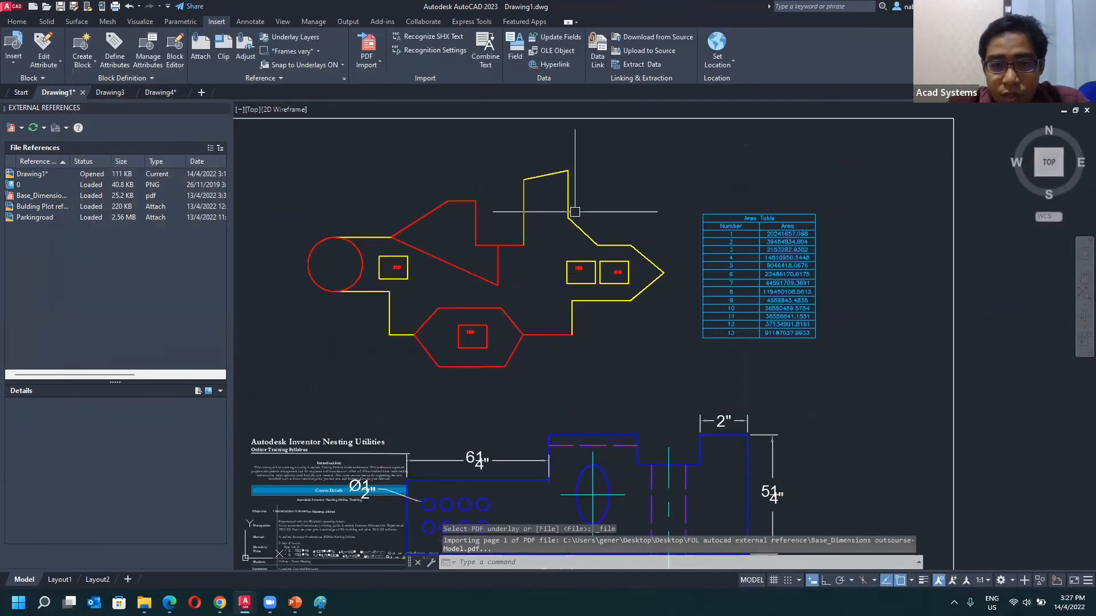
- Select the imported yellow outline polyline, open its properties and clear the selection
click(569, 188)
scroll(572, 186, up, 2)
scroll(572, 187, up, 2)
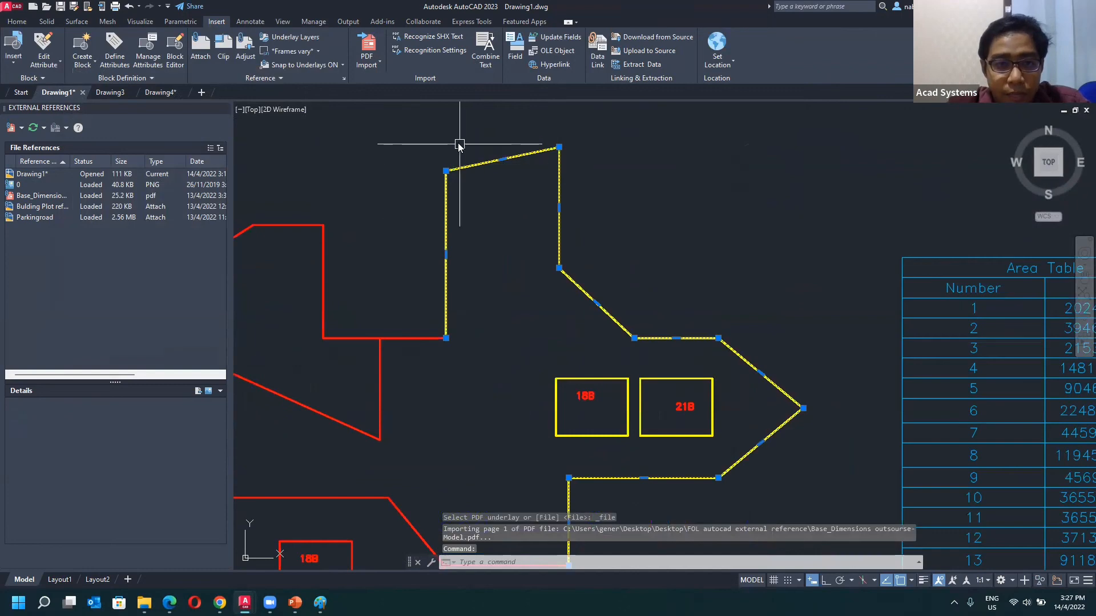
right_click(460, 145)
click(408, 145)
right_click(415, 144)
click(478, 438)
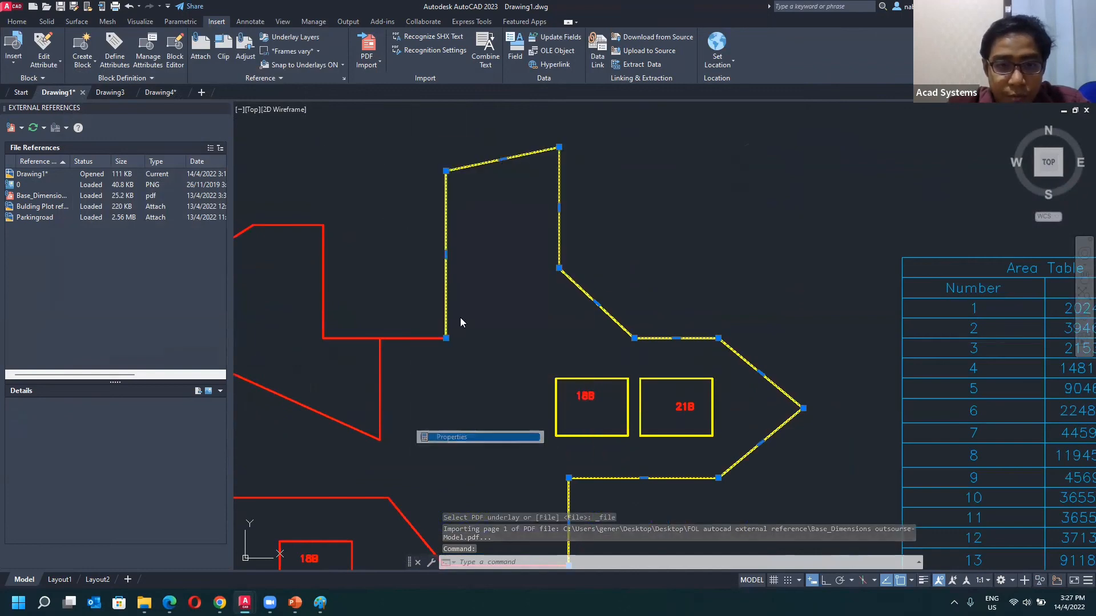
key(Escape)
key(Escape)
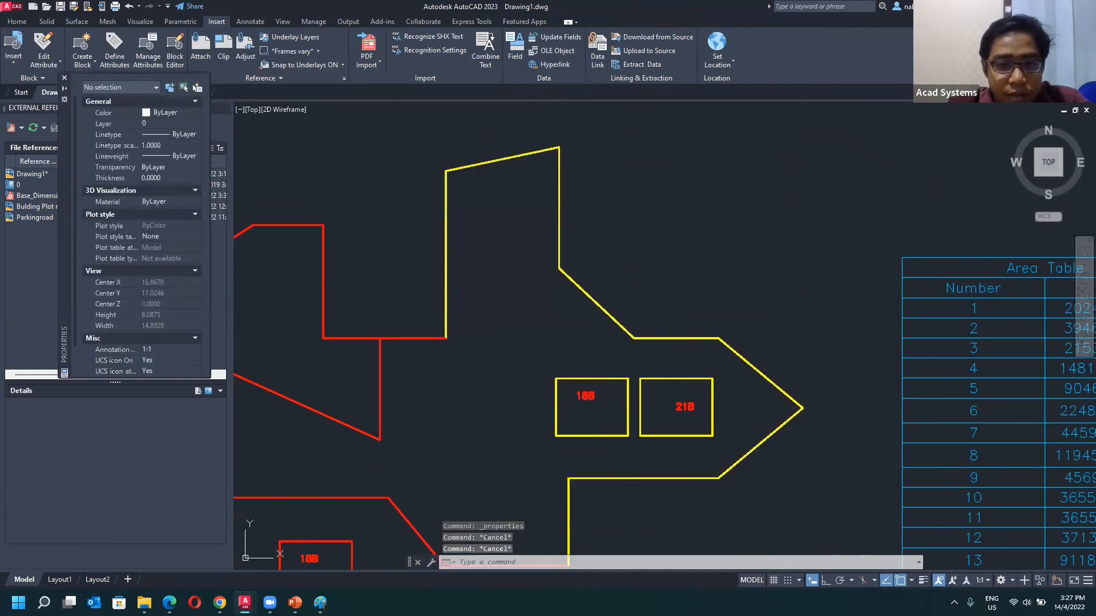
- Examine the object properties of individual characters in the imported Area Table's first value and title
scroll(530, 400, down, 4)
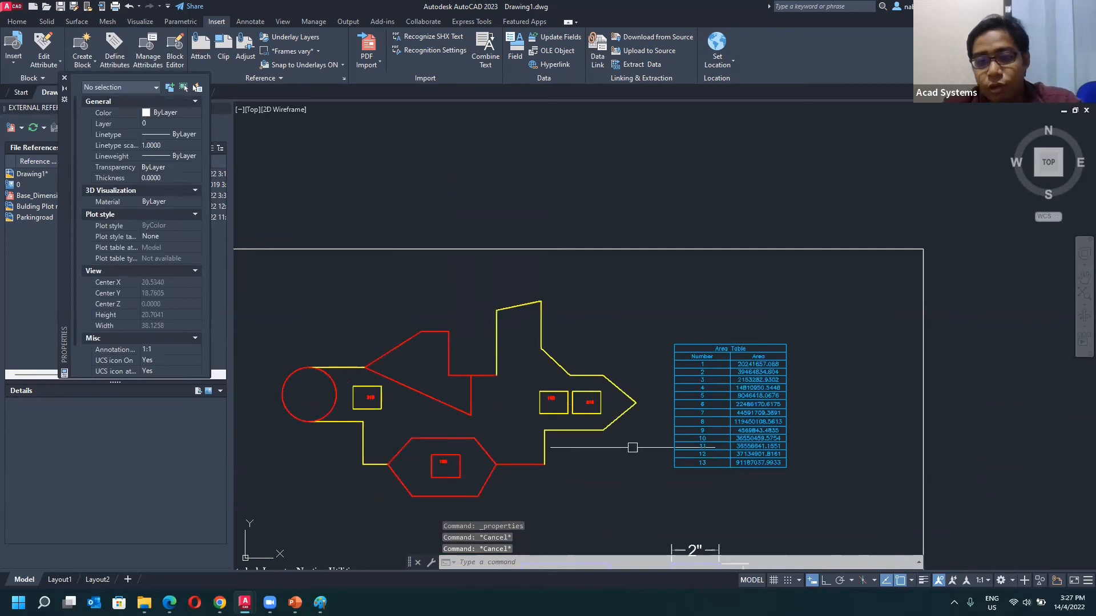
scroll(745, 409, up, 4)
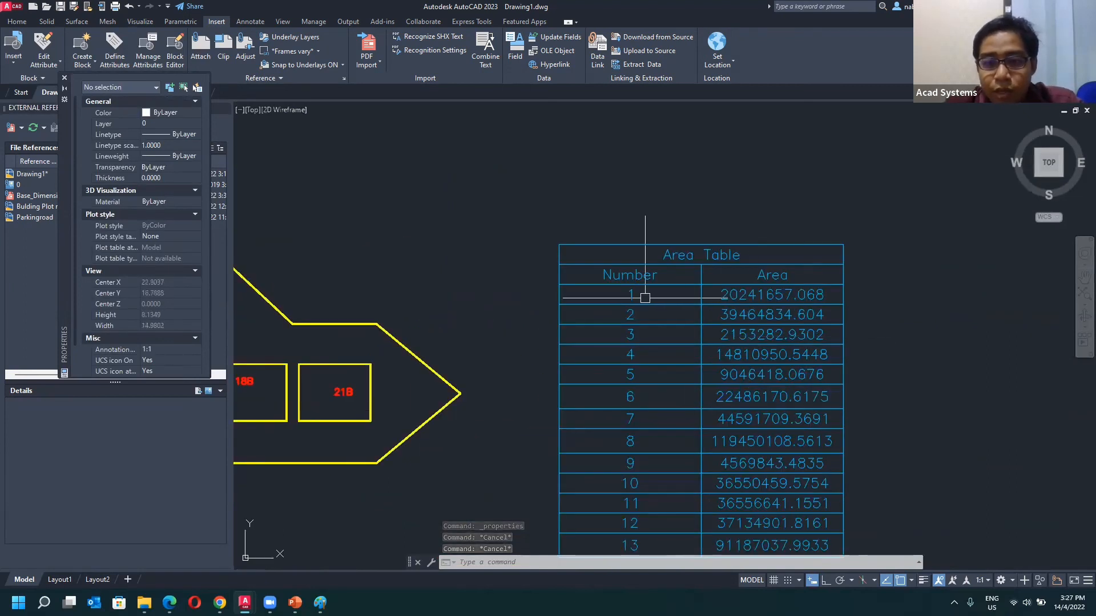
click(752, 295)
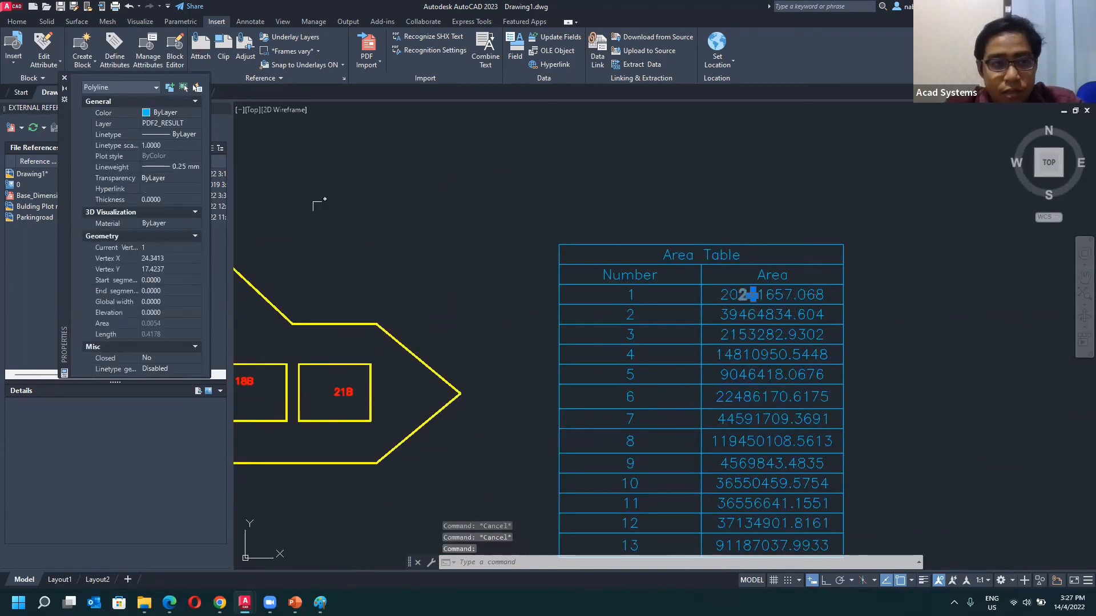
scroll(762, 281, up, 5)
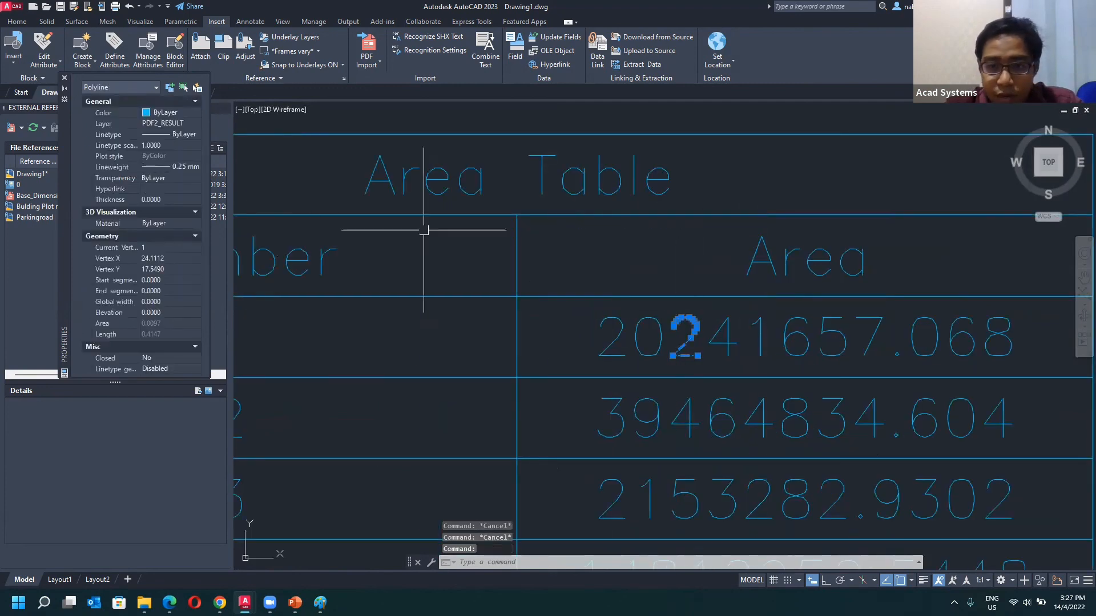
key(Escape)
scroll(543, 182, down, 2)
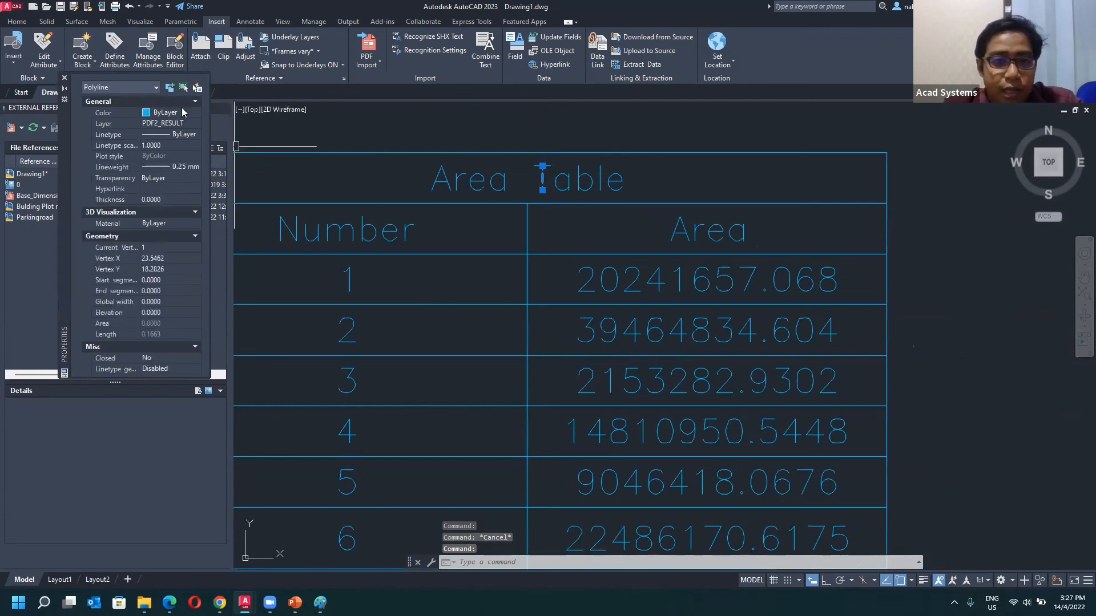
scroll(495, 253, down, 6)
scroll(400, 268, down, 6)
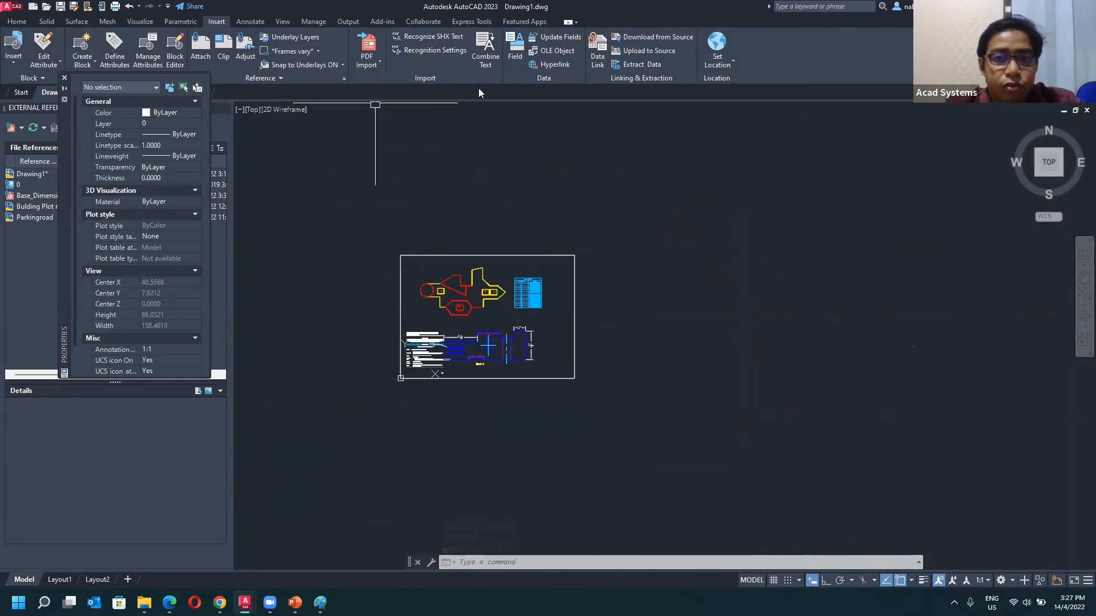
- Examine the properties of the Autodesk Inventor Nesting Utilities heading and the imported 61 dimension text
scroll(454, 325, up, 10)
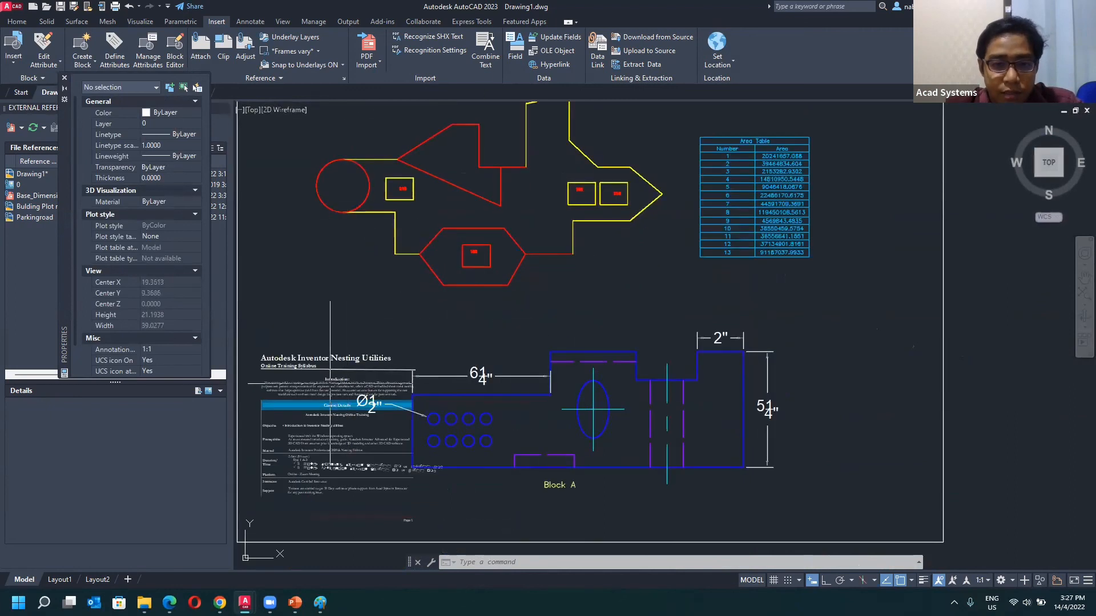
click(343, 320)
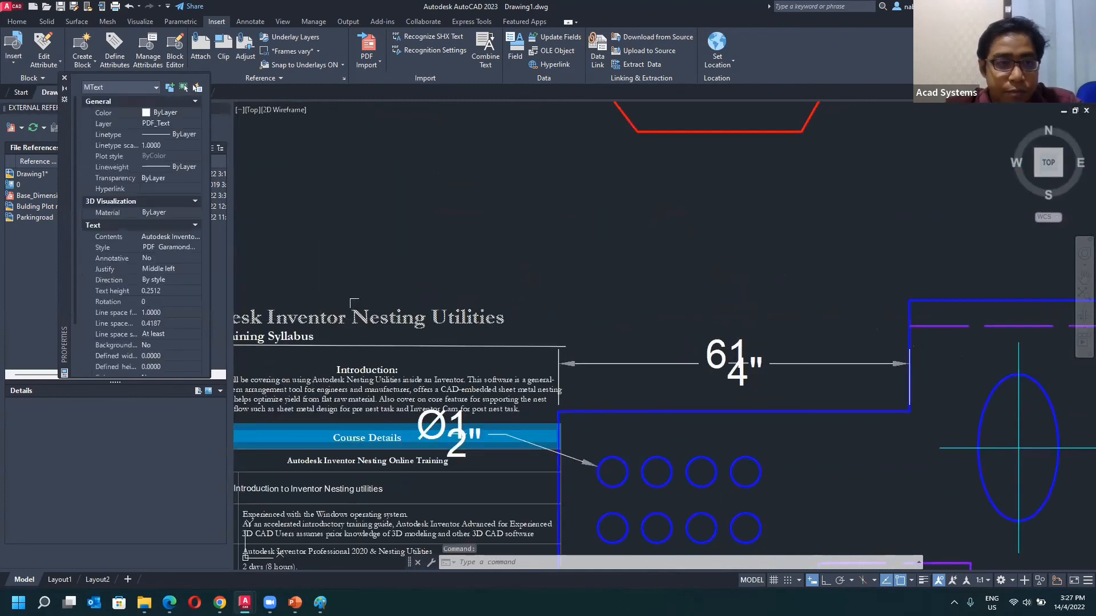
scroll(397, 298, down, 2)
key(Escape)
click(601, 332)
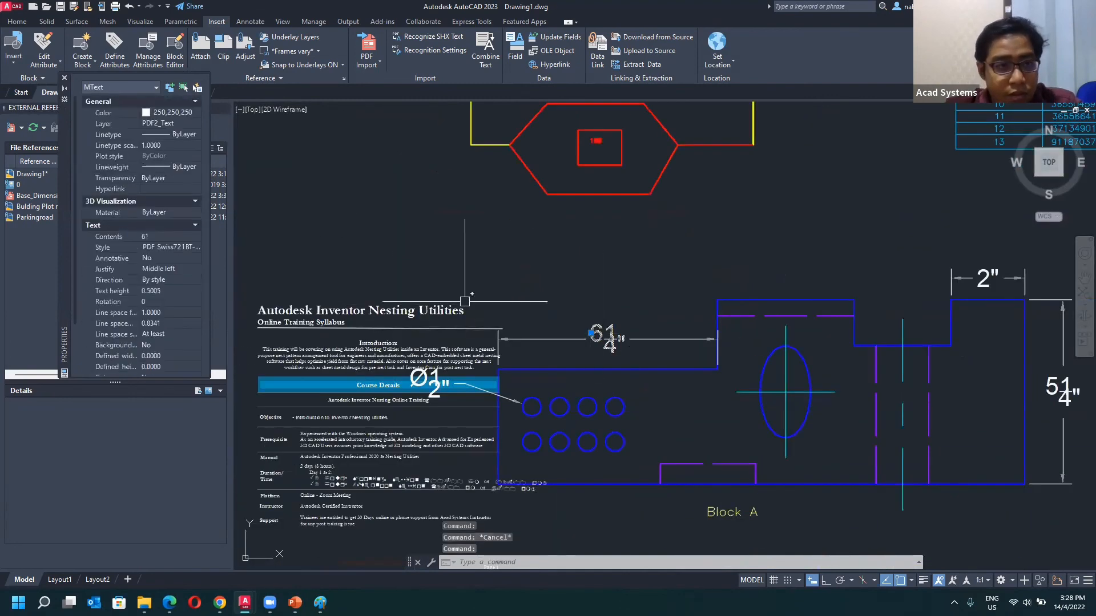
scroll(600, 333, up, 2)
click(600, 316)
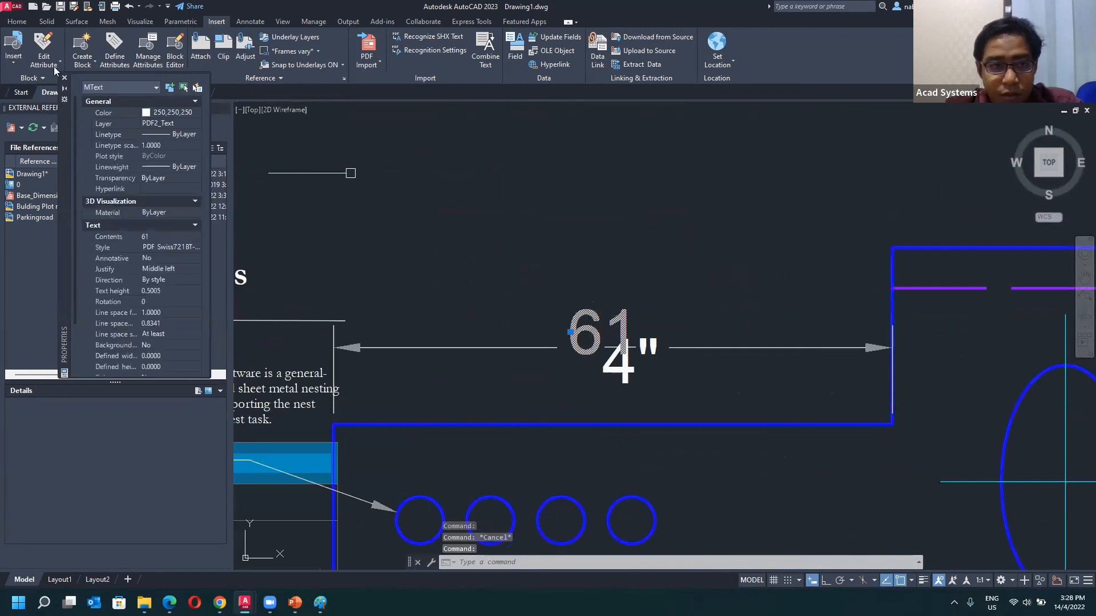
key(Escape)
scroll(569, 202, down, 6)
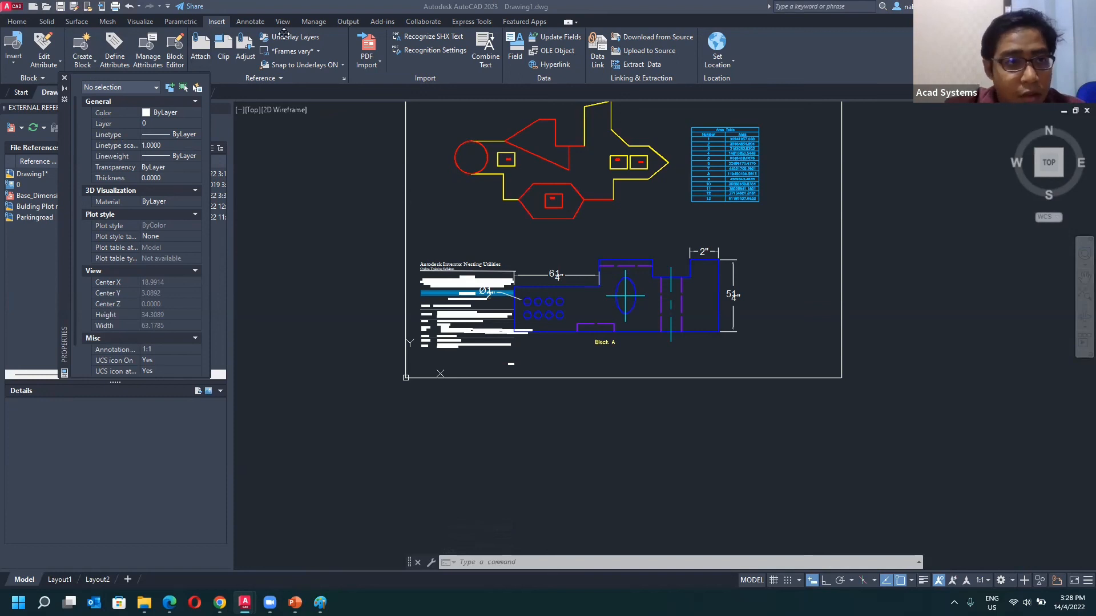
- Dismiss the object properties and review the file types that can be attached as external references
click(65, 78)
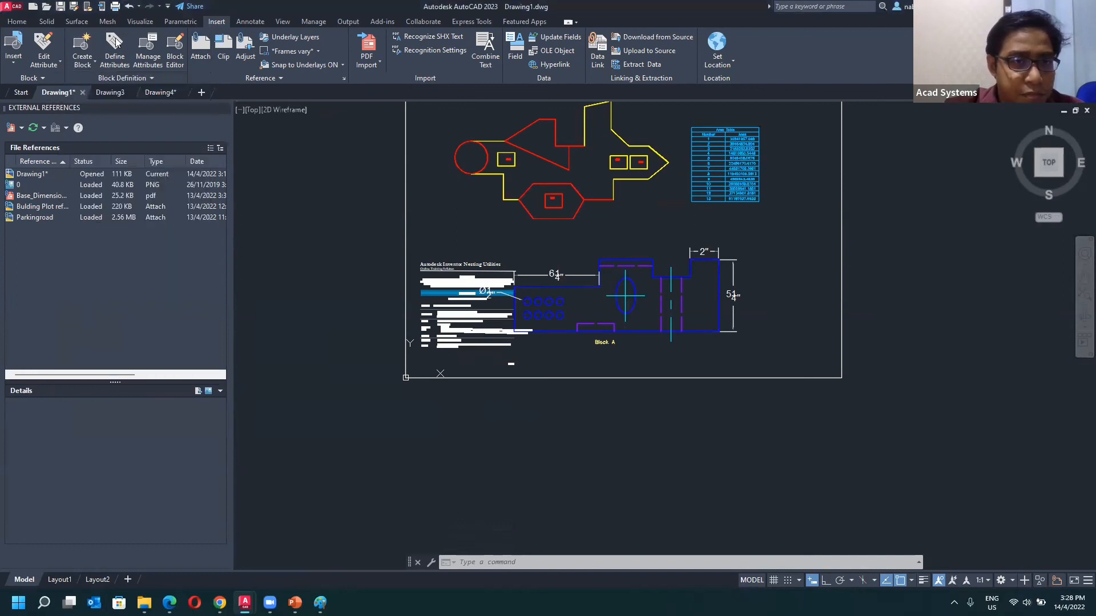
key(ctrl+1)
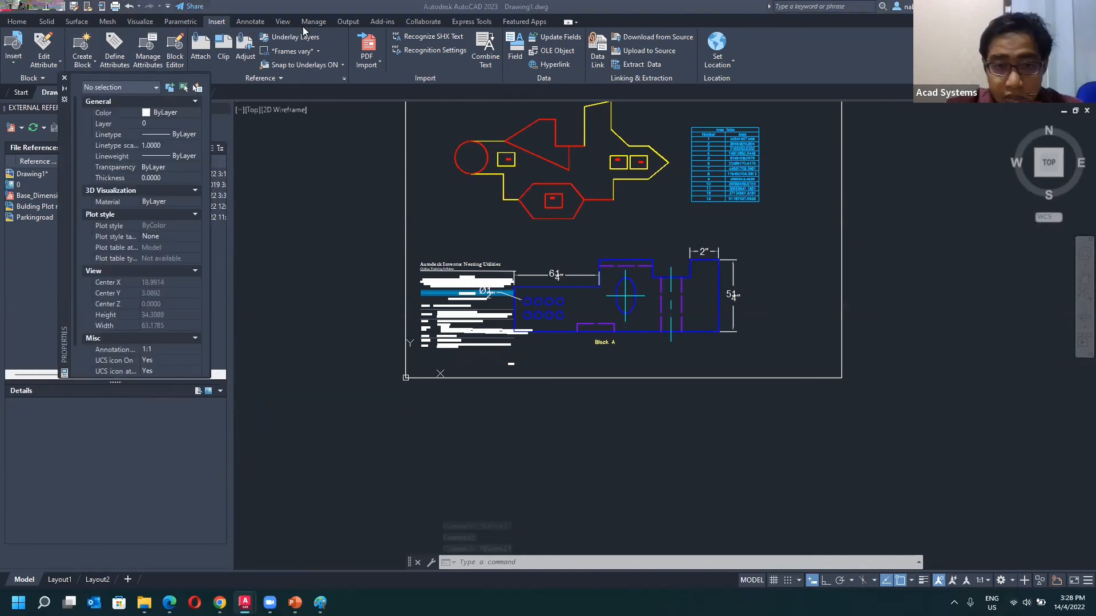
click(21, 128)
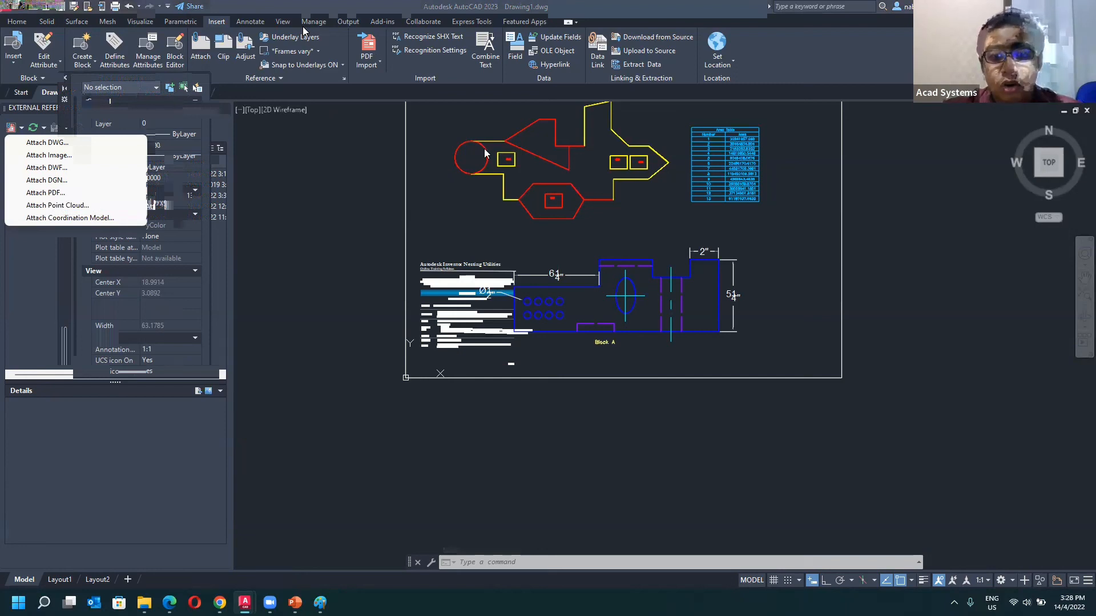
key(Escape)
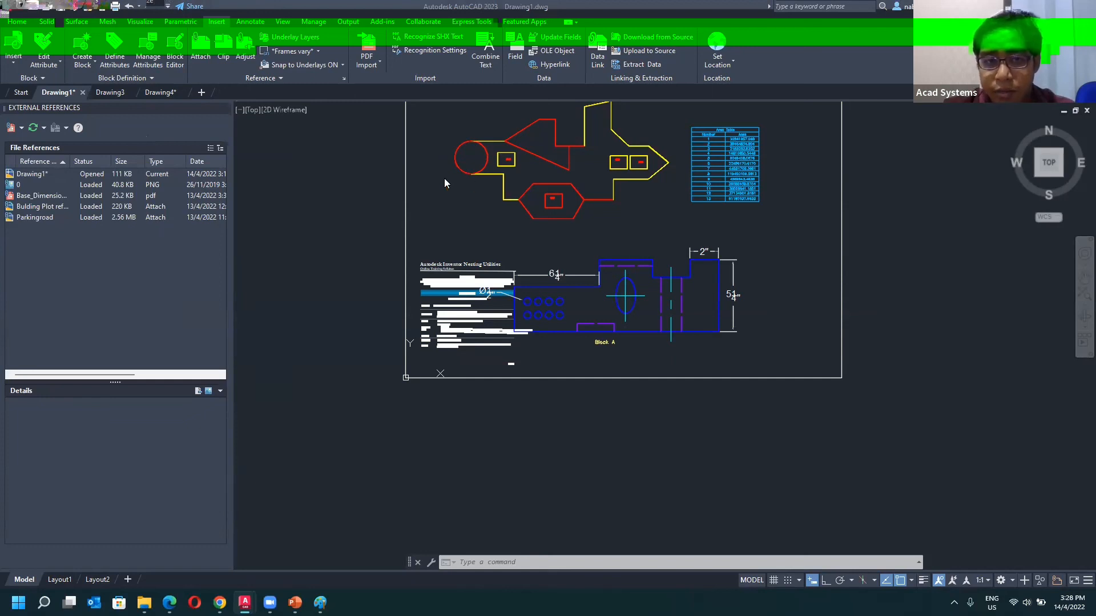
- Check the list of attachable external reference formats again and close it without attaching a file
click(307, 214)
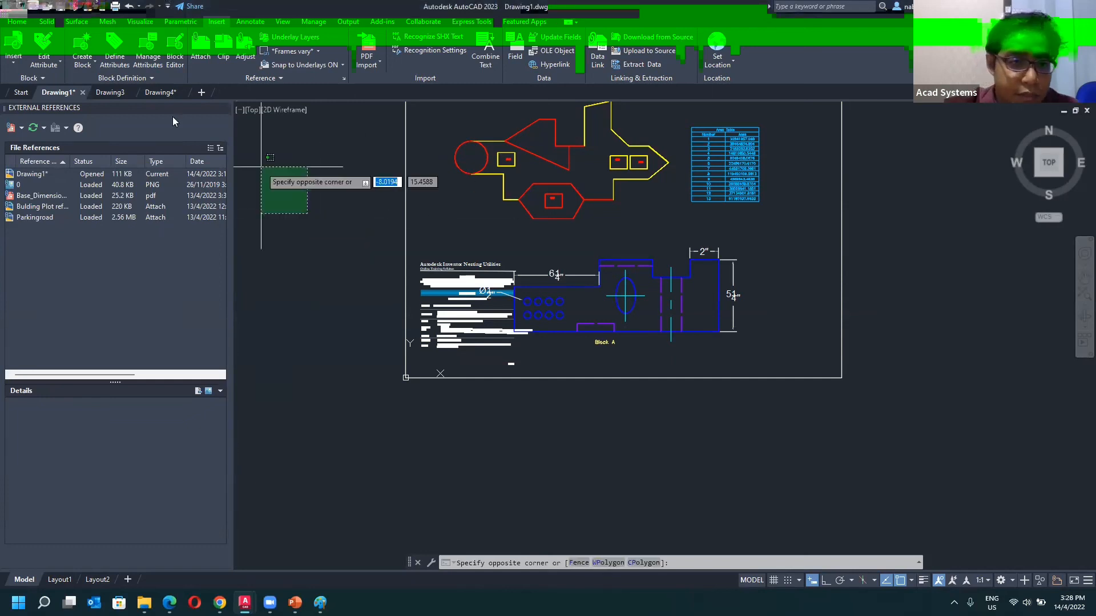
click(333, 145)
scroll(262, 151, down, 5)
middle_drag(291, 152, 337, 216)
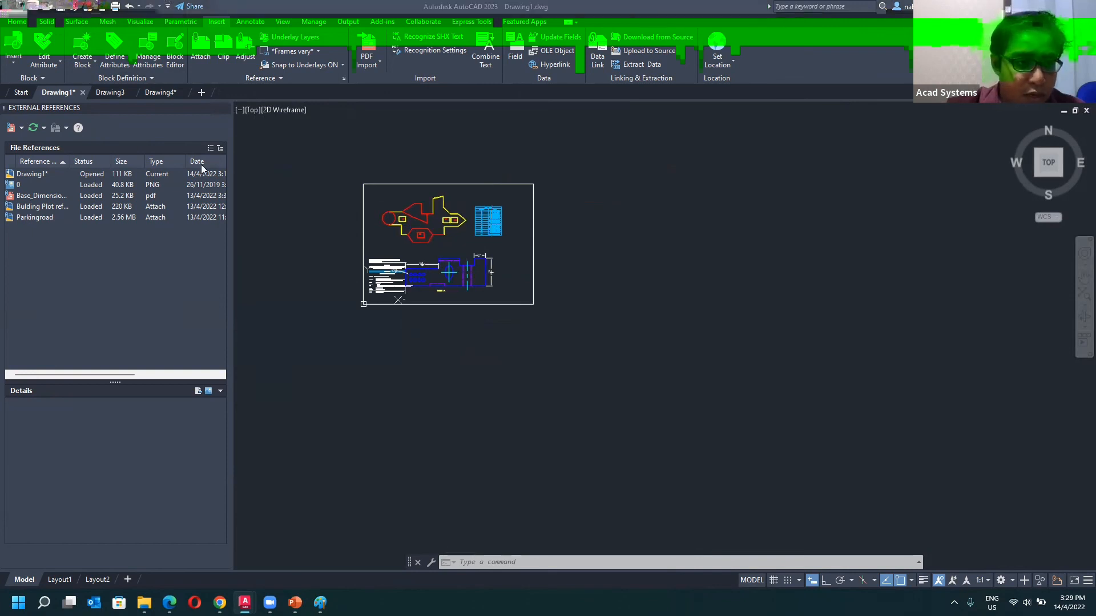
scroll(524, 155, down, 2)
click(22, 128)
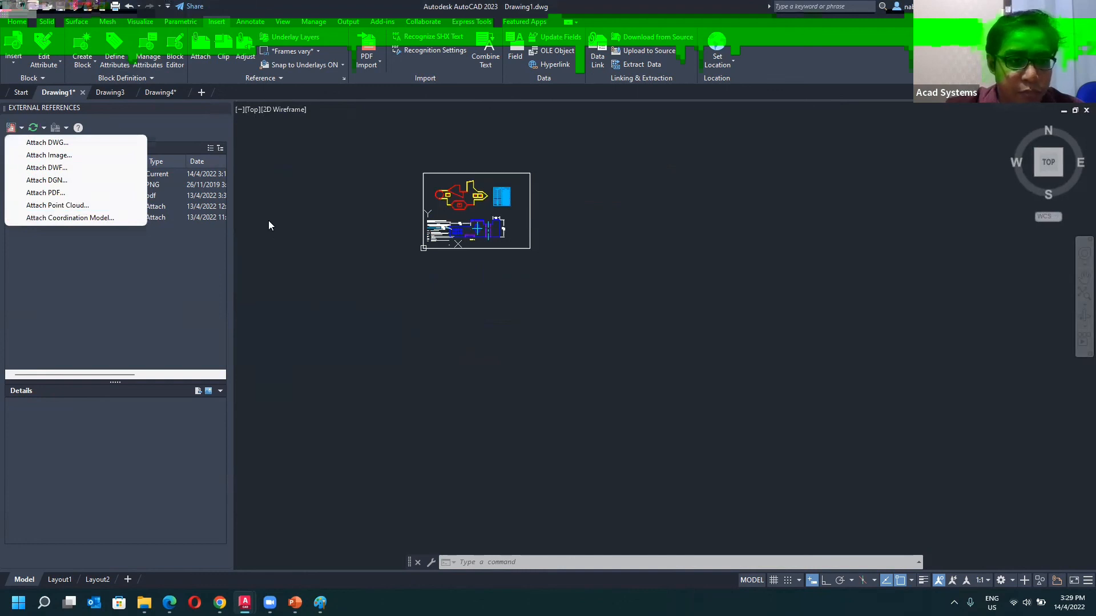
click(316, 236)
click(365, 246)
- Examine the imported PDF geometry up close, covering the red and yellow outline, the Area Table and the dimensioned Block A
scroll(337, 239, up, 4)
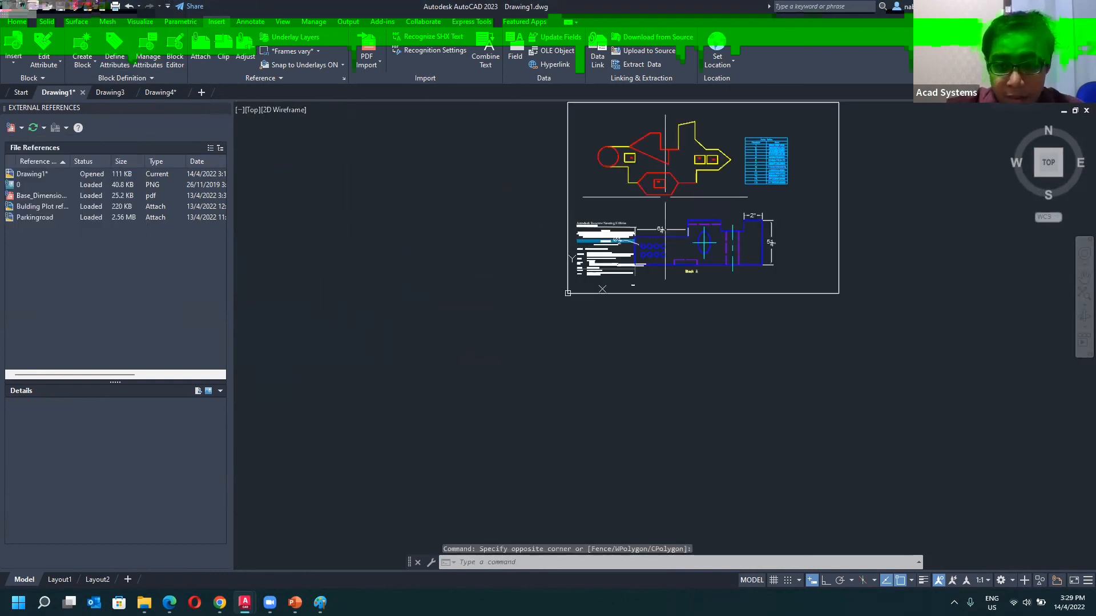
middle_drag(663, 194, 519, 342)
scroll(506, 327, up, 2)
scroll(587, 358, up, 2)
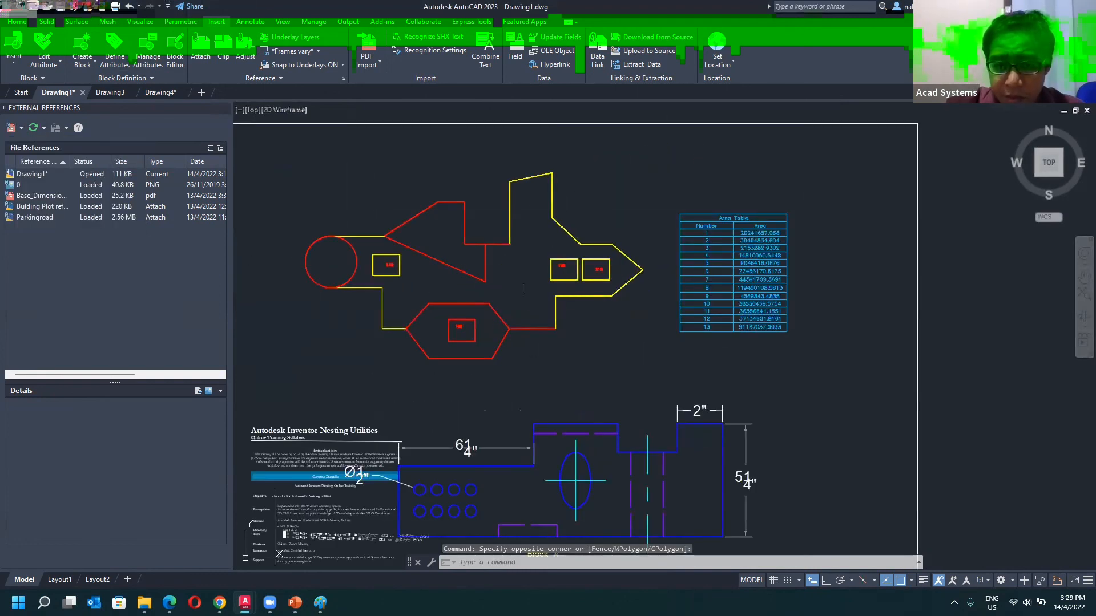
scroll(495, 308, up, 2)
mouse_move(497, 239)
middle_down()
mouse_move(550, 283)
mouse_move(610, 270)
middle_up()
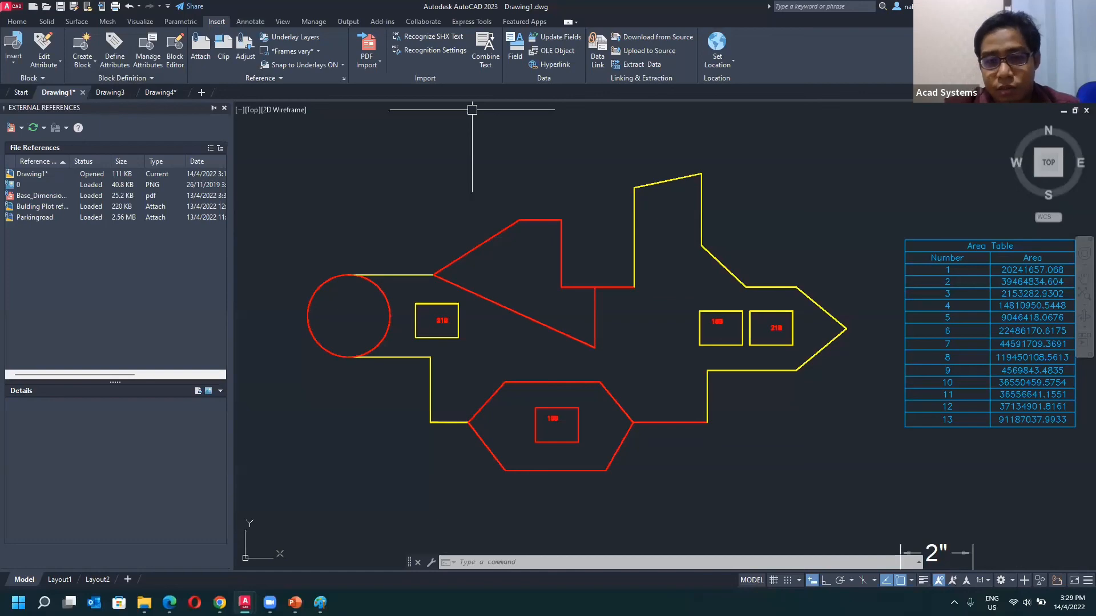
scroll(445, 148, down, 4)
scroll(410, 171, up, 2)
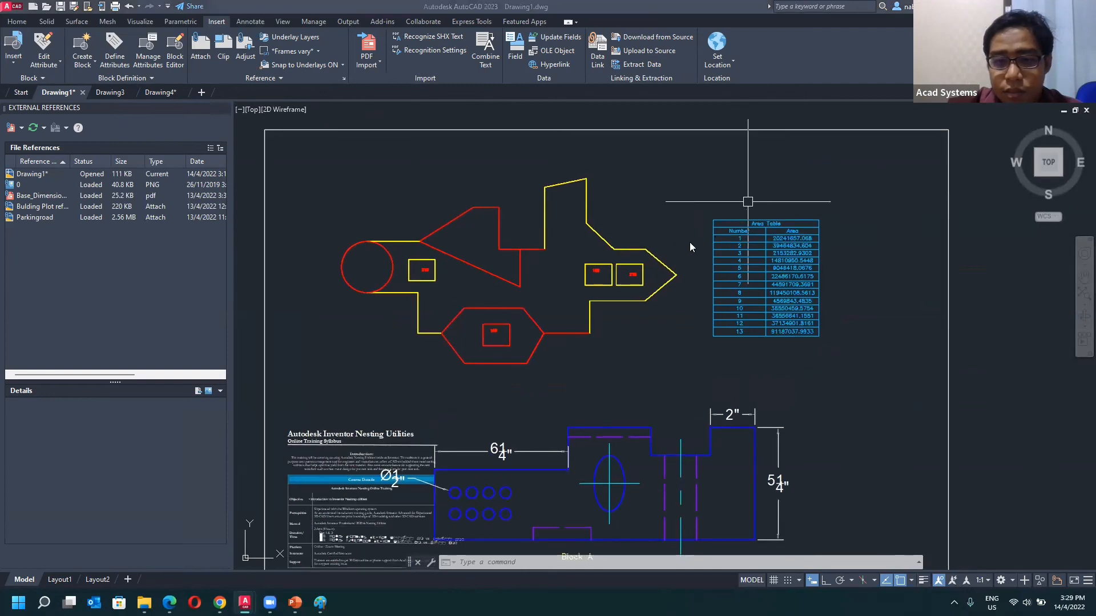
scroll(631, 214, down, 3)
scroll(570, 216, up, 3)
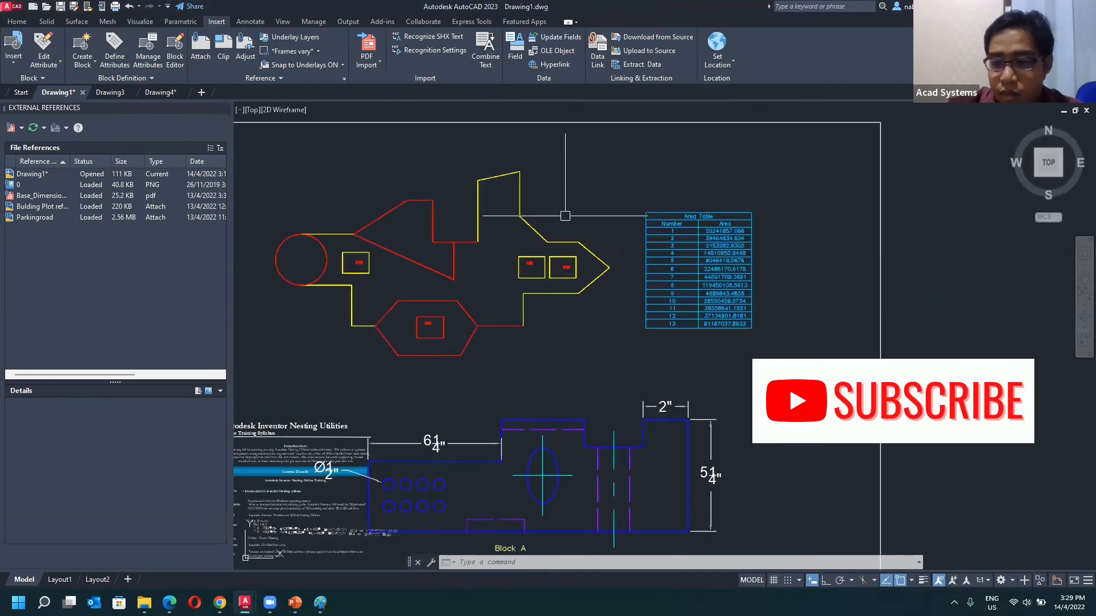
scroll(614, 217, down, 3)
scroll(614, 216, up, 3)
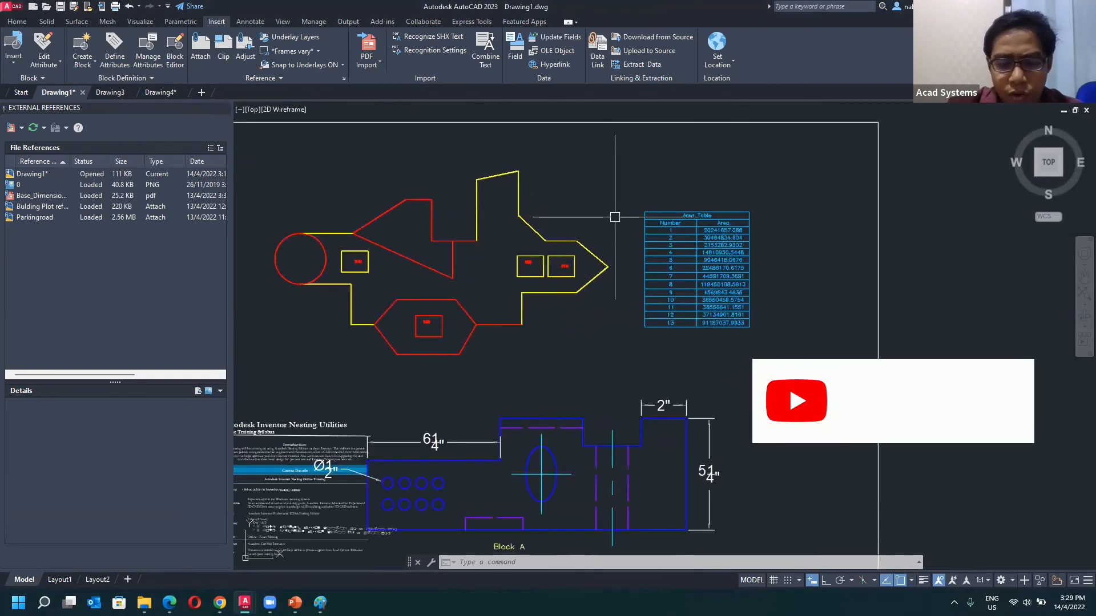
scroll(632, 217, down, 2)
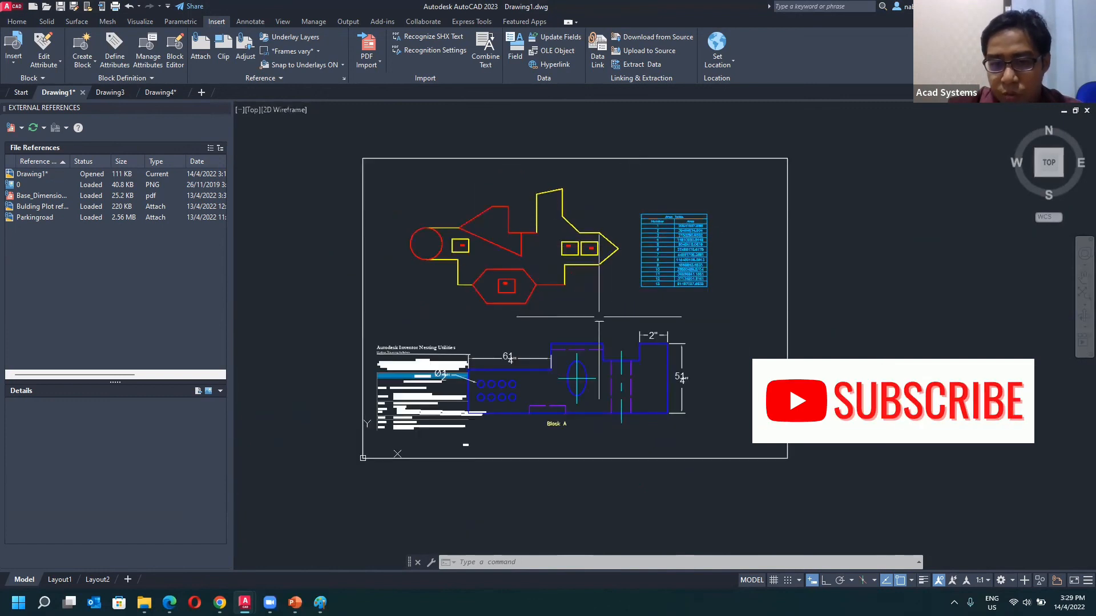
middle_drag(599, 317, 614, 328)
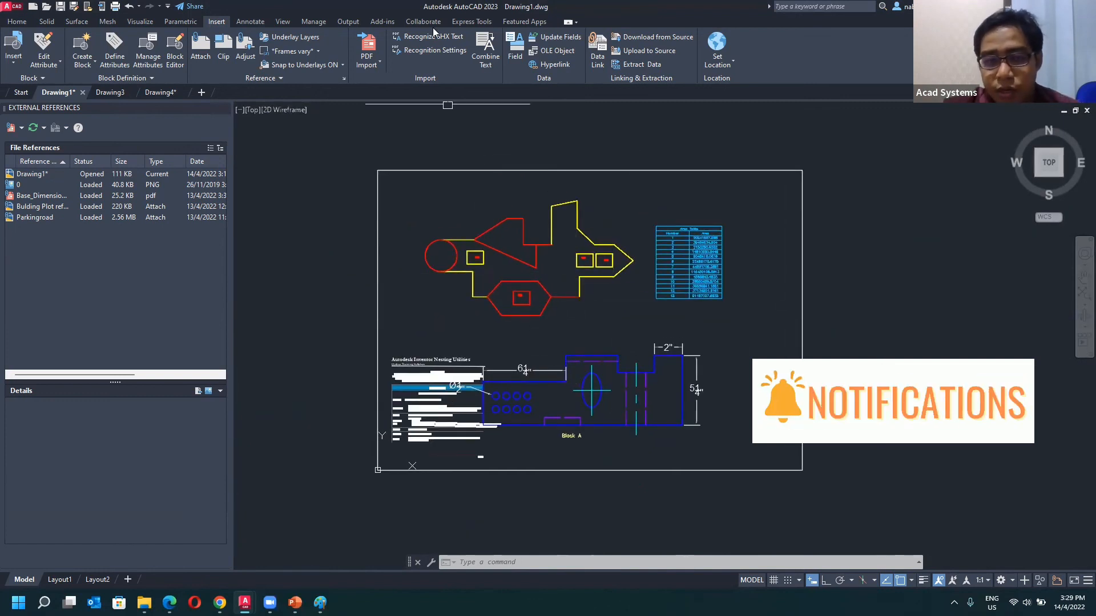